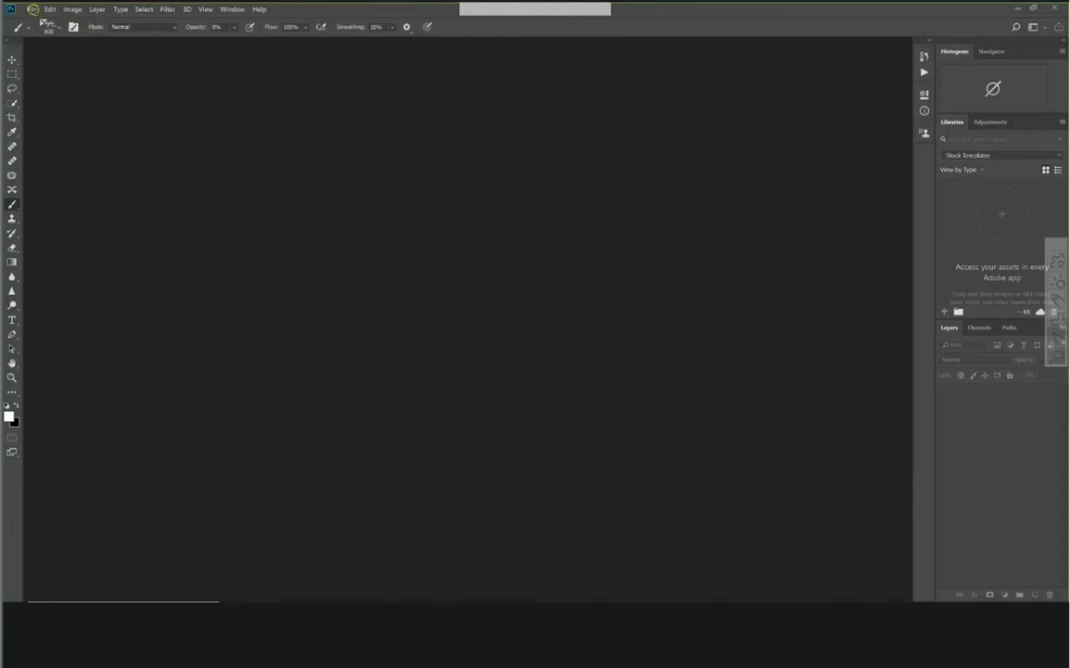
Launch Adobe Bridge from the File menu and bring its window to the front
{"action": "left_click", "coordinate": [32, 10]}
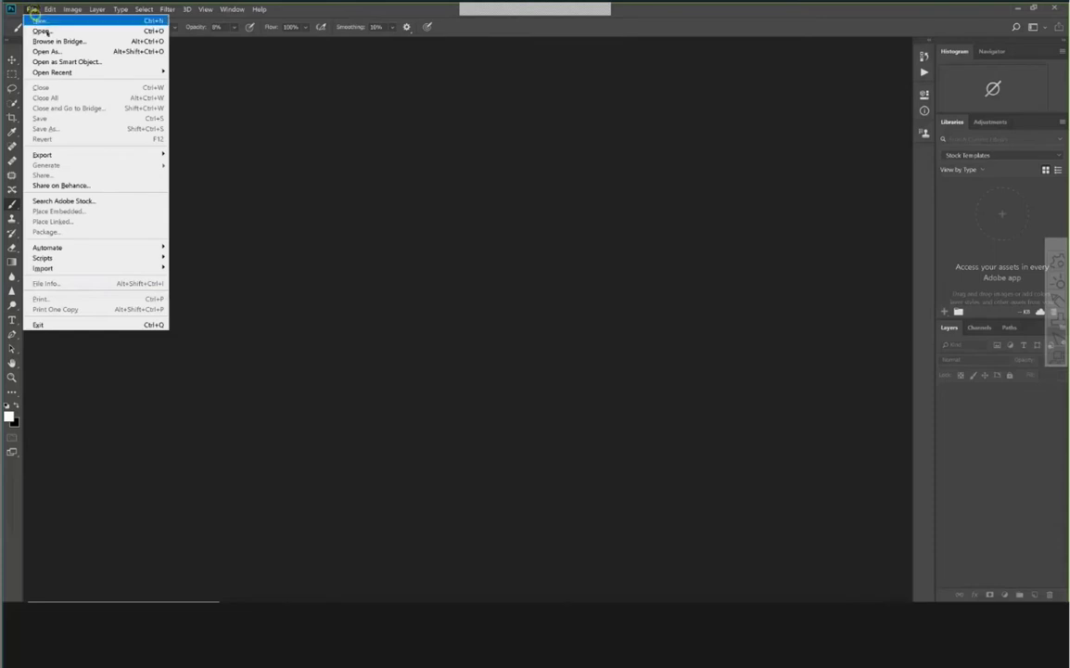
{"action": "left_click", "coordinate": [53, 41]}
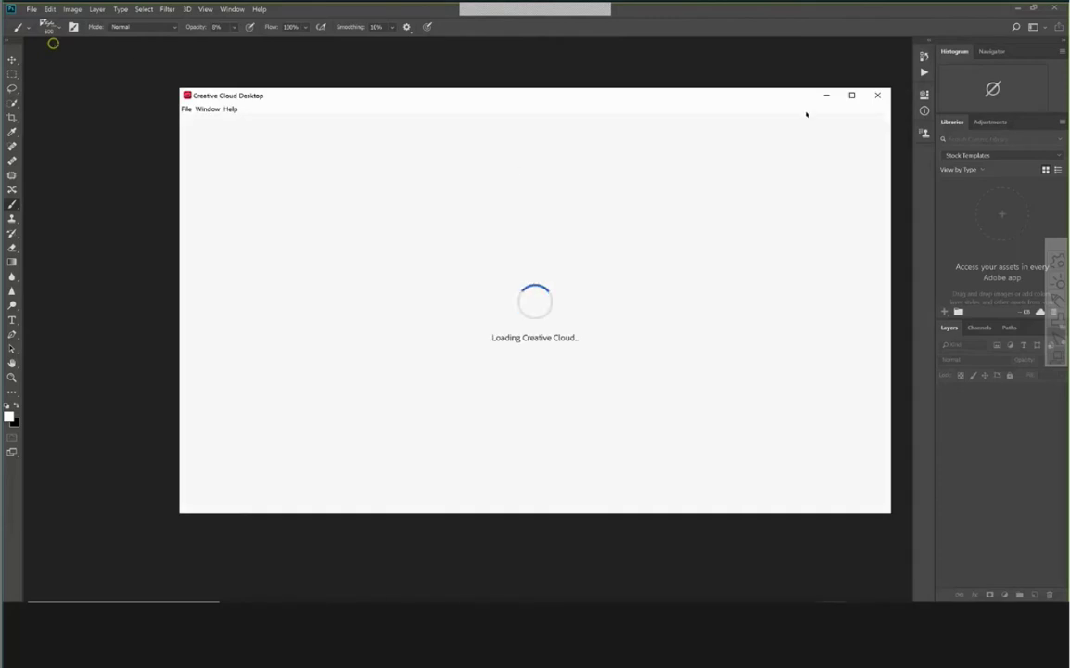
{"action": "left_click", "coordinate": [874, 96]}
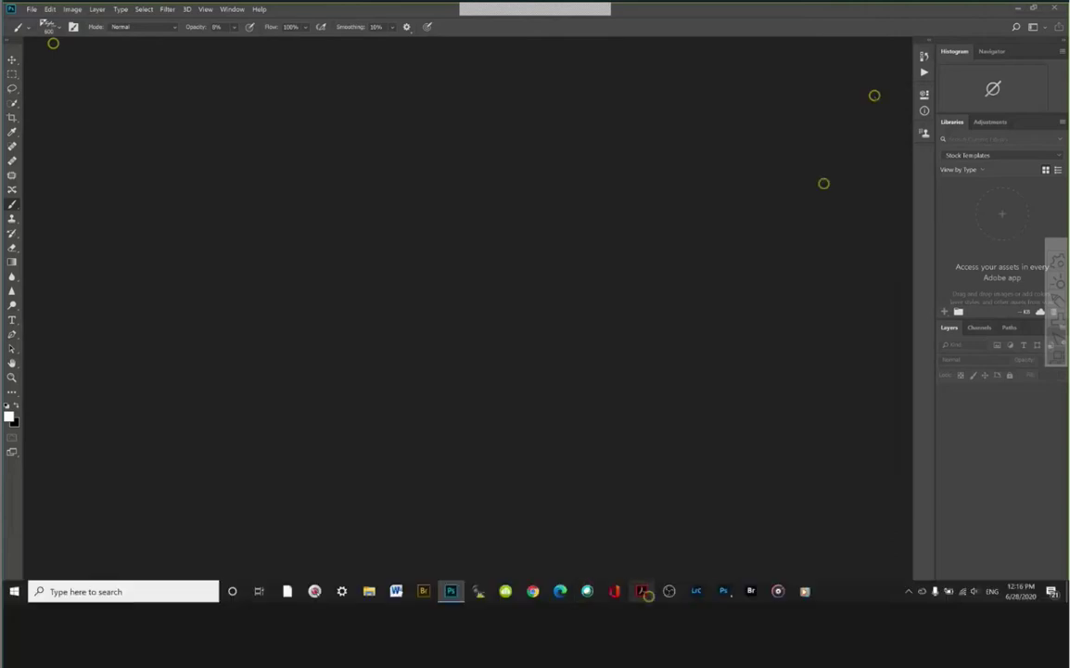
{"action": "mouse_move", "coordinate": [749, 591]}
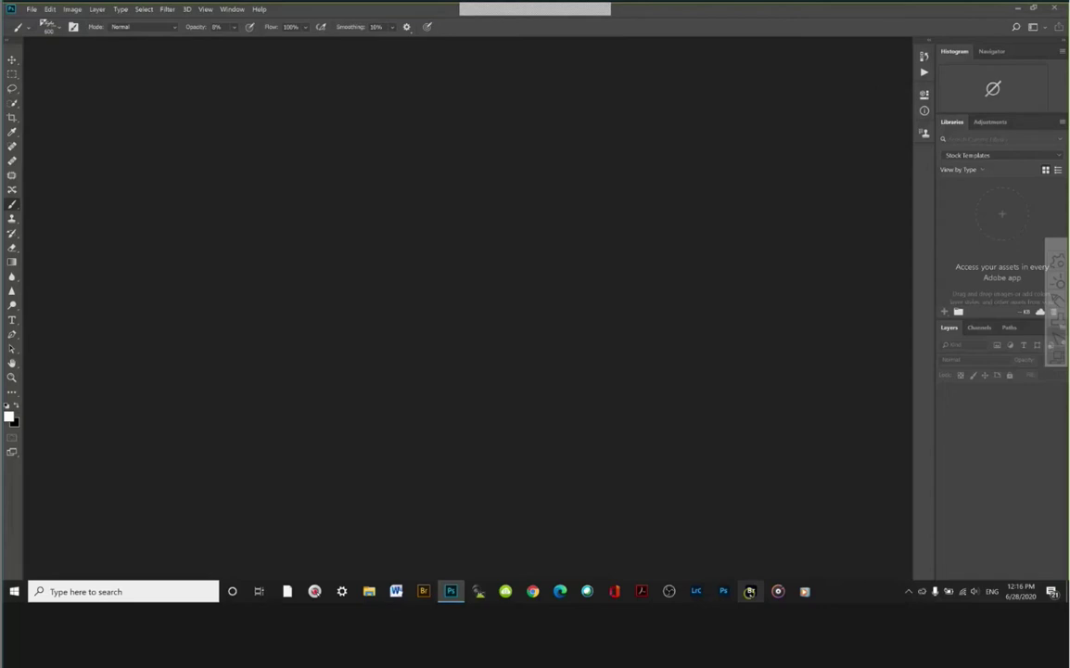
{"action": "left_click", "coordinate": [749, 591]}
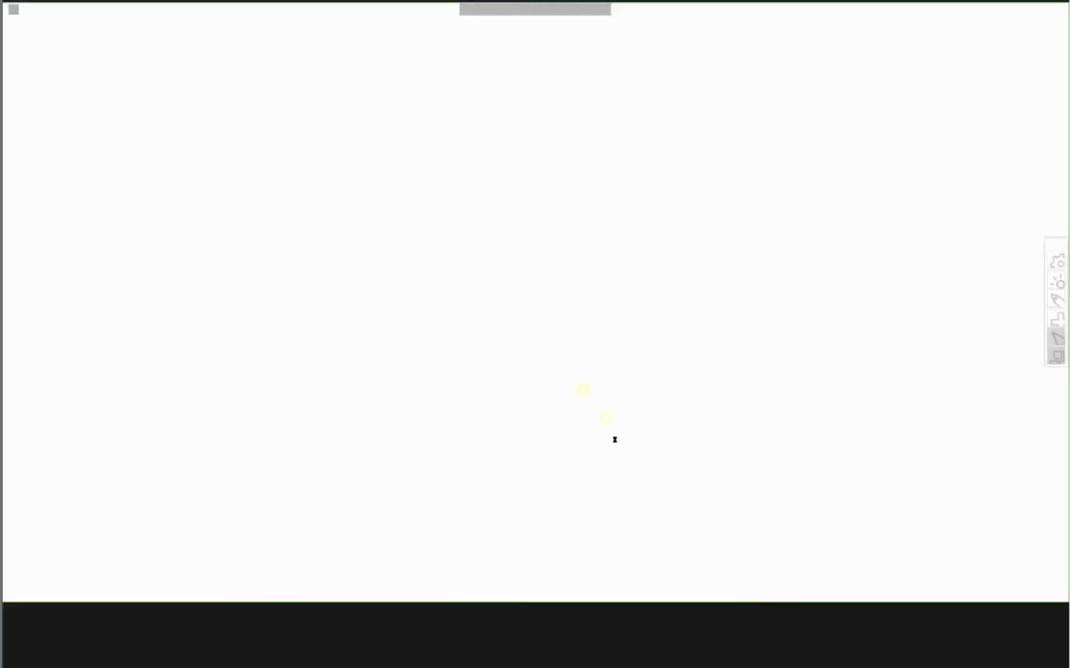
{"action": "left_click", "coordinate": [367, 210]}
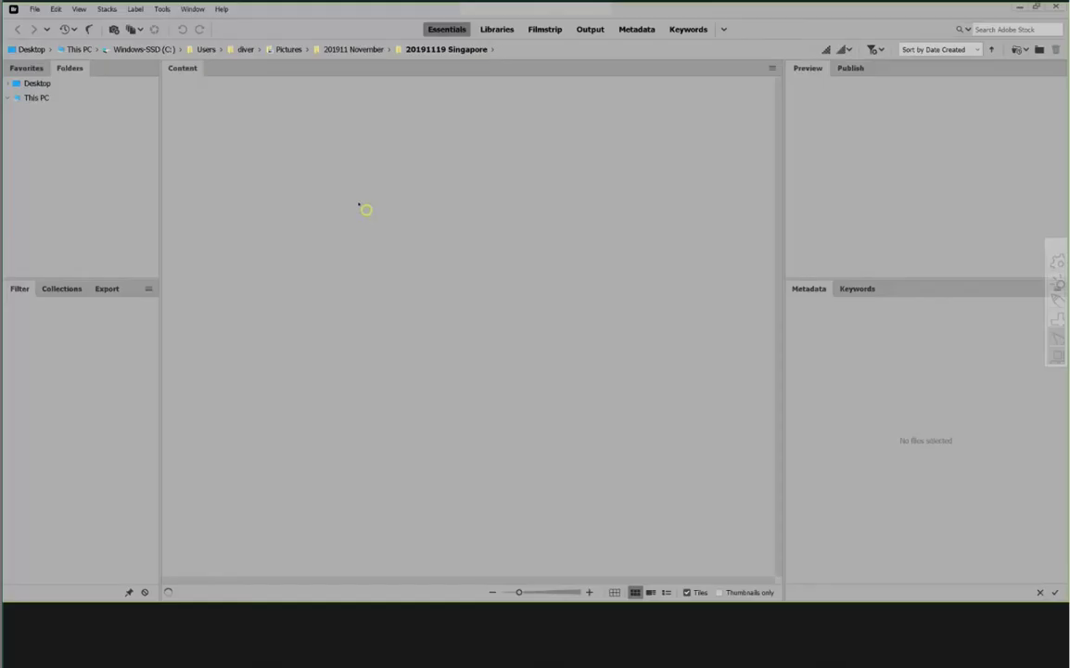
{"action": "left_click", "coordinate": [230, 180]}
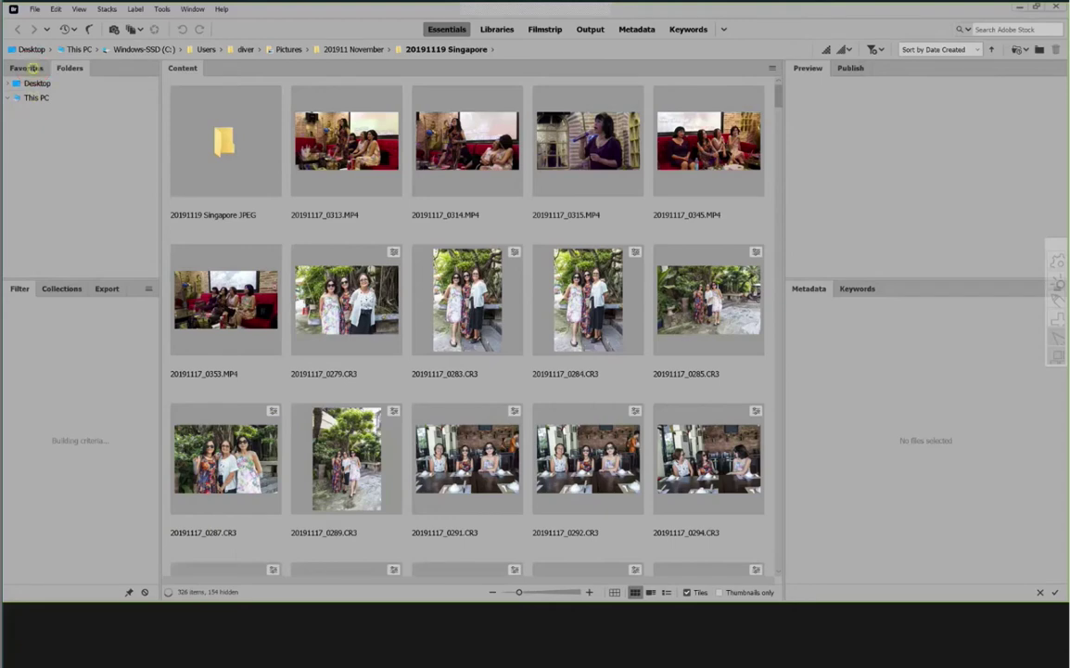
Open the Selections folder in PSCVN PS Exercise and select the mountain lake photo
{"action": "left_click", "coordinate": [33, 68]}
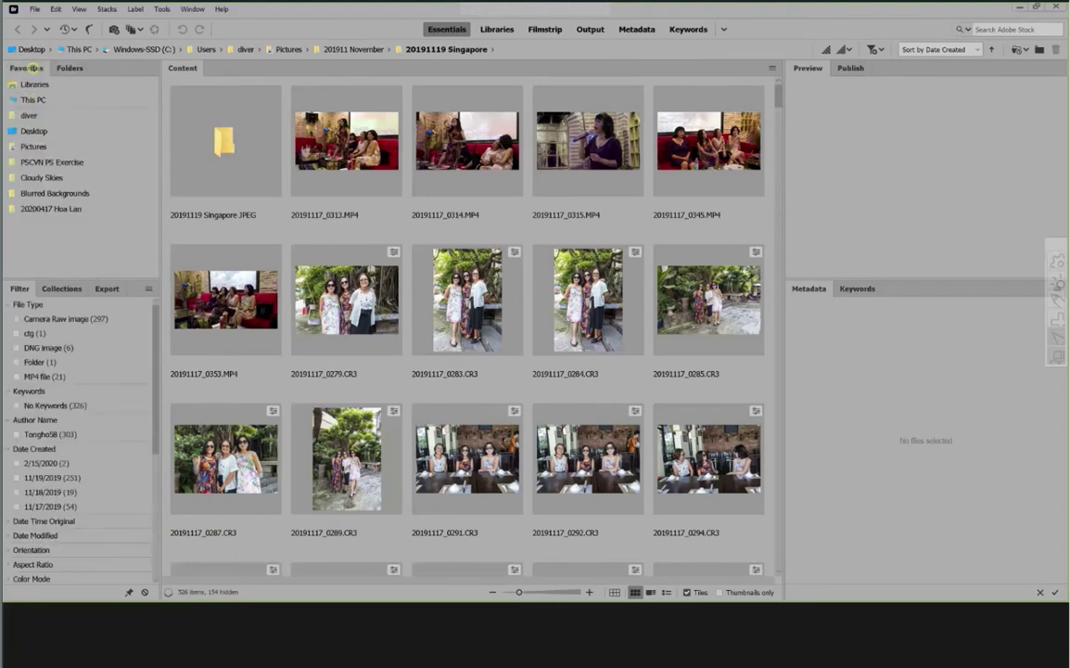
{"action": "left_click", "coordinate": [53, 162]}
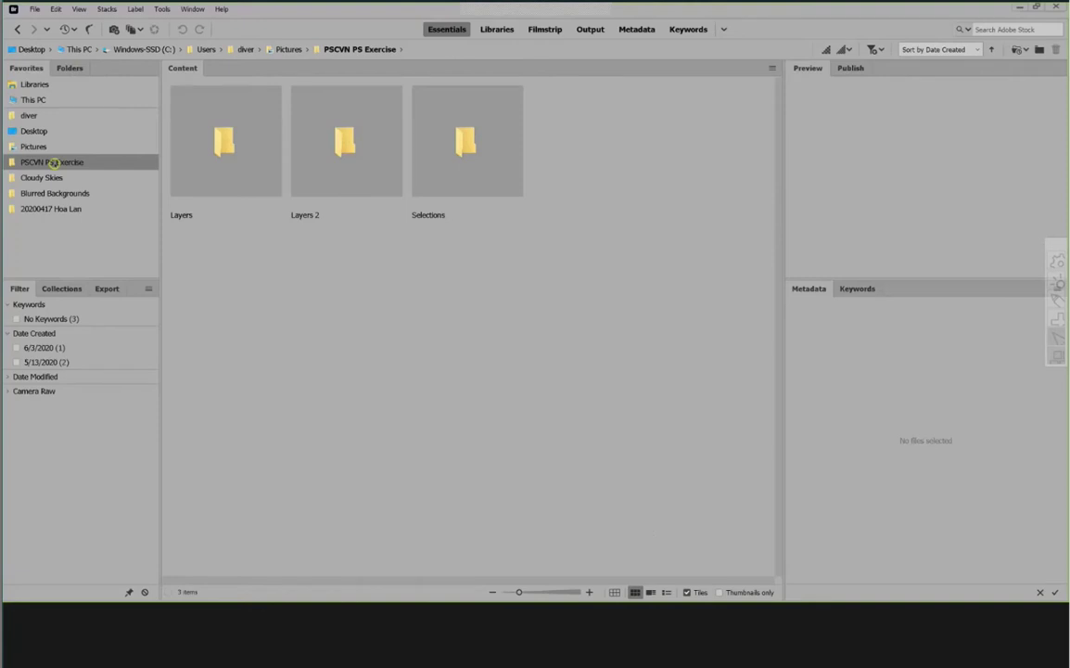
{"action": "left_click", "coordinate": [452, 181]}
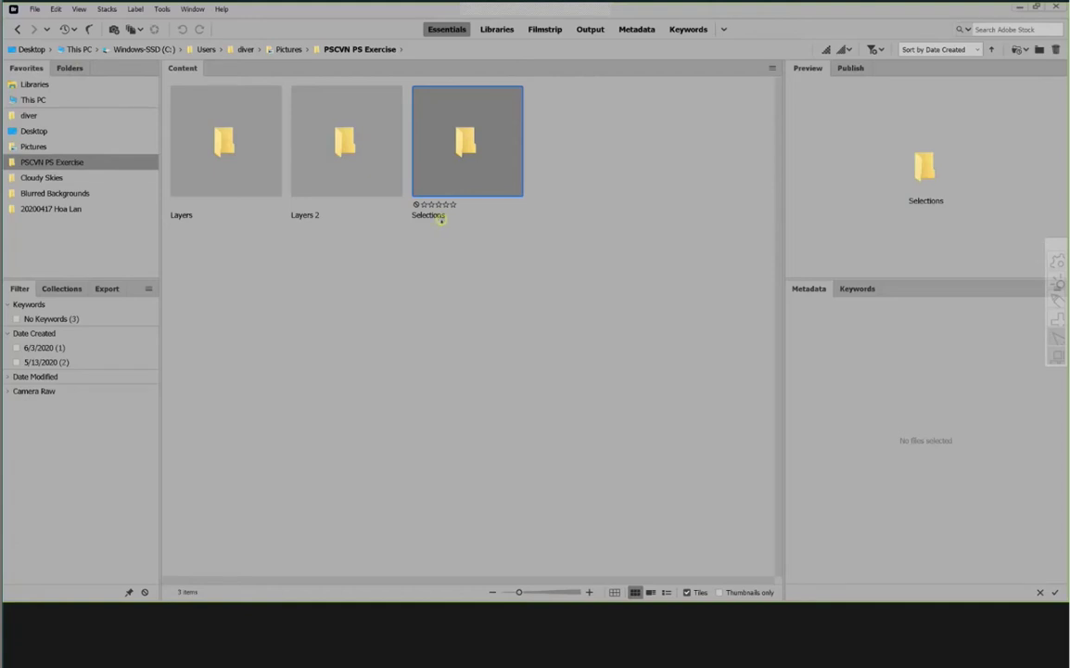
{"action": "left_click", "coordinate": [462, 184]}
{"action": "double_click", "coordinate": [462, 185]}
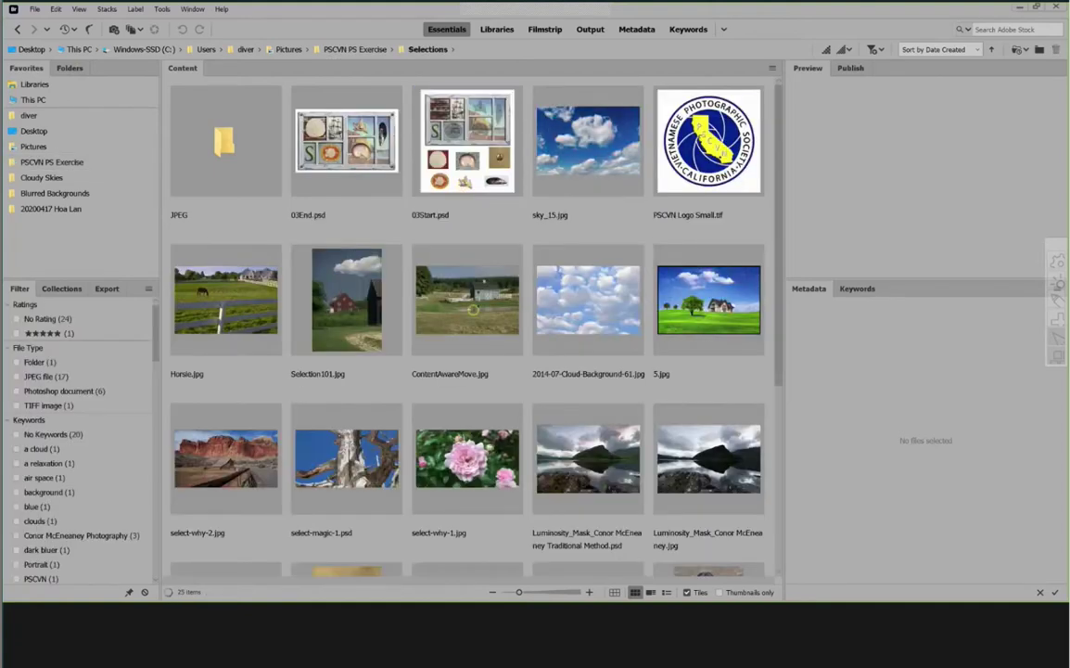
{"action": "scroll", "coordinate": [475, 304], "scroll_direction": "down", "scroll_amount": 3}
{"action": "scroll", "coordinate": [476, 305], "scroll_direction": "down", "scroll_amount": 2}
{"action": "scroll", "coordinate": [492, 353], "scroll_direction": "up", "scroll_amount": 5}
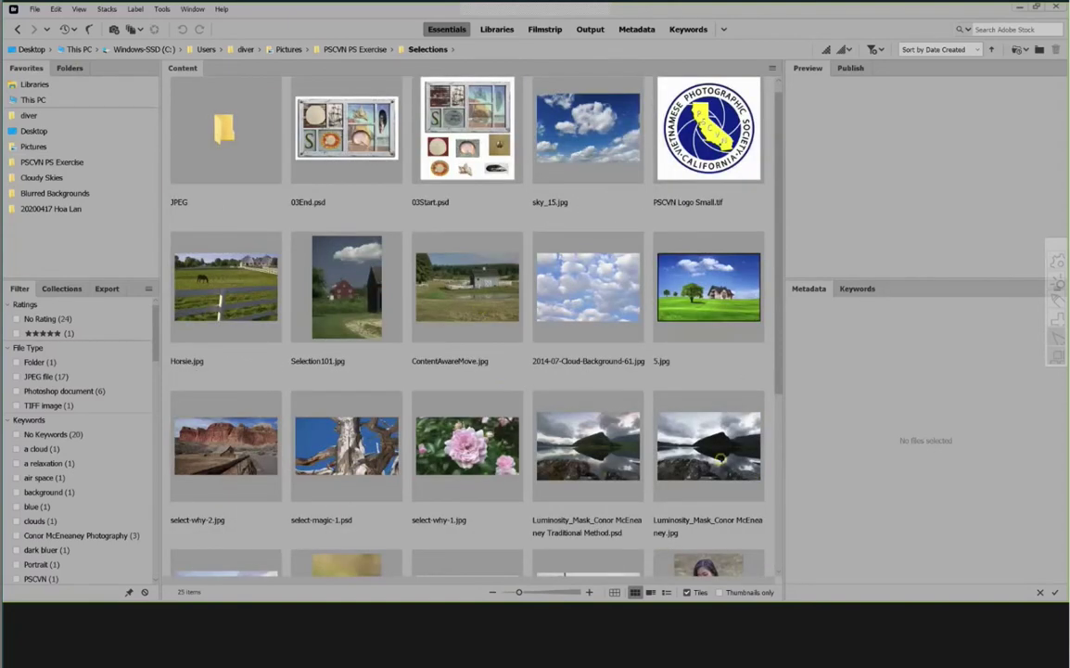
{"action": "left_click", "coordinate": [720, 458]}
Open the mountain lake photo in Photoshop and switch the brush to a Soft Round tip
{"action": "double_click", "coordinate": [720, 458]}
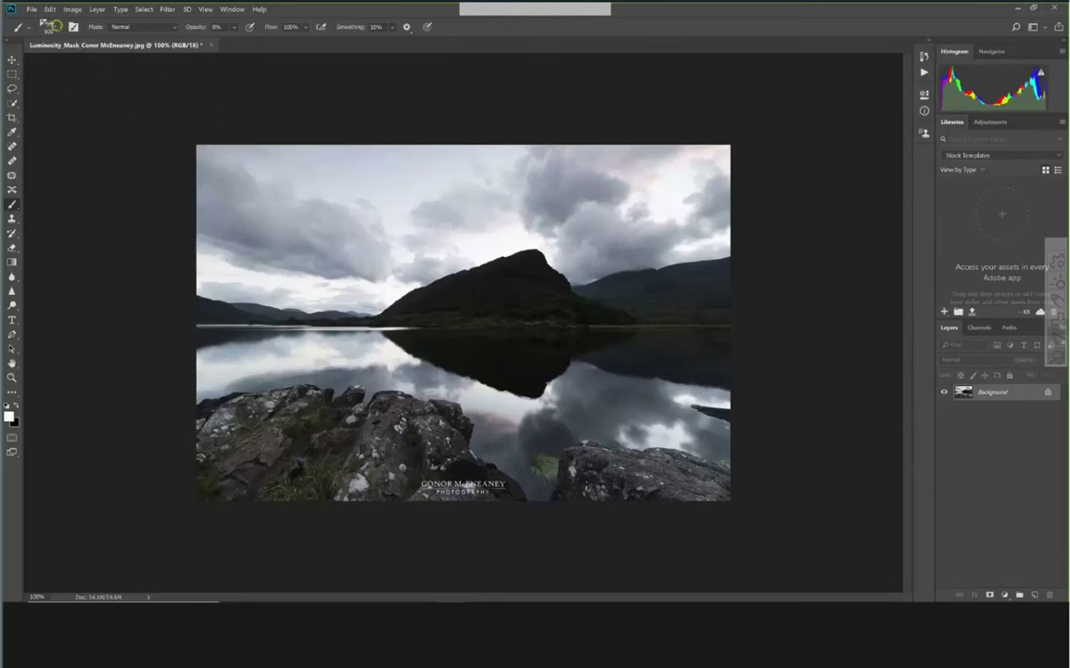
{"action": "left_click", "coordinate": [56, 26]}
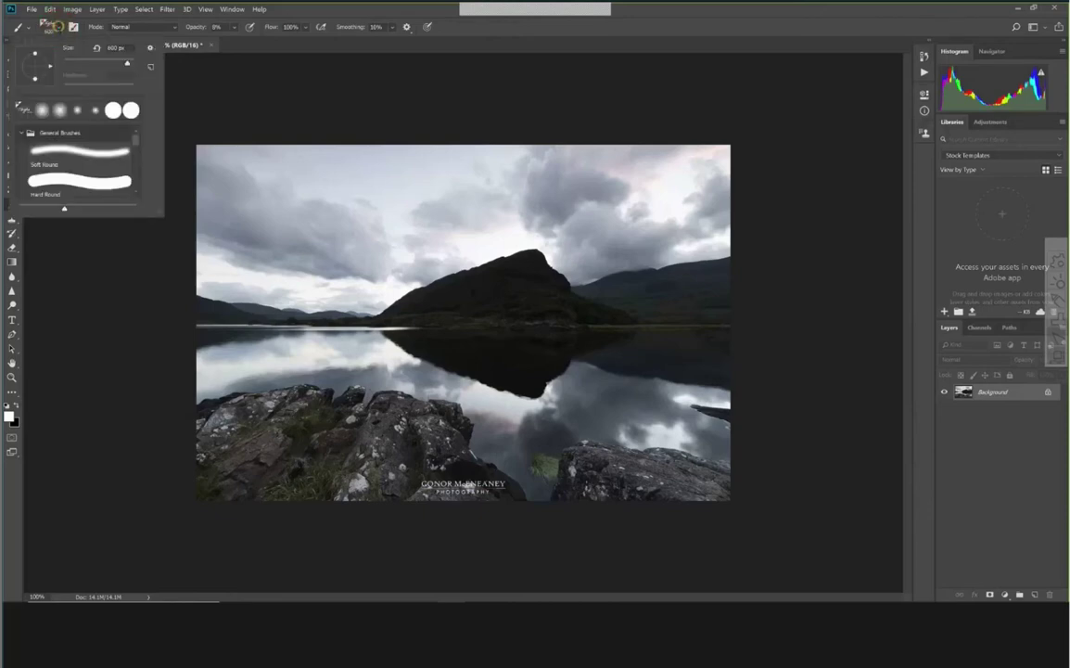
{"action": "left_click", "coordinate": [95, 110]}
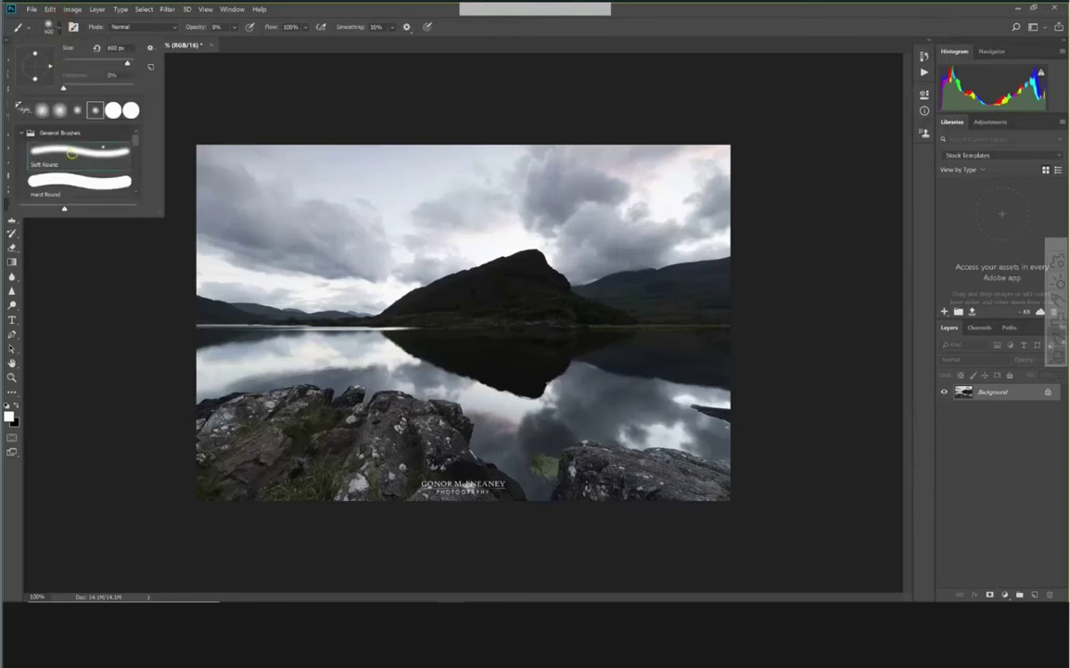
{"action": "key", "text": "Return"}
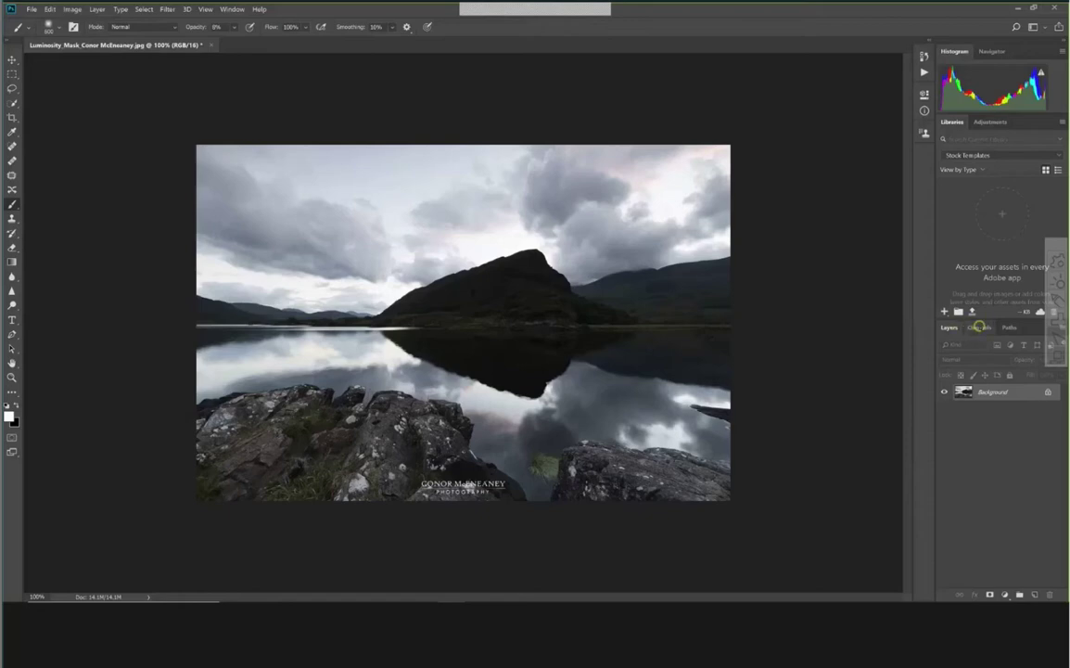
Float the Channels panel, make it taller, and set medium-sized channel thumbnails
{"action": "left_click", "coordinate": [979, 327]}
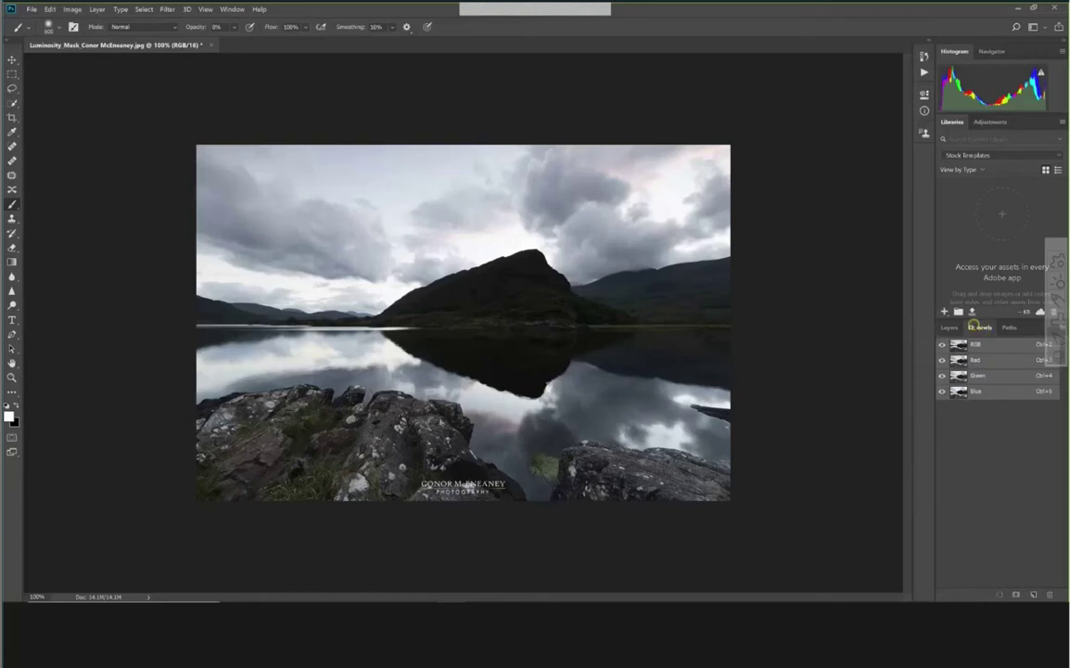
{"action": "left_click_drag", "start_coordinate": [976, 326], "coordinate": [765, 176]}
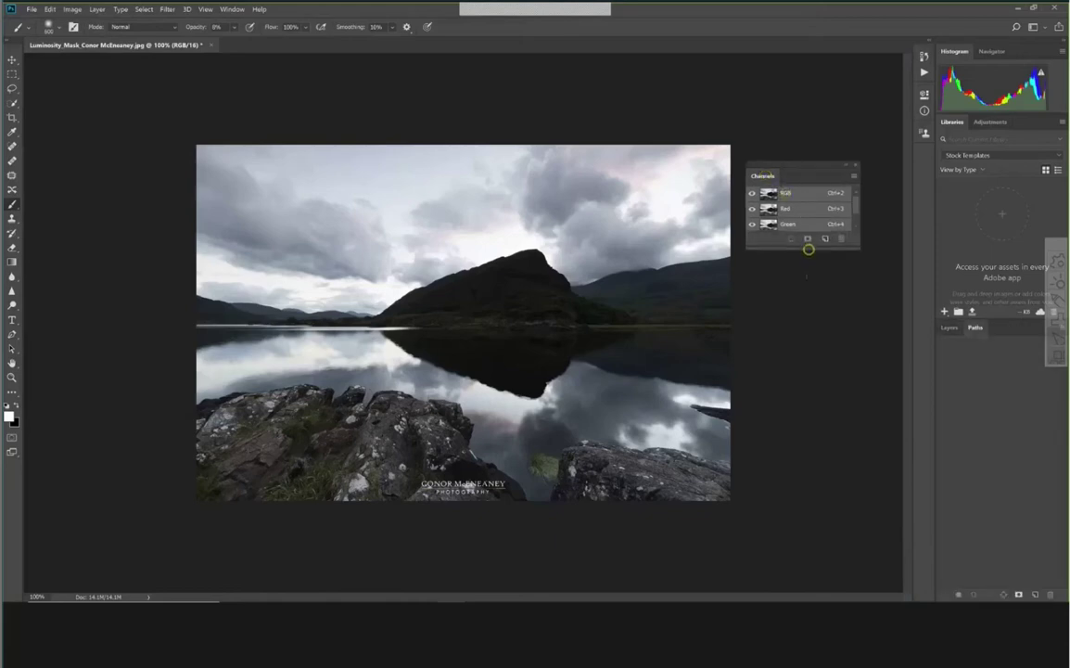
{"action": "left_click_drag", "start_coordinate": [808, 249], "coordinate": [814, 320]}
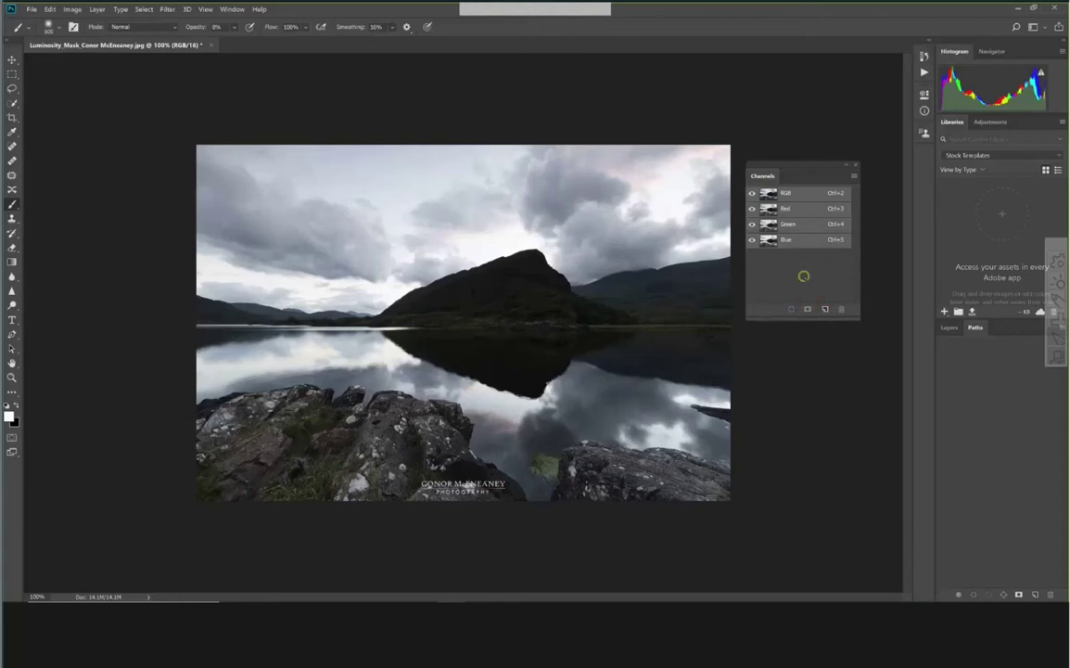
{"action": "right_click", "coordinate": [804, 275]}
{"action": "left_click", "coordinate": [817, 304]}
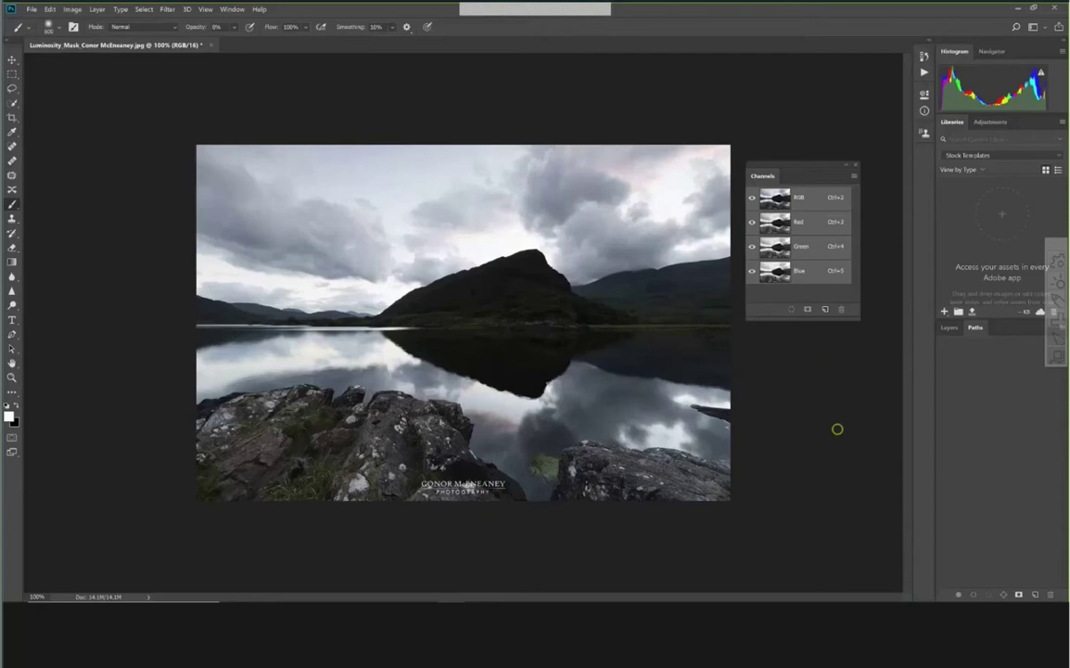
{"action": "left_click_drag", "start_coordinate": [804, 168], "coordinate": [812, 73]}
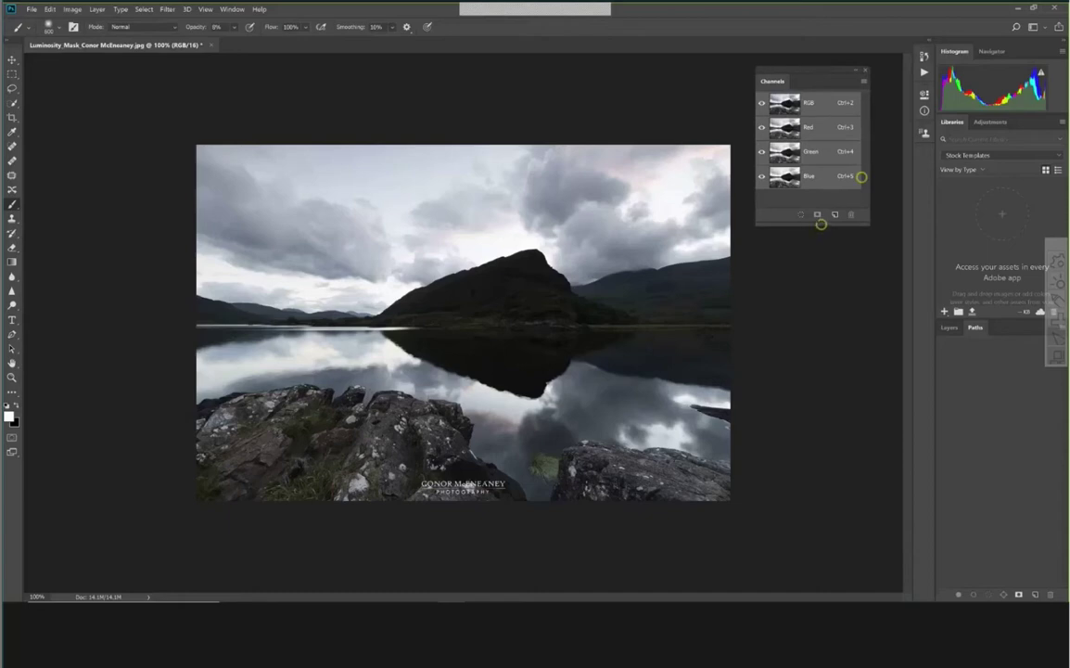
{"action": "left_click_drag", "start_coordinate": [821, 223], "coordinate": [829, 499]}
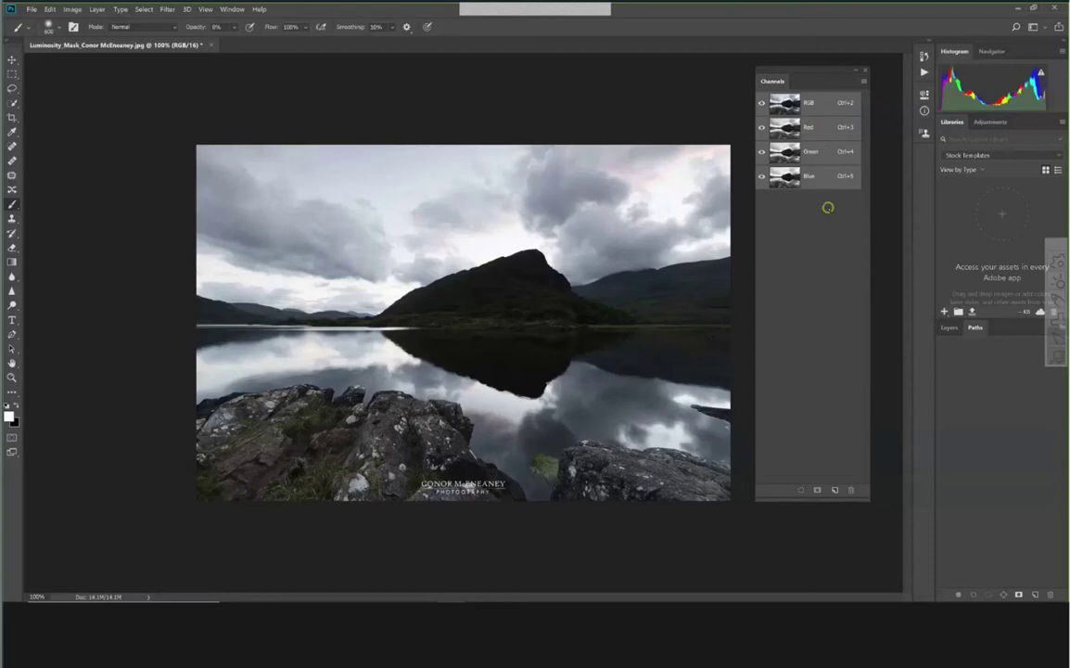
{"action": "key", "text": "ctrl"}
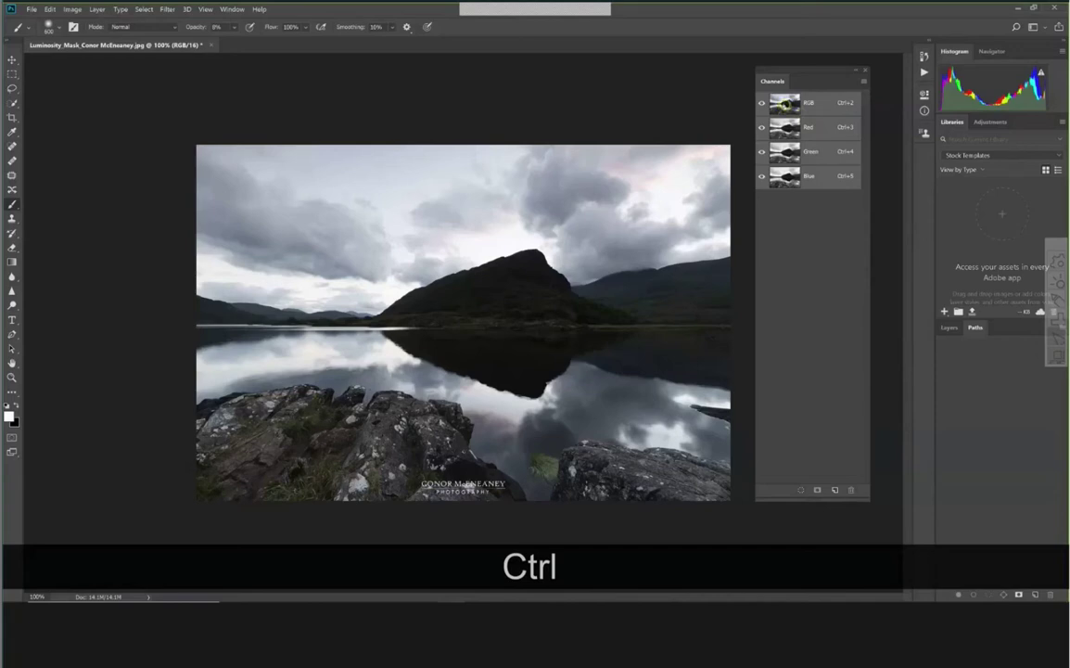
Ctrl-click the RGB channel thumbnail to load the image's luminosity as a selection
{"action": "left_click", "coordinate": [785, 103], "text": "ctrl"}
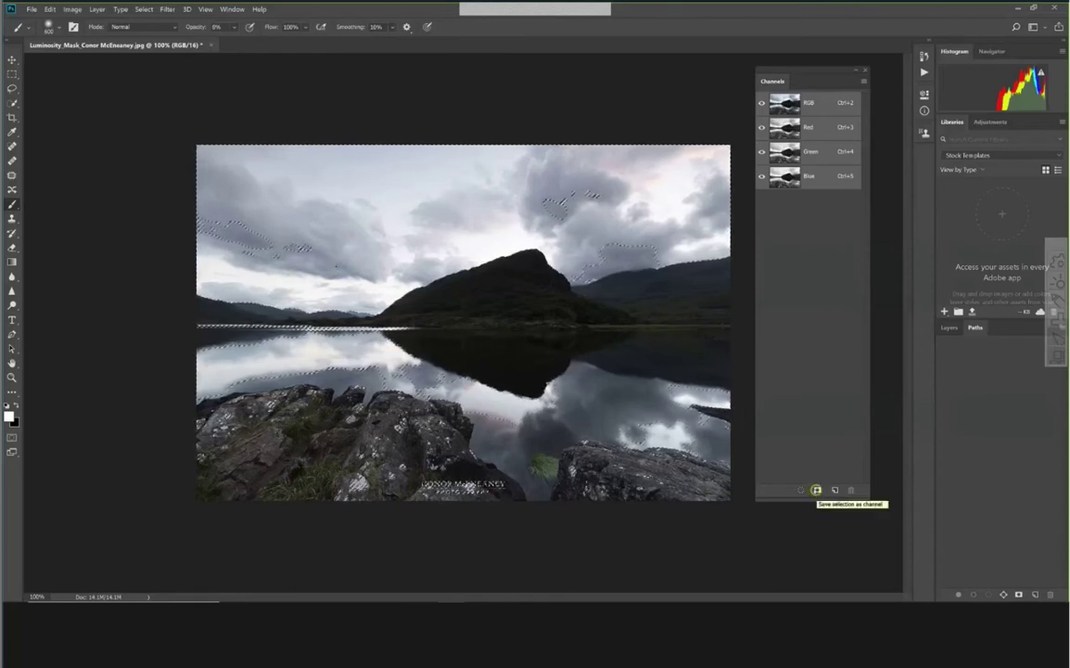
Save the luminosity selection as a new channel named Bright 1
{"action": "left_click", "coordinate": [817, 491]}
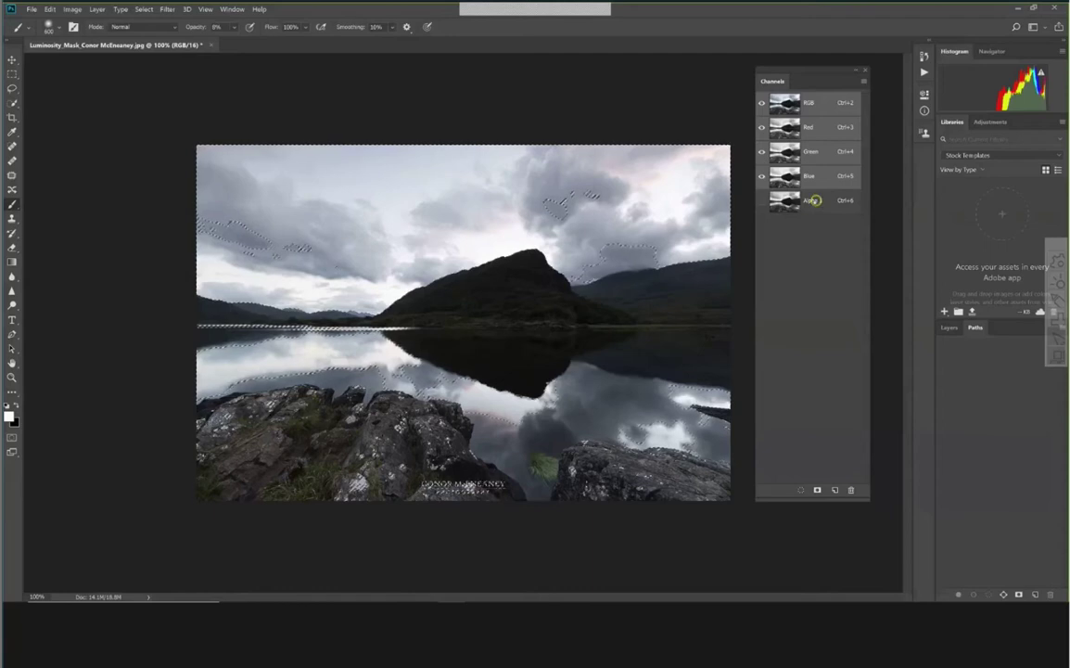
{"action": "double_click", "coordinate": [813, 200]}
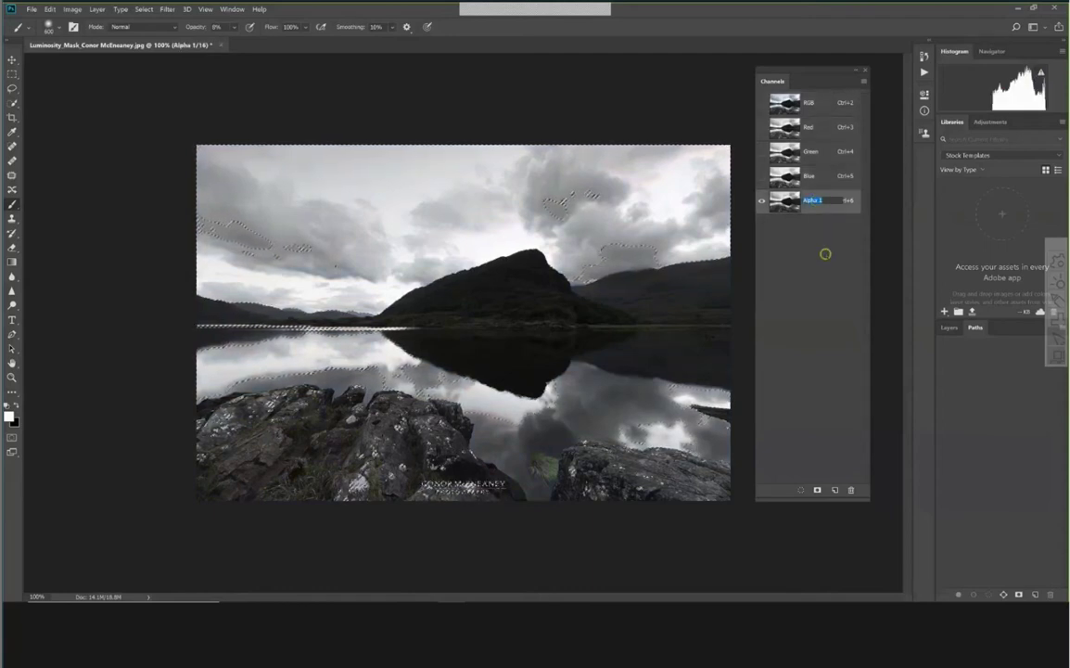
{"action": "type", "text": "Bright"}
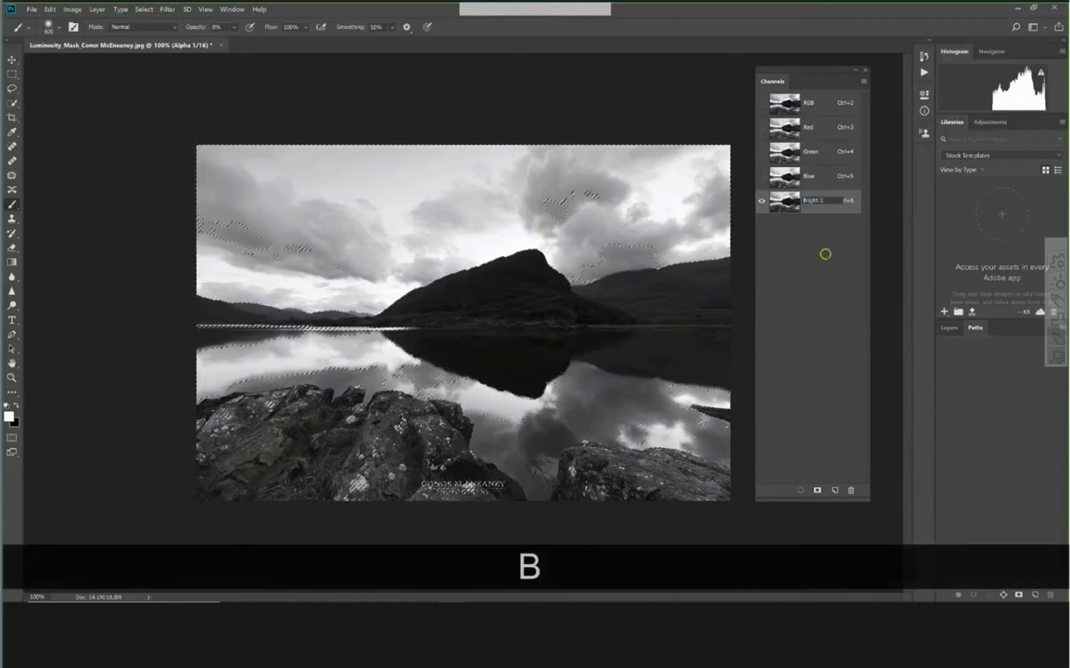
{"action": "key", "text": "Return"}
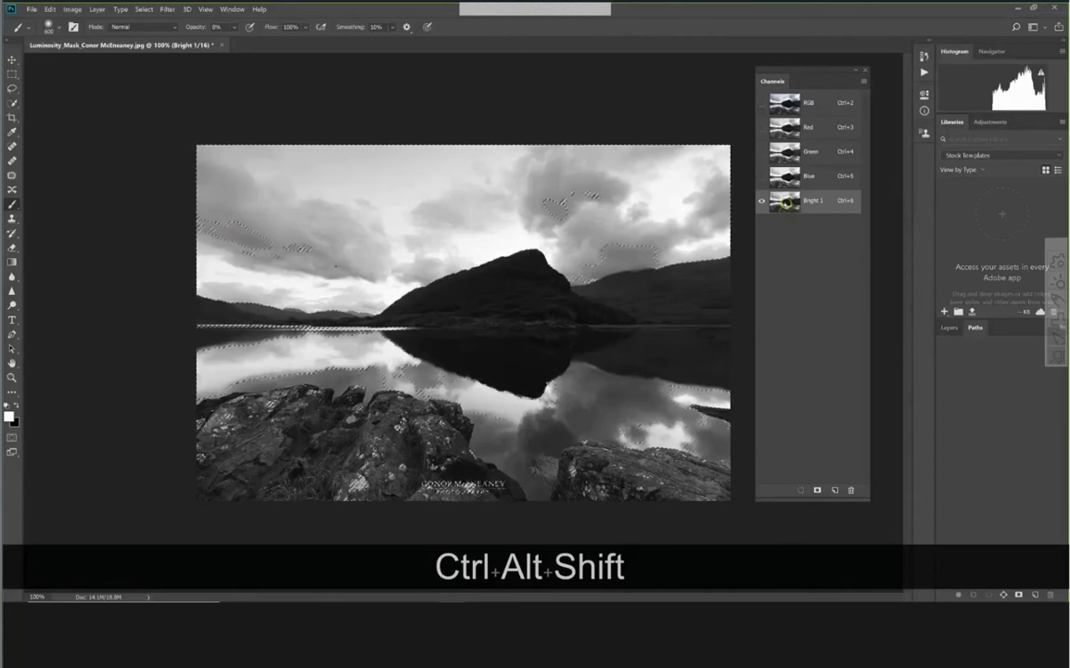
Intersect the selection with Bright 1 and save the result as a new Alpha 1 channel
{"action": "left_click", "coordinate": [786, 202], "text": "ctrl+alt+shift"}
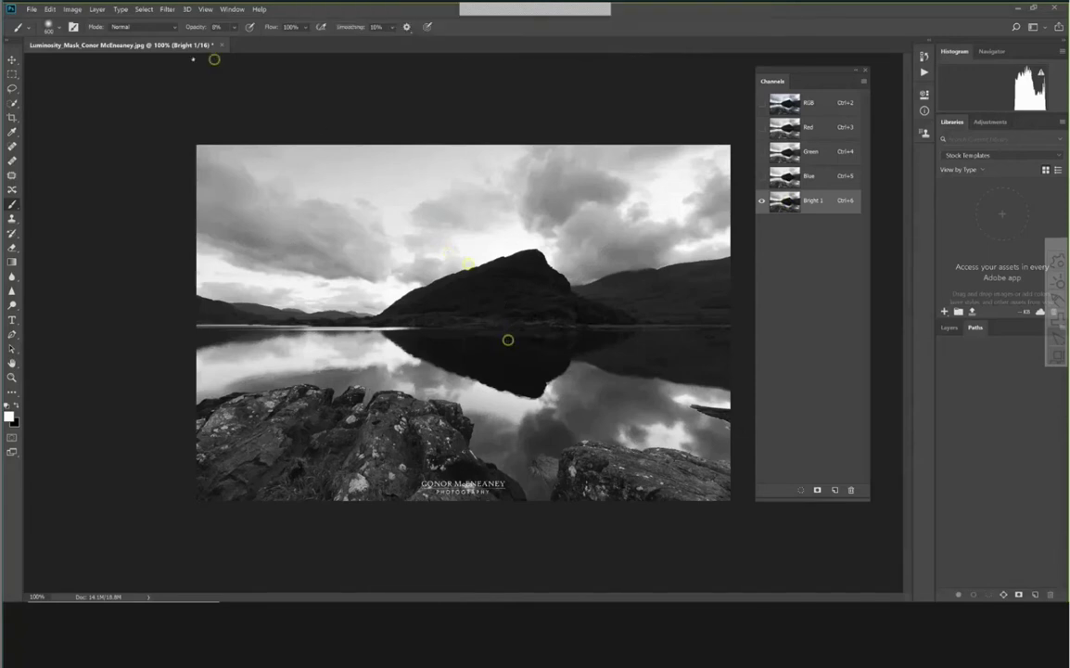
{"action": "left_click", "coordinate": [144, 8]}
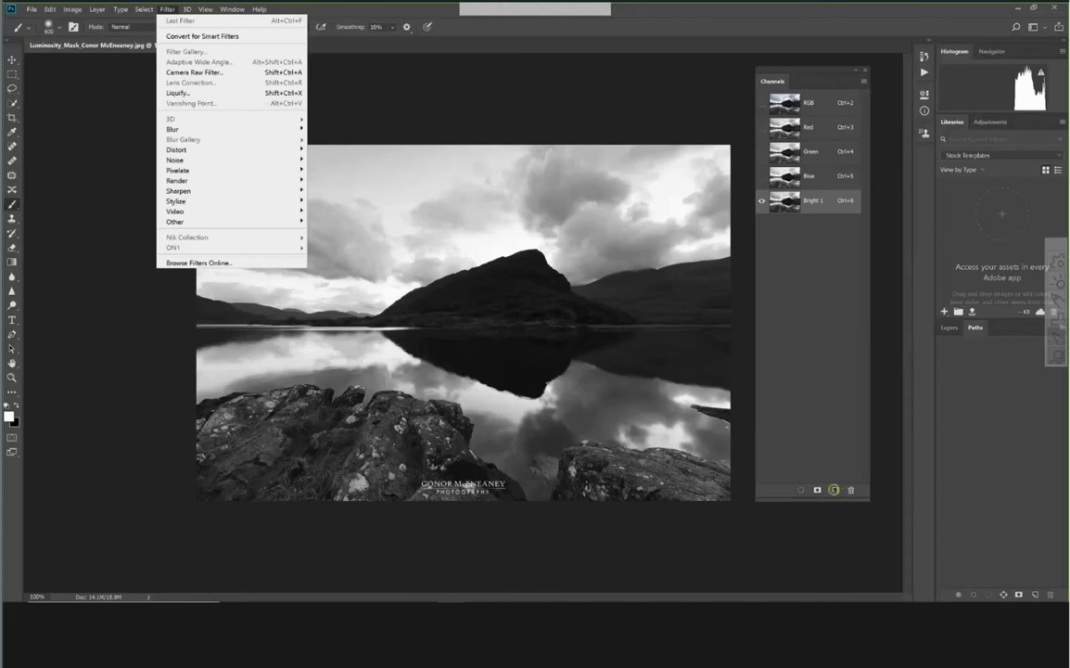
{"action": "left_click", "coordinate": [817, 489]}
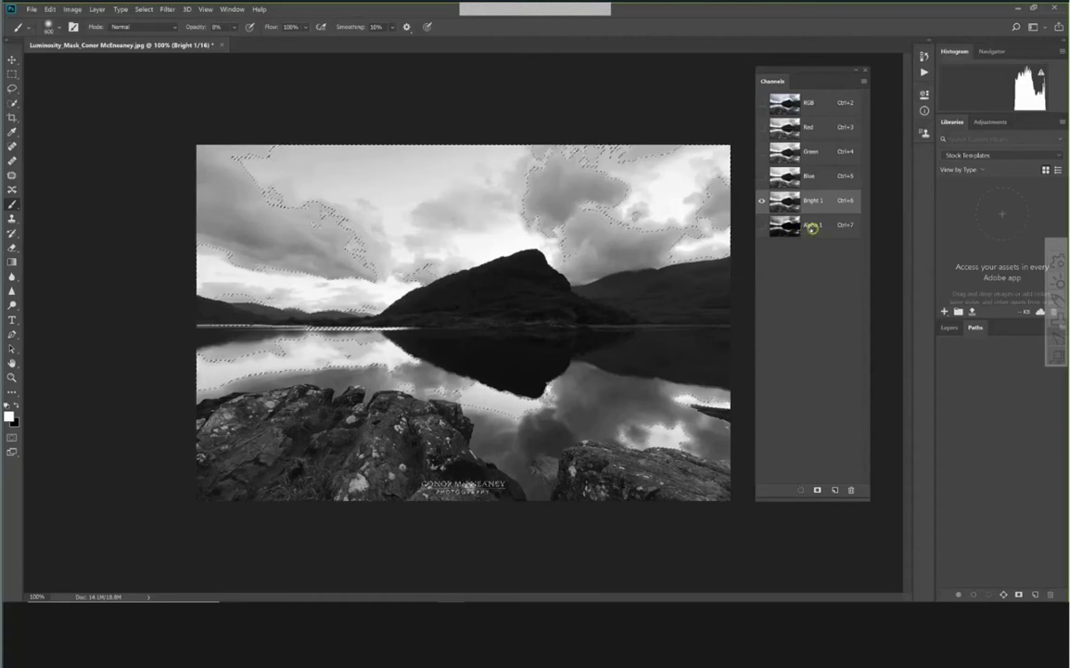
Rename the new Alpha 1 channel to Bright 2
{"action": "double_click", "coordinate": [813, 225]}
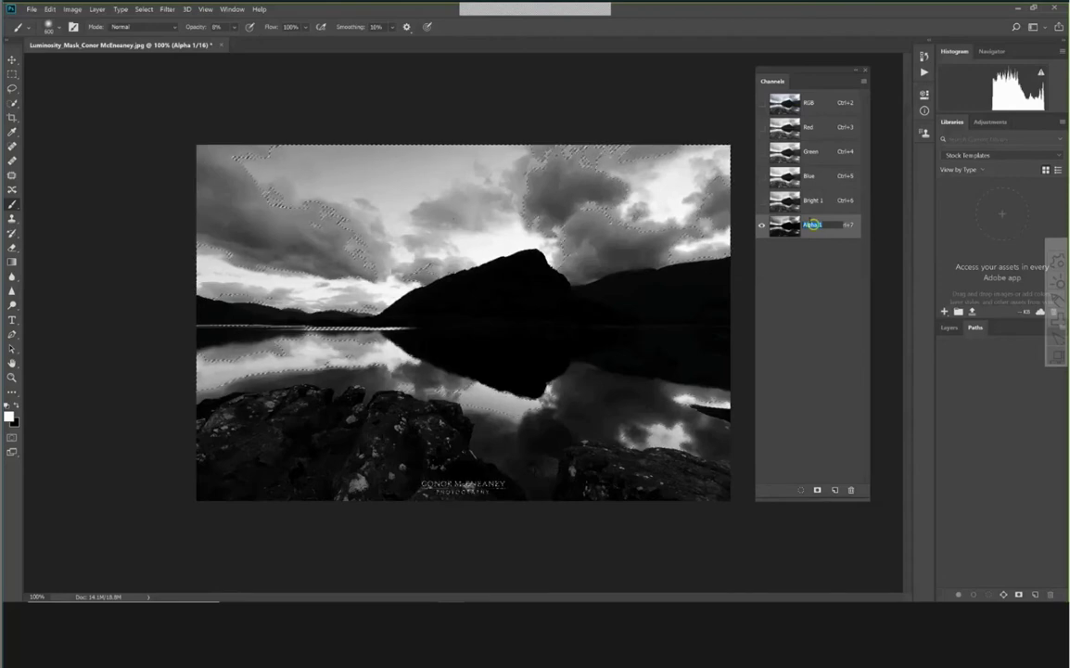
{"action": "type", "text": "Bright 2"}
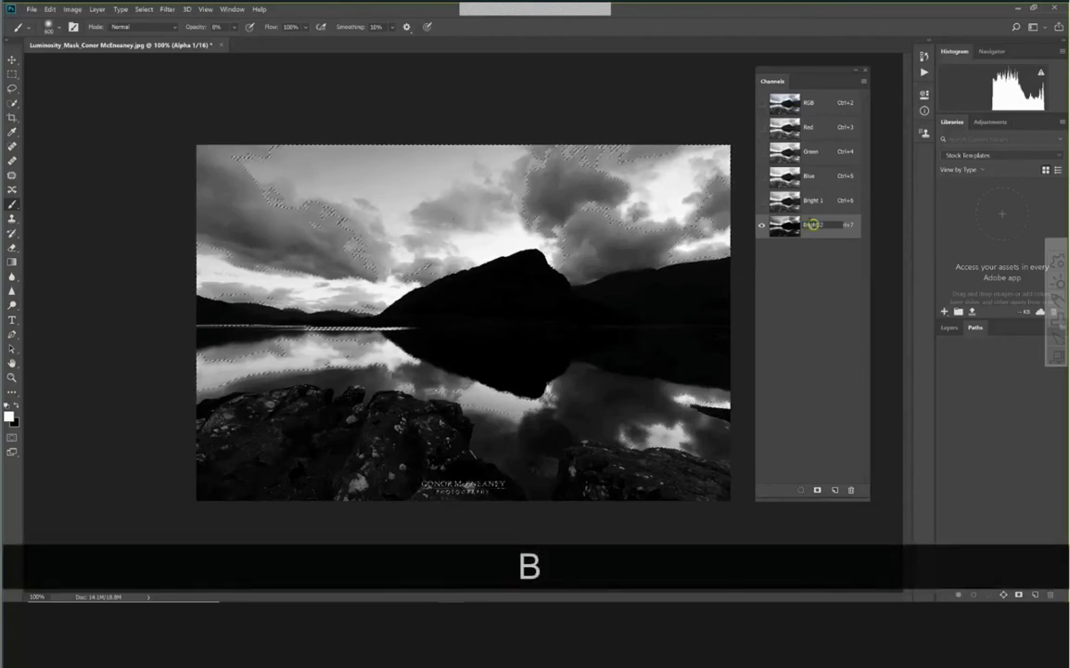
{"action": "key", "text": "Return"}
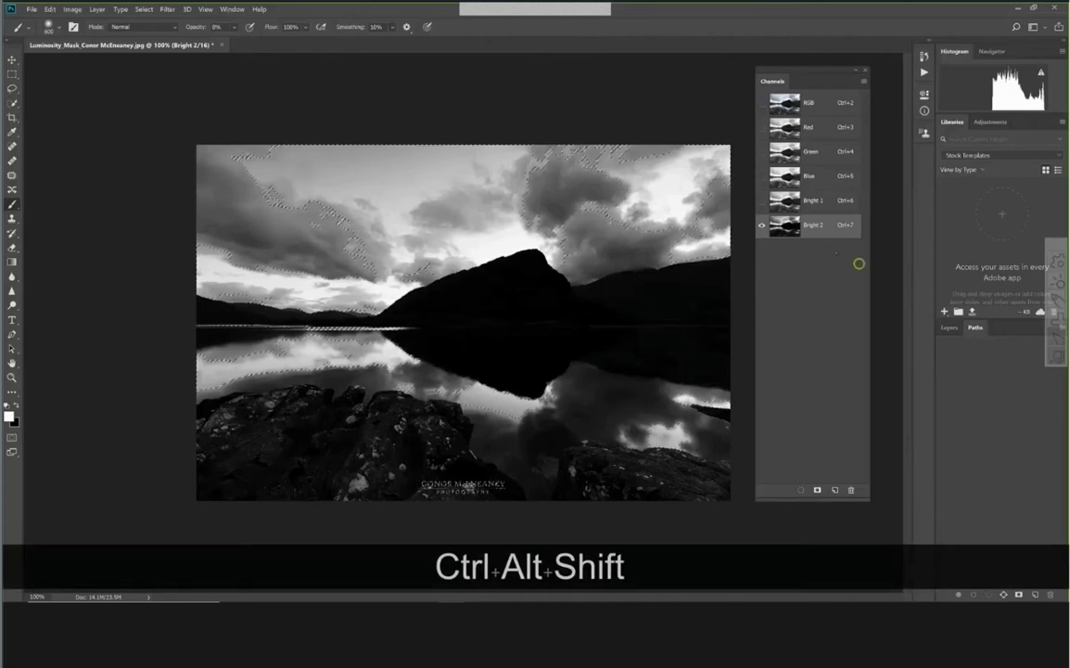
Intersect the selection with Bright 2 and save the tighter result as another Alpha 1 channel
{"action": "left_click", "coordinate": [783, 227], "text": "ctrl+alt+shift"}
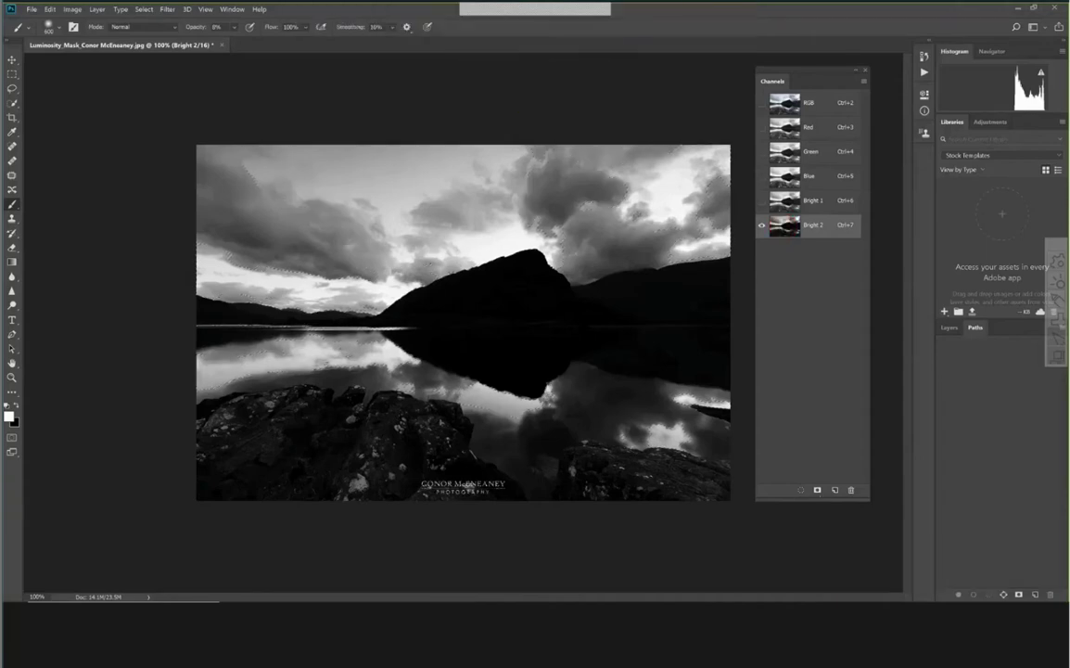
{"action": "left_click", "coordinate": [817, 489]}
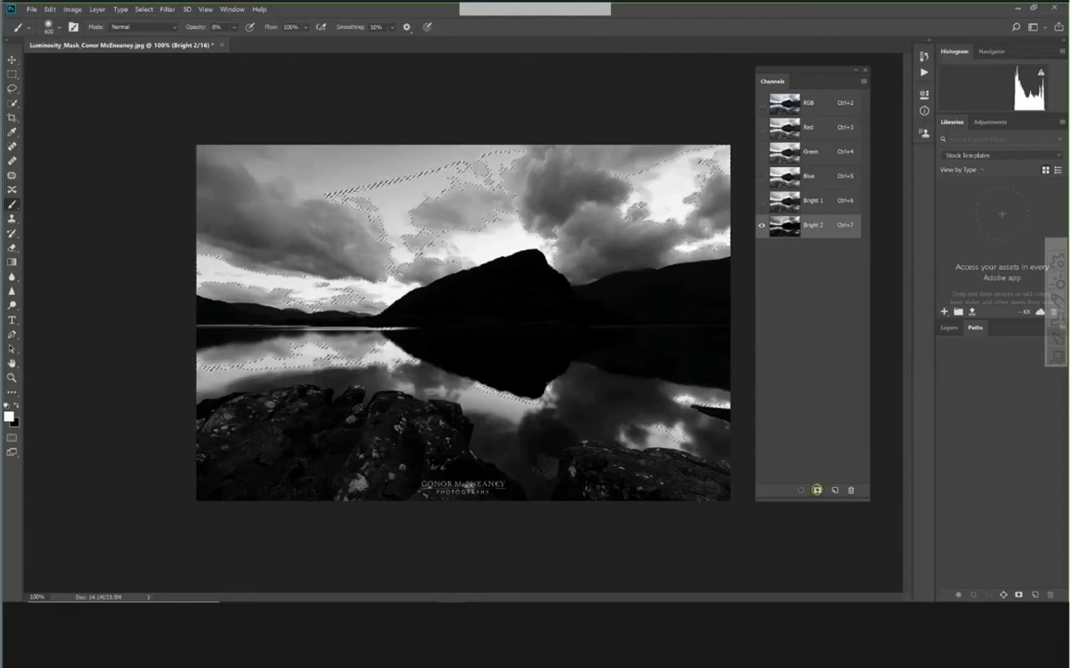
{"action": "left_click", "coordinate": [817, 490]}
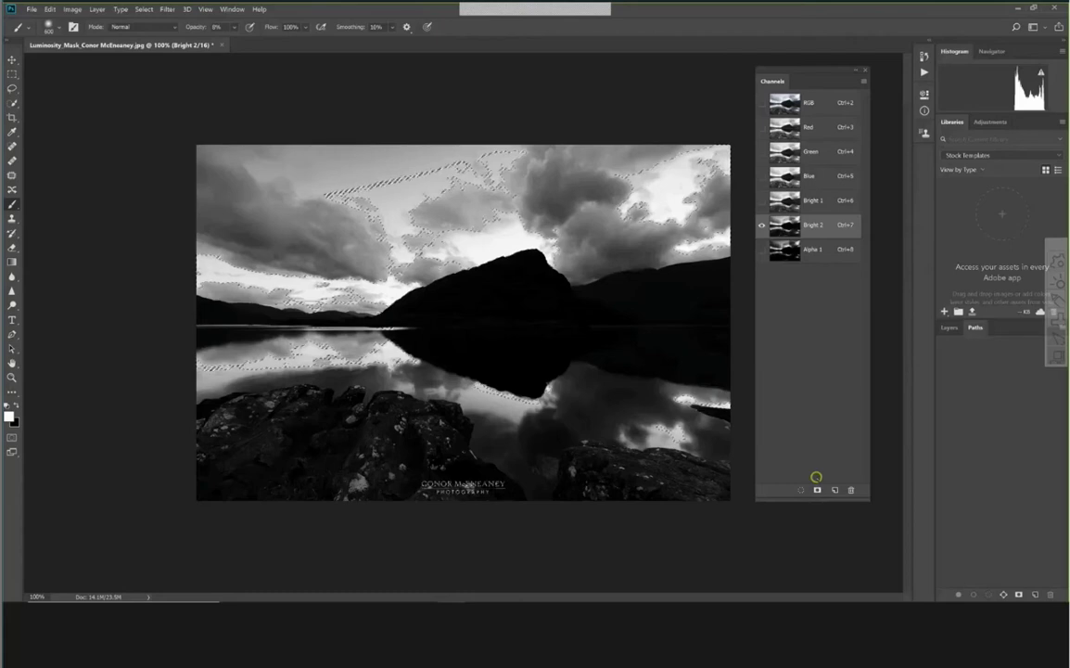
Open the Select menu with Alt+S, then dismiss it without choosing a command
{"action": "key", "text": "alt+s"}
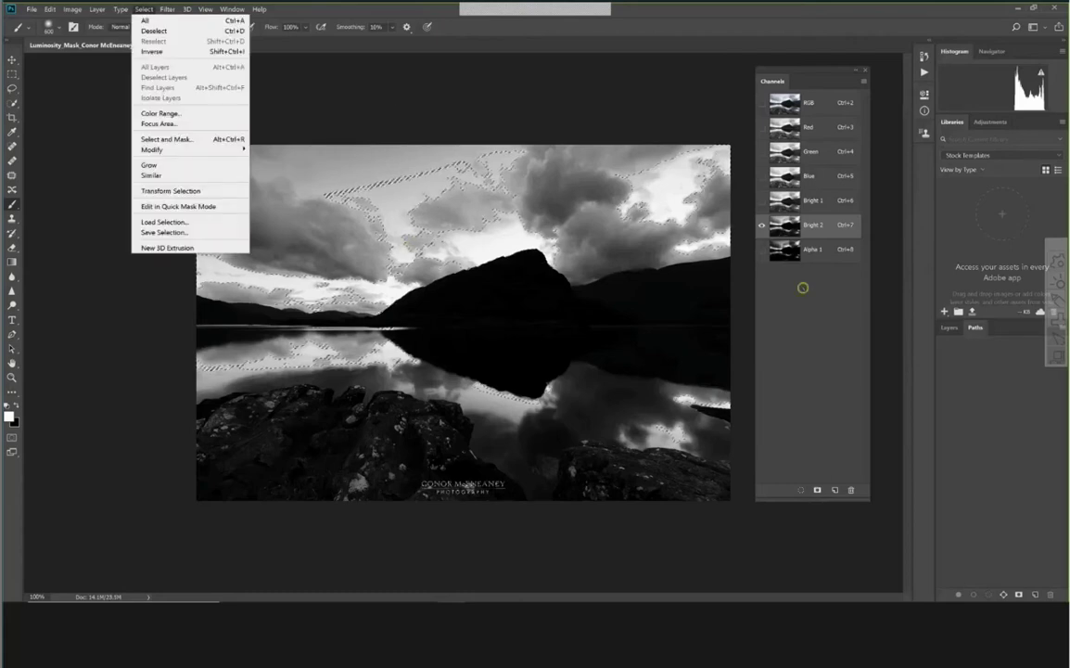
{"action": "key", "text": "Escape"}
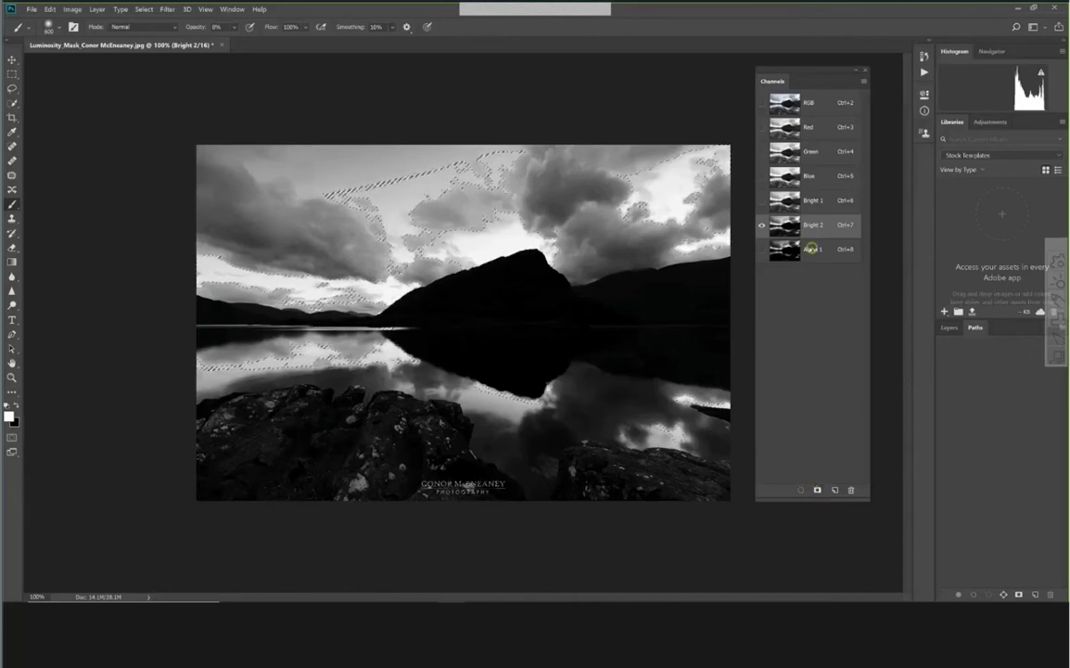
Rename the Alpha 1 channel to Bright 3 and view the Bright 1 mask
{"action": "double_click", "coordinate": [809, 248]}
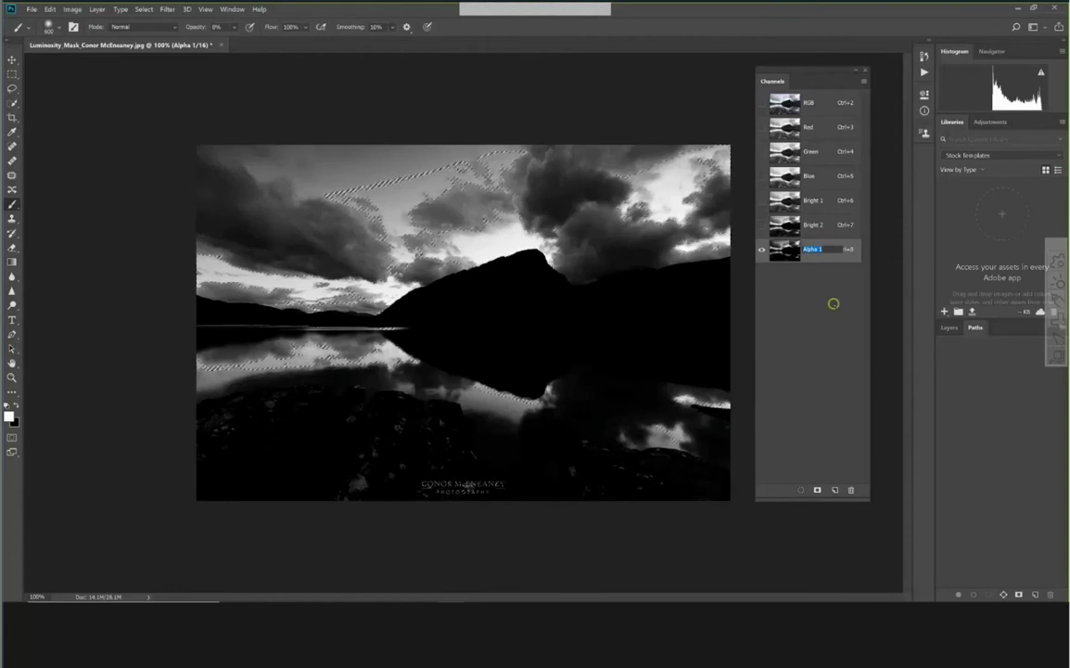
{"action": "type", "text": "Bright 3"}
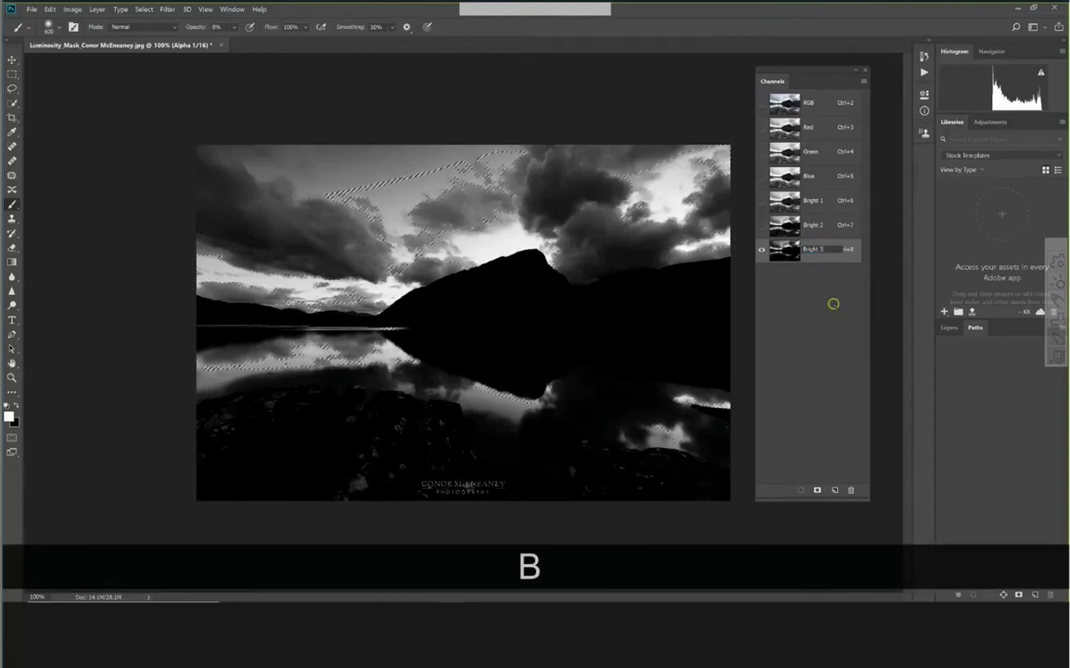
{"action": "key", "text": "Return"}
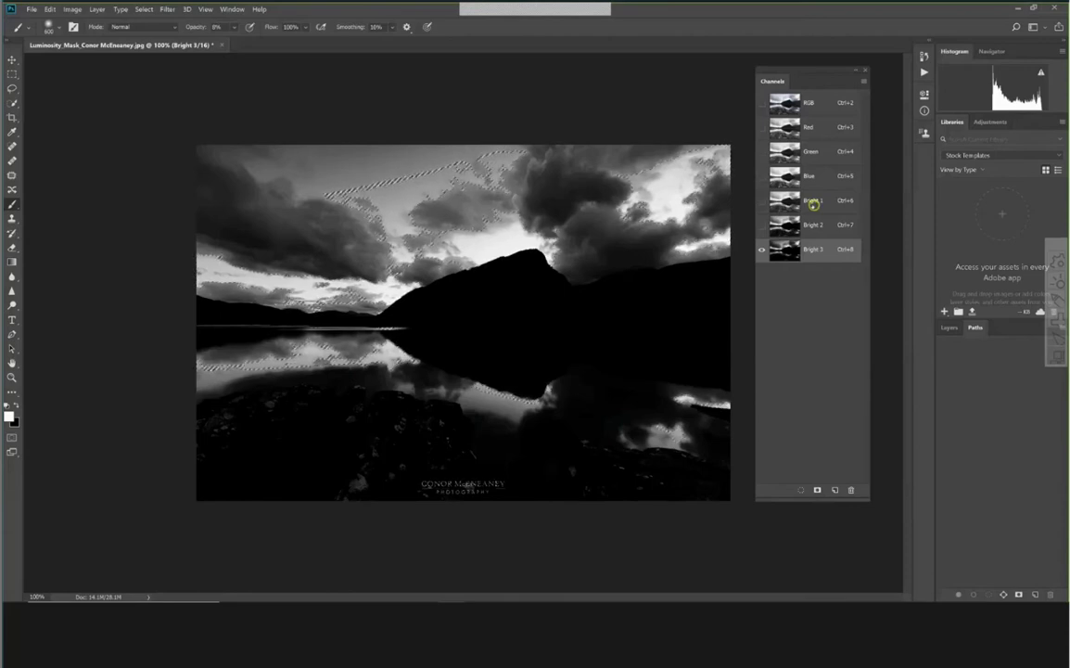
{"action": "left_click", "coordinate": [812, 205]}
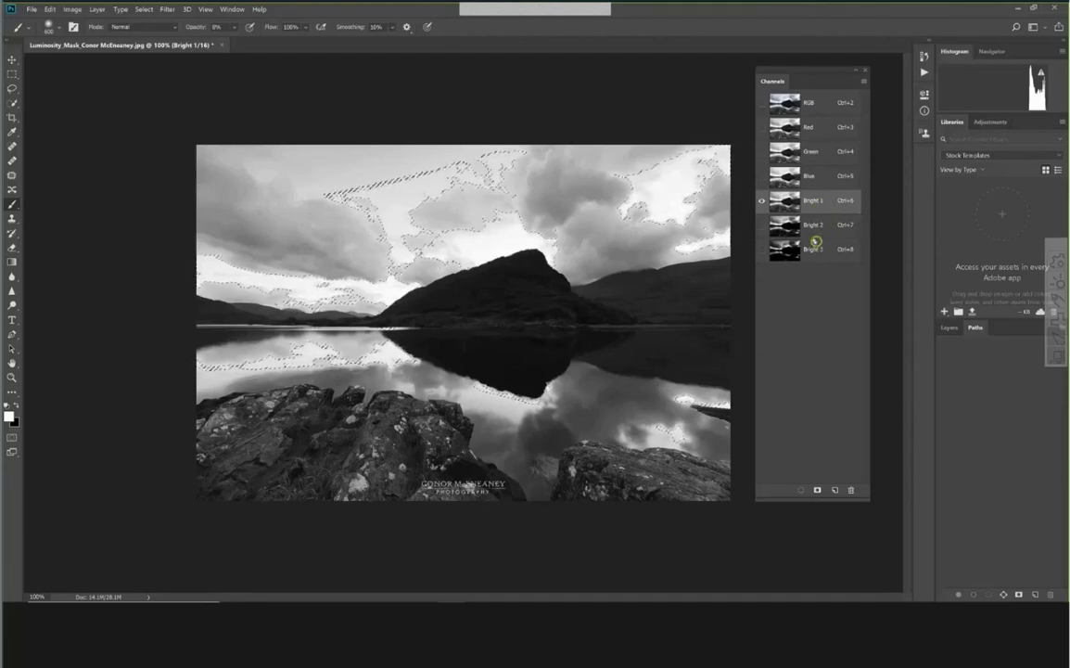
Load the Bright 1 channel mask as the active selection and show the Select menu
{"action": "key", "text": "ctrl"}
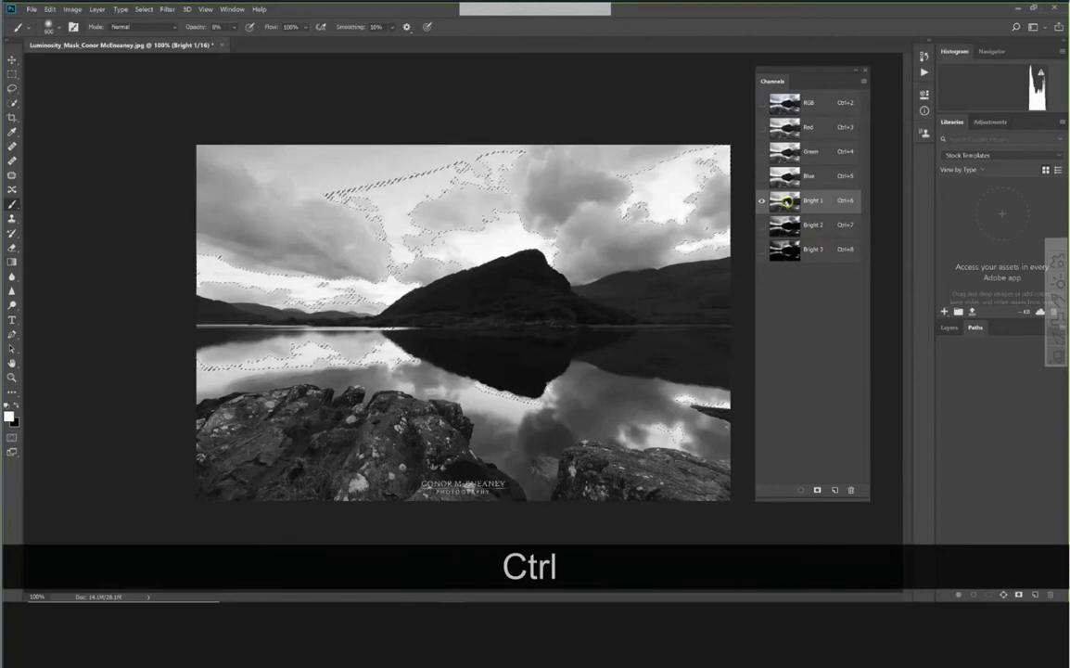
{"action": "left_click", "coordinate": [787, 201], "text": "ctrl"}
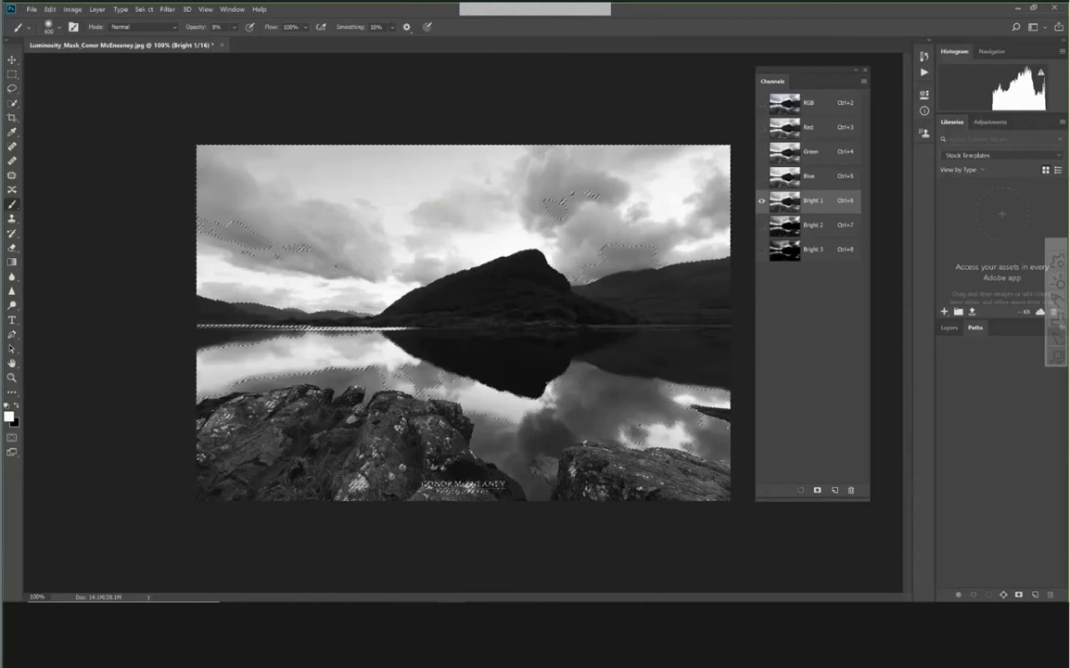
{"action": "left_click", "coordinate": [143, 10]}
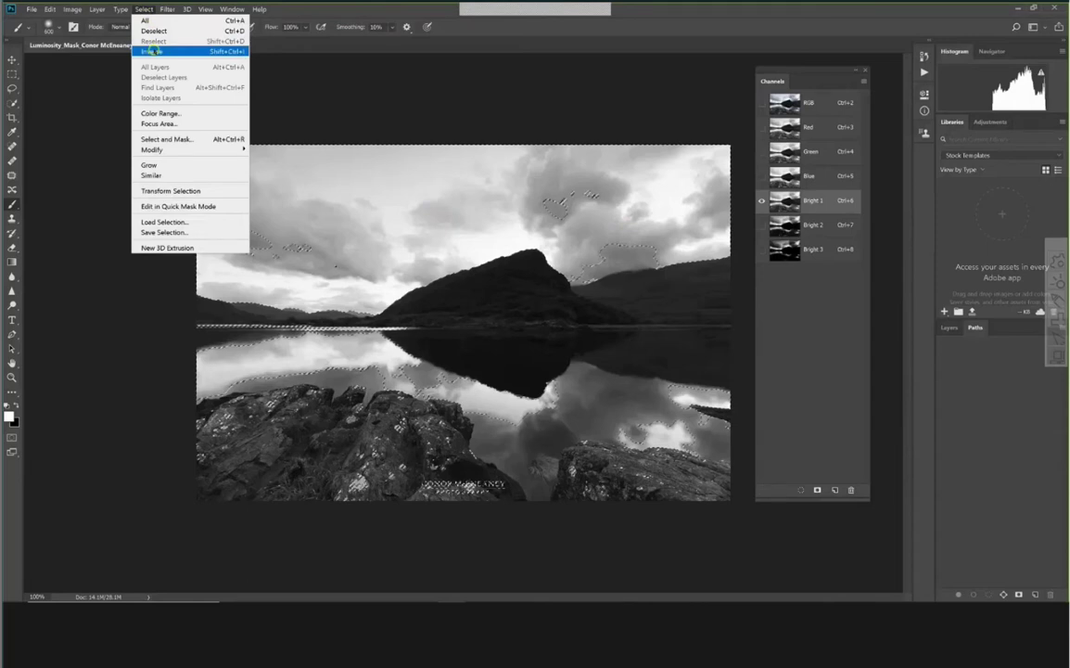
Invert the Bright 1 selection and save it as a new channel named Dark 1
{"action": "left_click", "coordinate": [152, 51]}
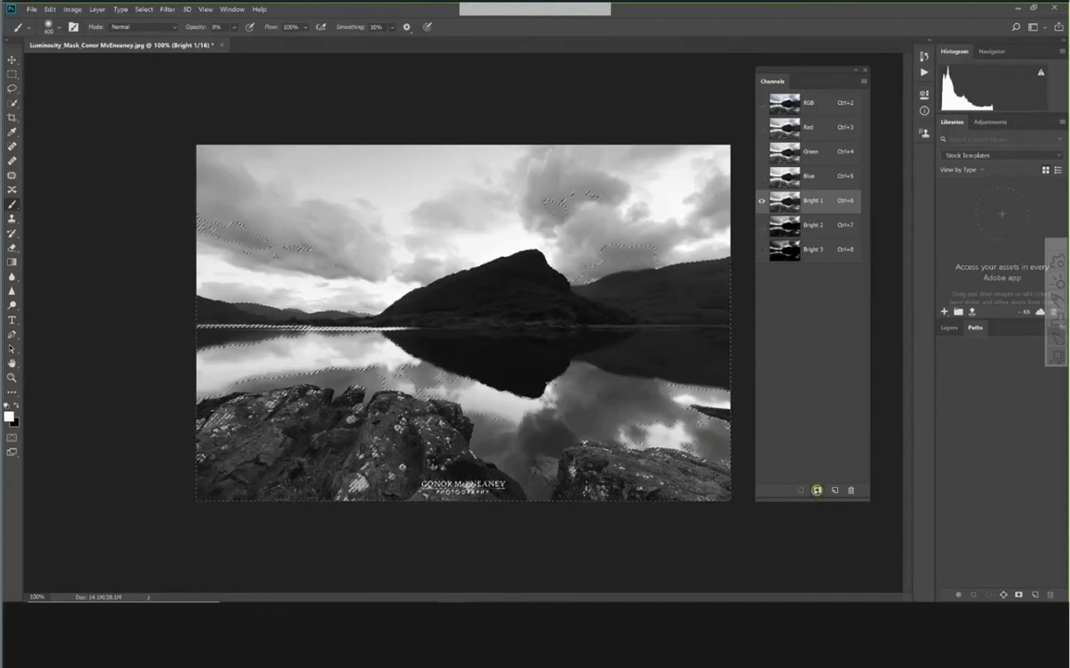
{"action": "left_click", "coordinate": [816, 490]}
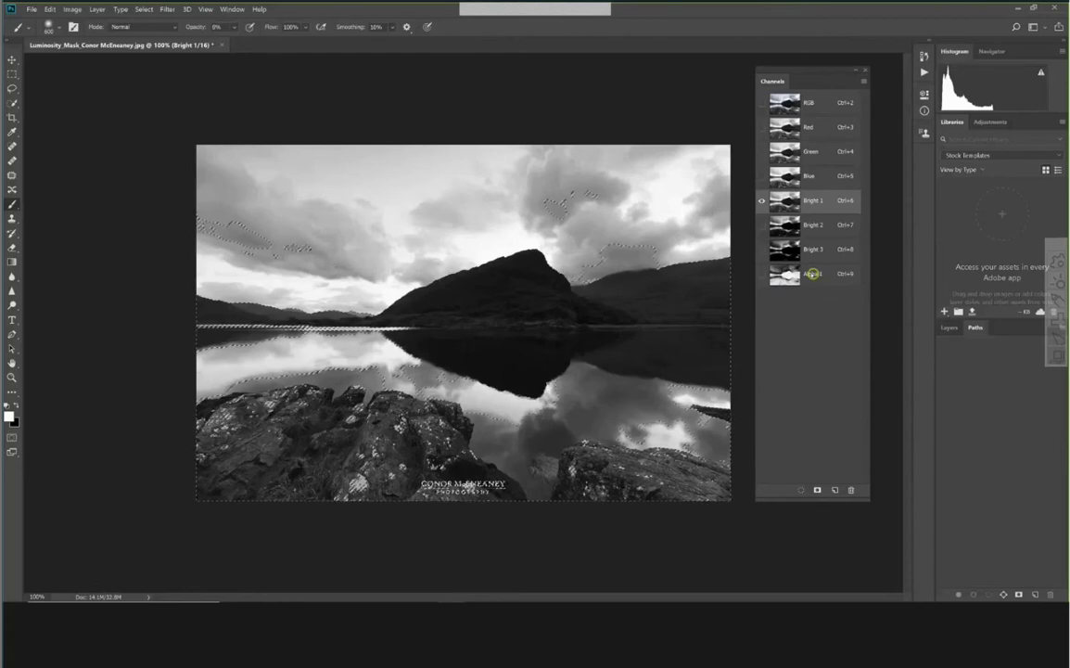
{"action": "double_click", "coordinate": [811, 274]}
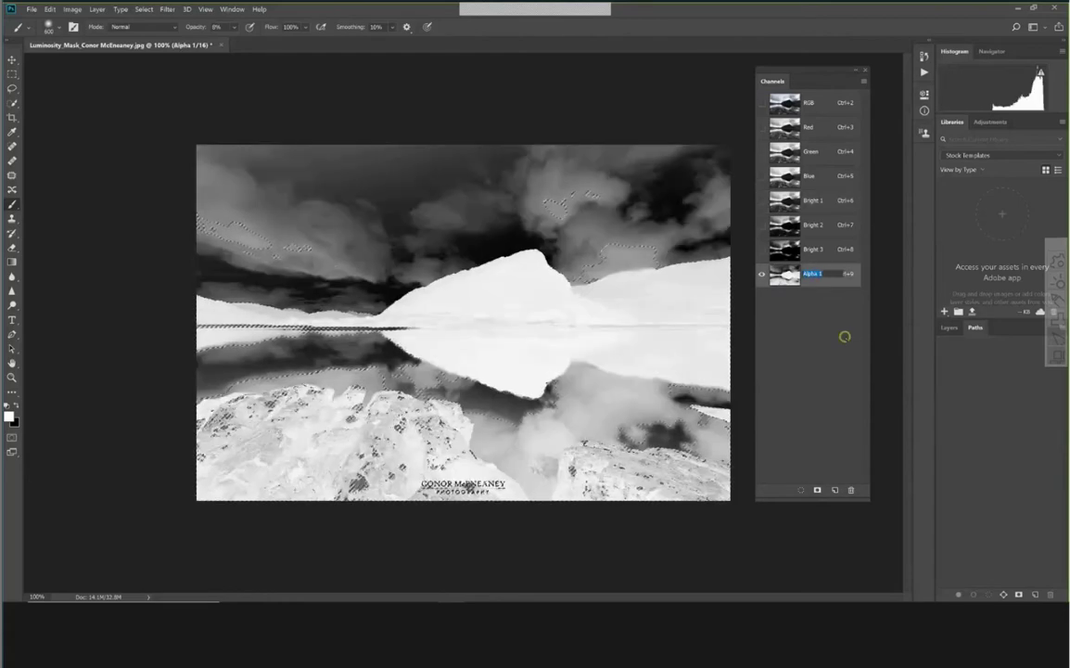
{"action": "type", "text": "Dark"}
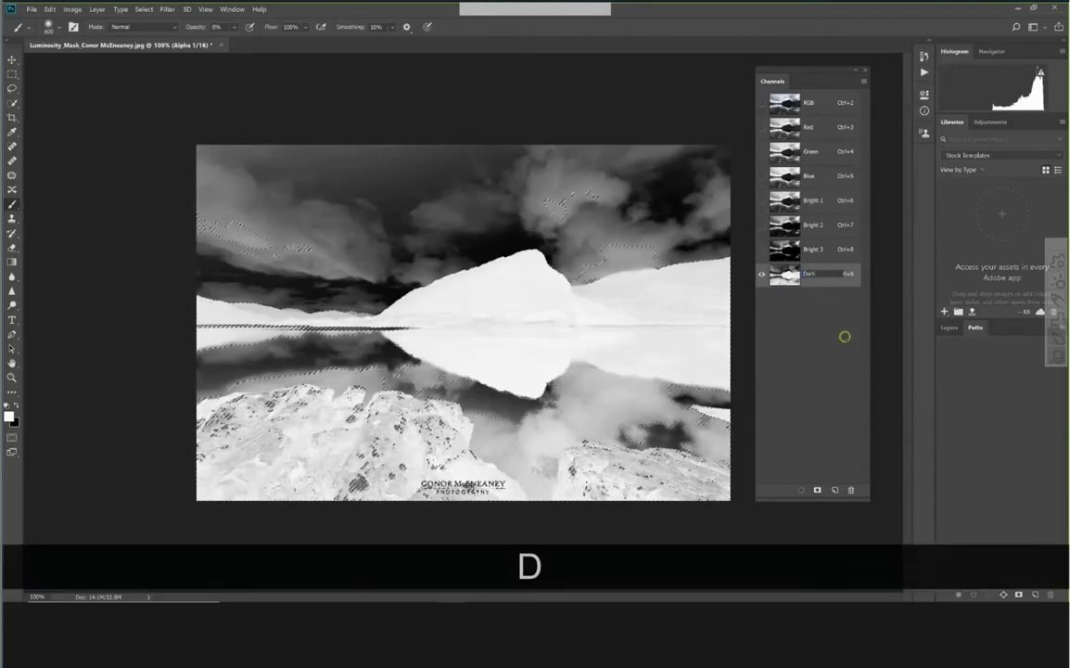
{"action": "type", "text": " 1"}
{"action": "key", "text": "Return"}
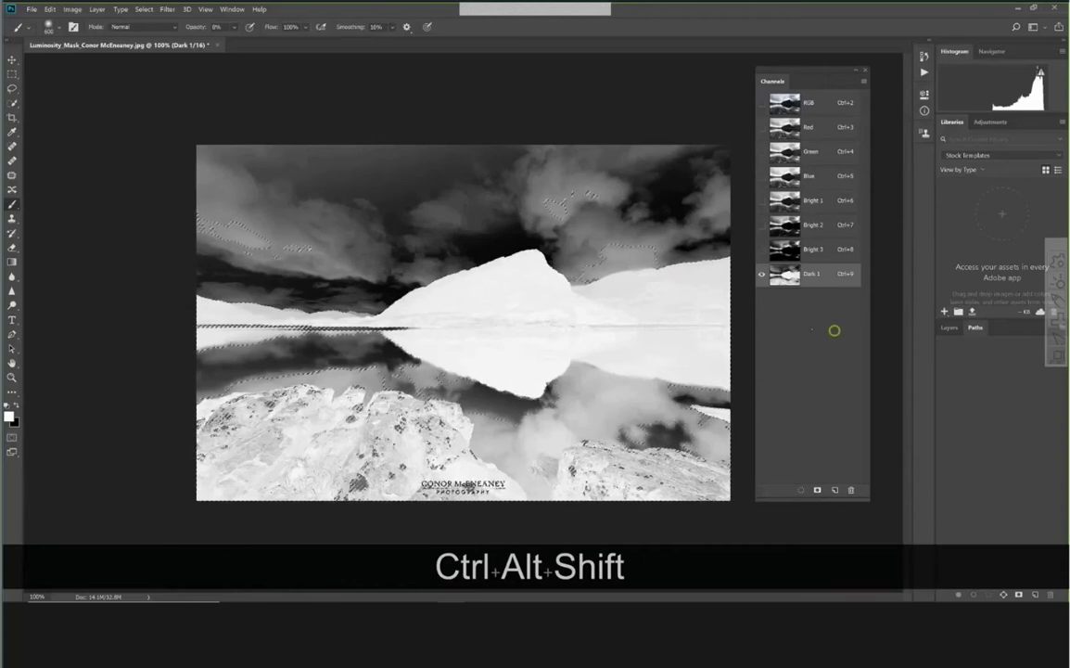
Intersect the selection with the Dark 1 mask and save it as channel Dark 2
{"action": "left_click", "coordinate": [785, 275], "text": "ctrl+alt+shift"}
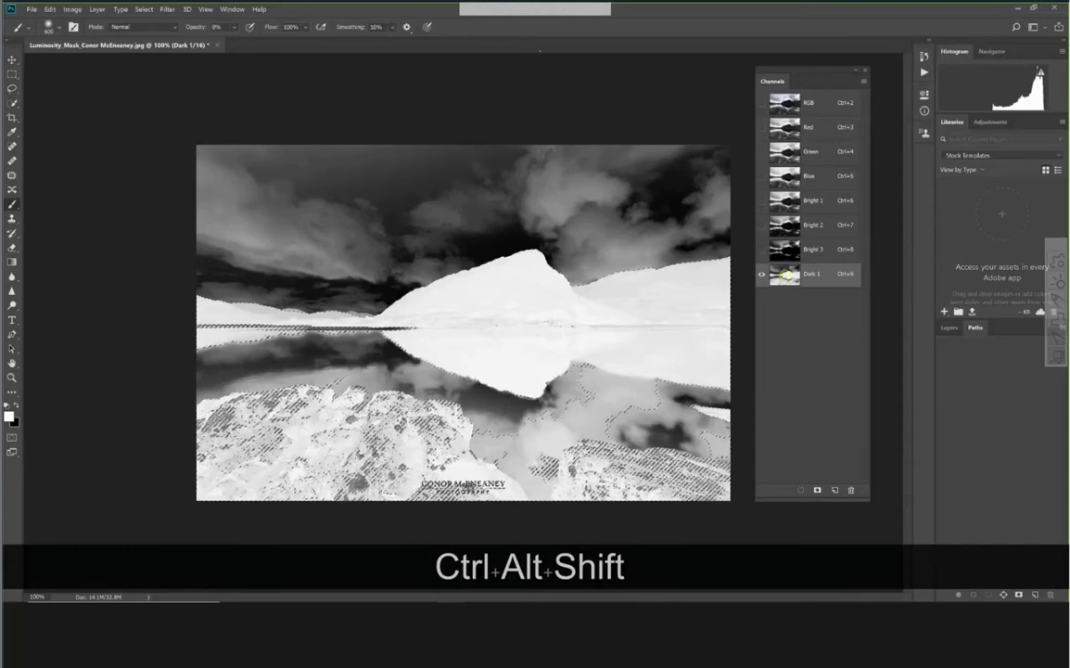
{"action": "key", "text": "ctrl+d"}
{"action": "left_click", "coordinate": [816, 489], "text": "ctrl+alt+shift"}
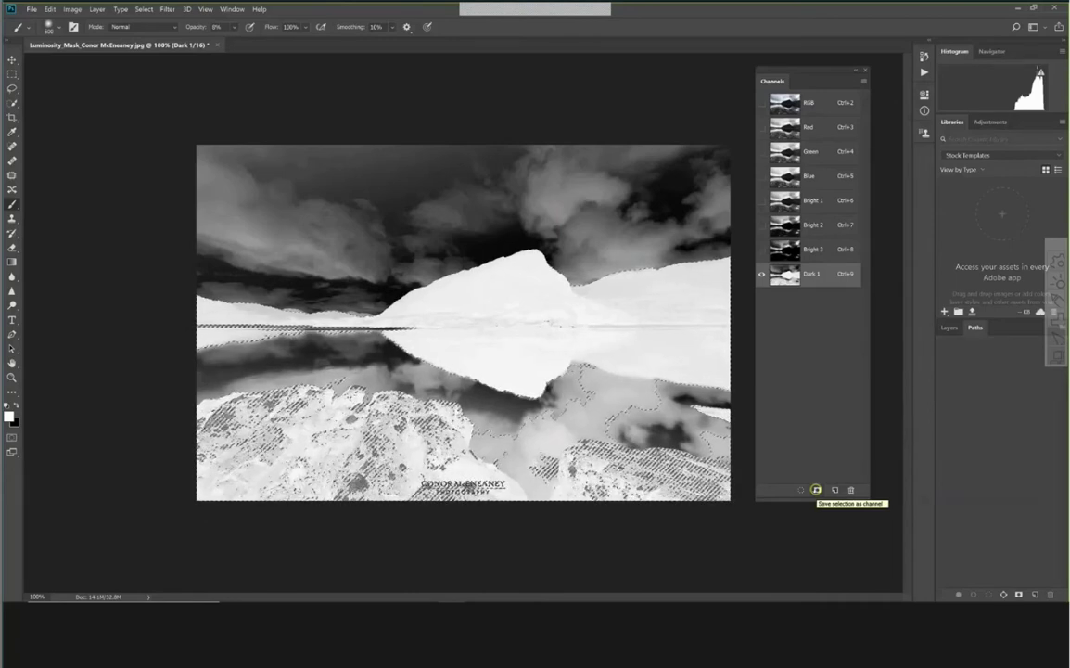
{"action": "left_click", "coordinate": [815, 490]}
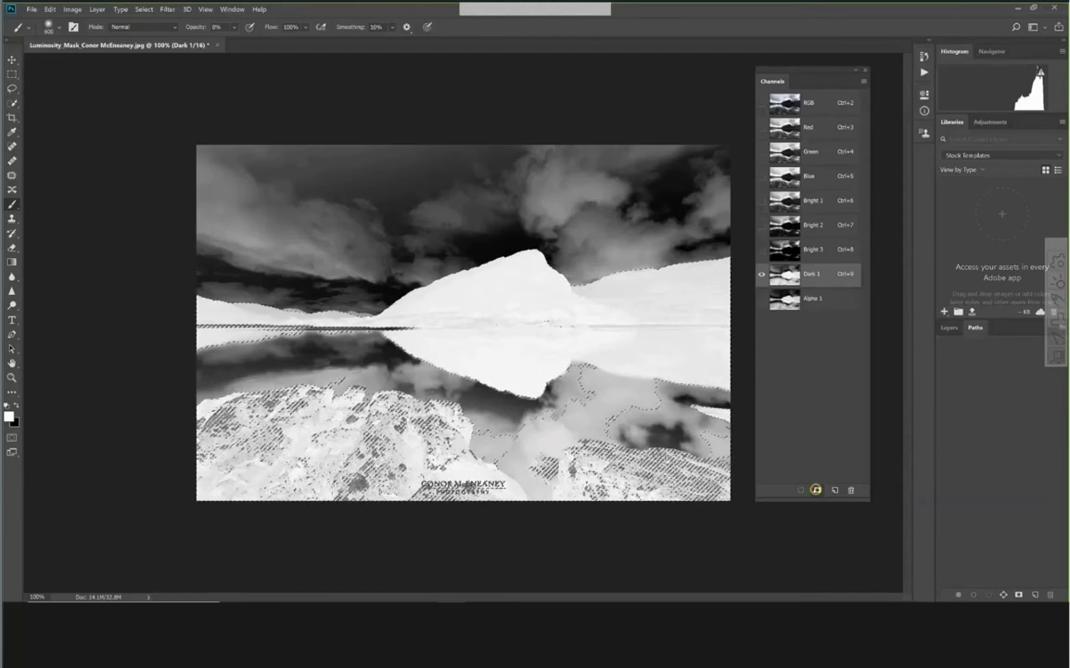
{"action": "double_click", "coordinate": [811, 297]}
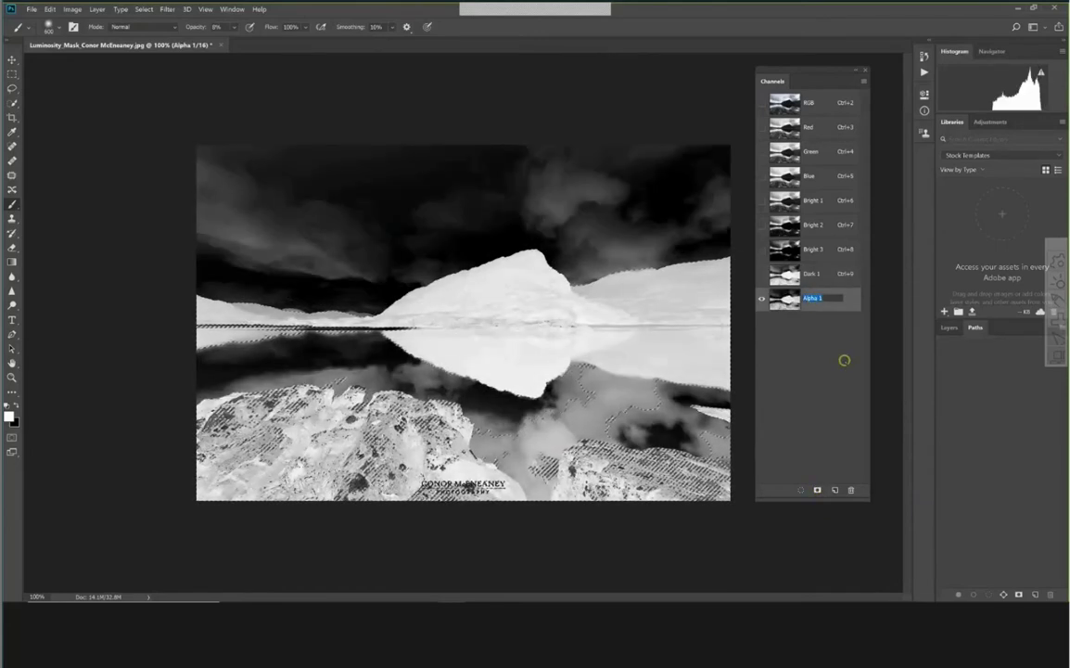
{"action": "type", "text": "Dark 2"}
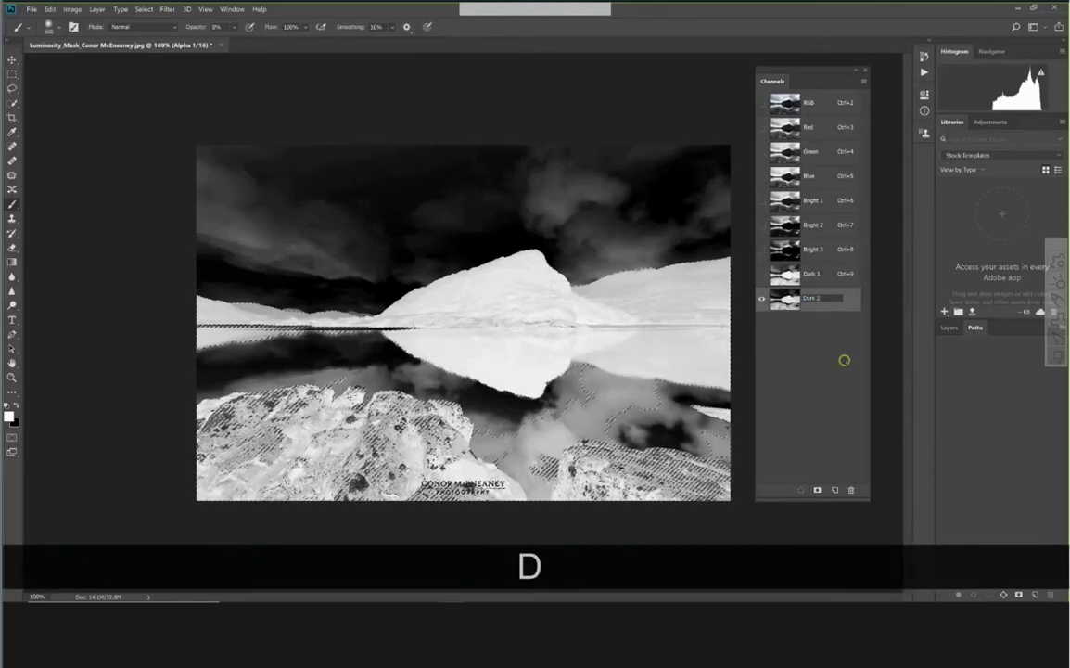
{"action": "key", "text": "Return"}
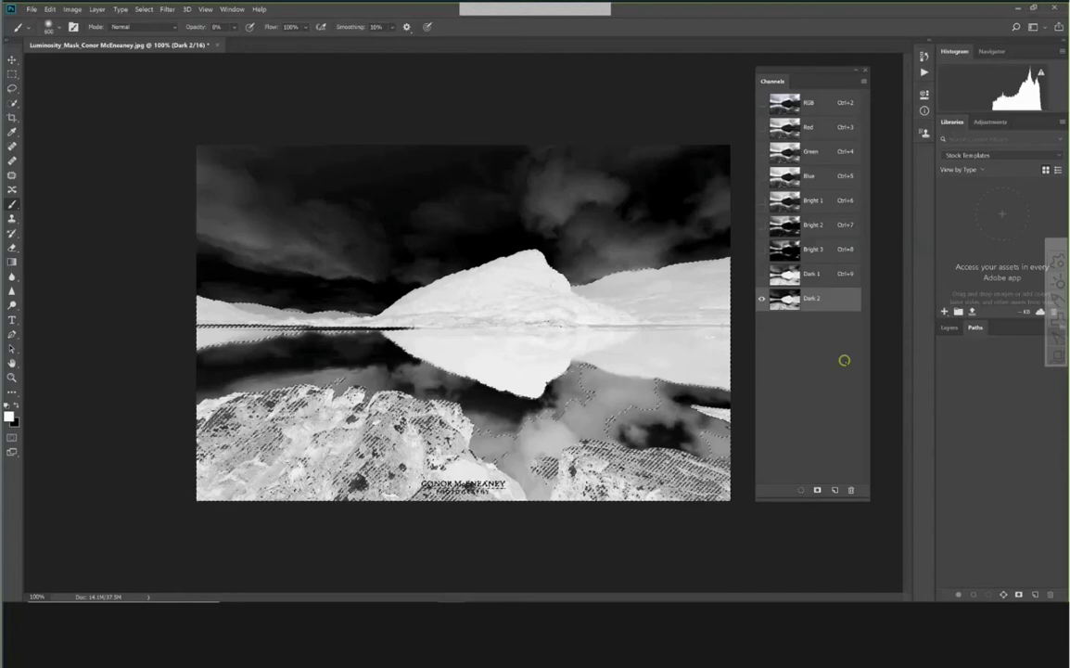
Select the whole image, then subtract the Bright 1 and Dark 1 masks from it
{"action": "left_click", "coordinate": [143, 10]}
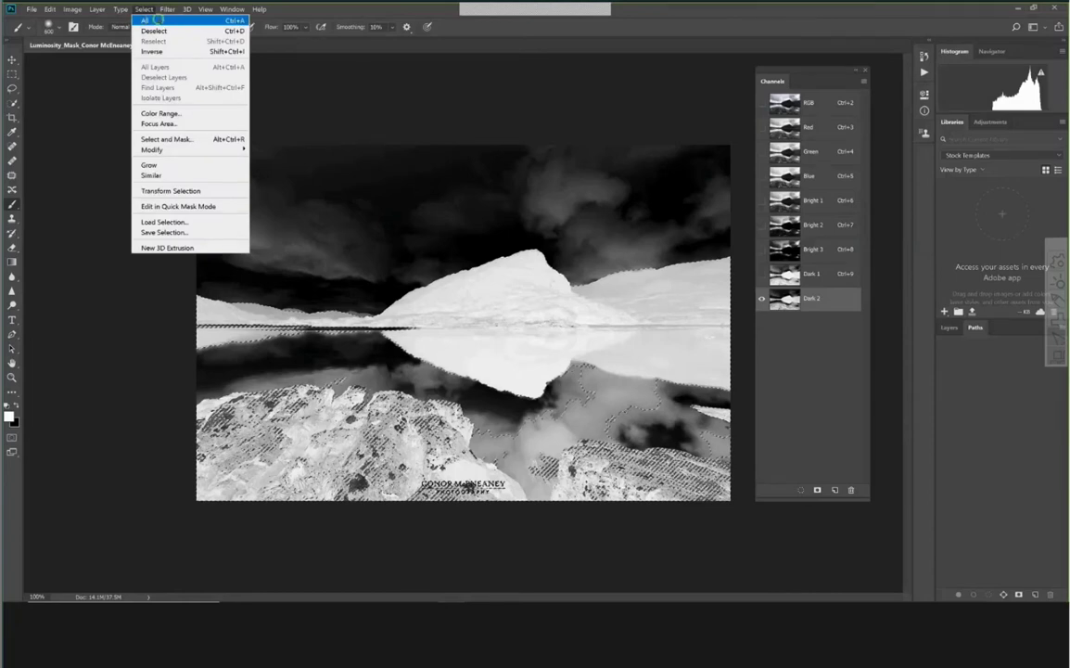
{"action": "left_click", "coordinate": [159, 19]}
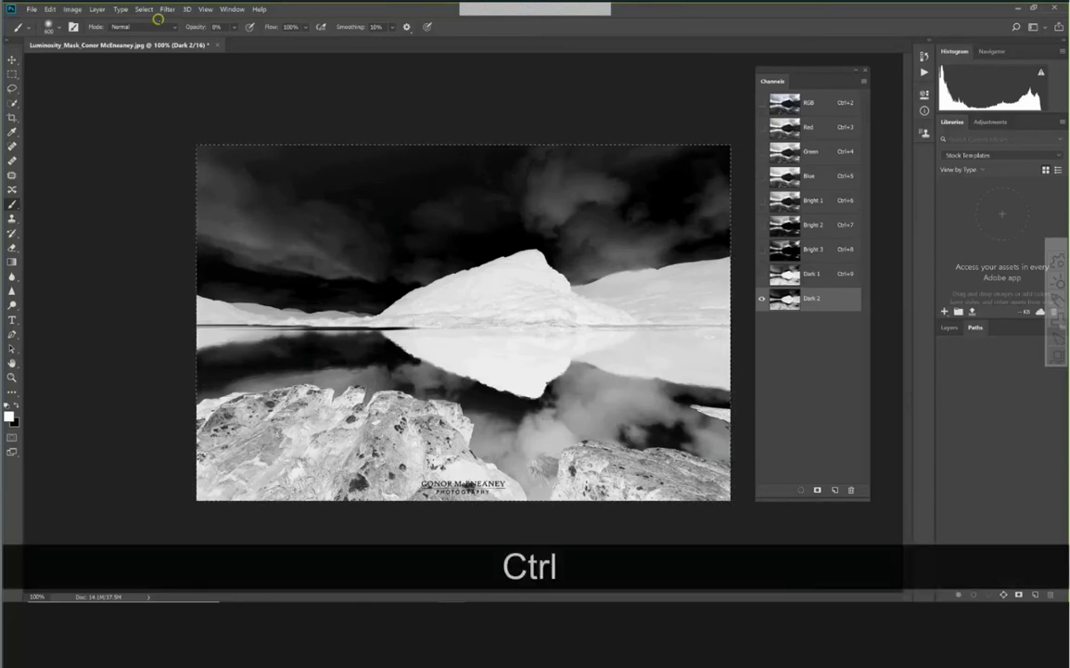
{"action": "key", "text": "ctrl+alt"}
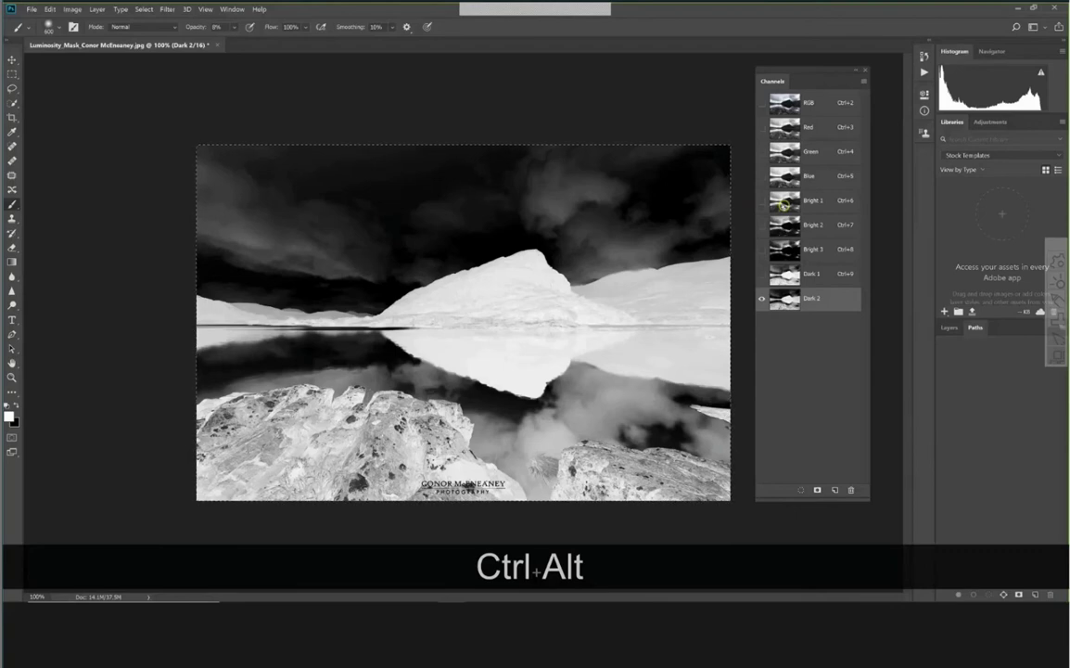
{"action": "left_click", "coordinate": [784, 204], "text": "ctrl+alt"}
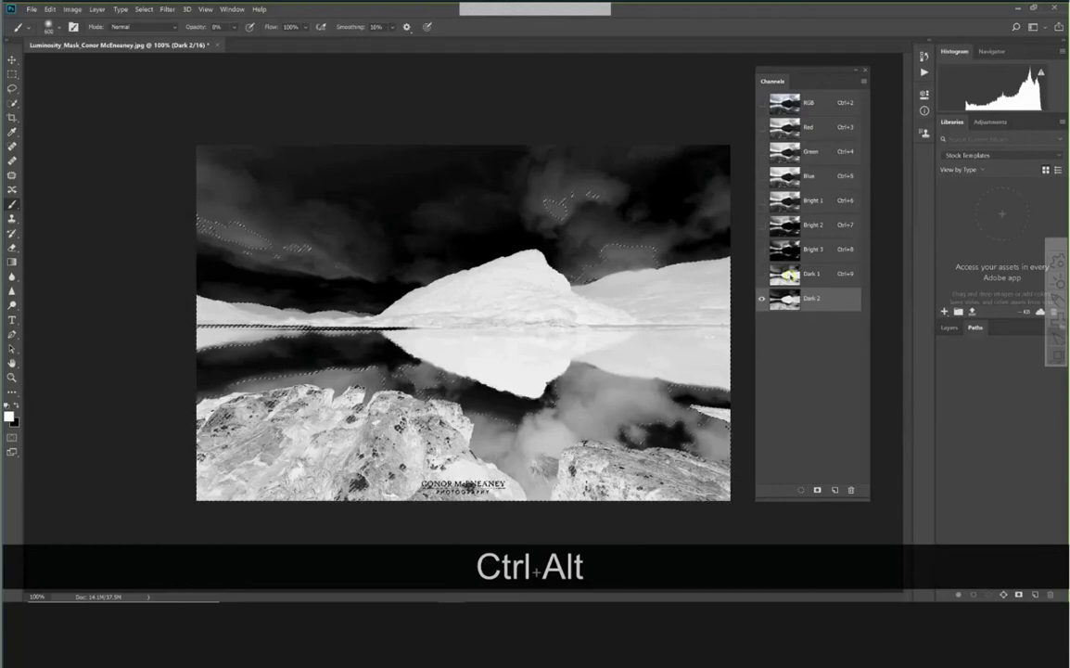
{"action": "left_click", "coordinate": [787, 275], "text": "ctrl+alt"}
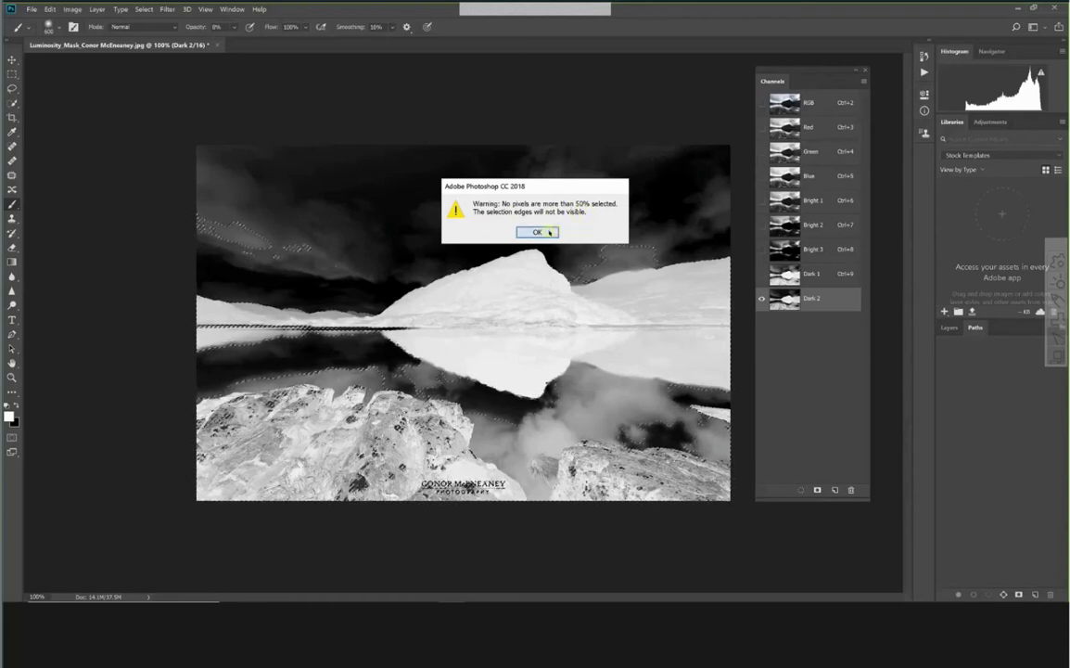
Dismiss the 50% warning and save the midtone selection as channel Midtones 1
{"action": "left_click", "coordinate": [549, 232]}
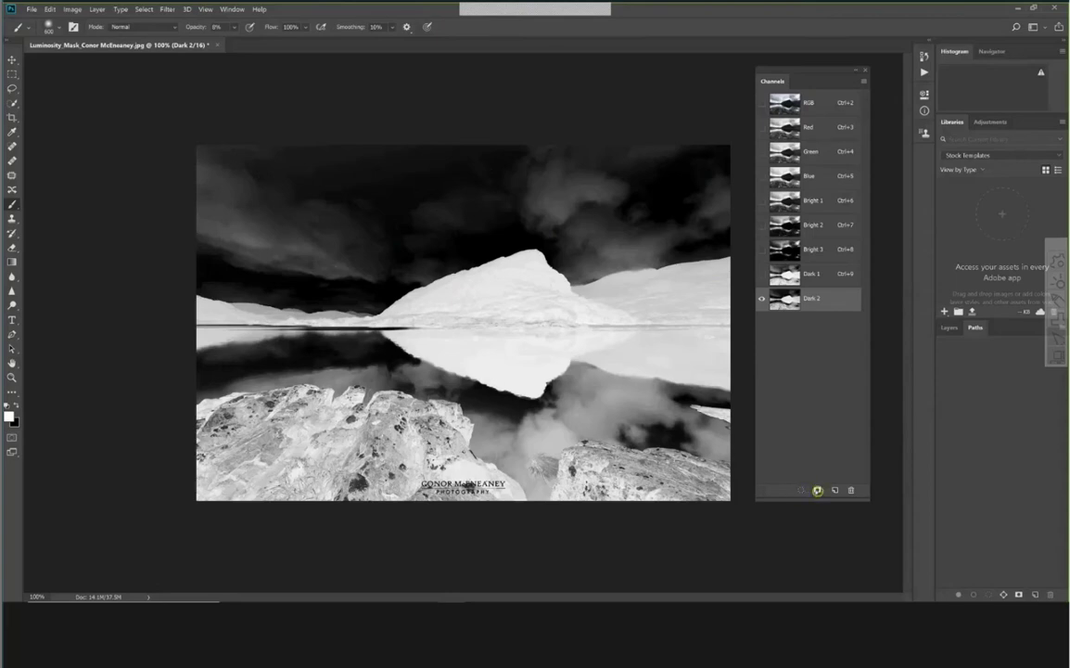
{"action": "left_click", "coordinate": [817, 491]}
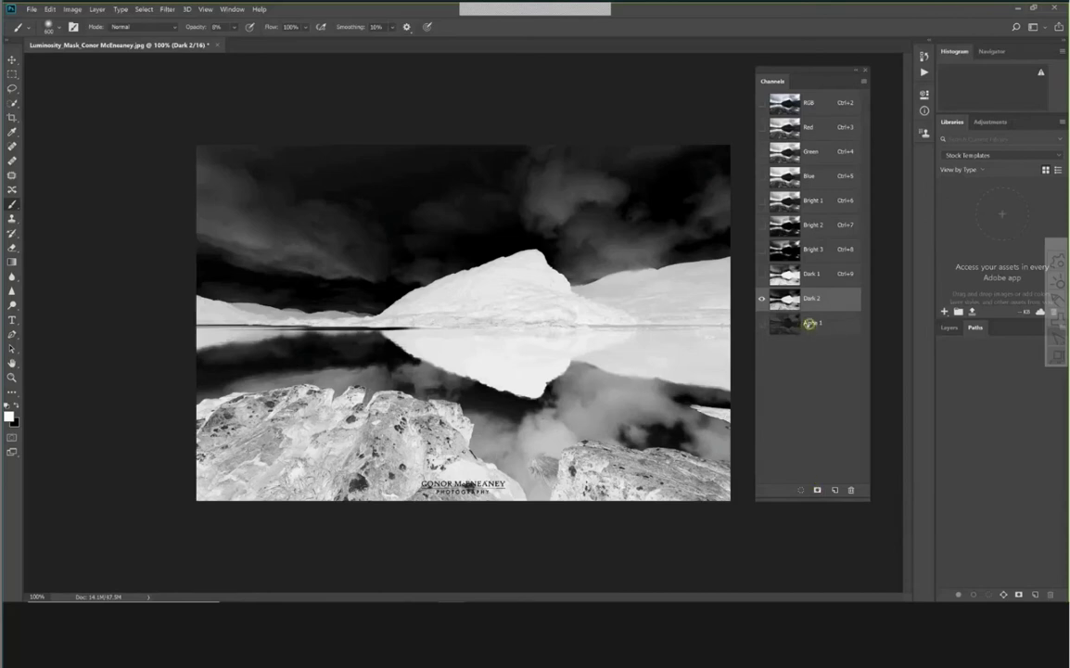
{"action": "double_click", "coordinate": [809, 323]}
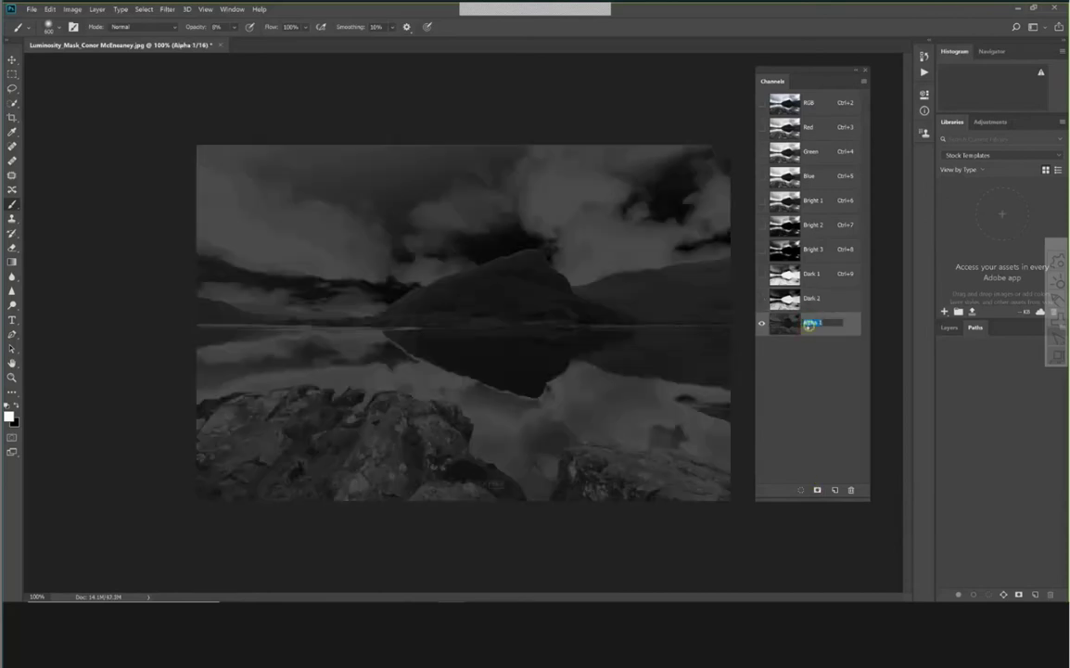
{"action": "type", "text": "M"}
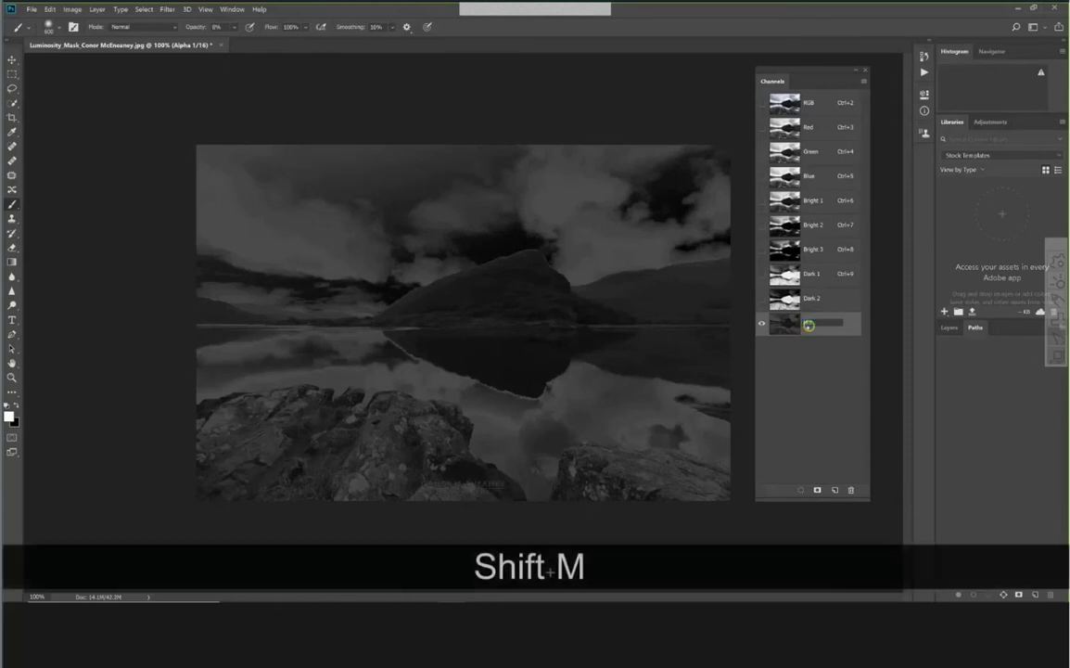
{"action": "type", "text": "idtones"}
{"action": "type", "text": " 1"}
{"action": "key", "text": "Return"}
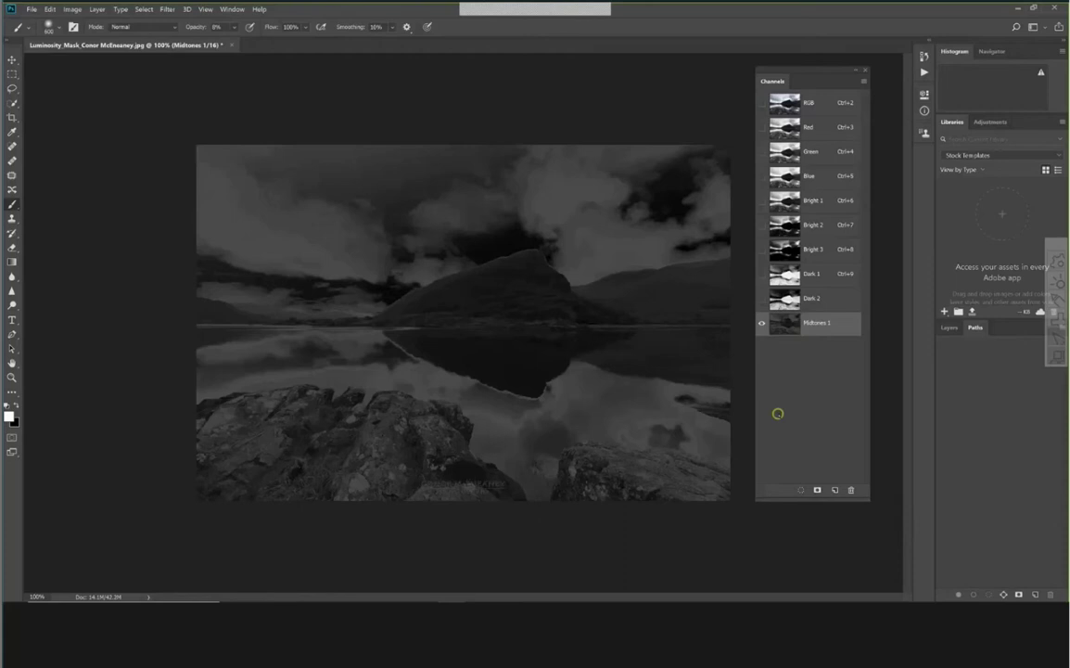
Select all minus the Bright 2 and Dark 2 masks and save it as channel Midtones 2
{"action": "key", "text": "ctrl+a"}
{"action": "key", "text": "ctrl+alt"}
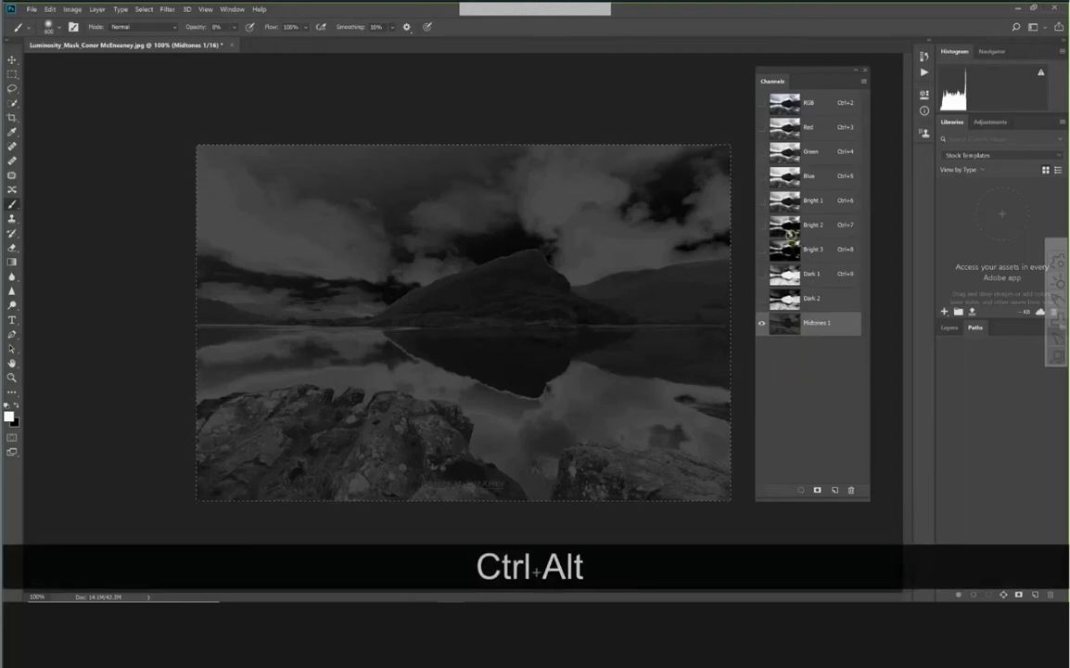
{"action": "left_click", "coordinate": [787, 226], "text": "ctrl+alt"}
{"action": "left_click", "coordinate": [787, 299], "text": "ctrl+alt"}
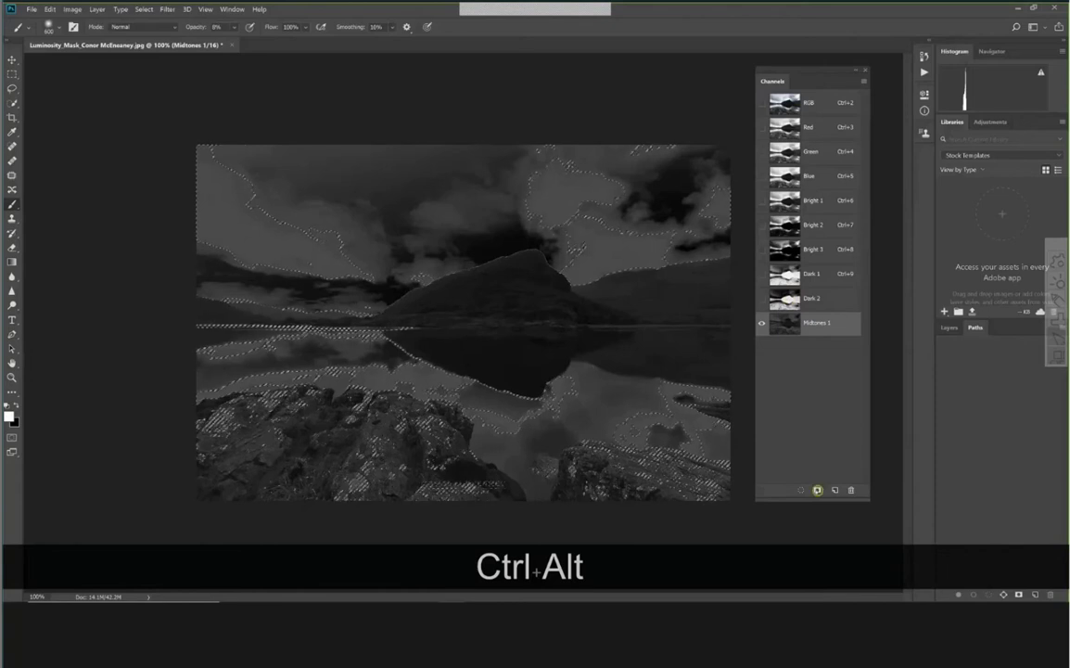
{"action": "left_click", "coordinate": [817, 489]}
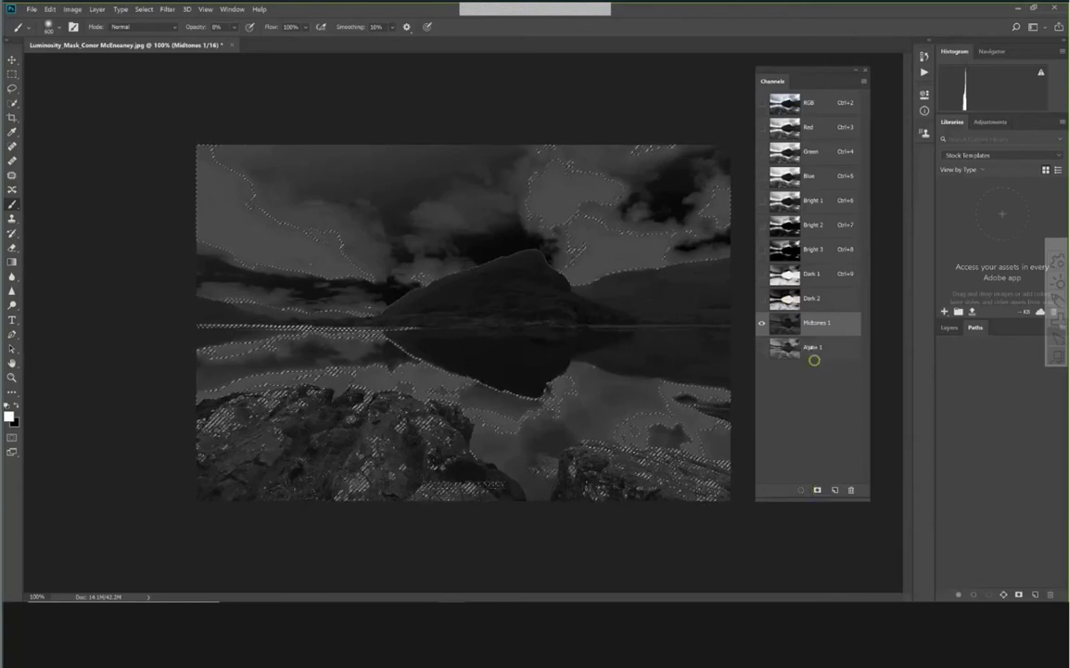
{"action": "double_click", "coordinate": [812, 346]}
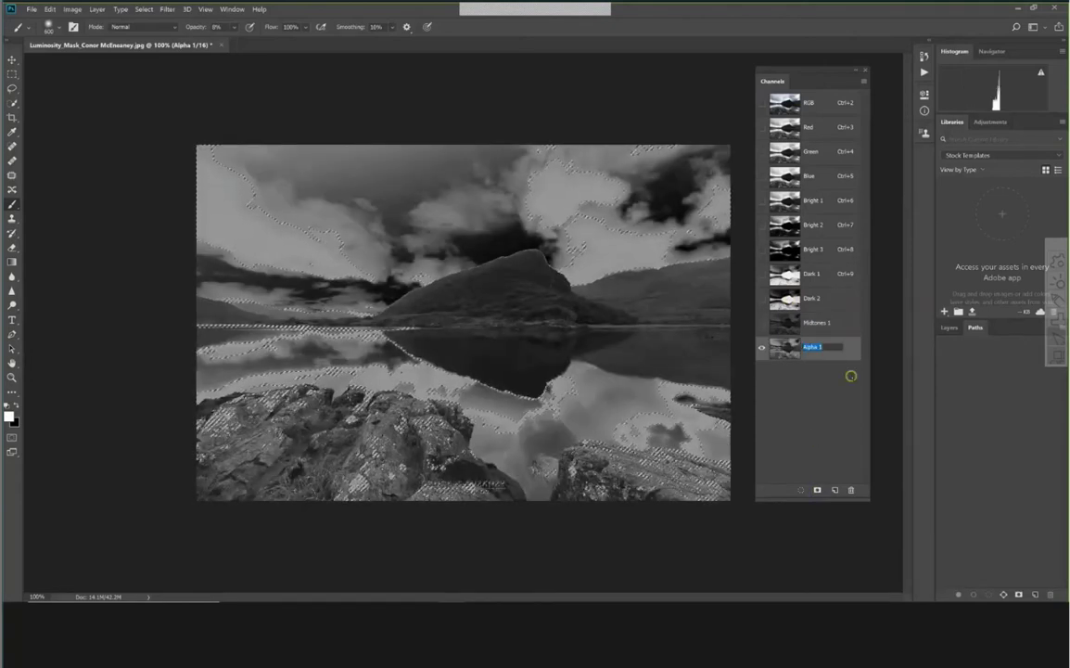
{"action": "type", "text": "Midtones 2"}
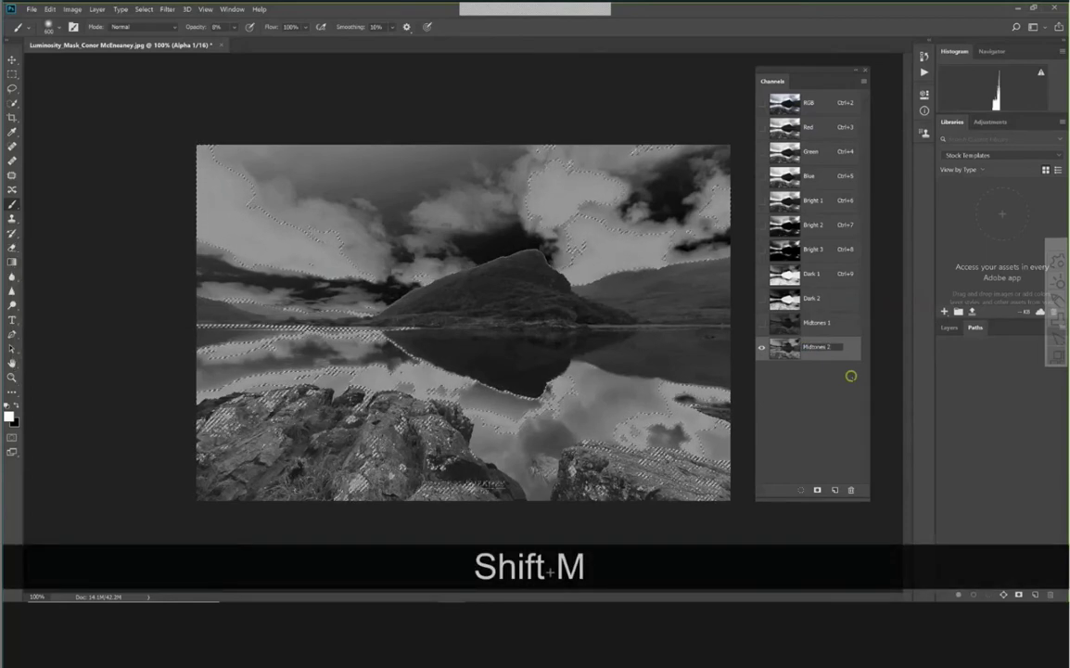
{"action": "key", "text": "Return"}
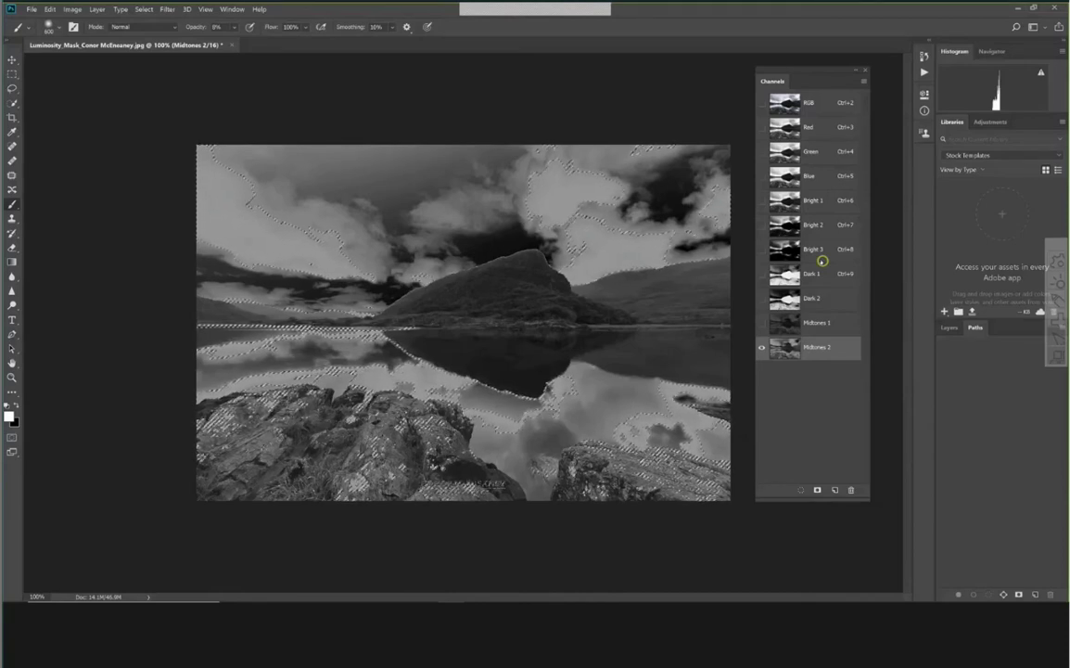
Load the Bright 1 mask as the selection and make the RGB colour channels visible
{"action": "key", "text": "ctrl"}
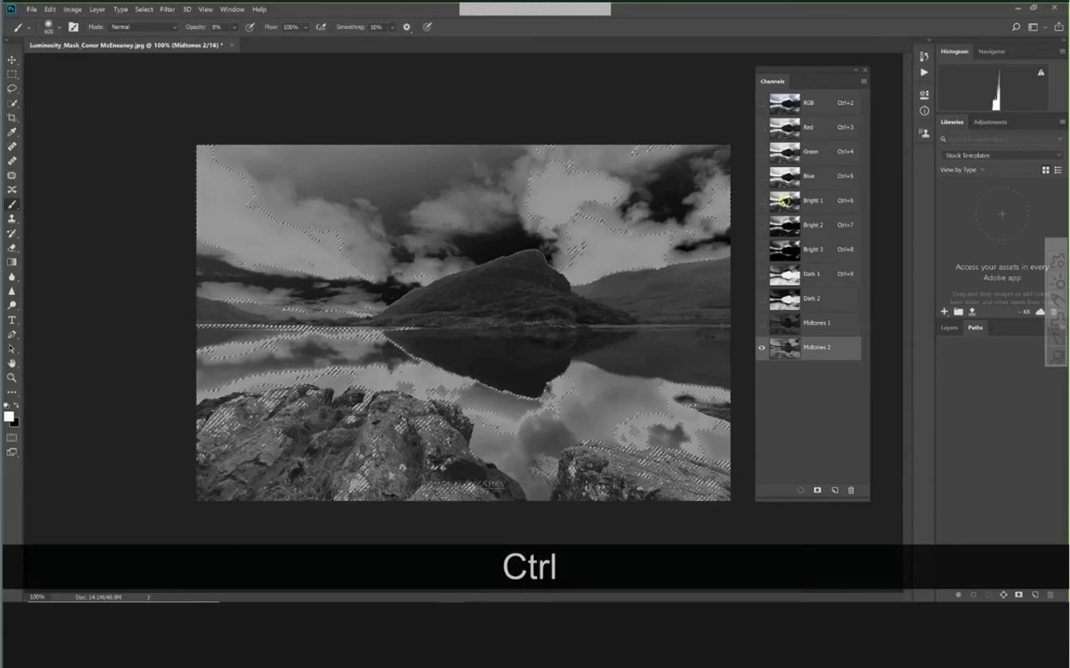
{"action": "left_click", "coordinate": [784, 201], "text": "ctrl"}
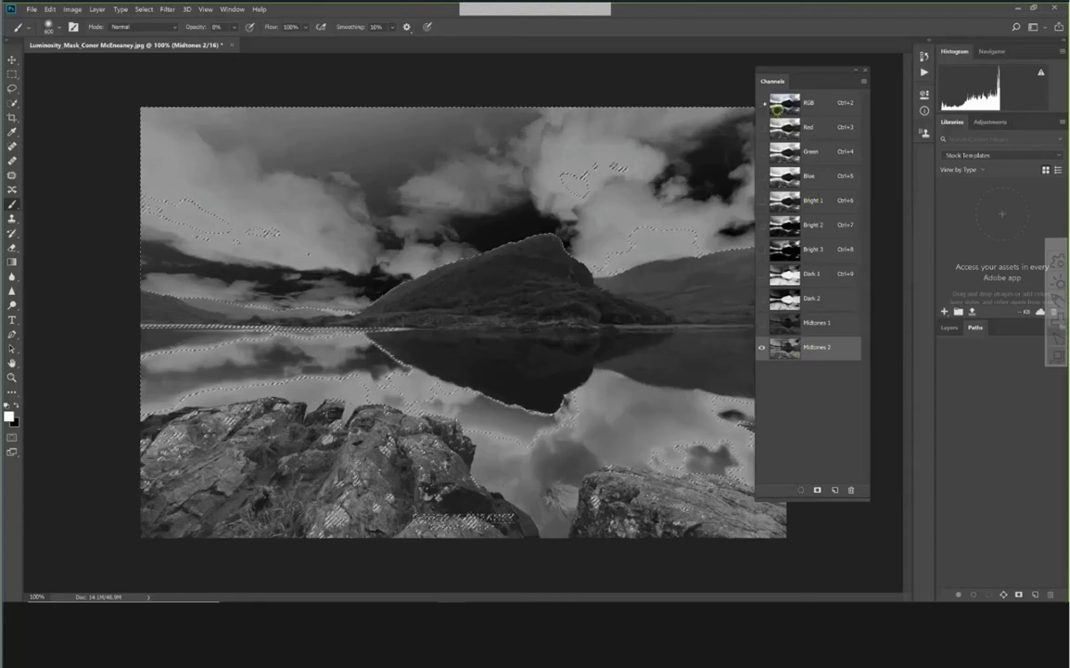
{"action": "left_click", "coordinate": [762, 102]}
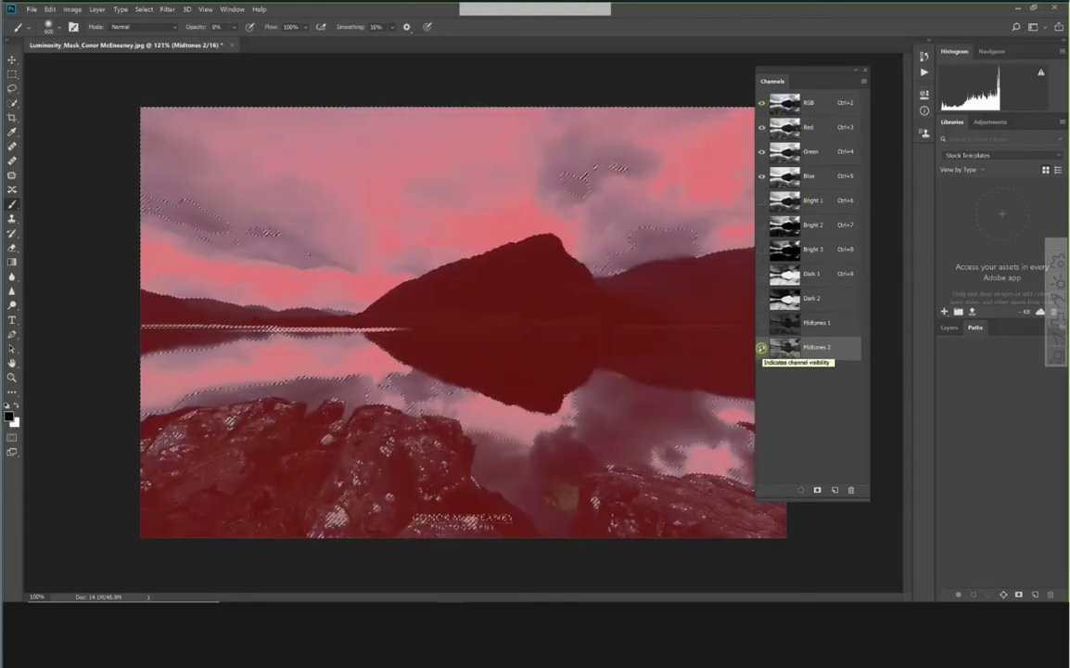
Hide the Midtones 2 channel overlay
{"action": "left_click", "coordinate": [761, 348]}
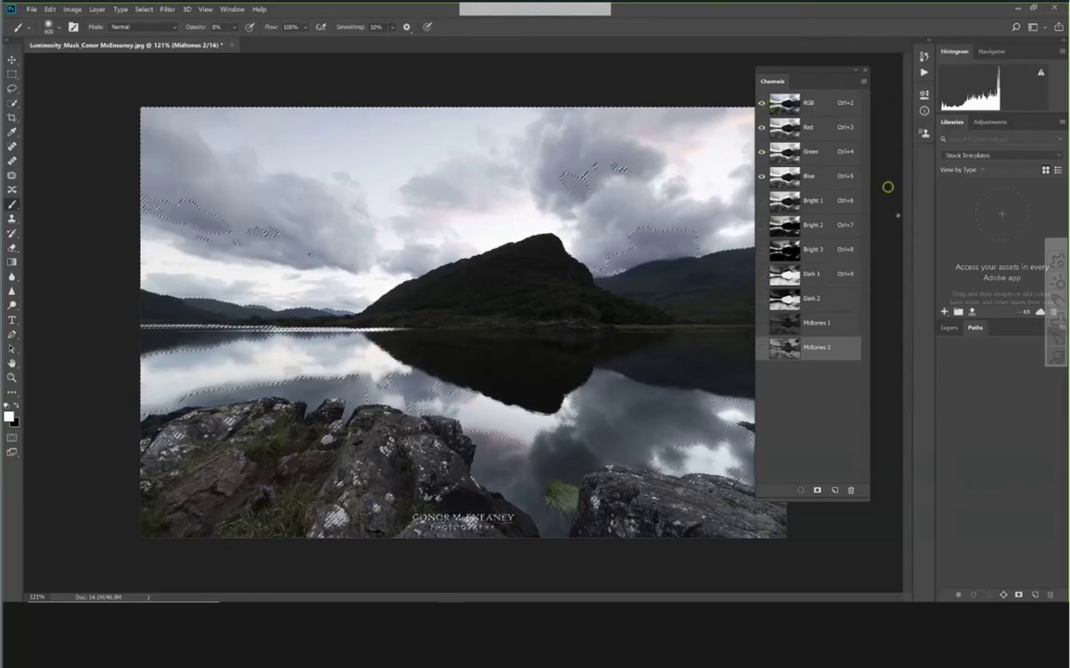
Show the Layers list, zoom the view, and make the RGB composite channel active
{"action": "left_click", "coordinate": [948, 327]}
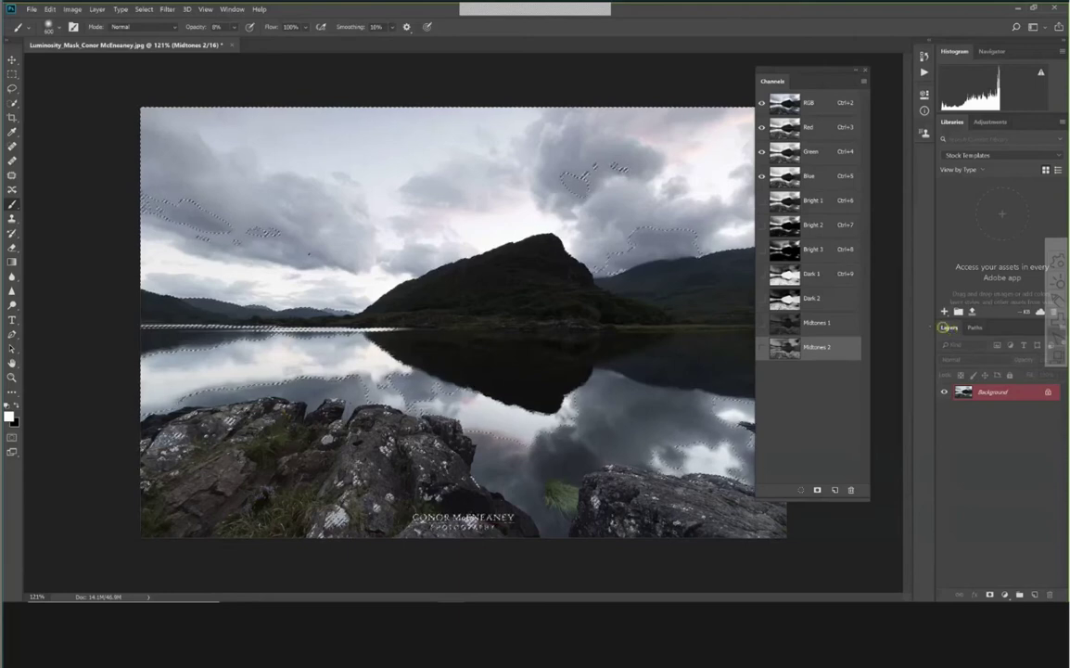
{"action": "key", "text": "ctrl+0"}
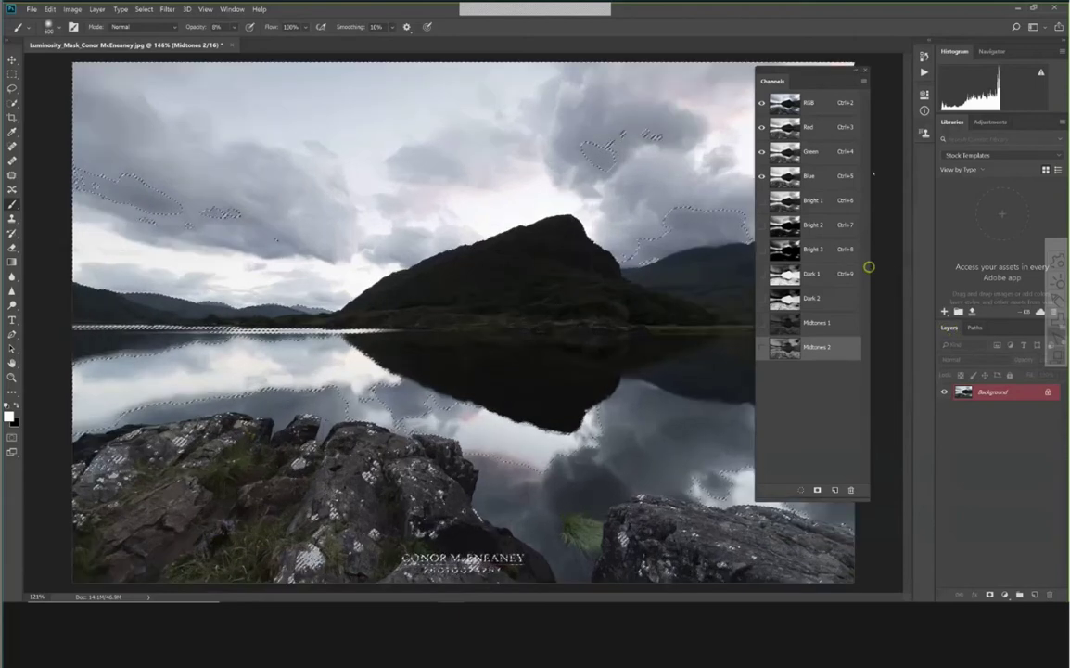
{"action": "left_click", "coordinate": [816, 104]}
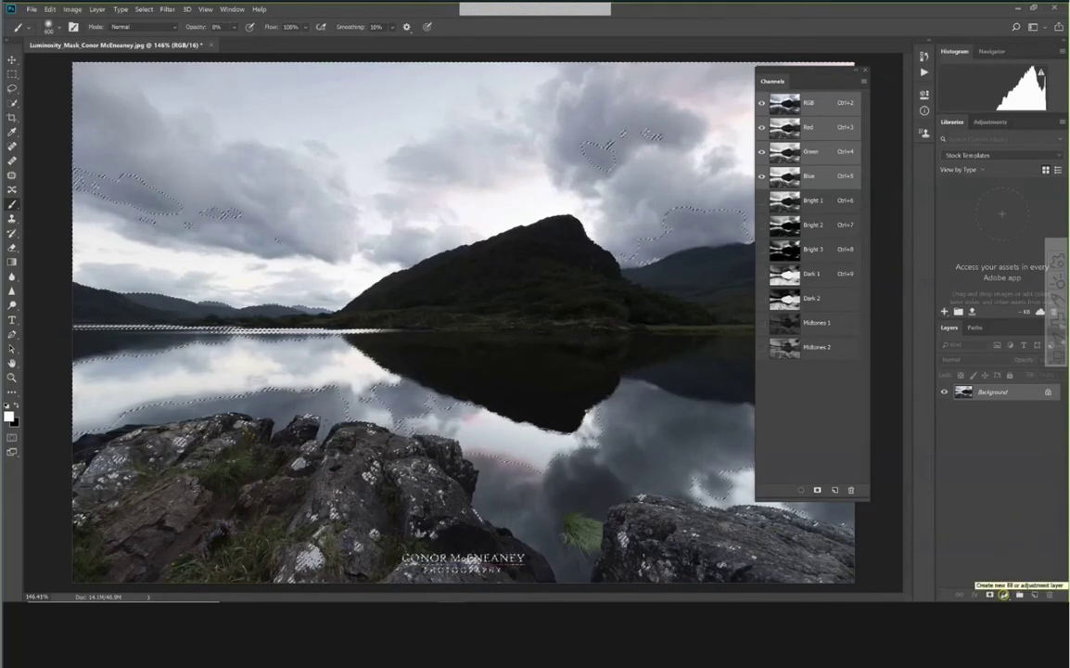
Add a Curves adjustment layer masked by Bright 1 and dock Channels beside Layers and Paths
{"action": "left_click", "coordinate": [1003, 595]}
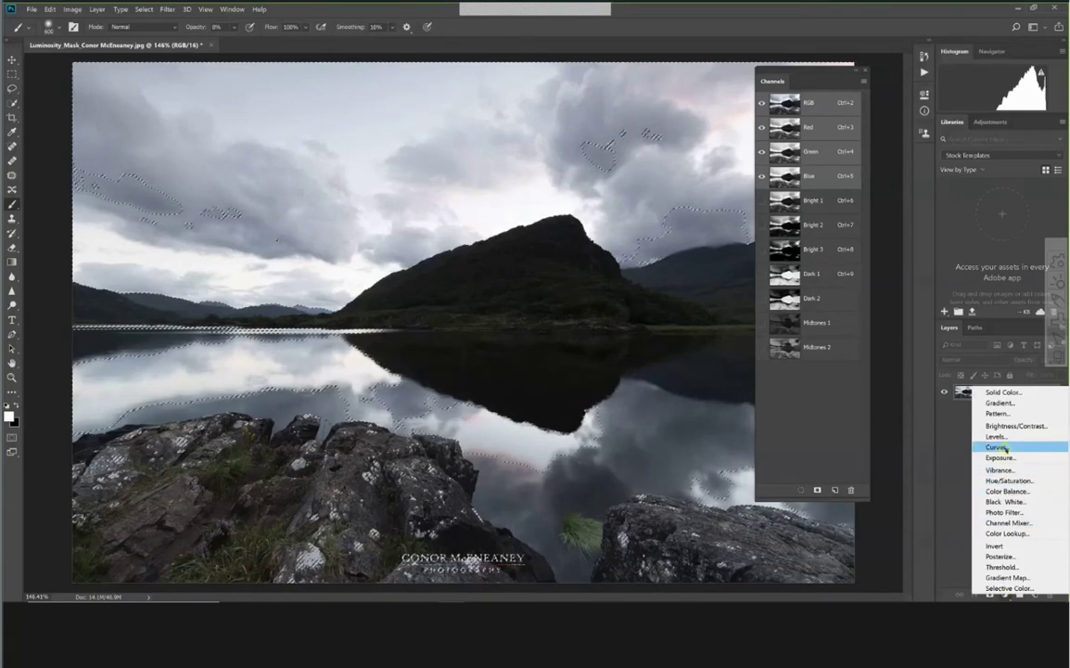
{"action": "left_click", "coordinate": [1005, 447]}
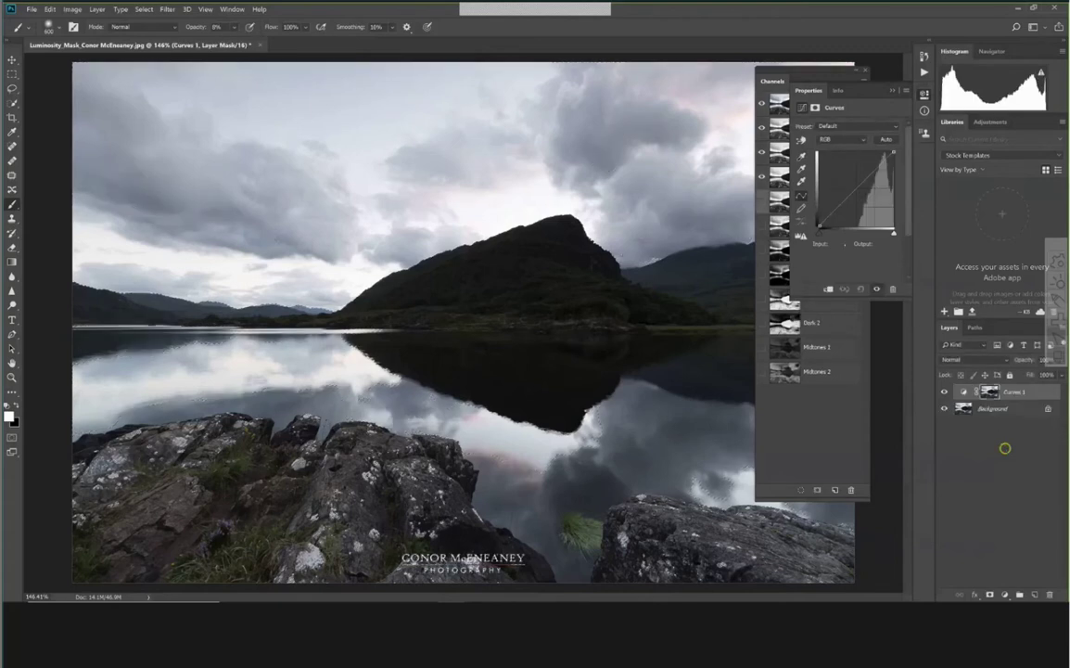
{"action": "mouse_move", "coordinate": [772, 80]}
{"action": "left_mouse_down"}
{"action": "mouse_move", "coordinate": [846, 105]}
{"action": "mouse_move", "coordinate": [999, 324]}
{"action": "left_mouse_up"}
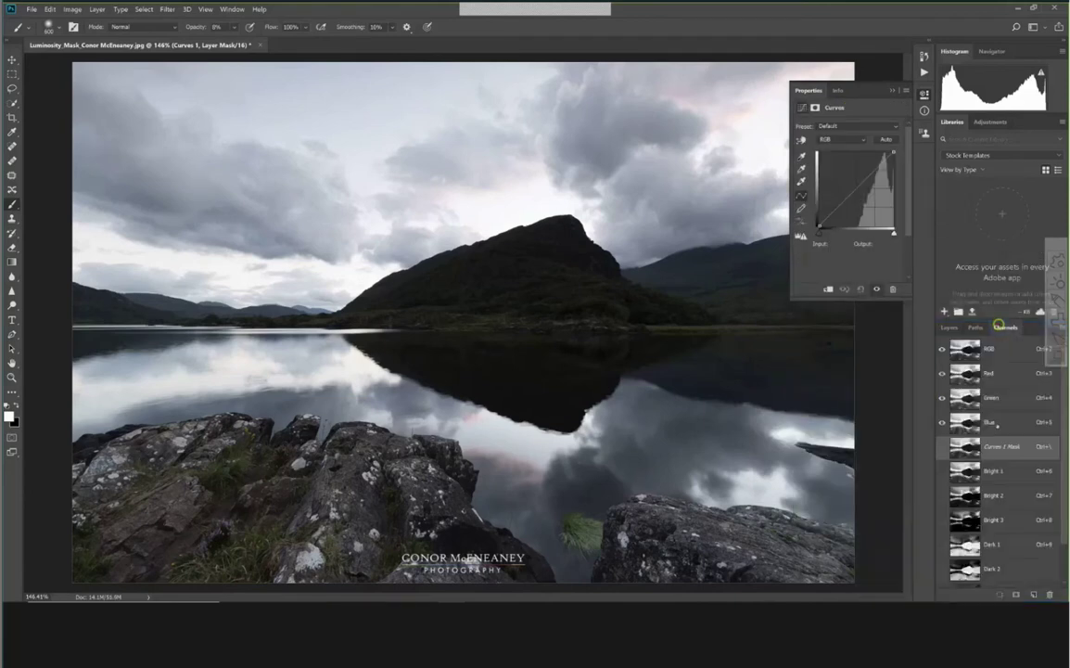
{"action": "left_click", "coordinate": [948, 328]}
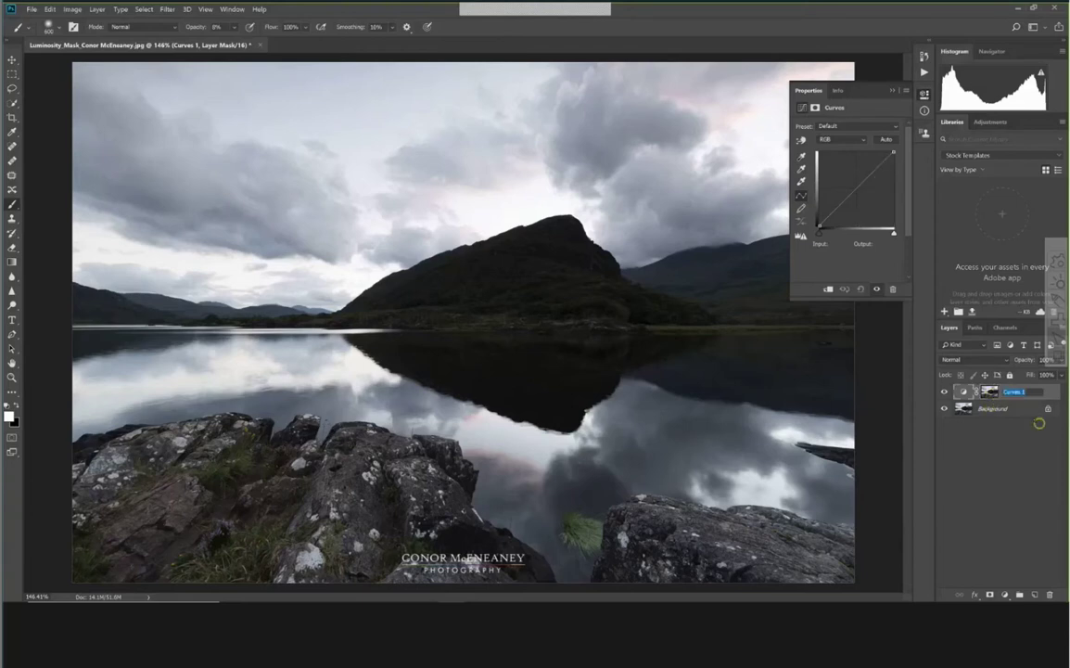
Rename the Curves 1 adjustment layer above the Background to 'Bright 1'
{"action": "double_click", "coordinate": [1012, 392]}
{"action": "type", "text": "B"}
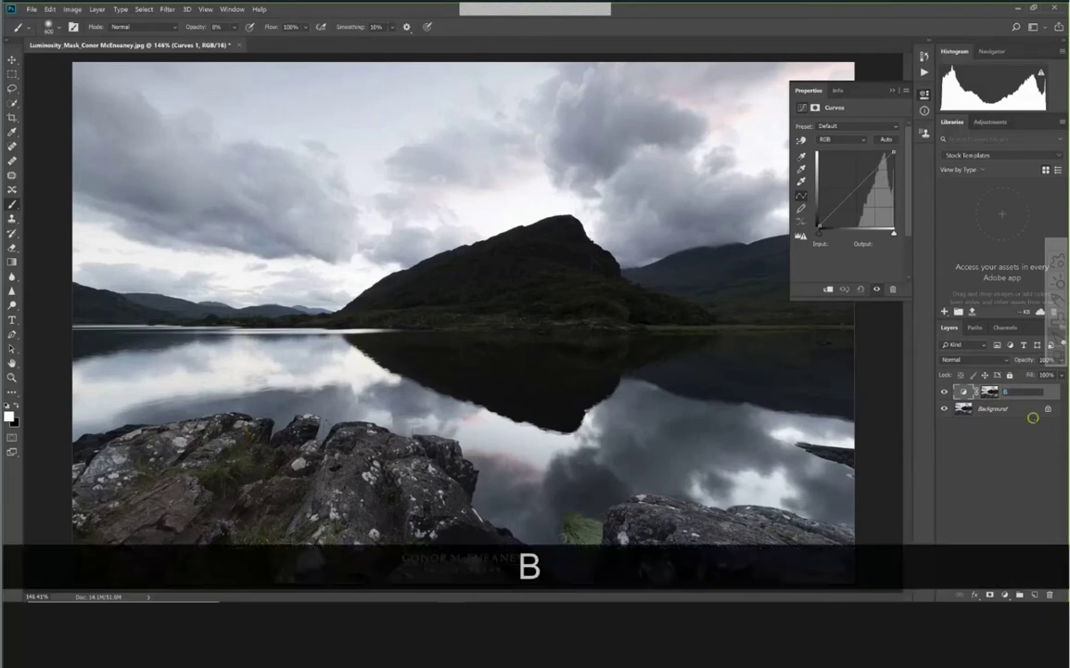
{"action": "type", "text": "right 1"}
{"action": "key", "text": "Return"}
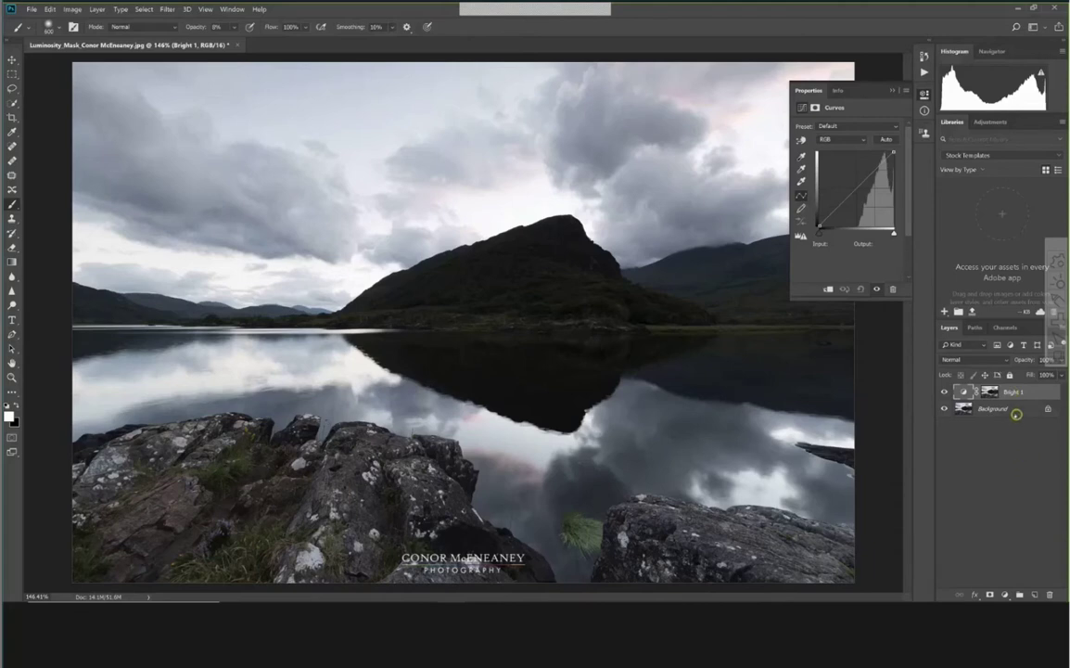
{"action": "key", "text": "ctrl"}
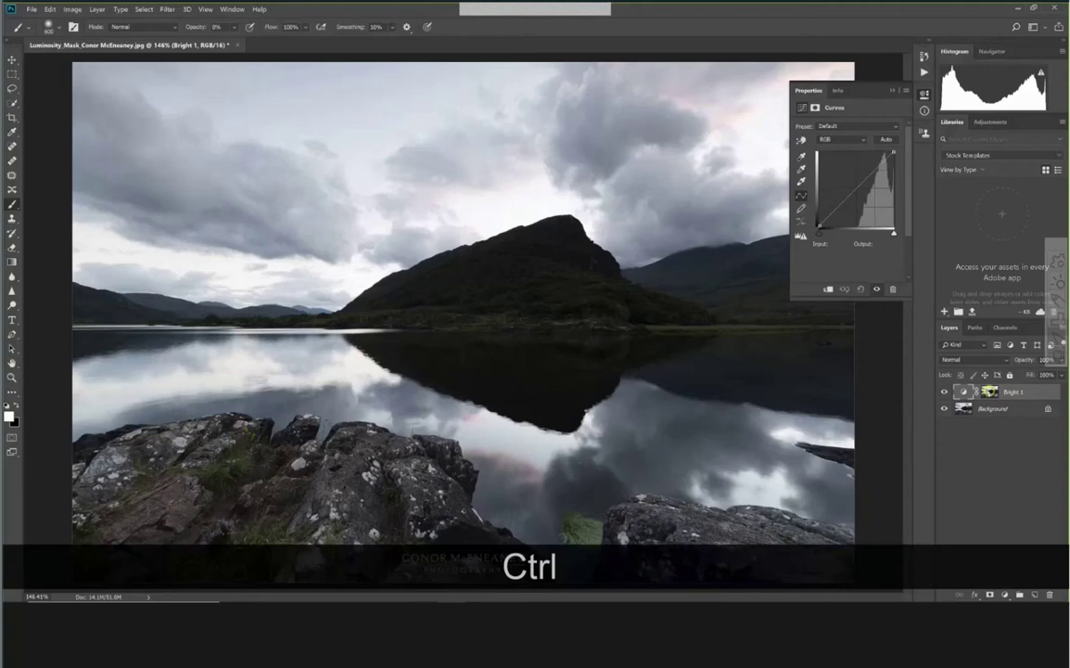
{"action": "left_click", "coordinate": [990, 392], "text": "ctrl"}
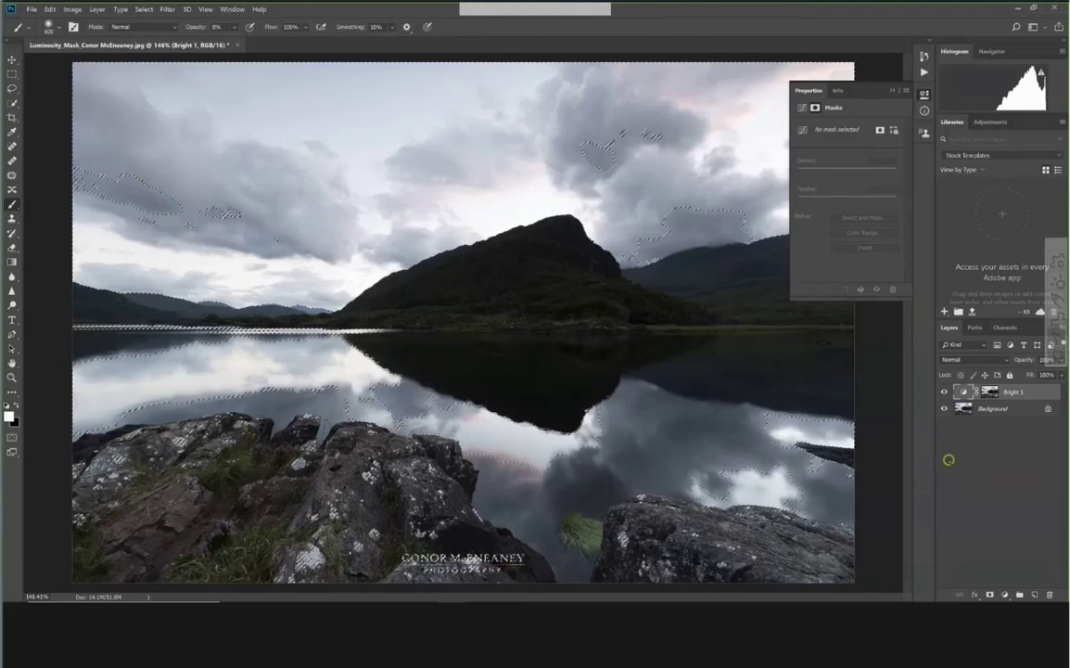
{"action": "key", "text": "ctrl"}
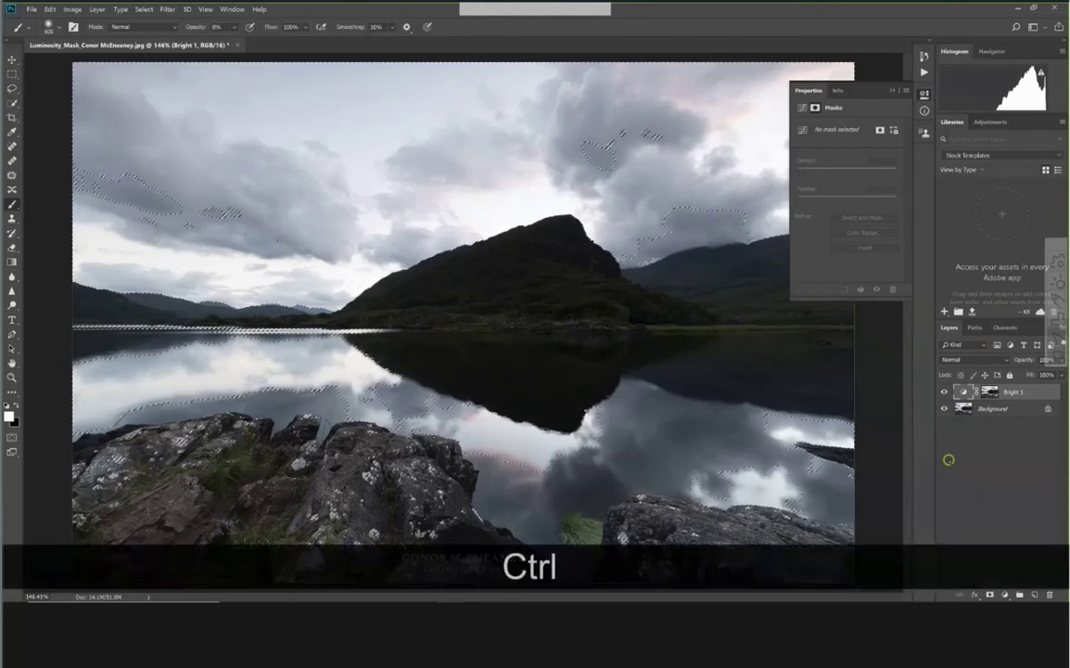
{"action": "key", "text": "alt"}
{"action": "key", "text": "shift"}
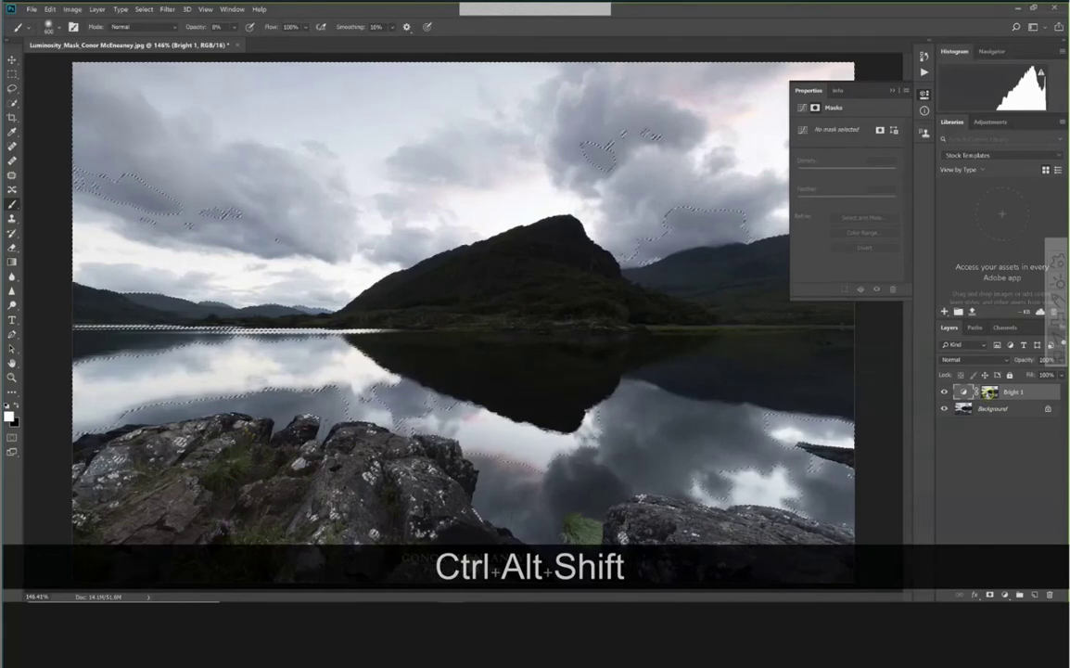
{"action": "left_click", "coordinate": [965, 391], "text": "ctrl+alt+shift"}
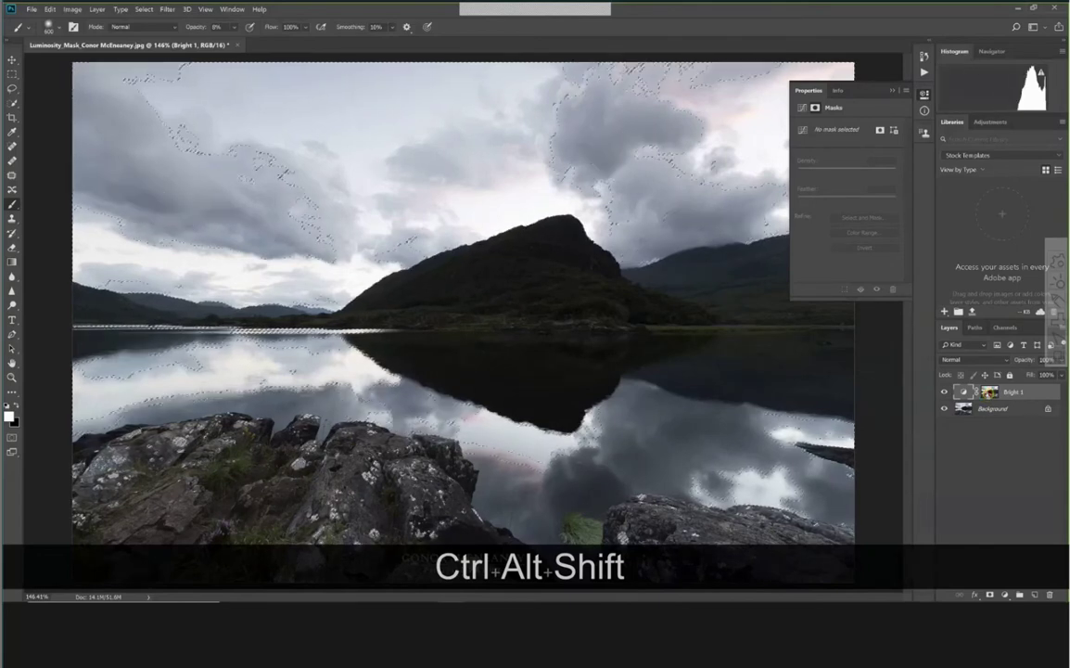
{"action": "key", "text": "ctrl+d"}
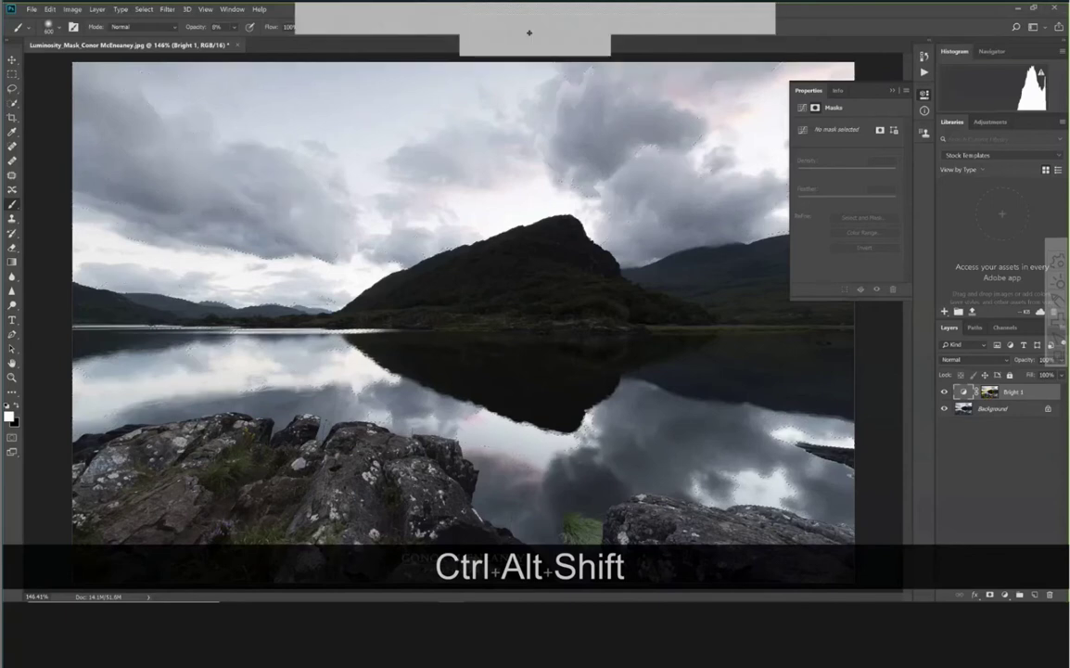
Reselect the brightness selection, add a masked Curves layer, and name it 'Bright 2'
{"action": "left_click", "coordinate": [145, 10]}
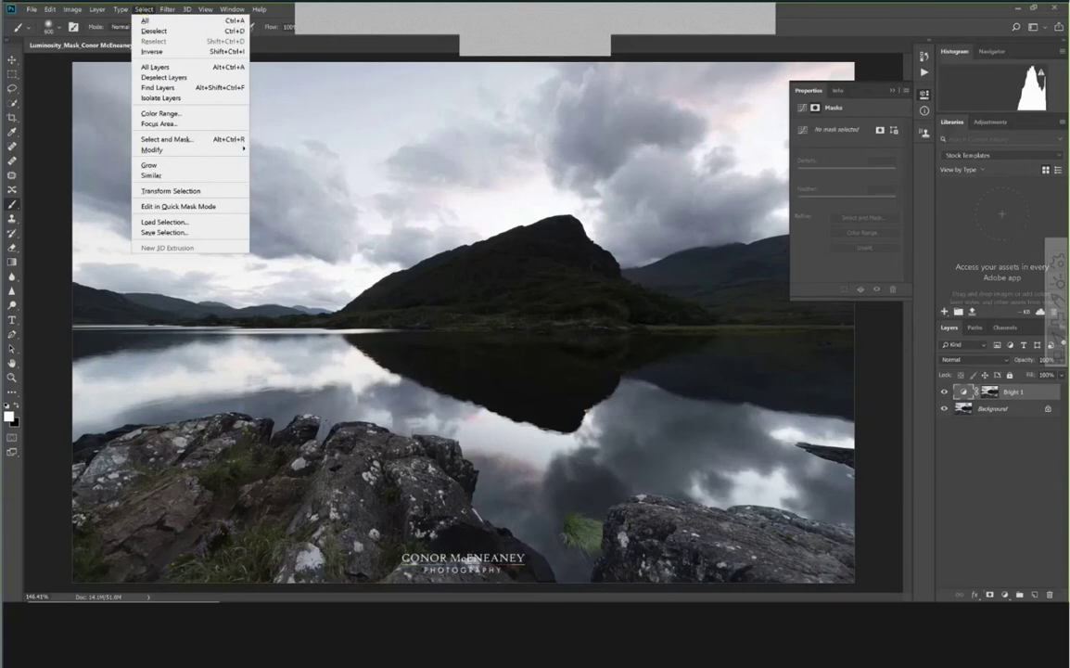
{"action": "left_click", "coordinate": [1004, 594]}
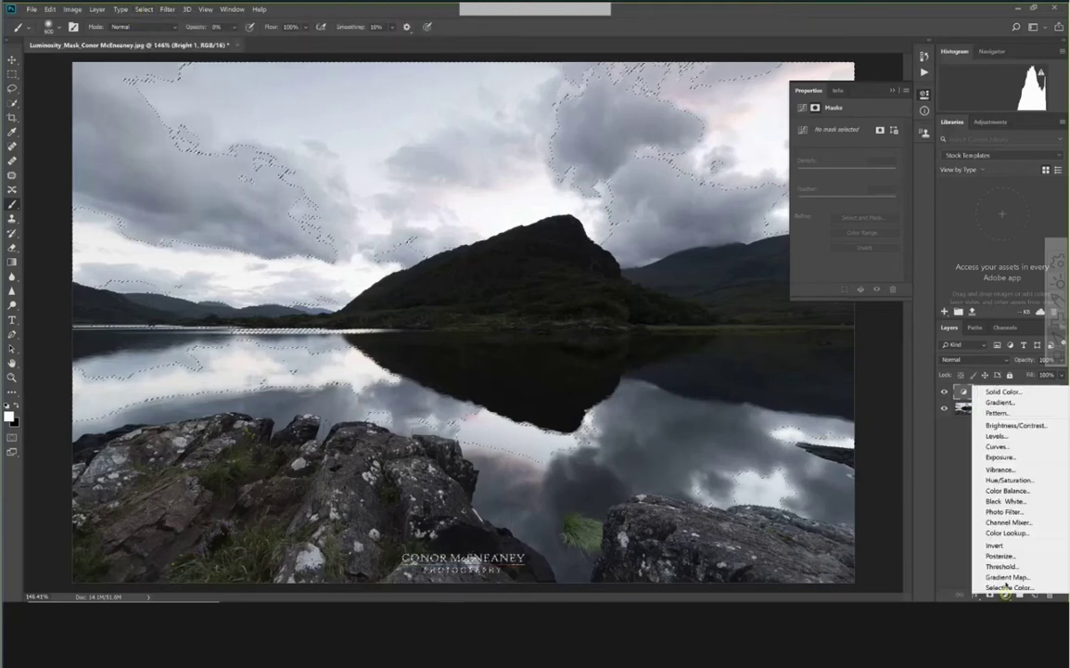
{"action": "left_click", "coordinate": [997, 448]}
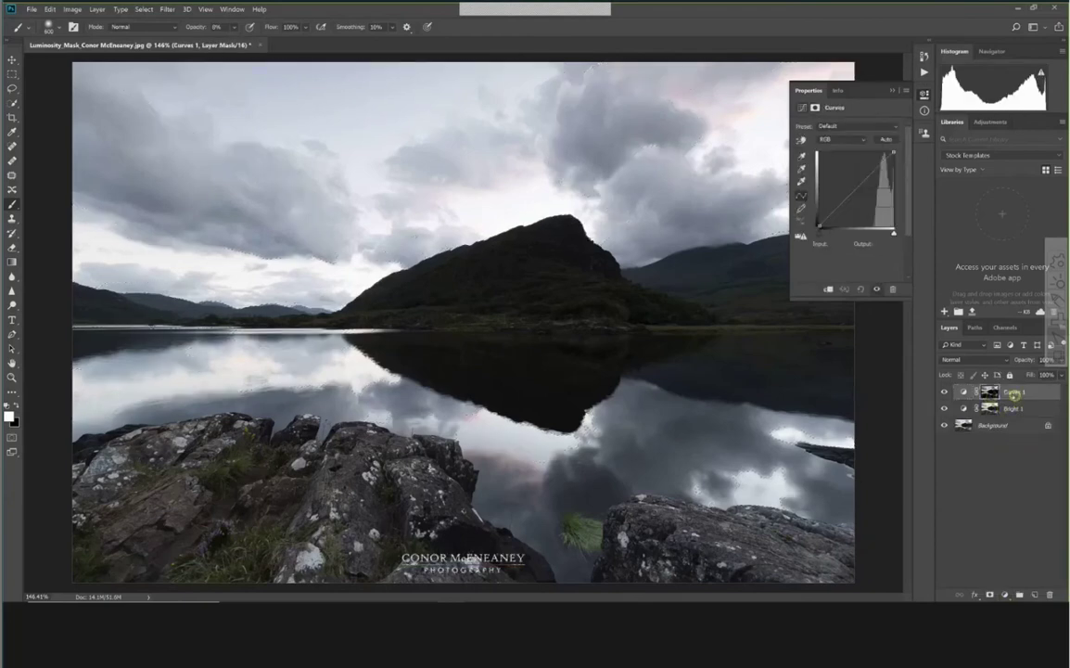
{"action": "double_click", "coordinate": [1012, 392]}
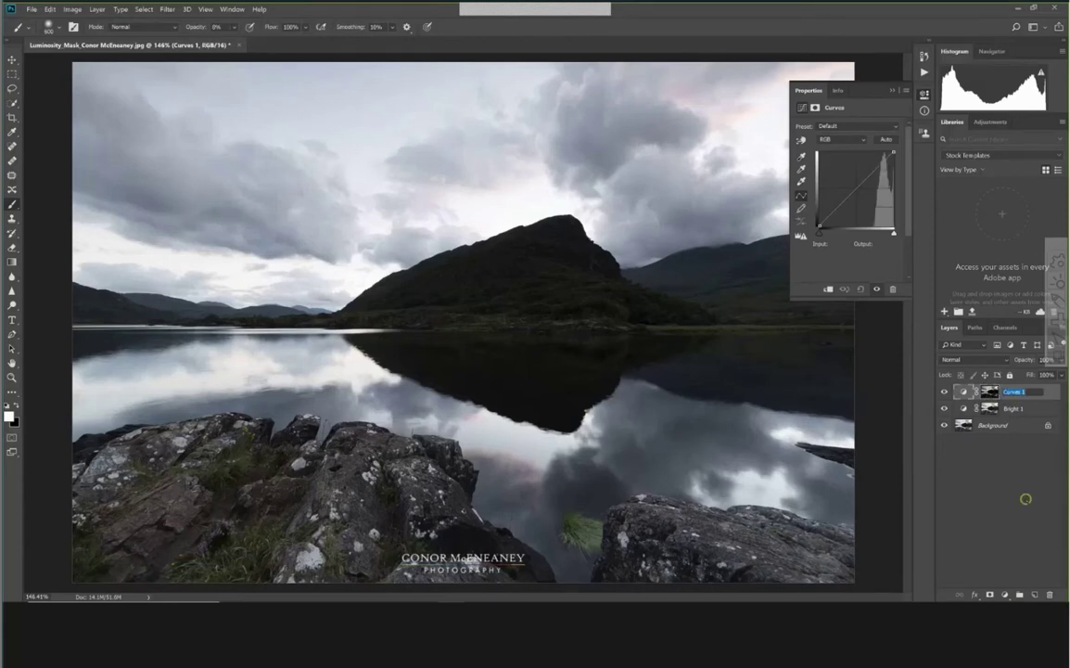
{"action": "type", "text": "Bright 2"}
Reselect the last selection, outlining the brightest sky and water tones
{"action": "left_click", "coordinate": [146, 9]}
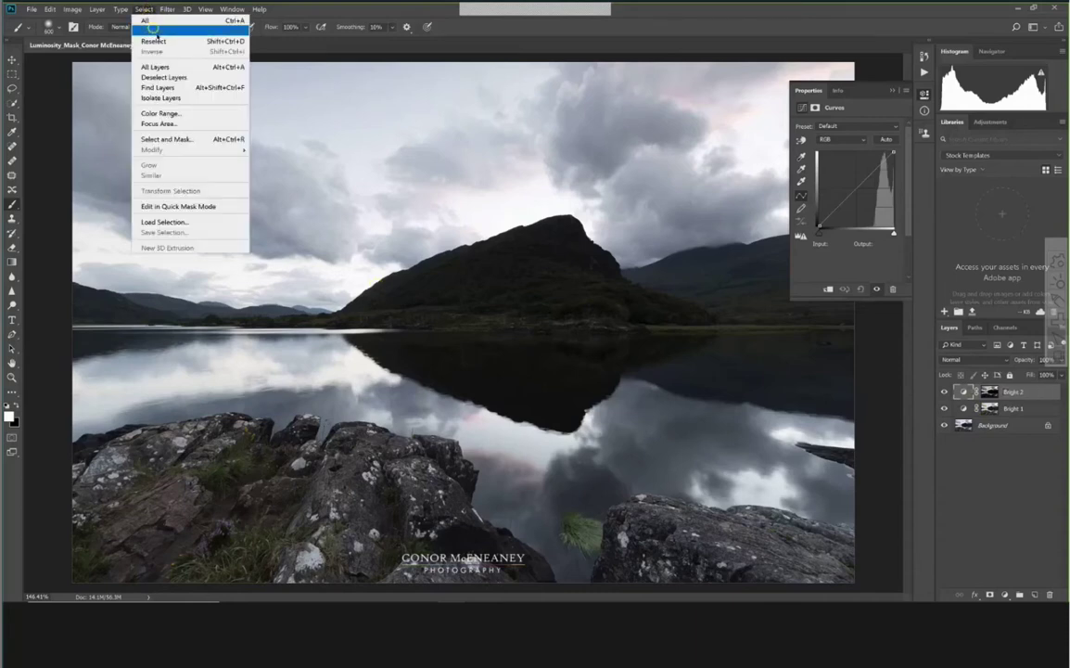
{"action": "left_click", "coordinate": [154, 42]}
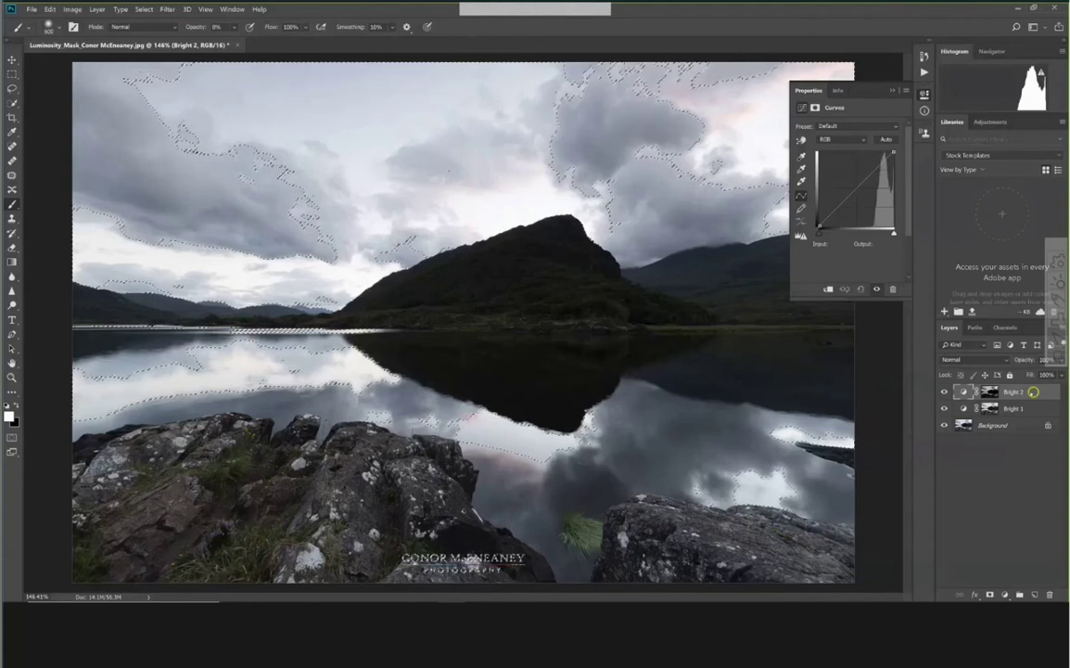
Delete the Bright 1 and Bright 2 Curves layers and show the Channels list
{"action": "left_click", "coordinate": [1031, 409], "text": "ctrl"}
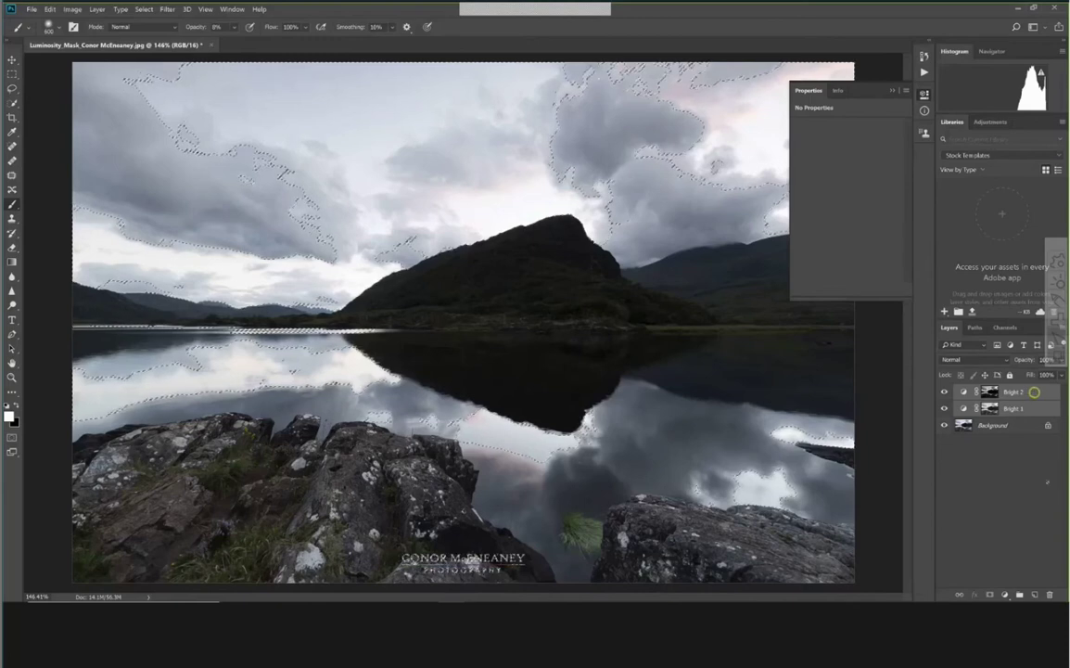
{"action": "left_click_drag", "start_coordinate": [1032, 397], "coordinate": [1049, 594]}
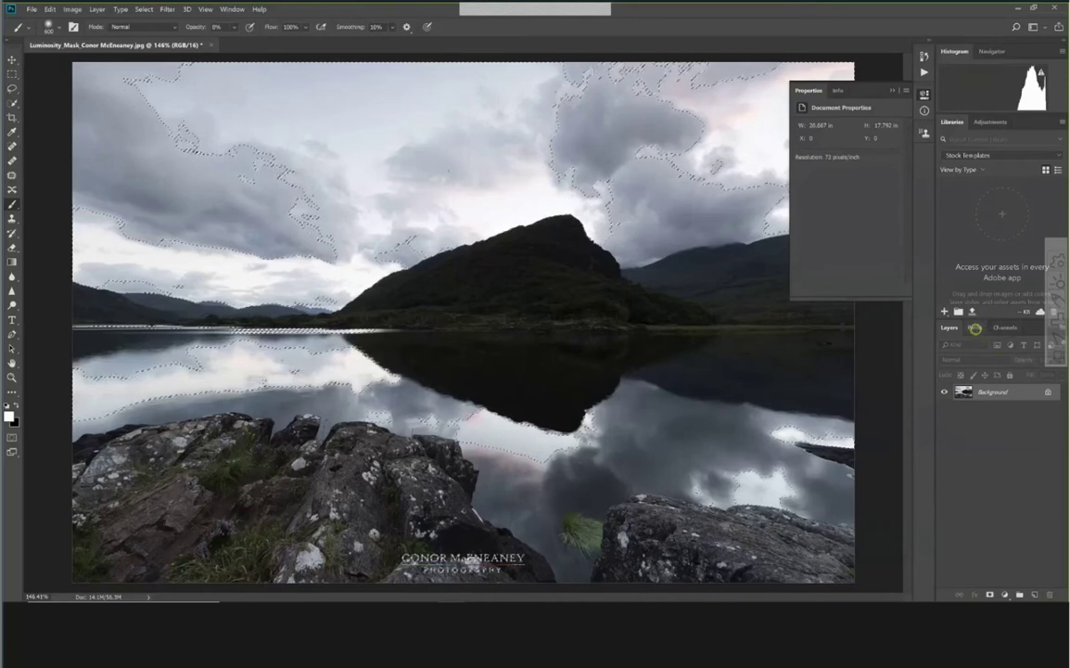
{"action": "left_click", "coordinate": [1005, 327]}
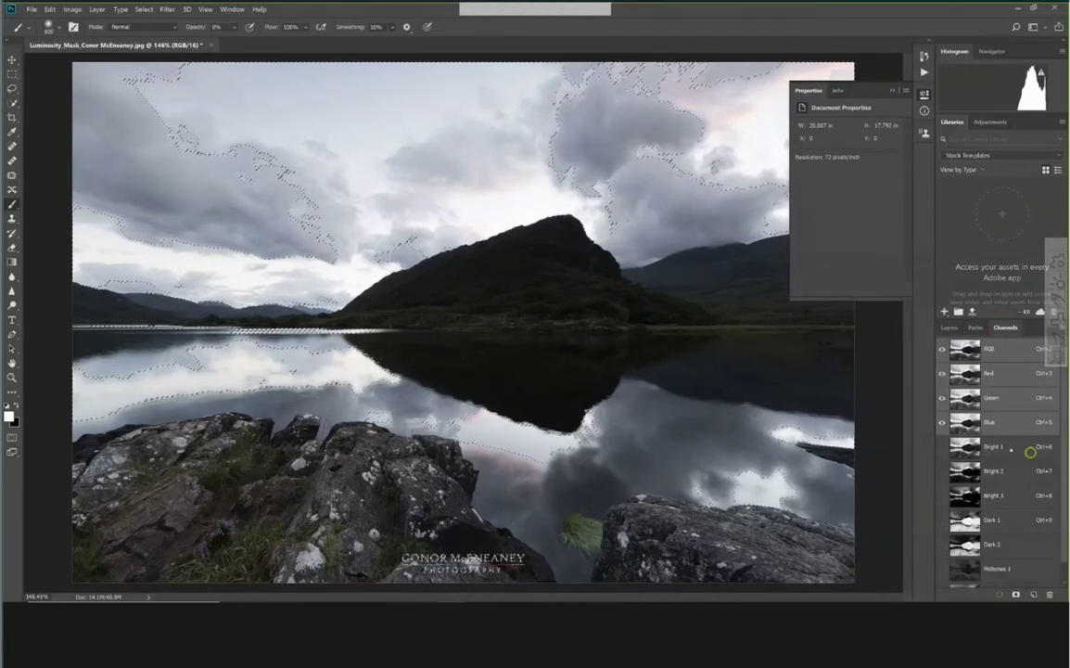
Delete the Bright 1, Bright 2 and Bright 3 mask channels
{"action": "left_click", "coordinate": [1009, 446]}
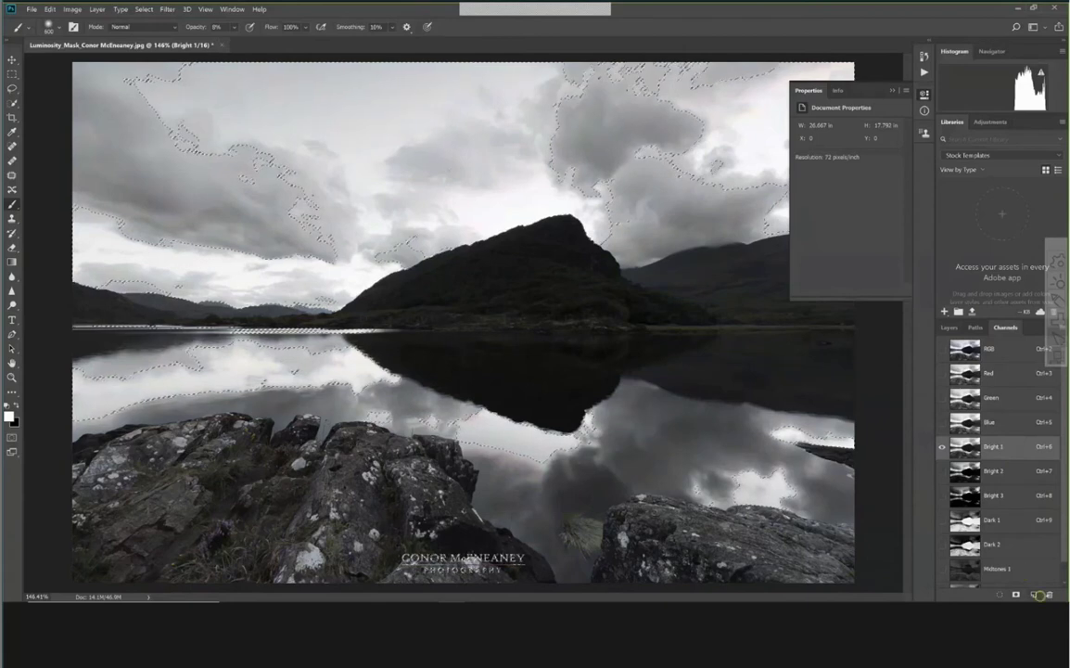
{"action": "left_click", "coordinate": [1042, 594]}
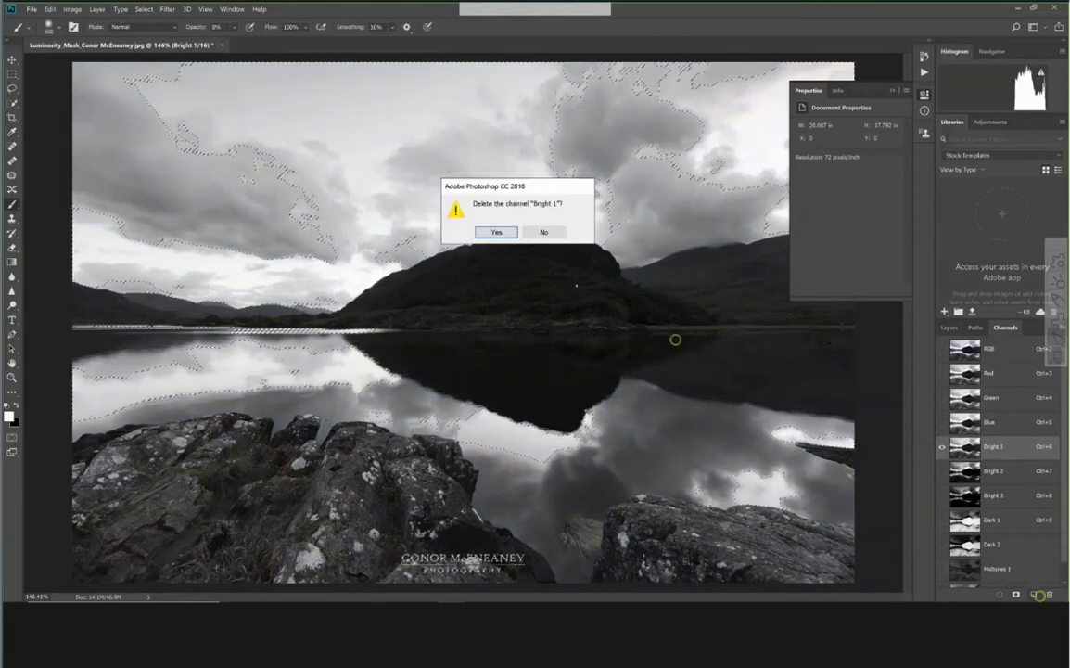
{"action": "left_click", "coordinate": [497, 232]}
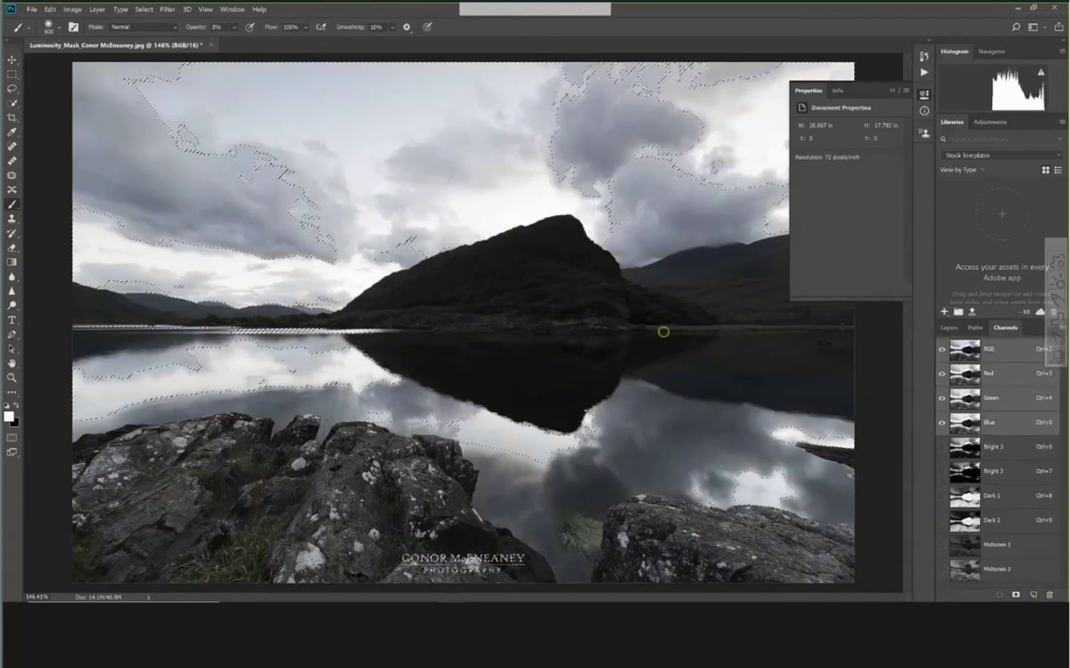
{"action": "left_click", "coordinate": [1025, 447]}
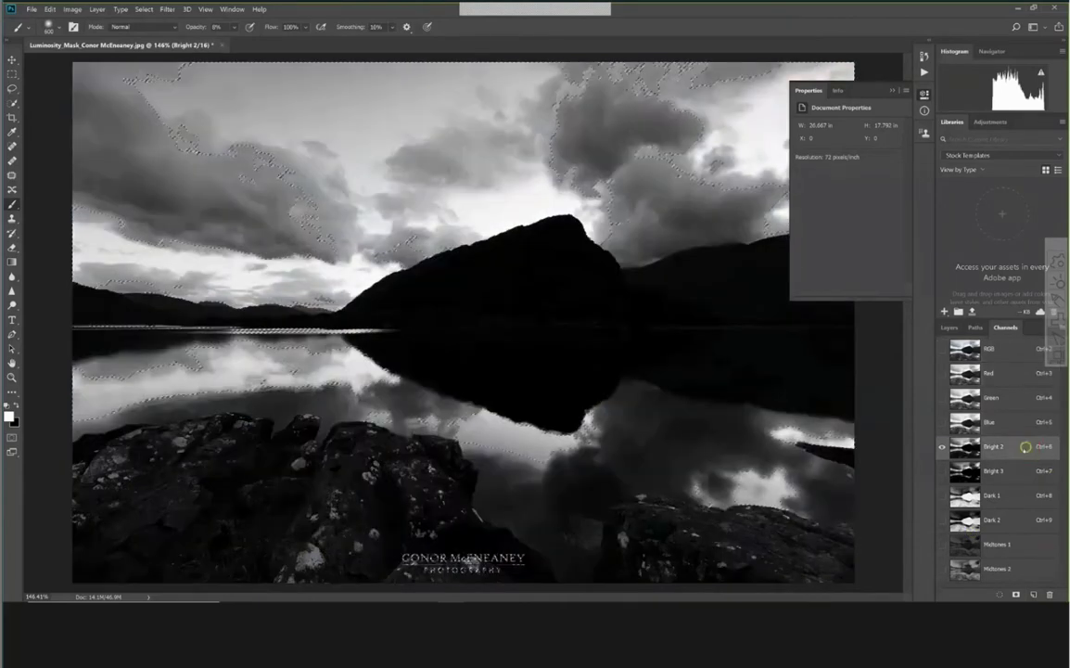
{"action": "left_click_drag", "start_coordinate": [992, 447], "coordinate": [1053, 595]}
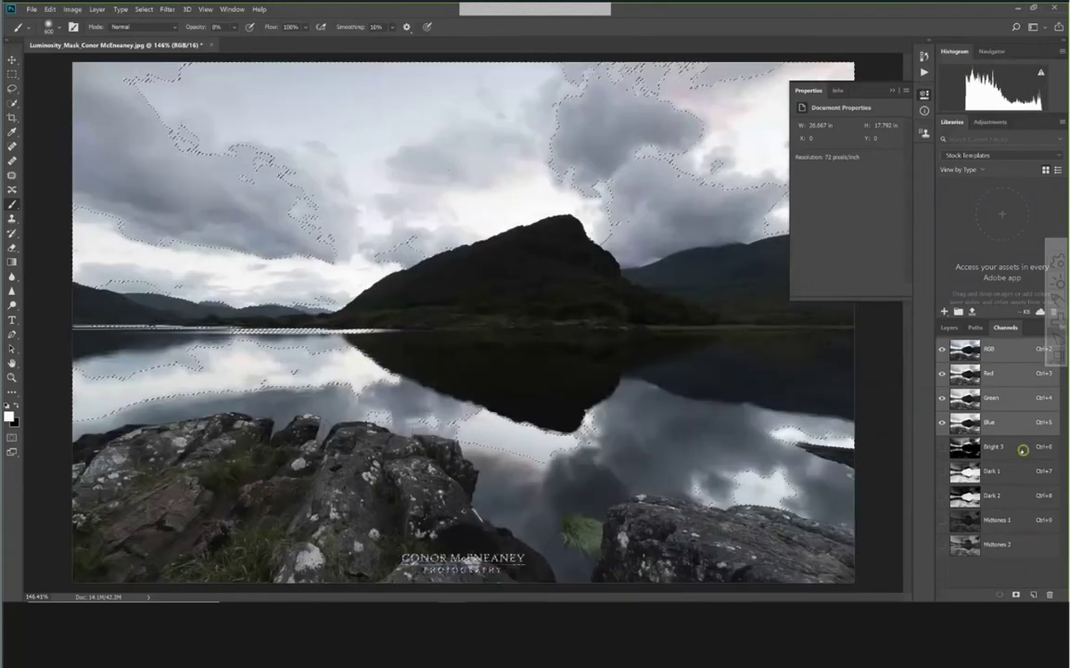
{"action": "left_click_drag", "start_coordinate": [1025, 447], "coordinate": [1051, 594]}
Delete the Dark 1, Dark 2, Midtones 1 and Midtones 2 mask channels
{"action": "left_click_drag", "start_coordinate": [1016, 446], "coordinate": [1049, 596]}
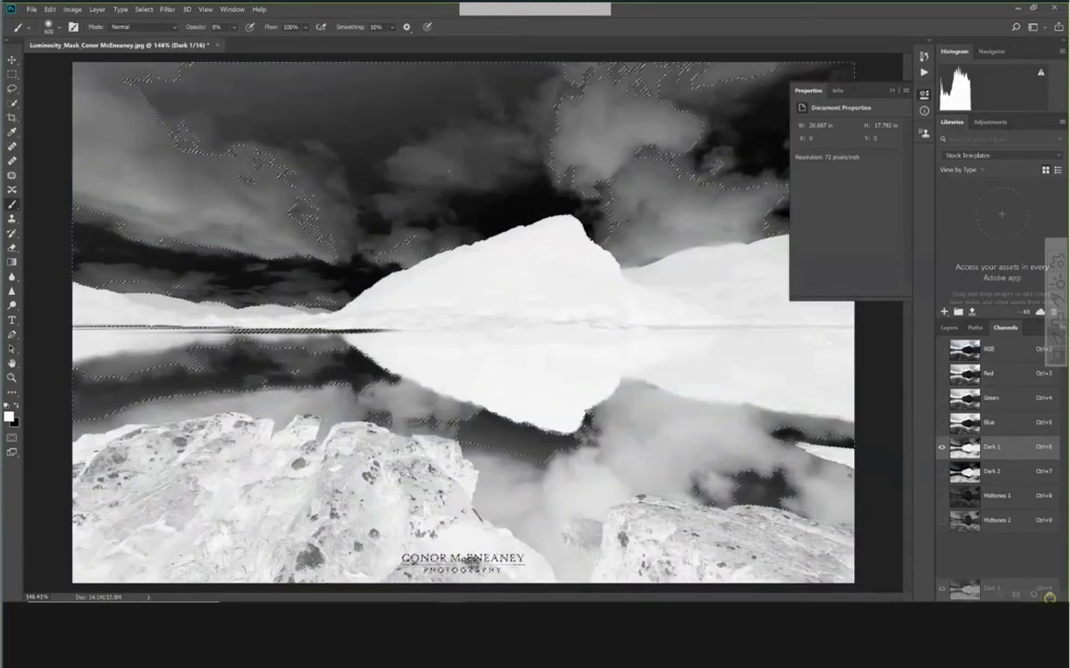
{"action": "left_click_drag", "start_coordinate": [1049, 596], "coordinate": [1049, 596]}
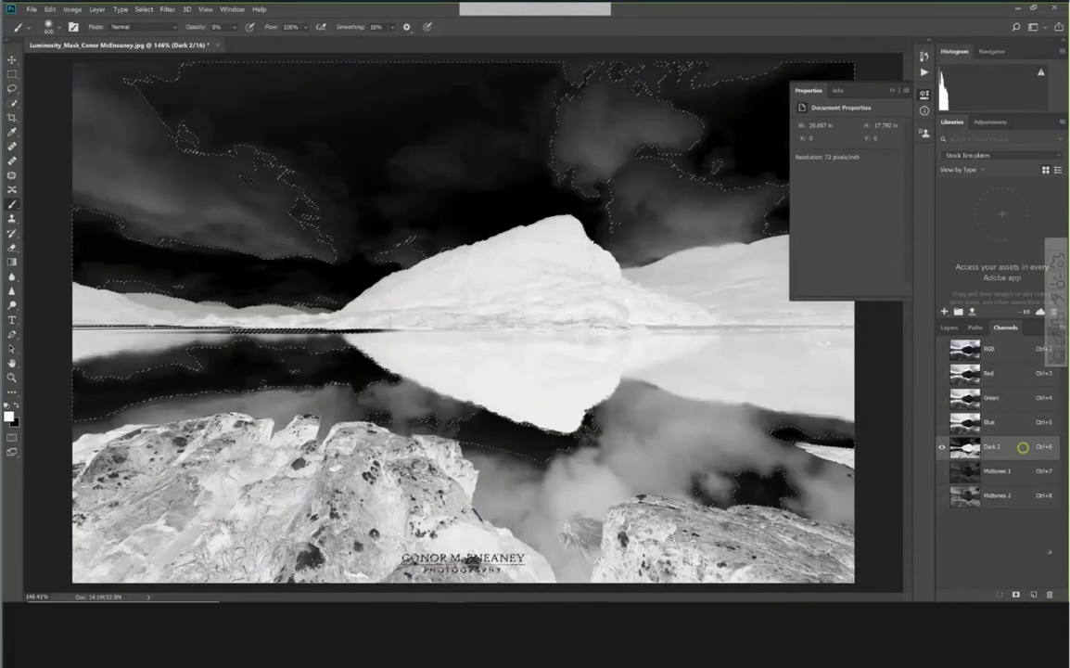
{"action": "left_click_drag", "start_coordinate": [1023, 446], "coordinate": [1050, 596]}
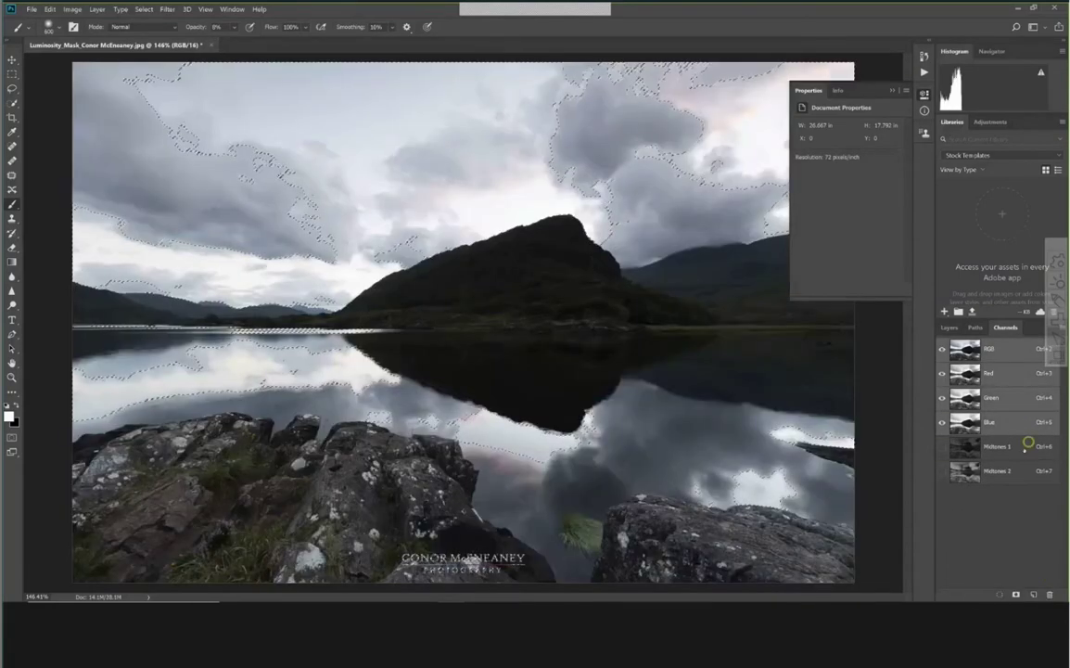
{"action": "left_click_drag", "start_coordinate": [1025, 449], "coordinate": [1053, 563]}
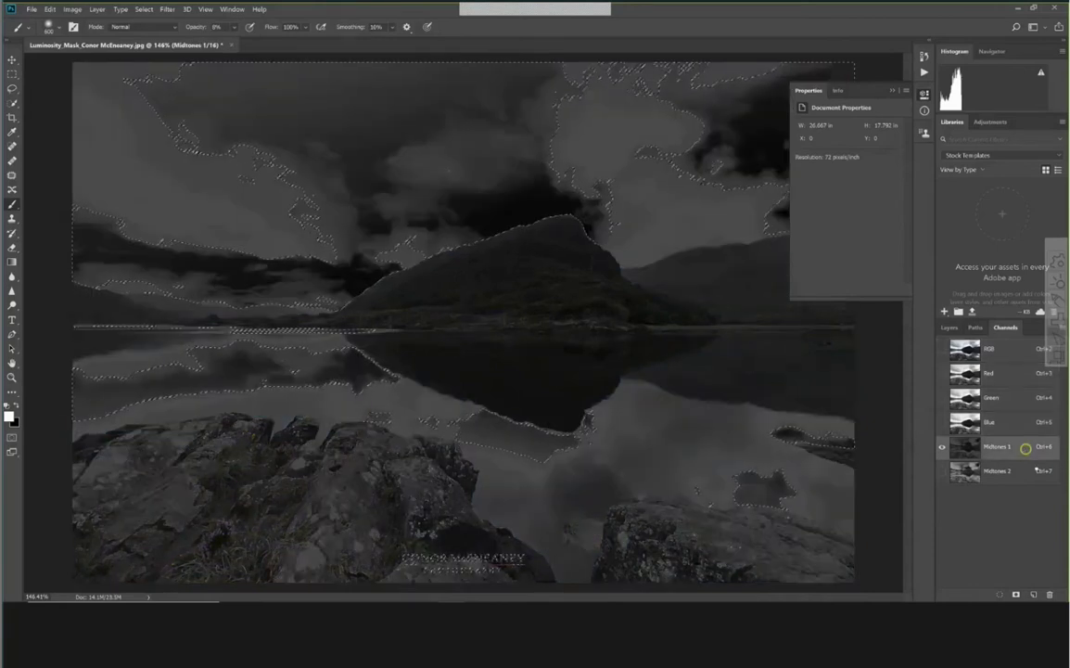
{"action": "left_click_drag", "start_coordinate": [1052, 563], "coordinate": [1051, 594]}
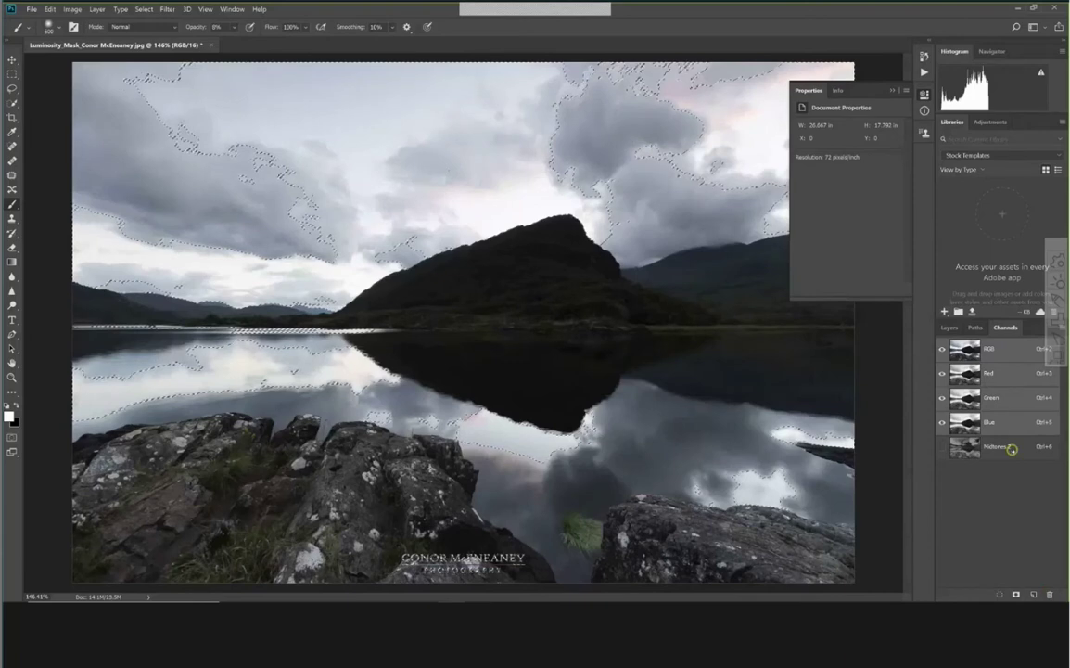
{"action": "left_click", "coordinate": [1016, 449]}
{"action": "left_click_drag", "start_coordinate": [1016, 449], "coordinate": [1050, 594]}
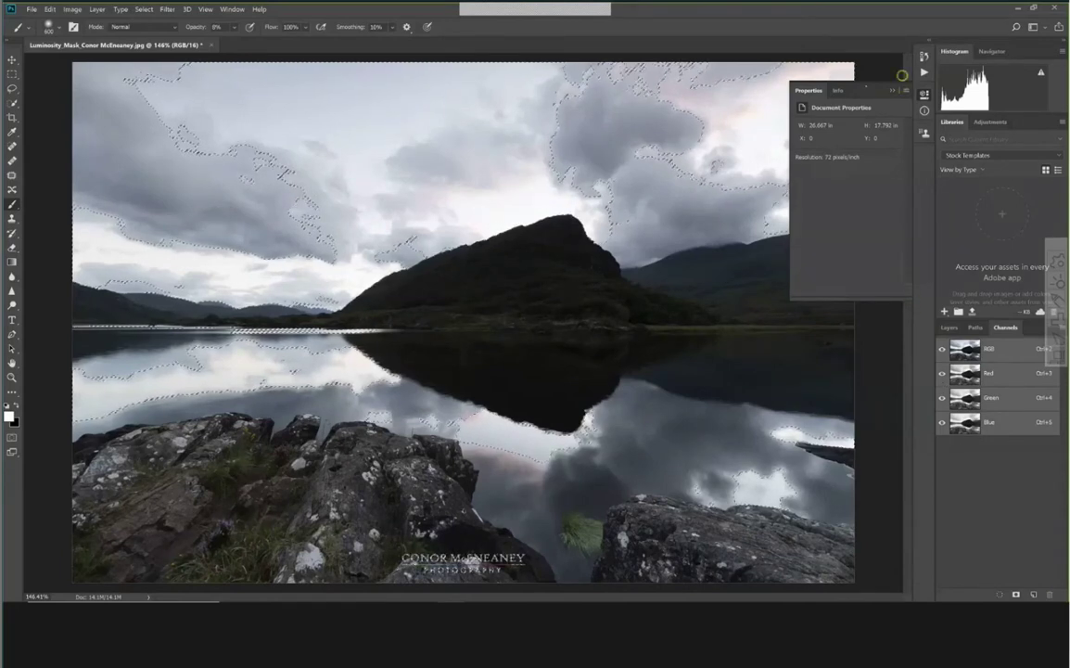
Close the document properties overlay and show the Actions panel with its Default Actions set
{"action": "left_click", "coordinate": [888, 88]}
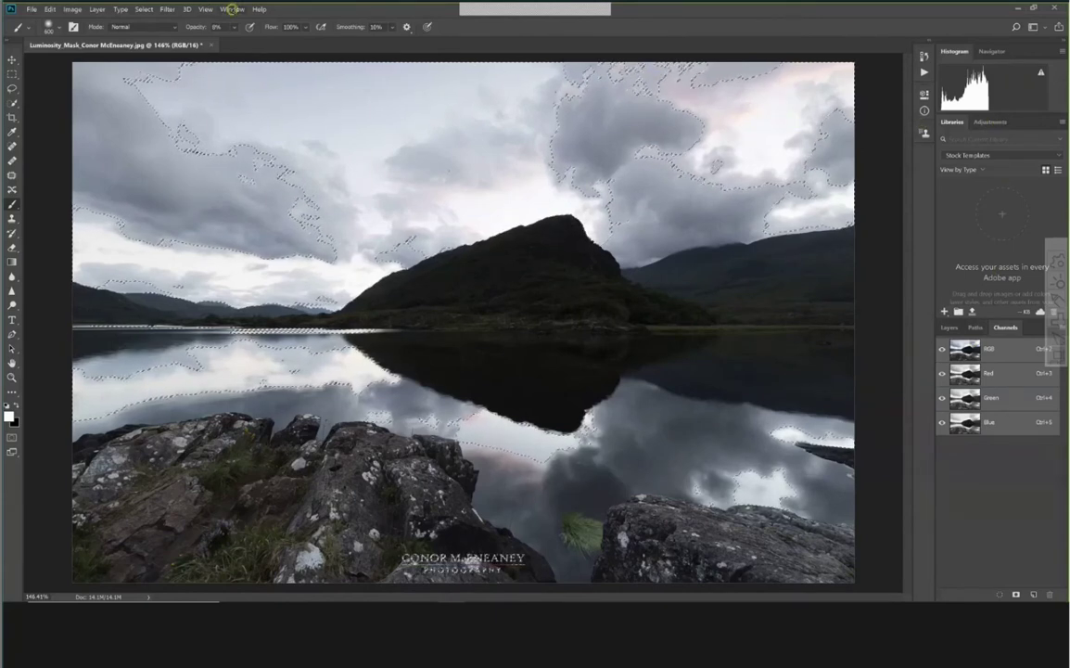
{"action": "left_click", "coordinate": [232, 9]}
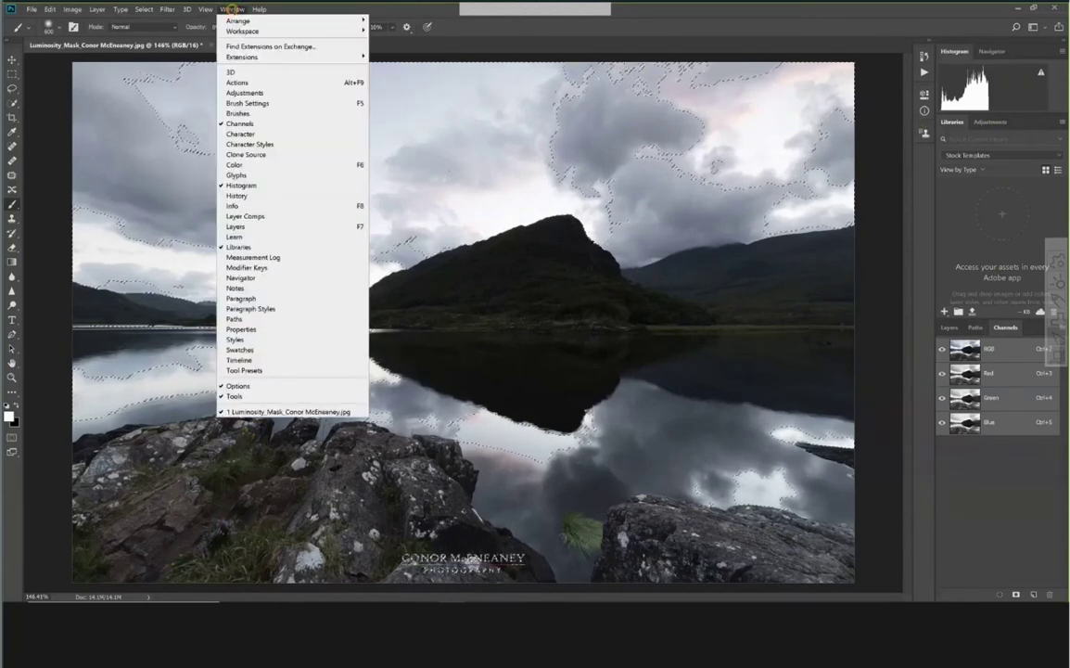
{"action": "left_click", "coordinate": [233, 82]}
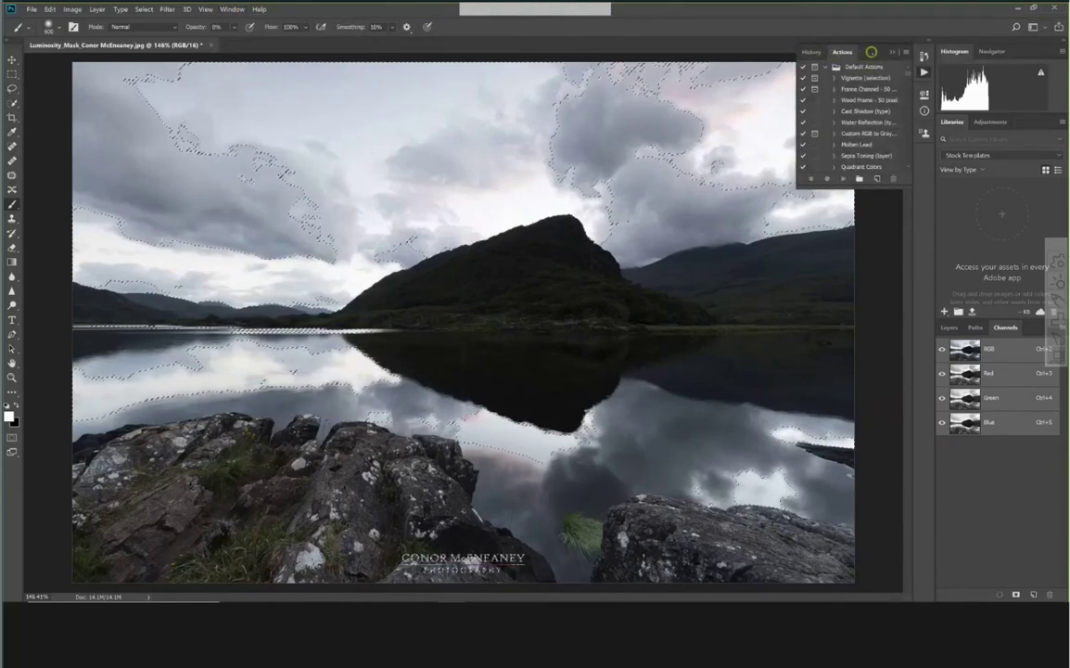
Dock the Actions panel in the right-hand panels and scroll through its installed action sets
{"action": "left_click_drag", "start_coordinate": [872, 52], "coordinate": [1001, 133]}
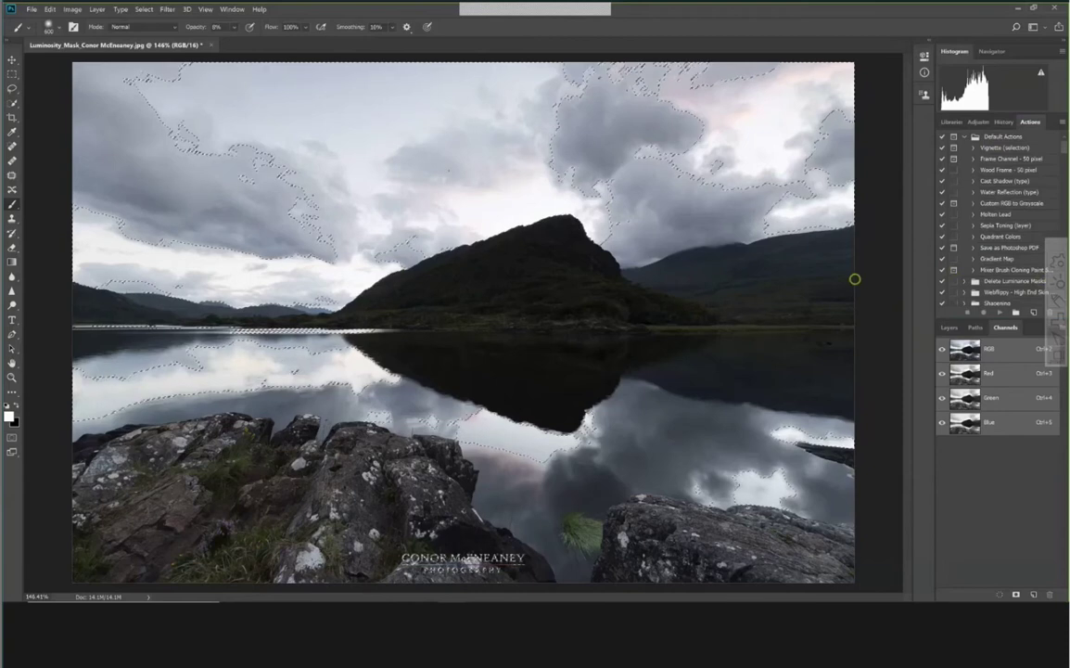
{"action": "scroll", "coordinate": [999, 192], "scroll_direction": "down", "scroll_amount": 10}
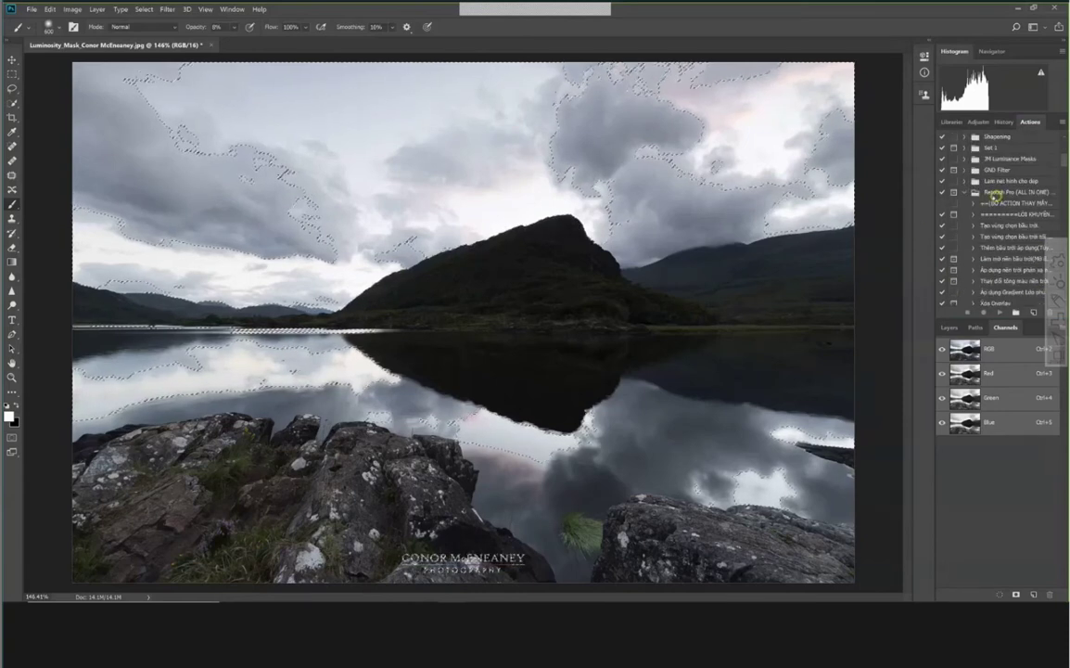
{"action": "scroll", "coordinate": [992, 198], "scroll_direction": "down", "scroll_amount": 3}
{"action": "scroll", "coordinate": [991, 202], "scroll_direction": "down", "scroll_amount": 3}
{"action": "scroll", "coordinate": [990, 206], "scroll_direction": "down", "scroll_amount": 3}
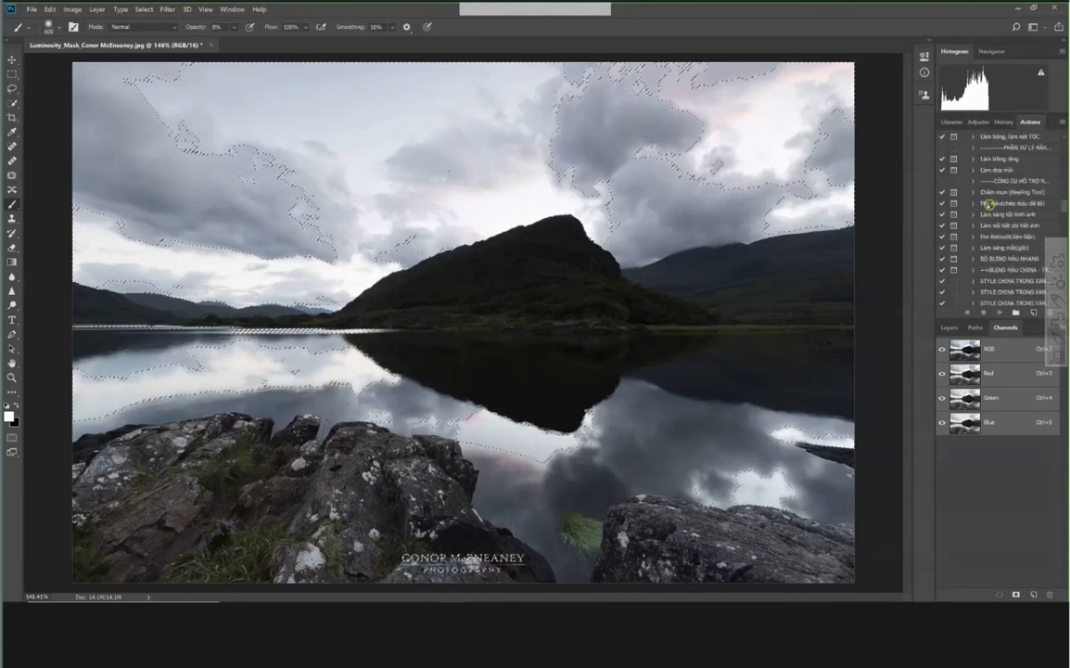
{"action": "scroll", "coordinate": [988, 209], "scroll_direction": "down", "scroll_amount": 3}
{"action": "scroll", "coordinate": [989, 210], "scroll_direction": "down", "scroll_amount": 3}
{"action": "scroll", "coordinate": [993, 210], "scroll_direction": "down", "scroll_amount": 3}
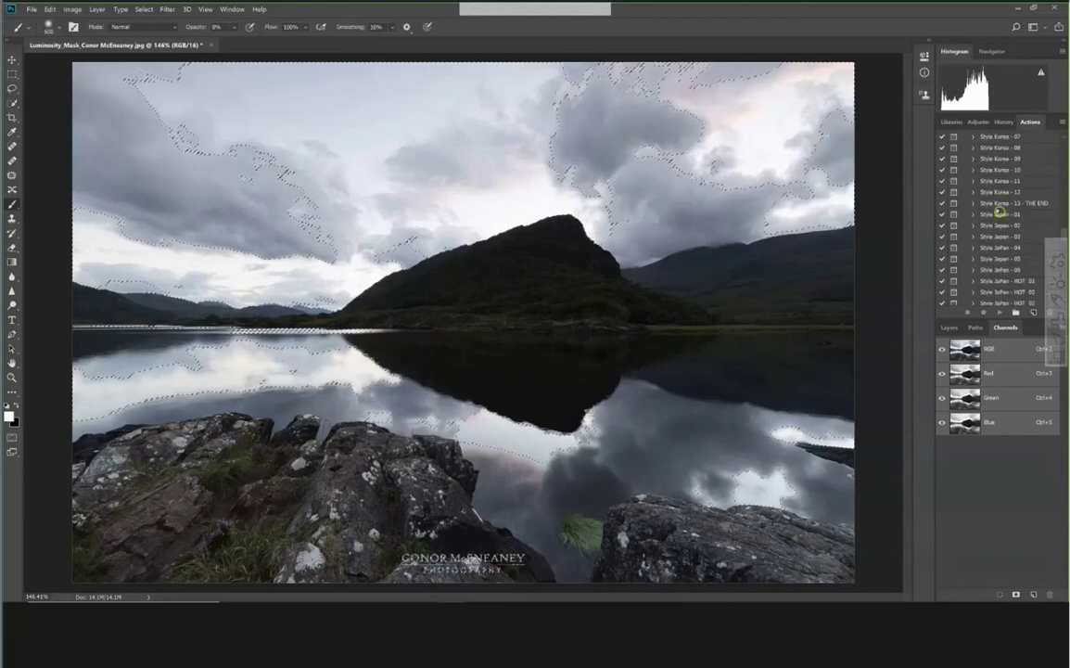
{"action": "scroll", "coordinate": [999, 210], "scroll_direction": "down", "scroll_amount": 3}
{"action": "scroll", "coordinate": [997, 210], "scroll_direction": "down", "scroll_amount": 3}
{"action": "scroll", "coordinate": [996, 216], "scroll_direction": "down", "scroll_amount": 3}
{"action": "scroll", "coordinate": [995, 219], "scroll_direction": "down", "scroll_amount": 3}
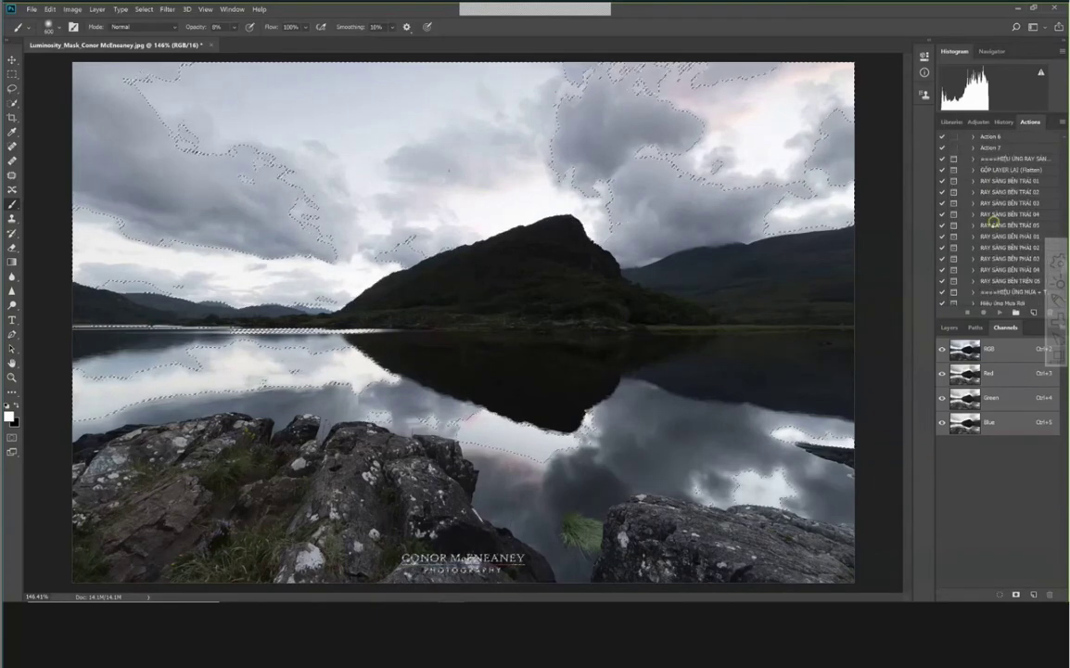
{"action": "scroll", "coordinate": [993, 224], "scroll_direction": "down", "scroll_amount": 3}
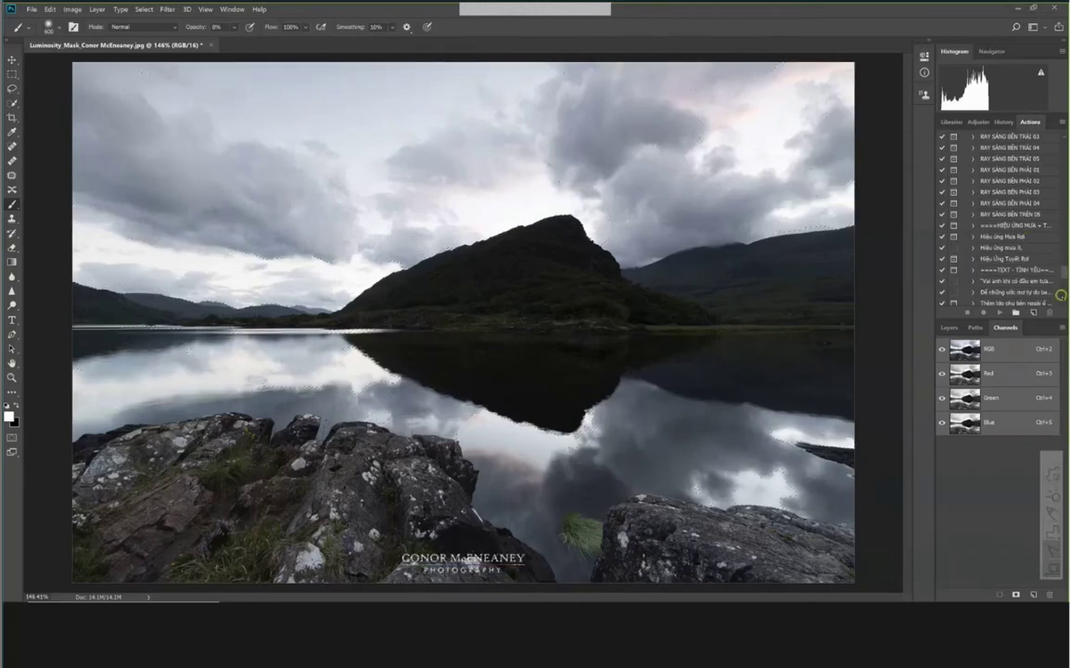
{"action": "left_click_drag", "start_coordinate": [1065, 276], "coordinate": [1065, 295]}
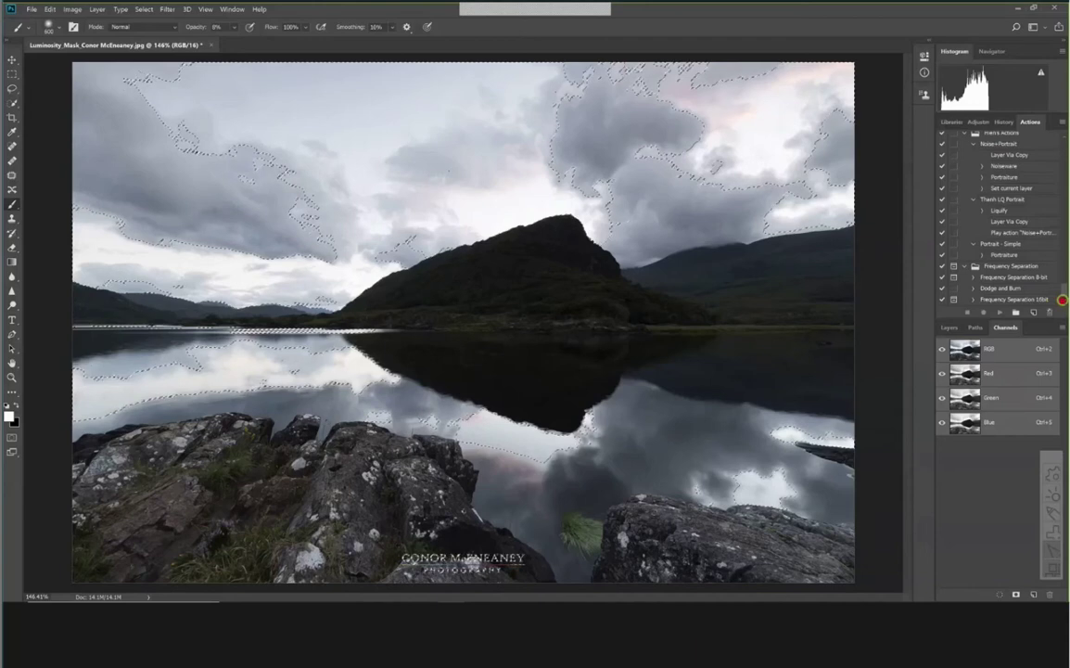
{"action": "mouse_move", "coordinate": [777, 592]}
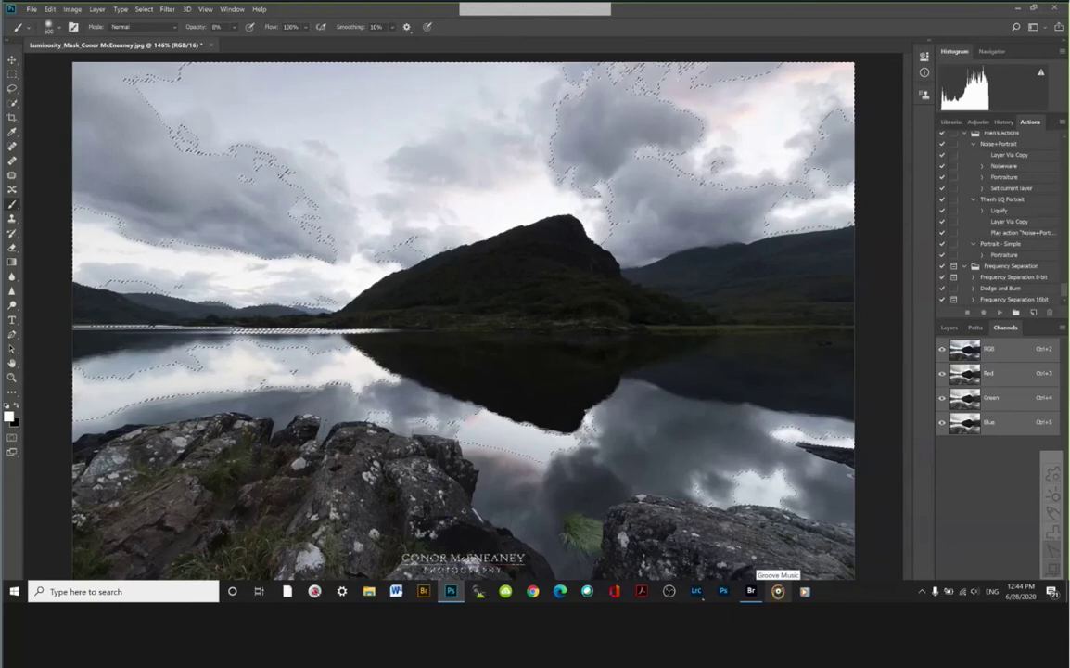
{"action": "left_click", "coordinate": [614, 591]}
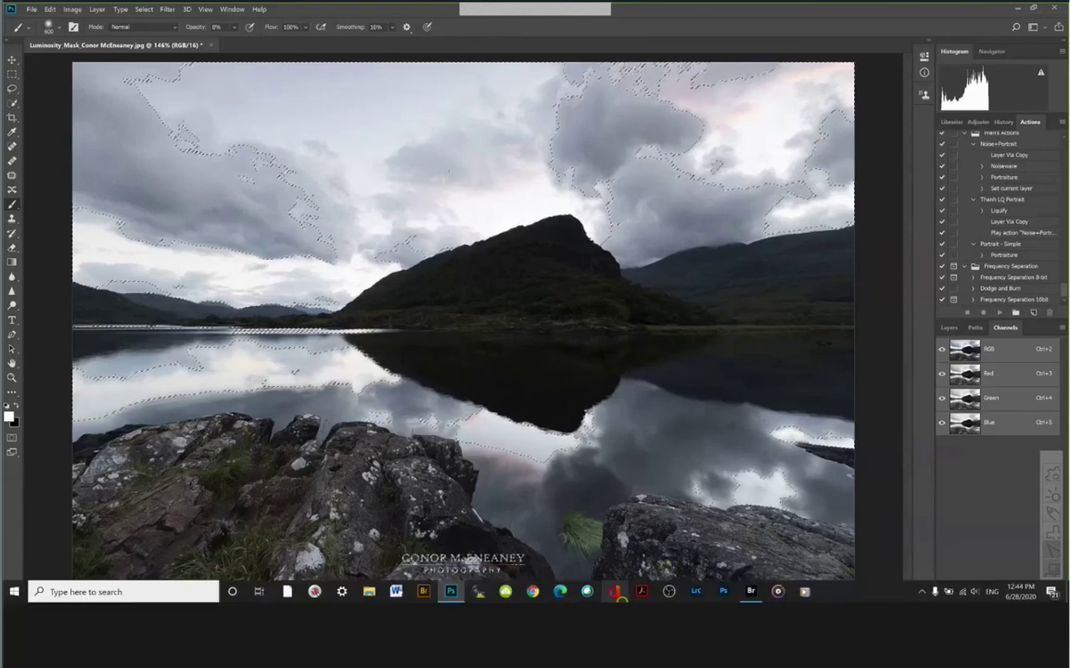
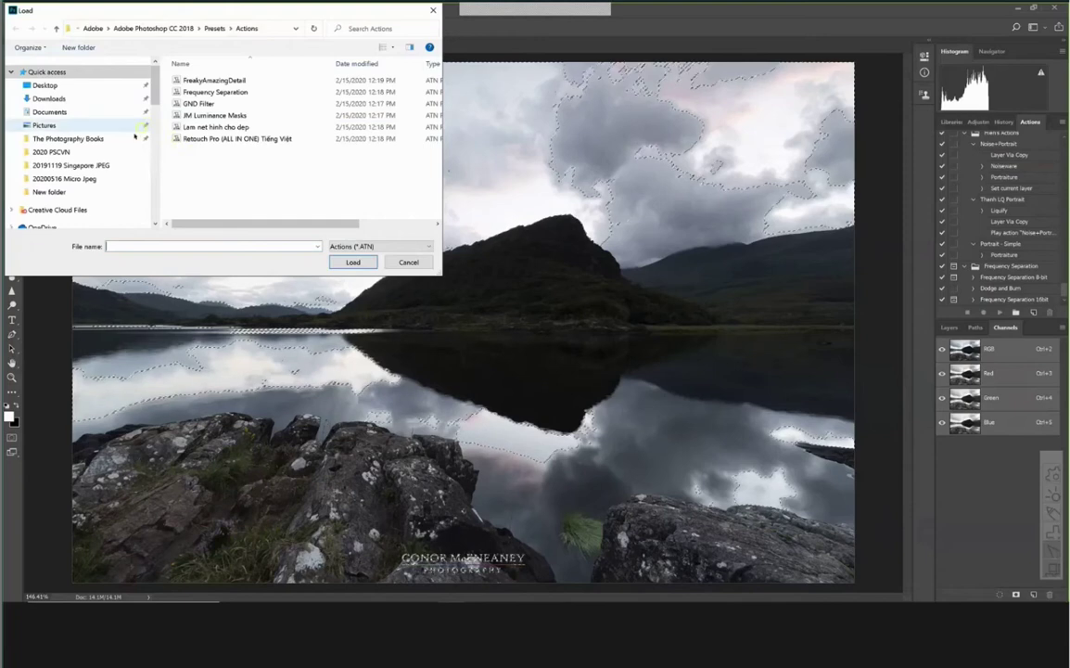
Browse to the Downloads folder and select the Tongho Luminosity Masks .atn action file
{"action": "left_click", "coordinate": [51, 98]}
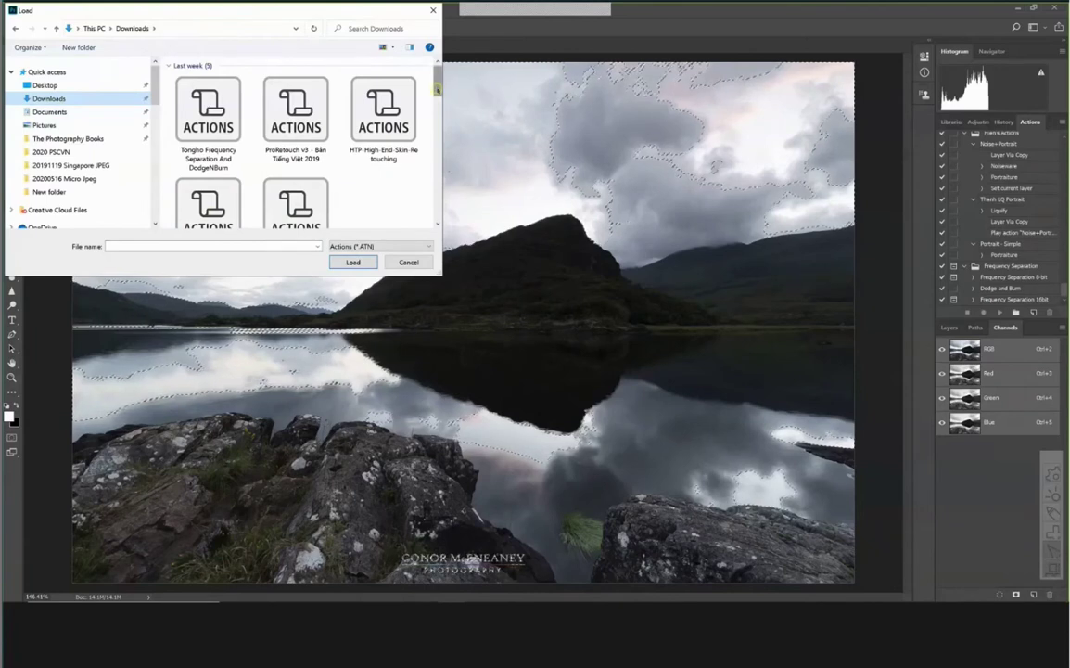
{"action": "left_click_drag", "start_coordinate": [436, 82], "coordinate": [437, 105]}
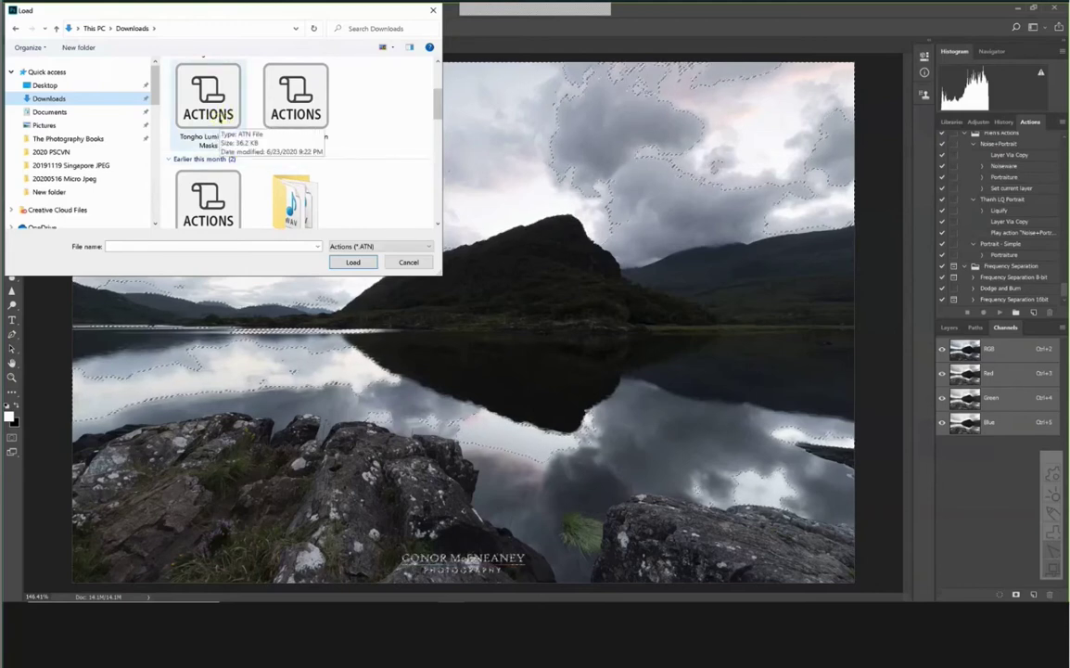
{"action": "left_click", "coordinate": [215, 112]}
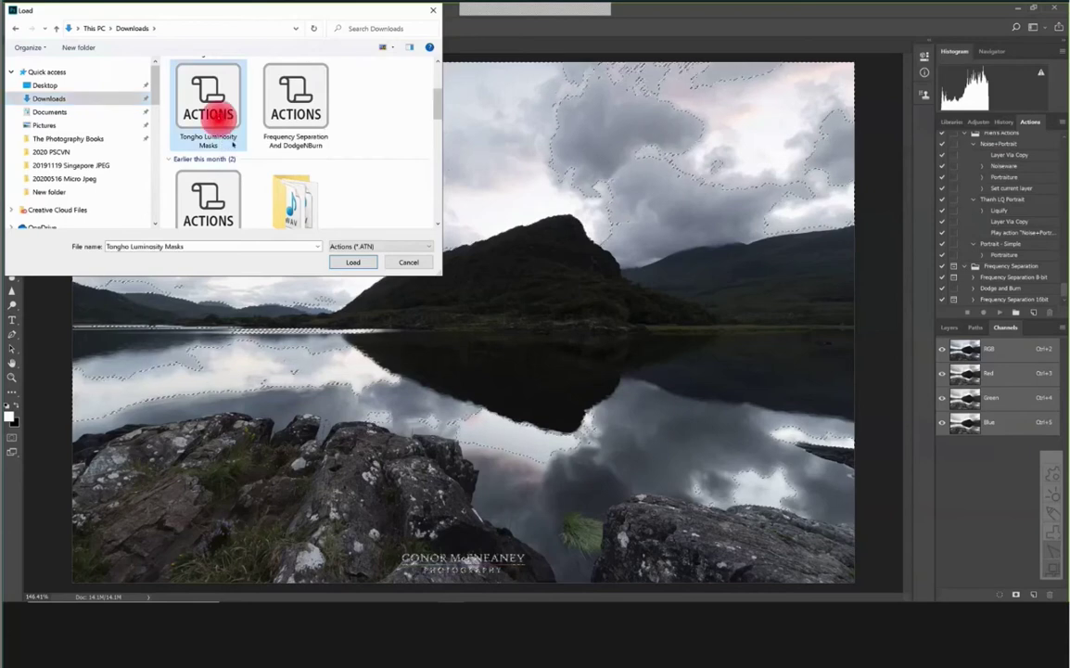
Load the Tongho Luminosity Masks file, adding its channel-creation and curves-mask actions to the Actions panel
{"action": "left_click", "coordinate": [353, 263]}
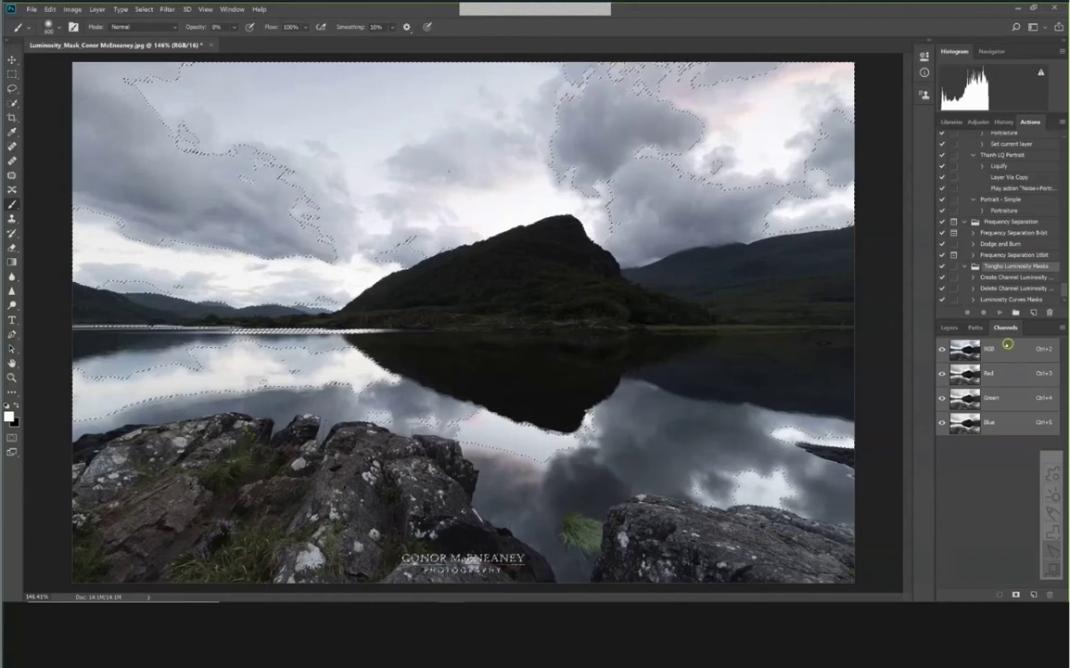
Run the Create Channel Luminosity action with F2 and review the new Bright, Dark and Midtone channels
{"action": "key", "text": "F2"}
{"action": "scroll", "coordinate": [1063, 453], "scroll_direction": "up", "scroll_amount": 1}
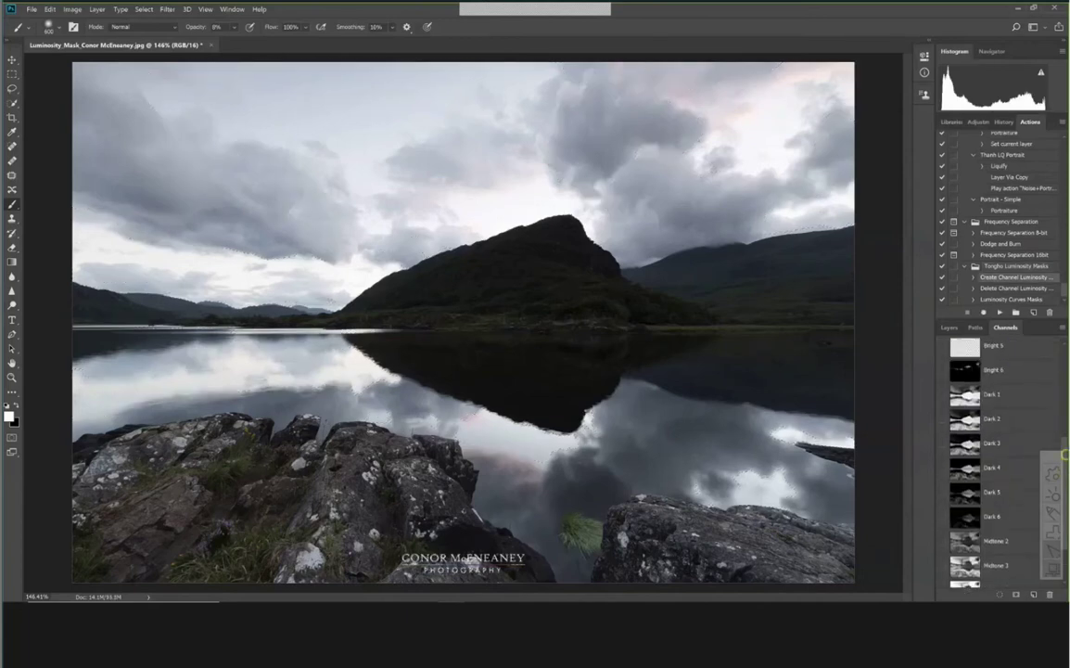
{"action": "left_click_drag", "start_coordinate": [1063, 453], "coordinate": [1066, 389]}
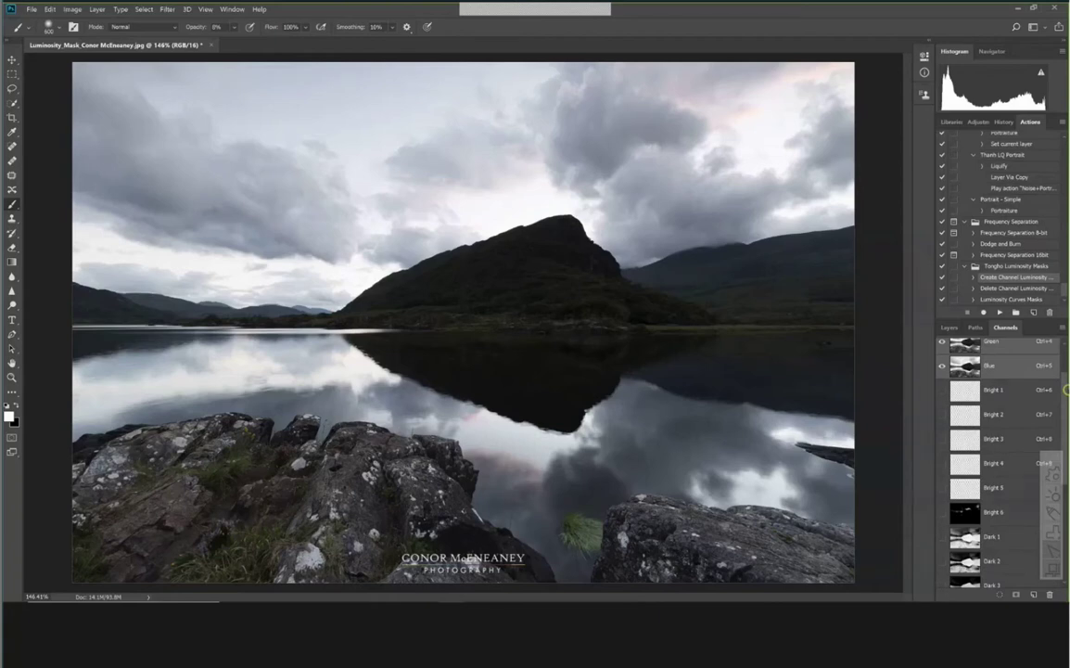
{"action": "left_click_drag", "start_coordinate": [1067, 390], "coordinate": [1066, 482]}
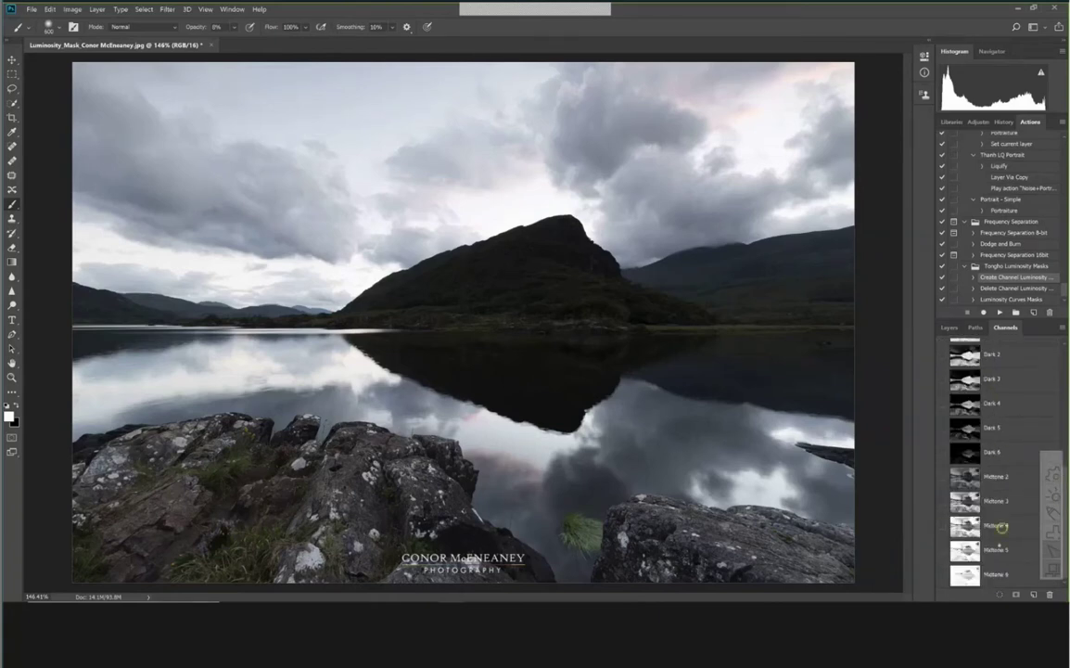
{"action": "scroll", "coordinate": [1021, 405], "scroll_direction": "up", "scroll_amount": 3}
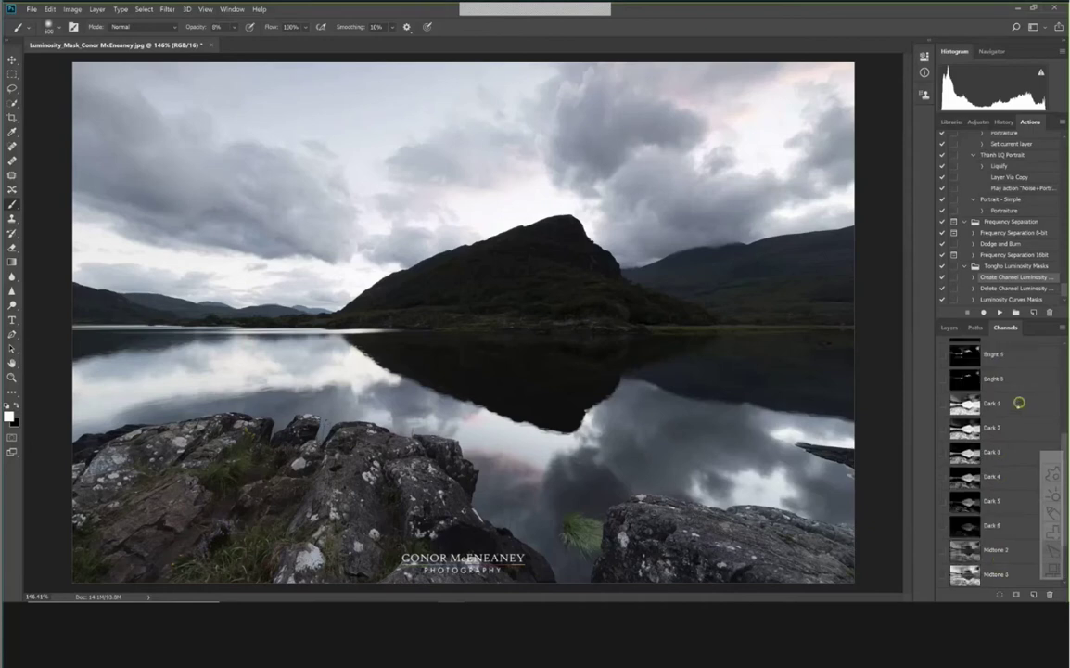
{"action": "scroll", "coordinate": [1020, 405], "scroll_direction": "up", "scroll_amount": 3}
{"action": "scroll", "coordinate": [1018, 406], "scroll_direction": "up", "scroll_amount": 5}
{"action": "scroll", "coordinate": [1019, 406], "scroll_direction": "down", "scroll_amount": 1}
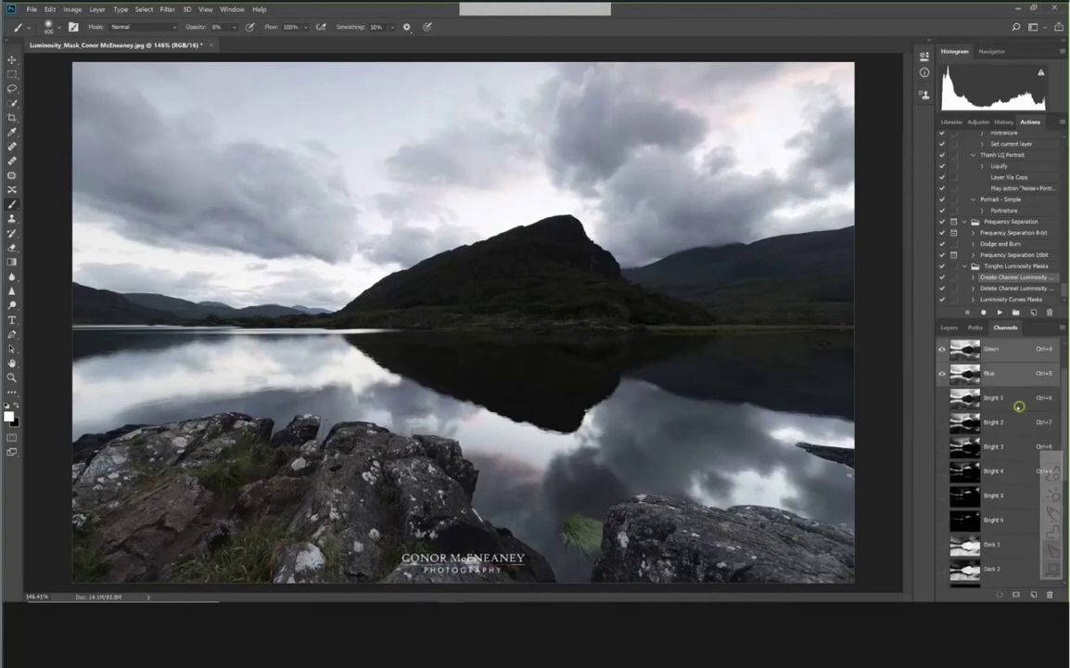
{"action": "scroll", "coordinate": [1019, 406], "scroll_direction": "down", "scroll_amount": 1}
{"action": "scroll", "coordinate": [1018, 408], "scroll_direction": "down", "scroll_amount": 1}
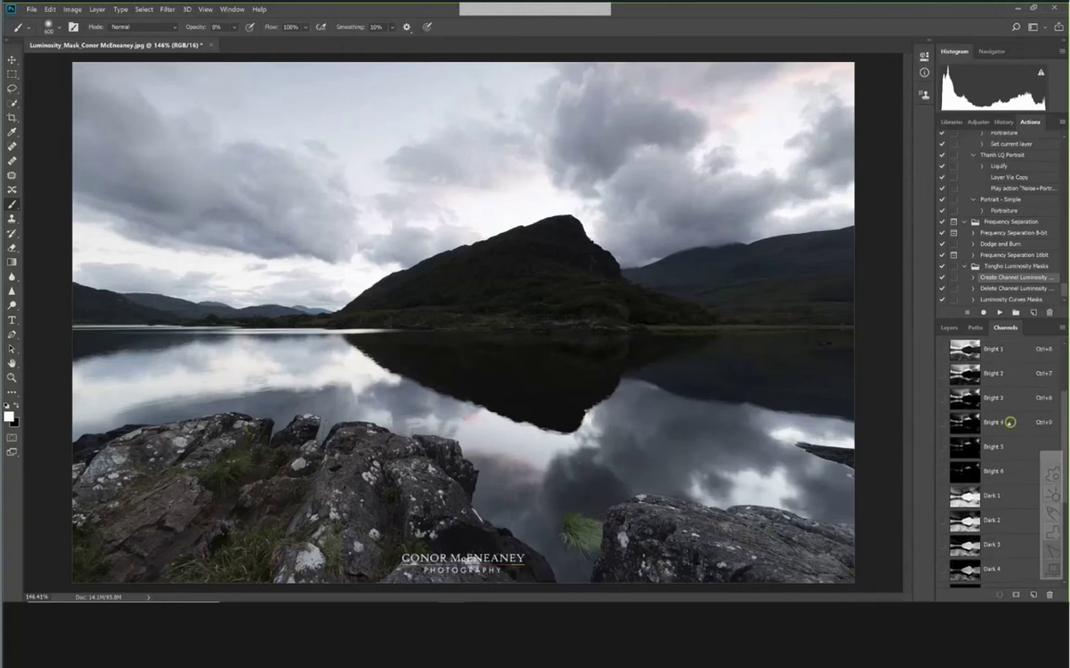
{"action": "scroll", "coordinate": [1010, 422], "scroll_direction": "down", "scroll_amount": 1}
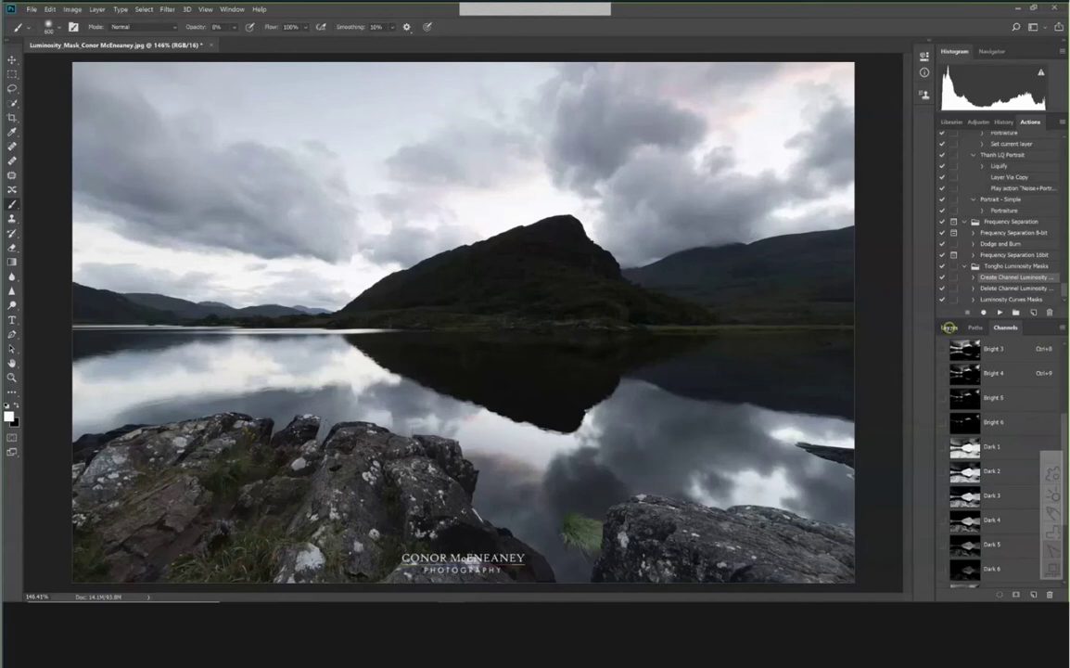
Switch to the Layers panel and select the luminosity channel creation action in the Tongho set
{"action": "left_click", "coordinate": [949, 327]}
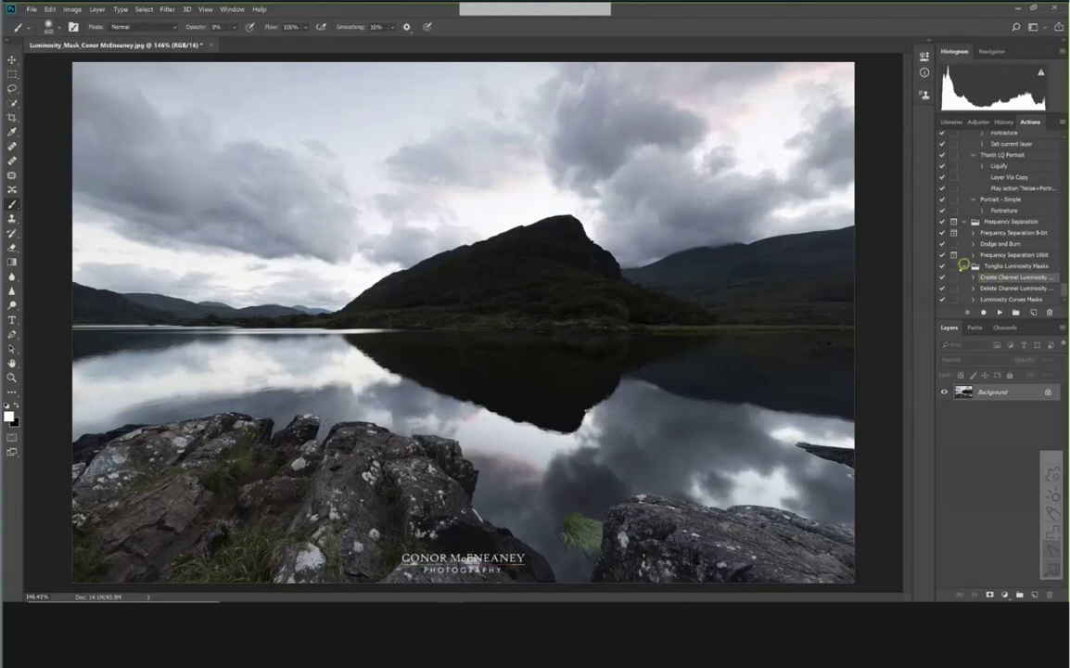
{"action": "left_click", "coordinate": [964, 266]}
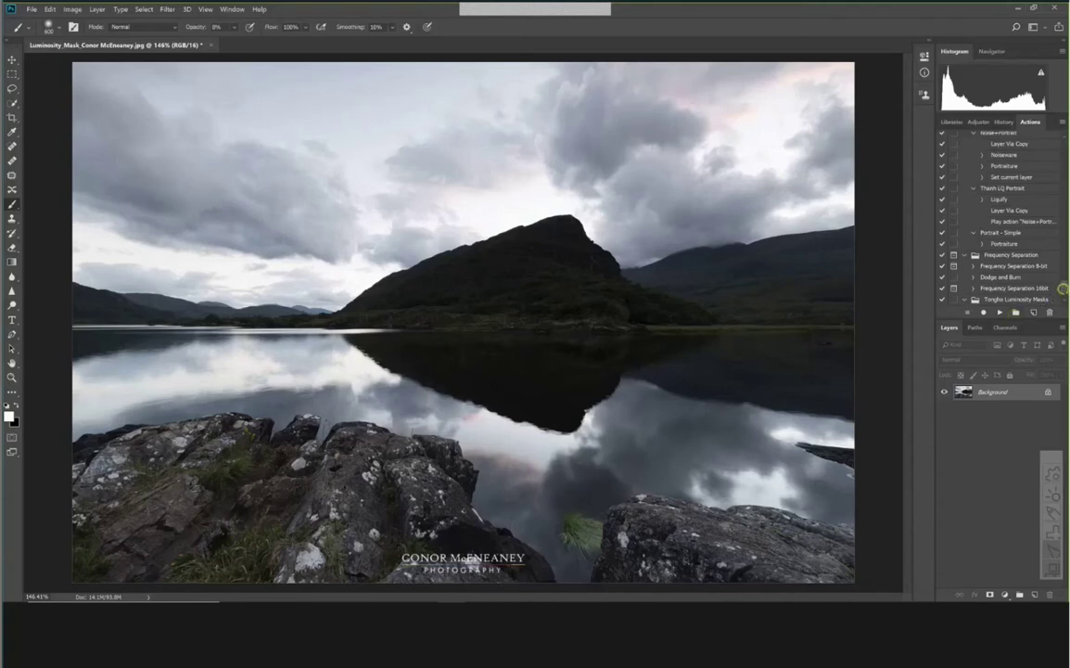
{"action": "left_click_drag", "start_coordinate": [1063, 290], "coordinate": [1062, 297]}
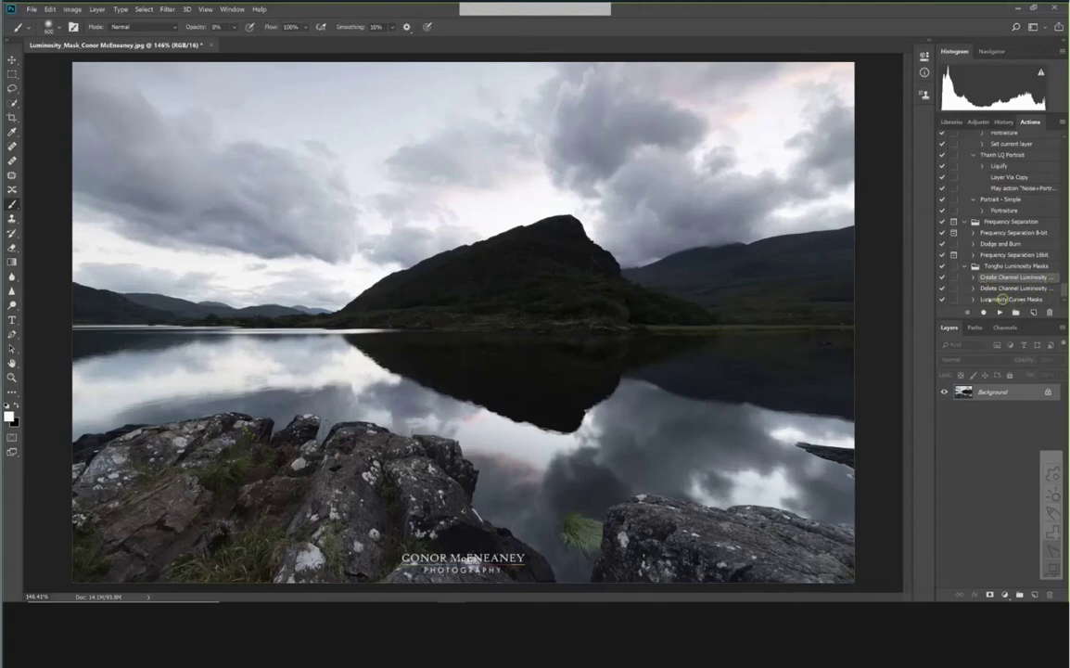
{"action": "left_click", "coordinate": [1005, 277]}
{"action": "left_click", "coordinate": [990, 276]}
{"action": "left_click", "coordinate": [988, 277]}
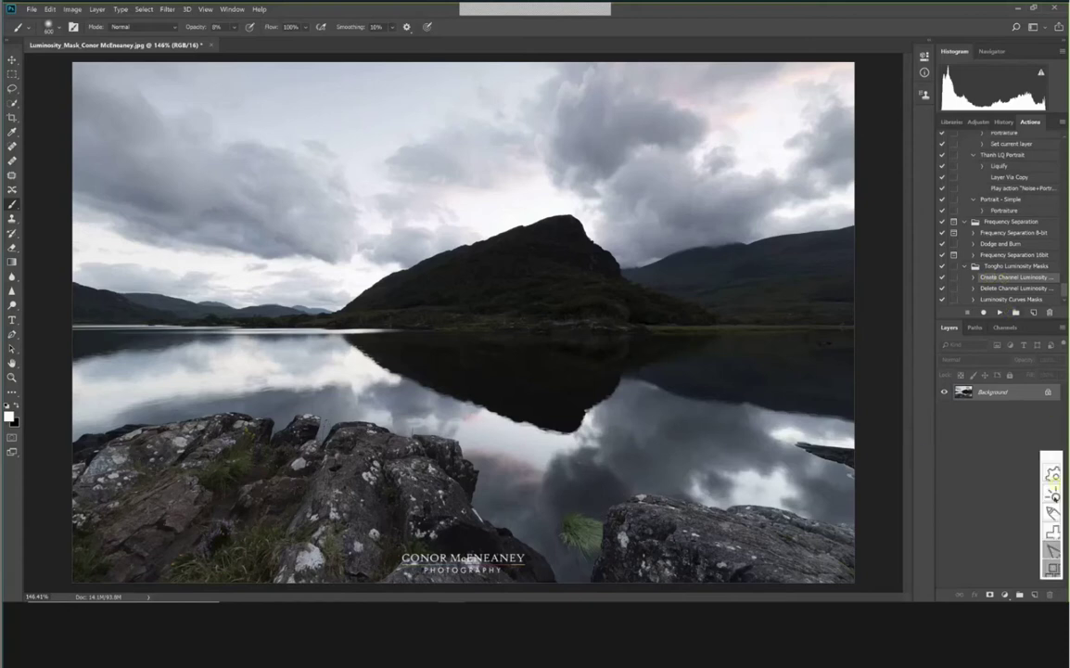
{"action": "left_click", "coordinate": [1052, 512]}
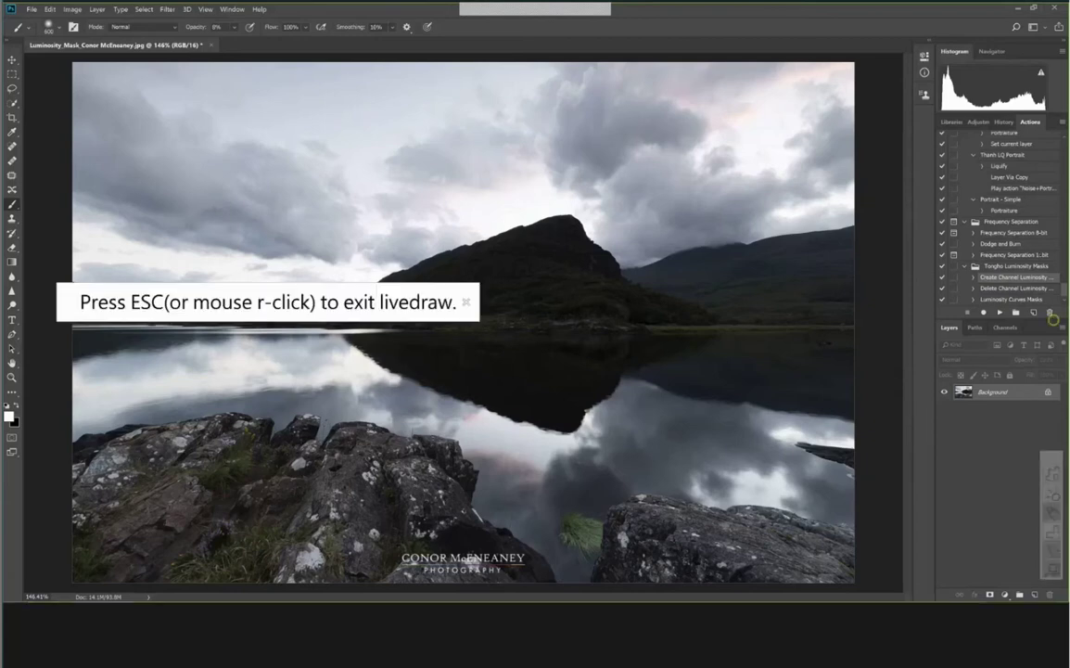
{"action": "mouse_move", "coordinate": [1004, 270]}
{"action": "left_mouse_down"}
{"action": "mouse_move", "coordinate": [1040, 285]}
{"action": "mouse_move", "coordinate": [965, 275]}
{"action": "left_mouse_up"}
{"action": "left_click_drag", "start_coordinate": [999, 316], "coordinate": [1005, 308]}
Check the image's existing luminosity channels, then return to the Layers panel
{"action": "left_click_drag", "start_coordinate": [999, 311], "coordinate": [1001, 313]}
{"action": "key", "text": "Escape"}
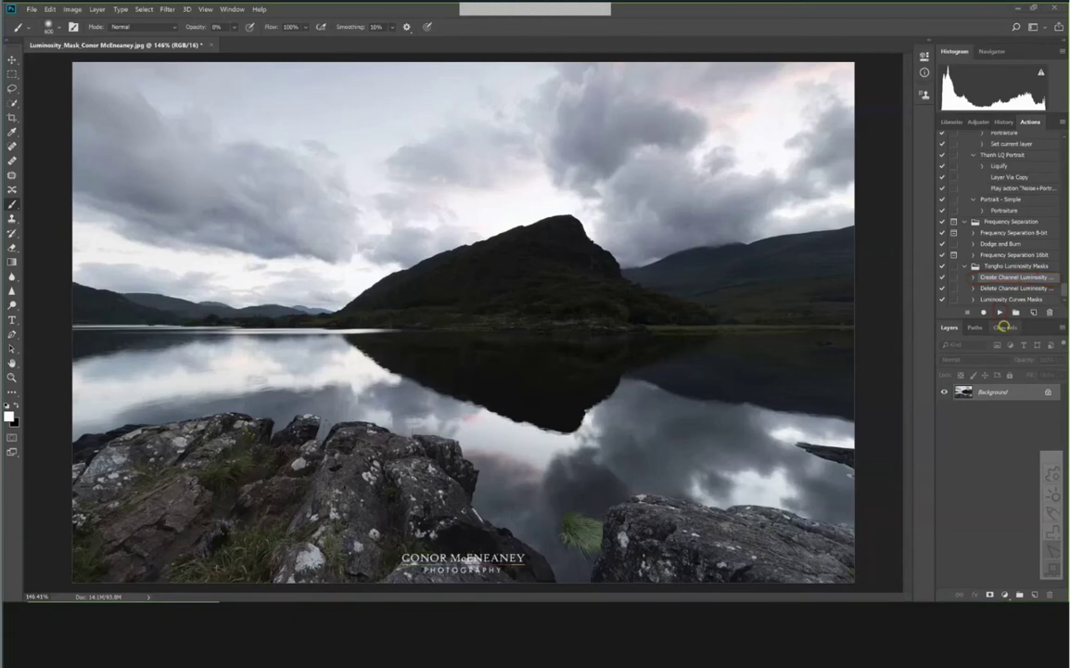
{"action": "left_click", "coordinate": [1003, 327]}
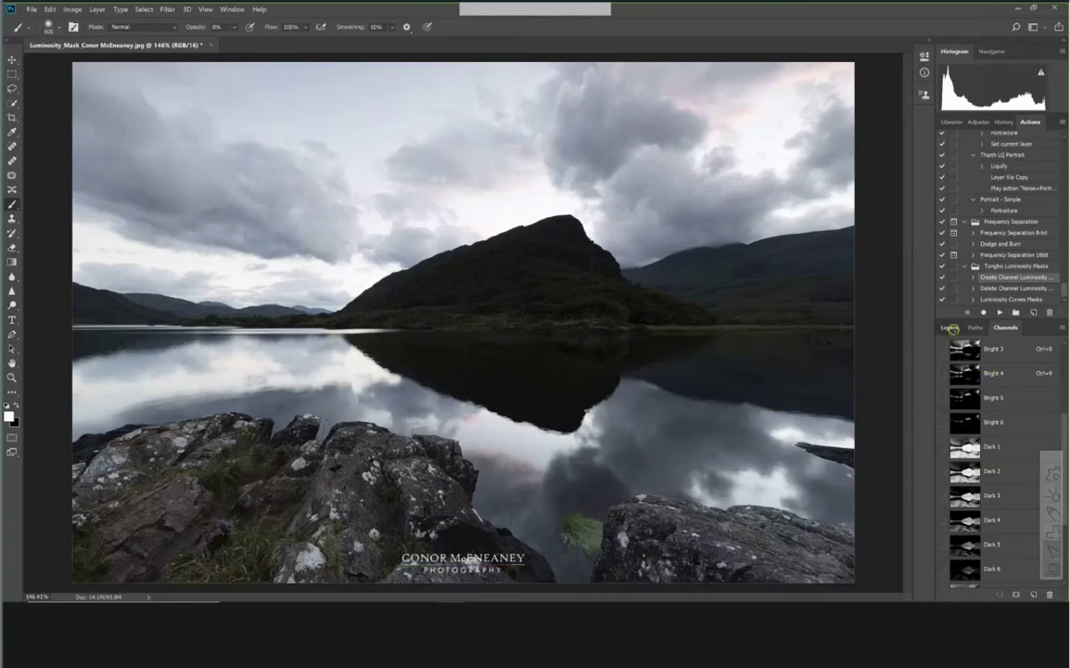
{"action": "left_click", "coordinate": [952, 328]}
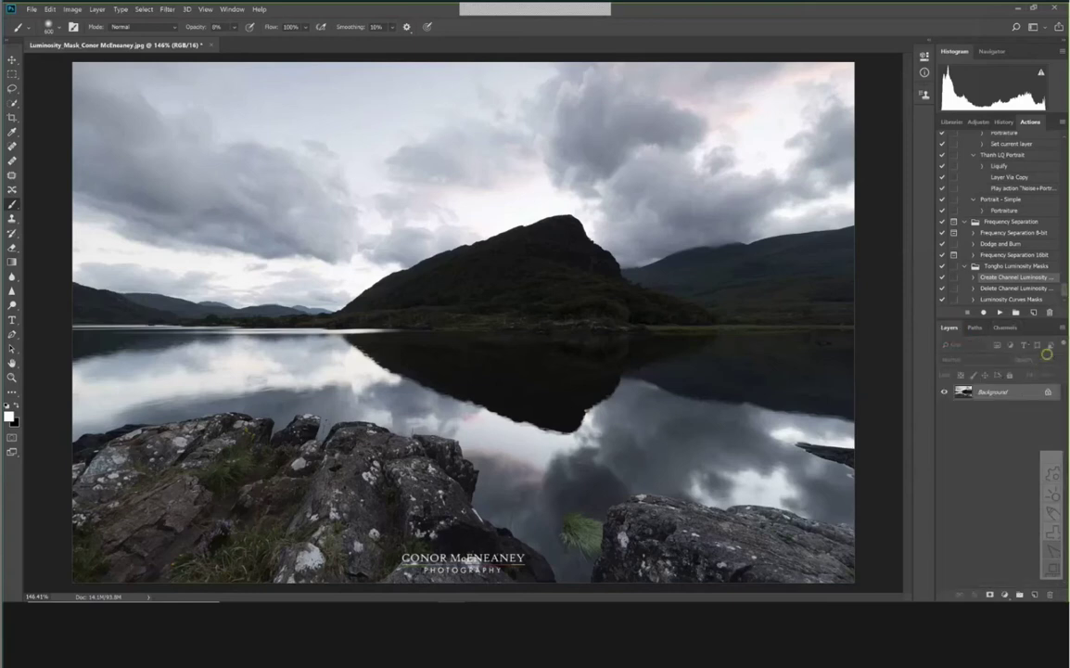
Play Create Channel Luminosity and verify the new Bright and Dark mask channels
{"action": "left_click", "coordinate": [1006, 313]}
{"action": "left_click", "coordinate": [1000, 312]}
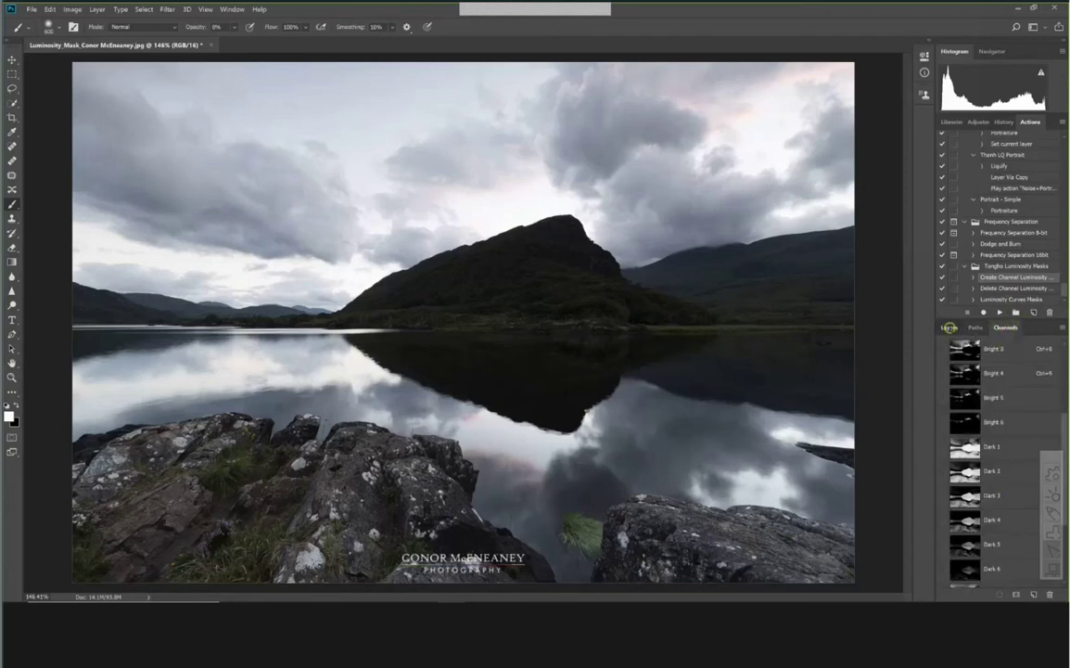
{"action": "left_click", "coordinate": [949, 328]}
{"action": "left_click", "coordinate": [990, 300]}
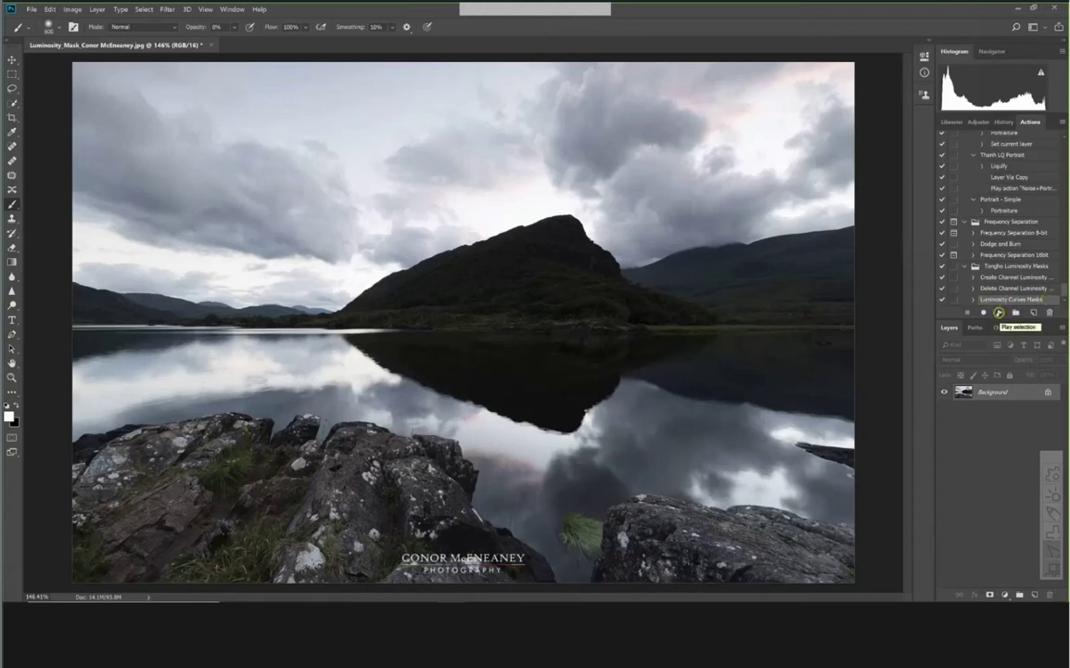
Play Luminosity Curves Masks to add Bright, Midtones and Dark curves groups above Background
{"action": "left_click", "coordinate": [999, 312]}
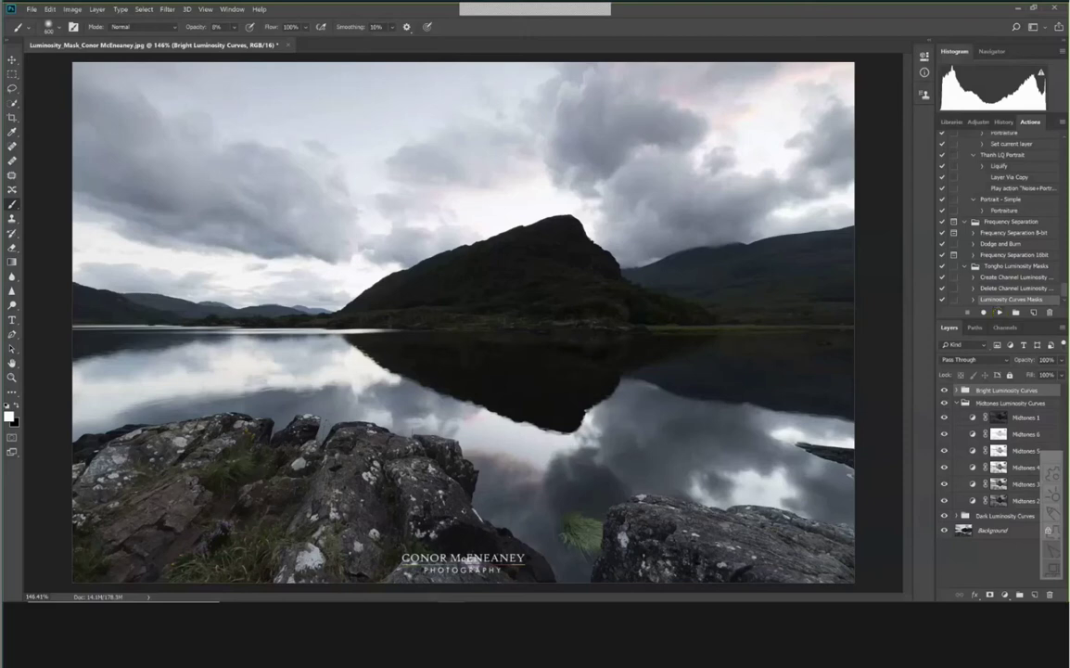
Inspect the luminosity mask channels, then collapse the Midtones Luminosity Curves group in Layers
{"action": "left_click", "coordinate": [1015, 519]}
{"action": "left_click", "coordinate": [1006, 328]}
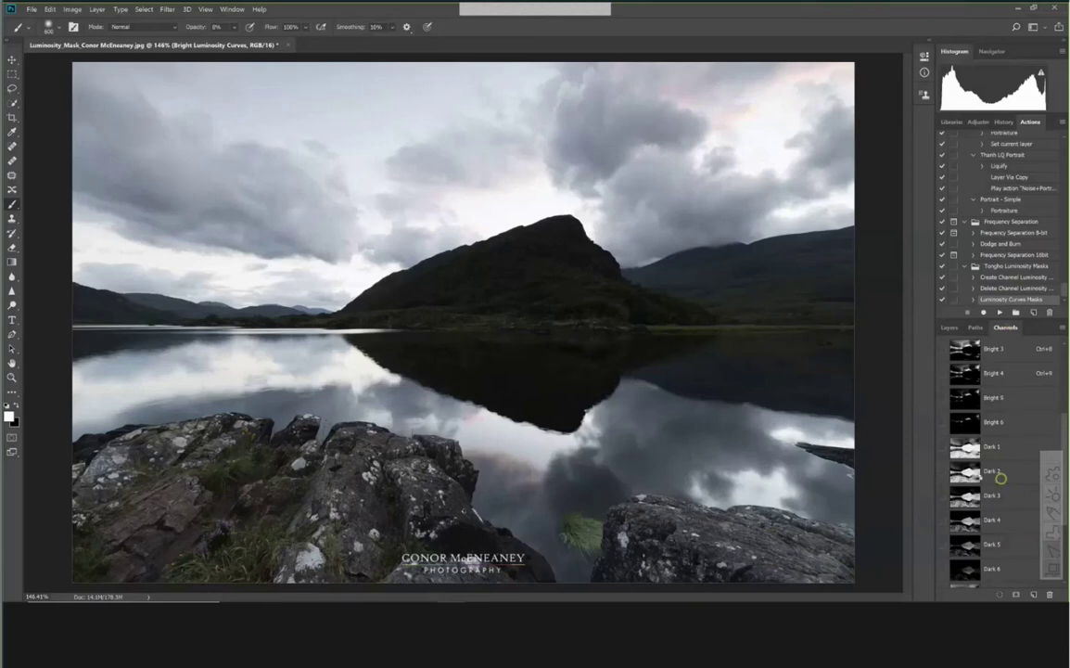
{"action": "key", "text": "ctrl"}
{"action": "left_click", "coordinate": [948, 327]}
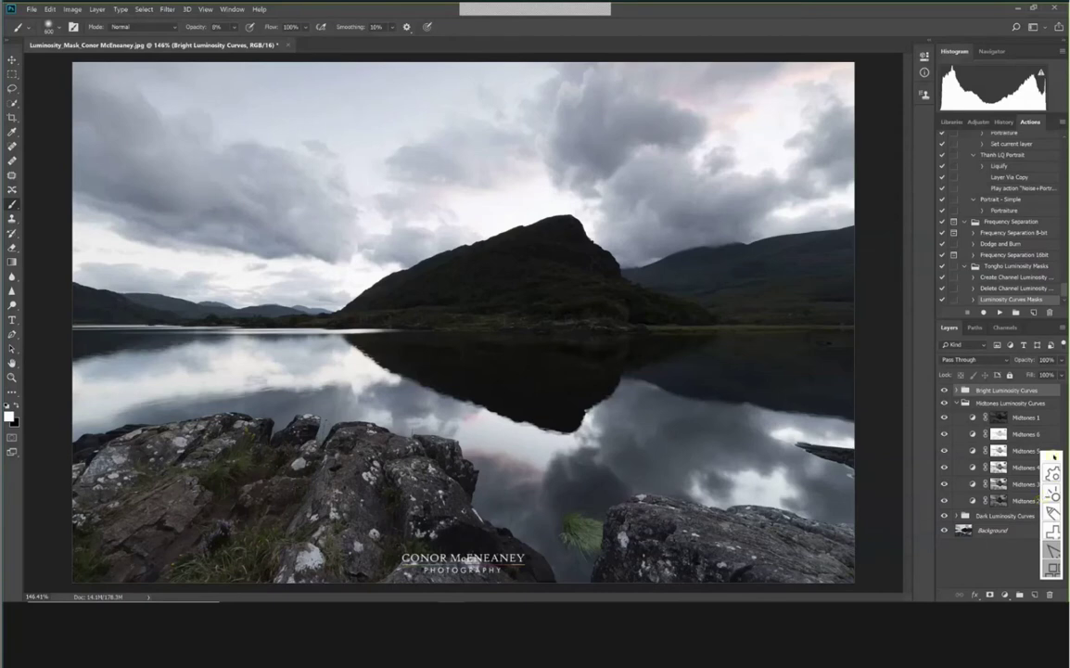
{"action": "mouse_move", "coordinate": [1054, 456]}
{"action": "left_mouse_down"}
{"action": "mouse_move", "coordinate": [905, 170]}
{"action": "mouse_move", "coordinate": [909, 151]}
{"action": "left_mouse_up"}
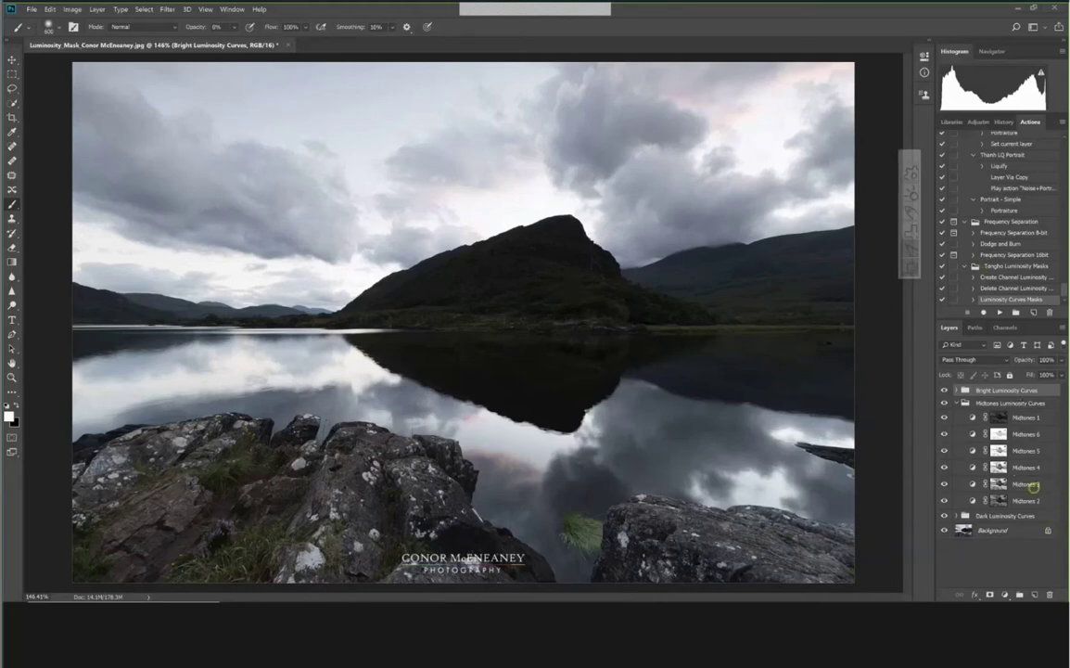
{"action": "left_click", "coordinate": [950, 402]}
{"action": "left_click", "coordinate": [958, 402]}
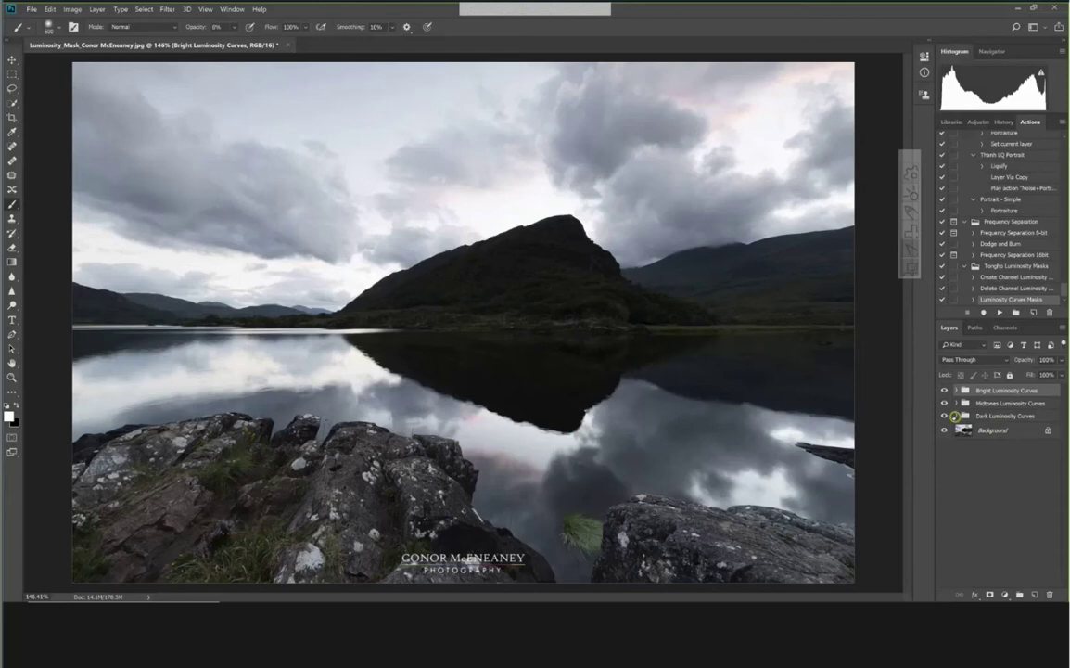
Peek into the Bright and Midtones groups, then expand Dark Luminosity Curves to show Dark 1–6
{"action": "left_click", "coordinate": [955, 390]}
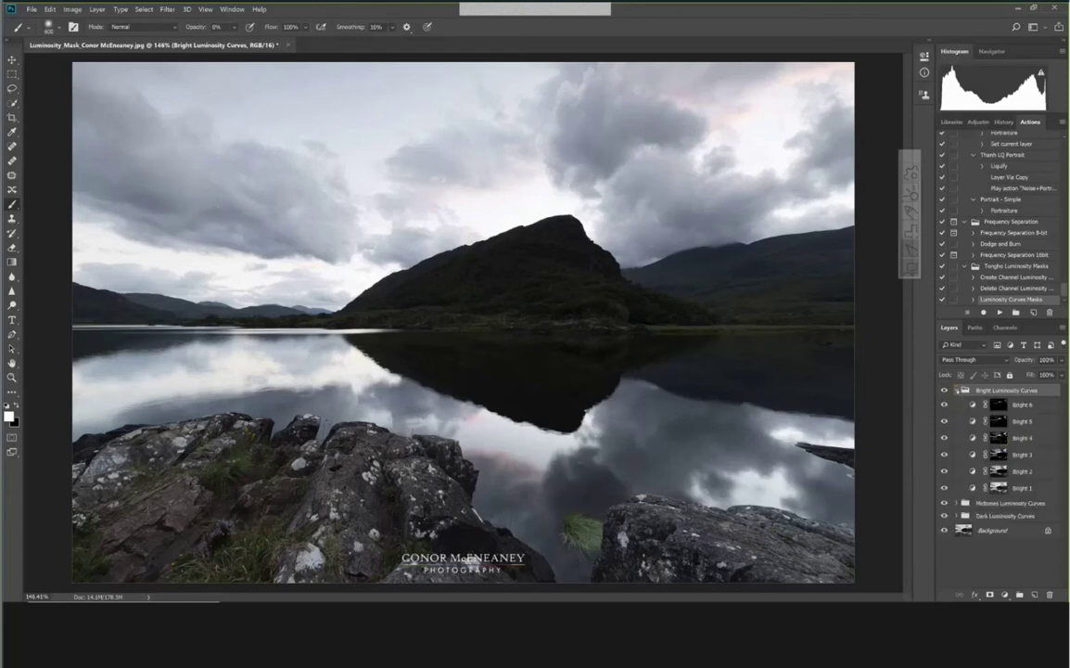
{"action": "left_click", "coordinate": [956, 391]}
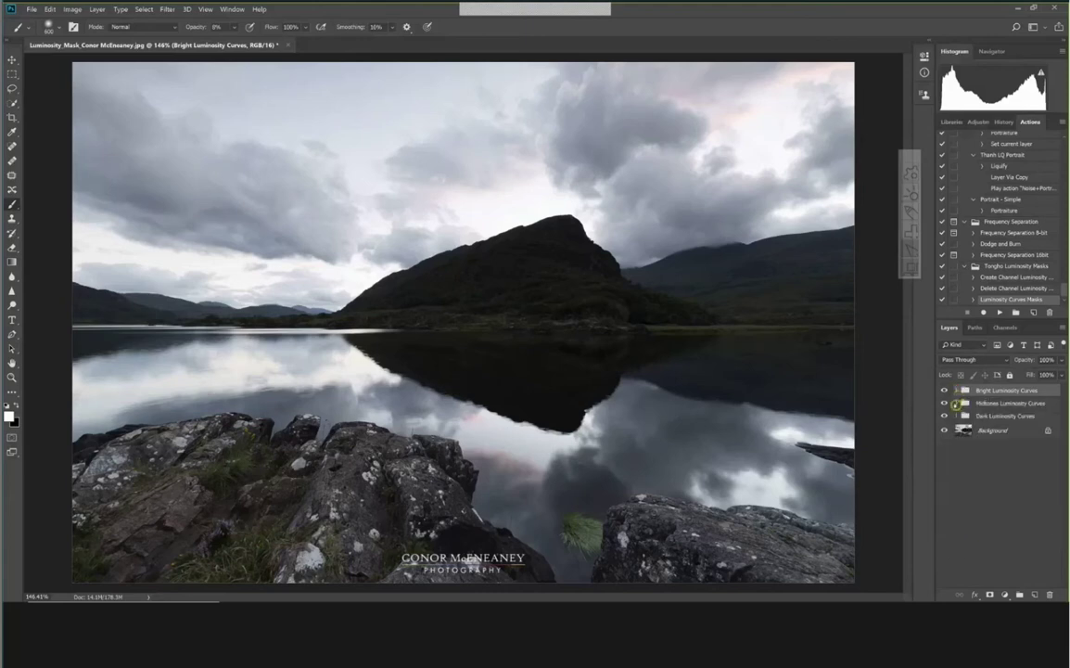
{"action": "left_click", "coordinate": [955, 403]}
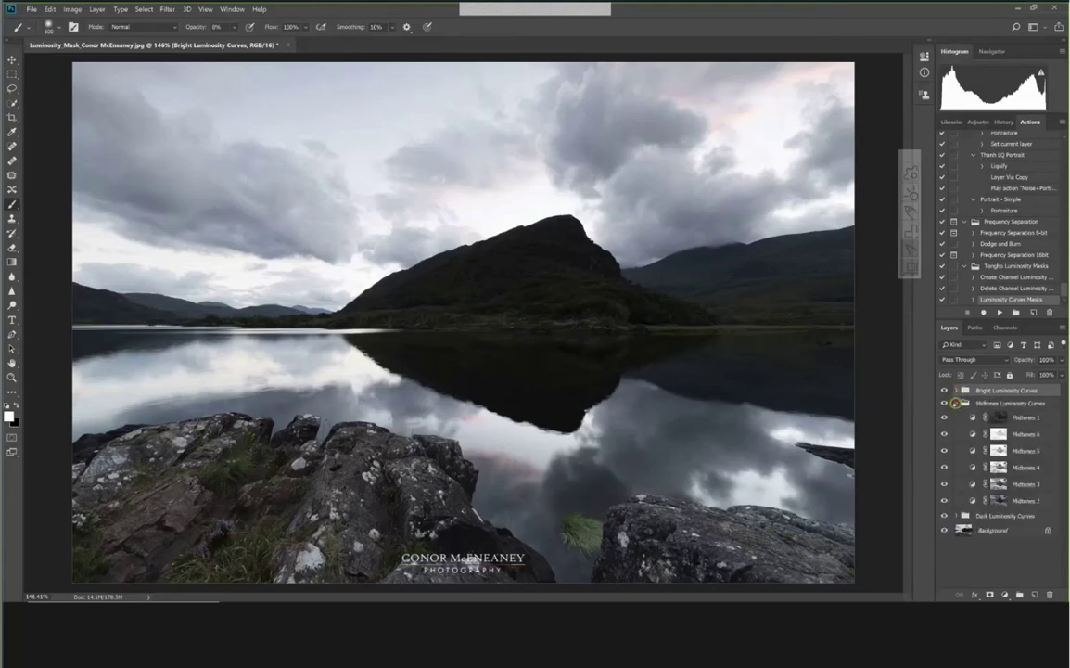
{"action": "left_click", "coordinate": [955, 403]}
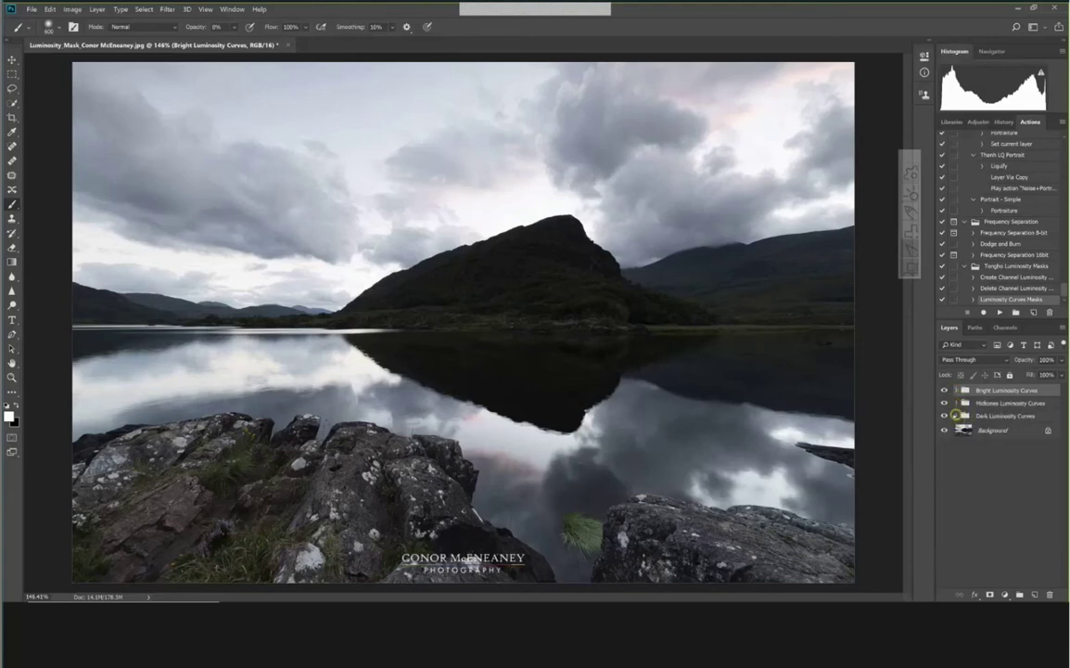
{"action": "left_click", "coordinate": [956, 416]}
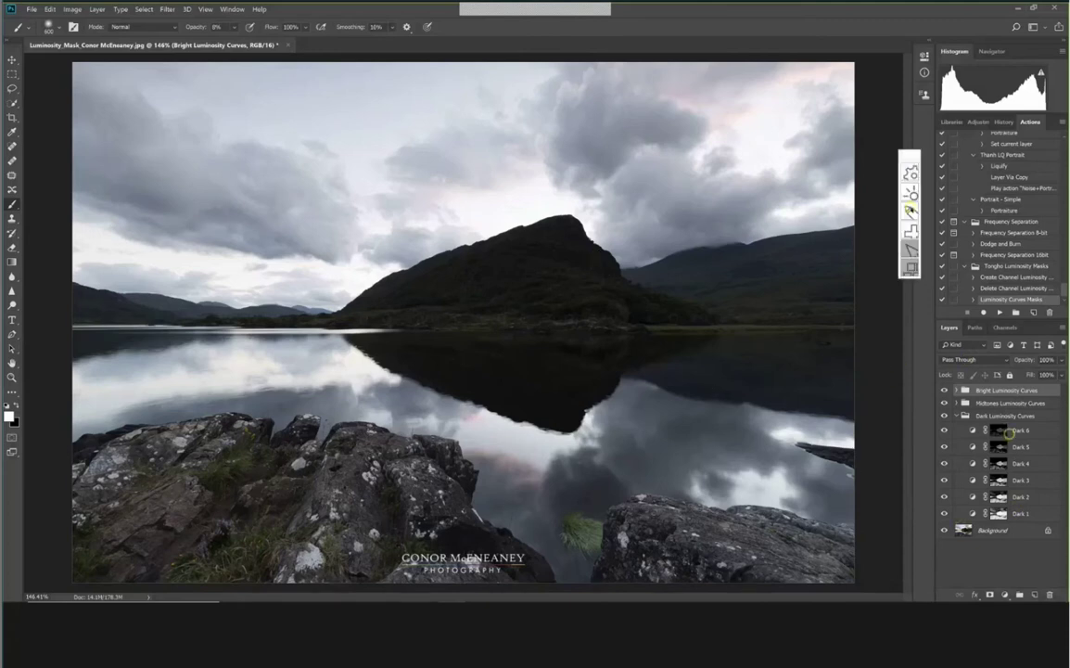
{"action": "left_click", "coordinate": [911, 212]}
{"action": "mouse_move", "coordinate": [608, 209]}
{"action": "left_mouse_down"}
{"action": "mouse_move", "coordinate": [531, 201]}
{"action": "mouse_move", "coordinate": [317, 283]}
{"action": "mouse_move", "coordinate": [366, 360]}
{"action": "mouse_move", "coordinate": [695, 380]}
{"action": "mouse_move", "coordinate": [738, 336]}
{"action": "mouse_move", "coordinate": [598, 227]}
{"action": "mouse_move", "coordinate": [590, 202]}
{"action": "left_mouse_up"}
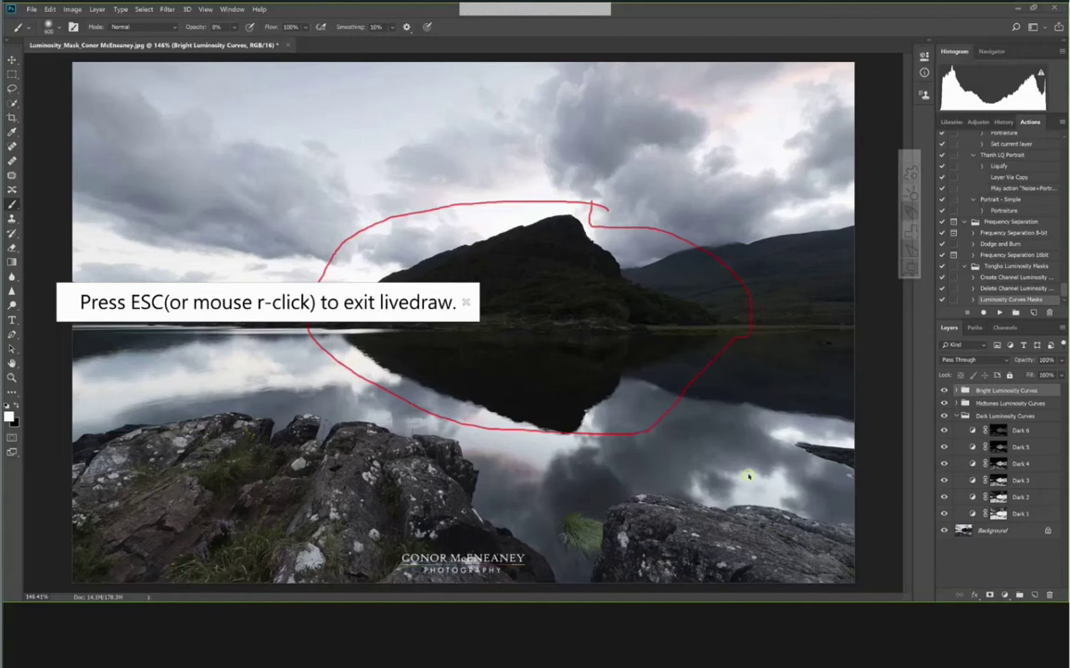
{"action": "right_click", "coordinate": [749, 476]}
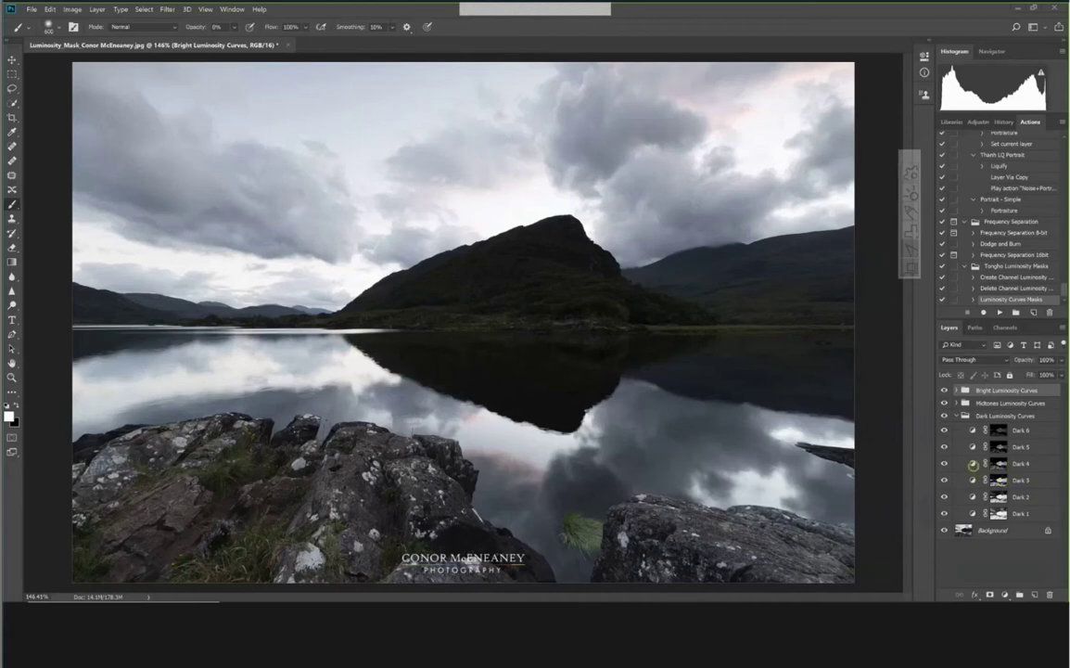
Raise the Dark 4 curve to a point at input 40, output 100, and anchor its low end
{"action": "left_click", "coordinate": [971, 463]}
{"action": "double_click", "coordinate": [971, 463]}
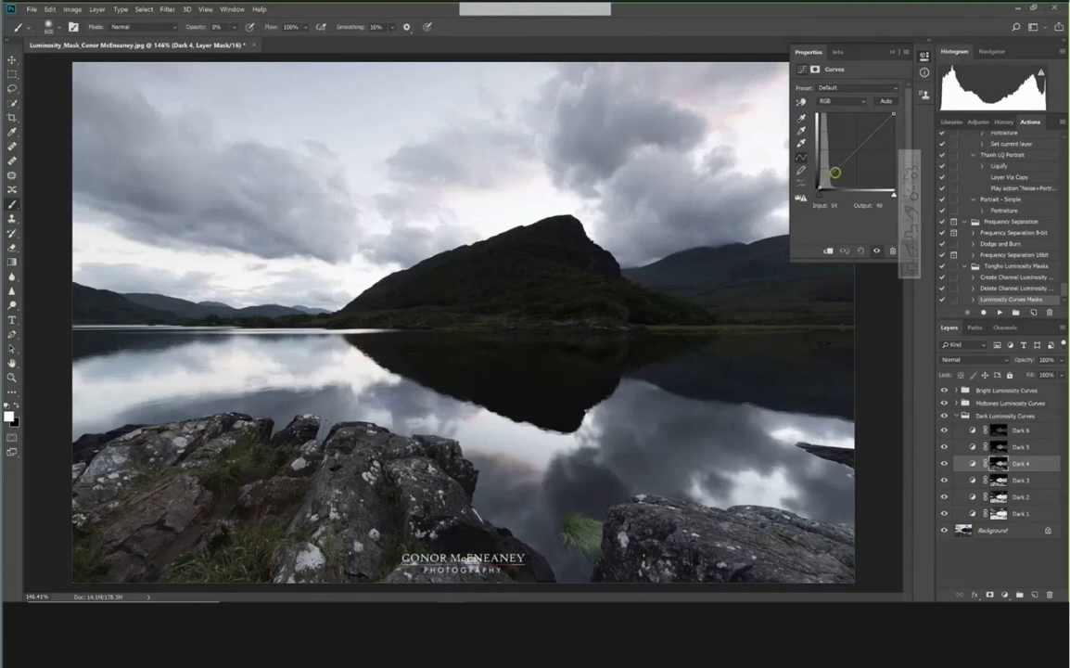
{"action": "left_click_drag", "start_coordinate": [835, 171], "coordinate": [826, 159]}
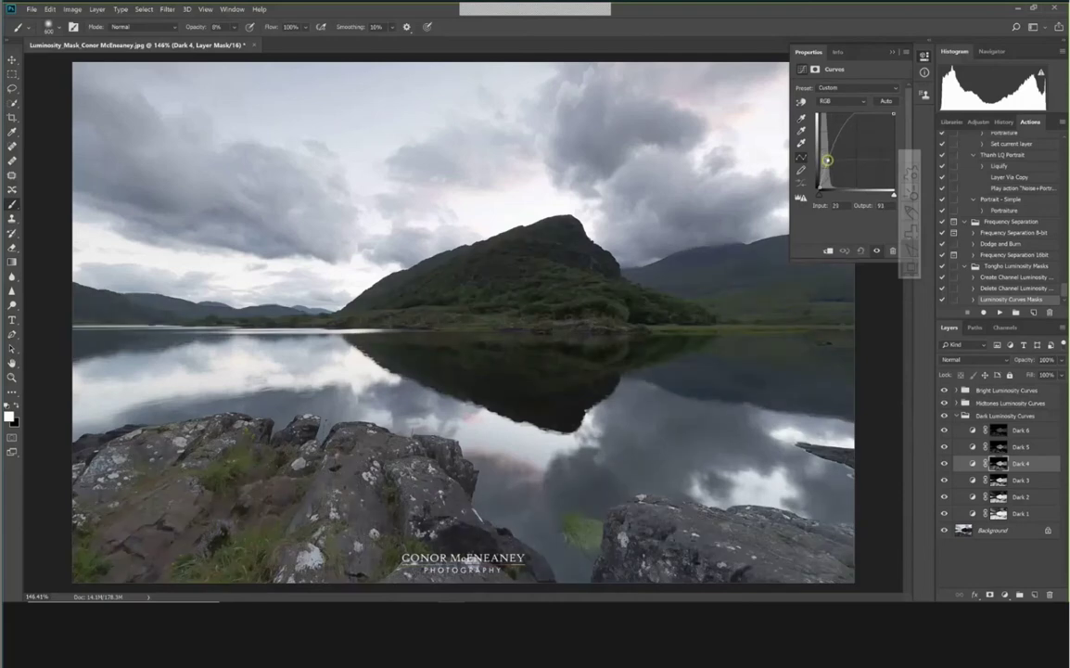
{"action": "left_click_drag", "start_coordinate": [826, 159], "coordinate": [830, 160]}
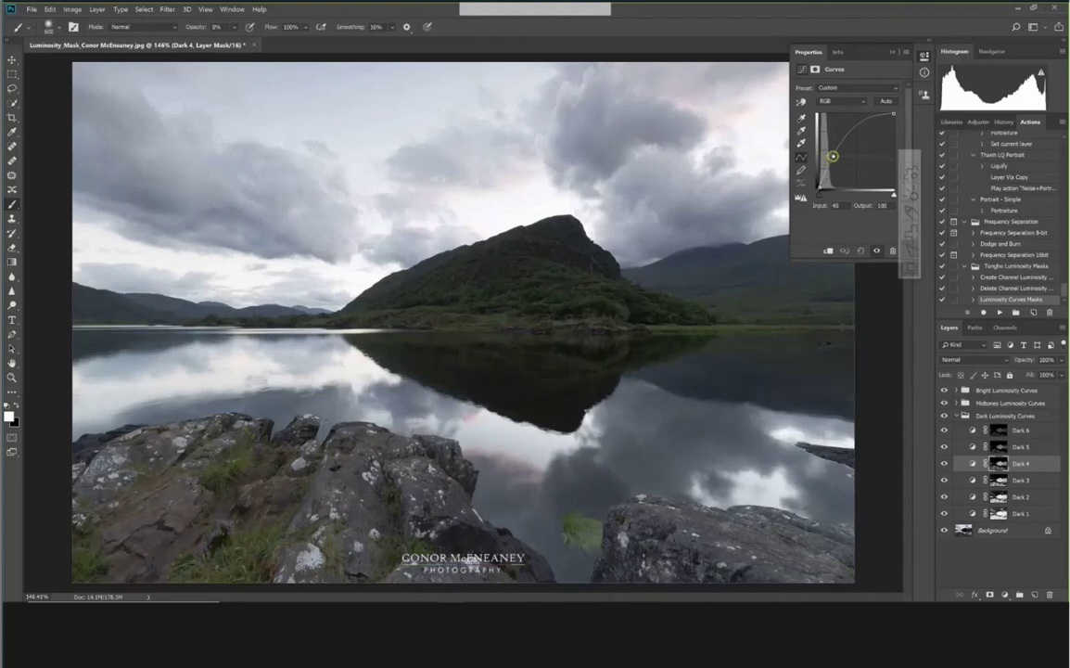
{"action": "left_click", "coordinate": [820, 187]}
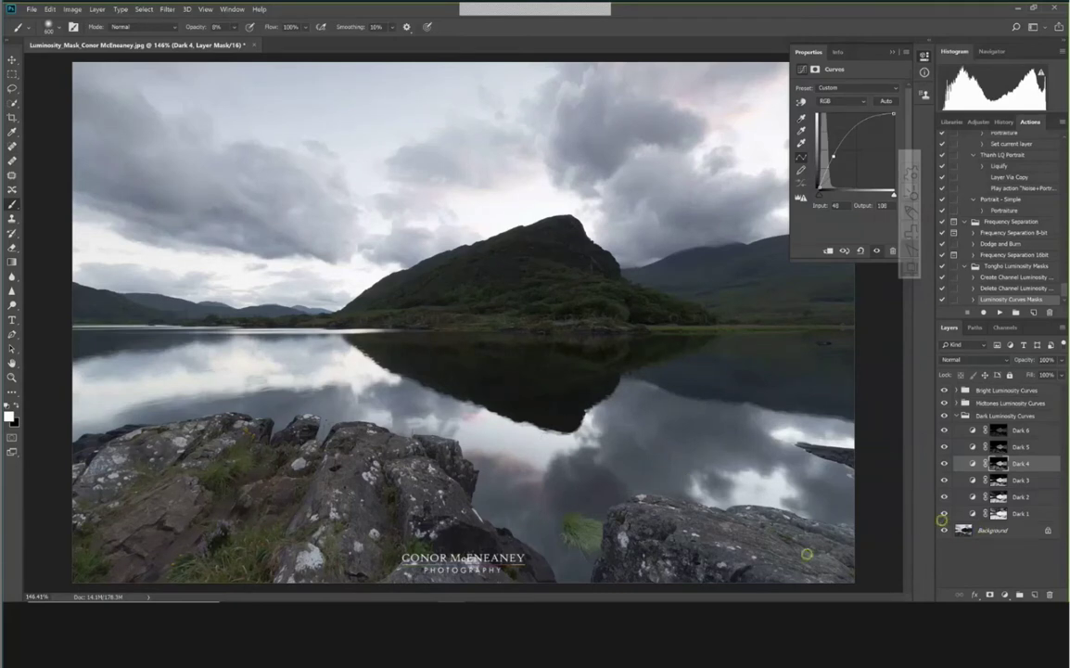
Paint black at low opacity on the Dark 4 mask over the left foreground rocks
{"action": "left_click", "coordinate": [999, 464]}
{"action": "left_click", "coordinate": [16, 405]}
{"action": "key", "text": "shift"}
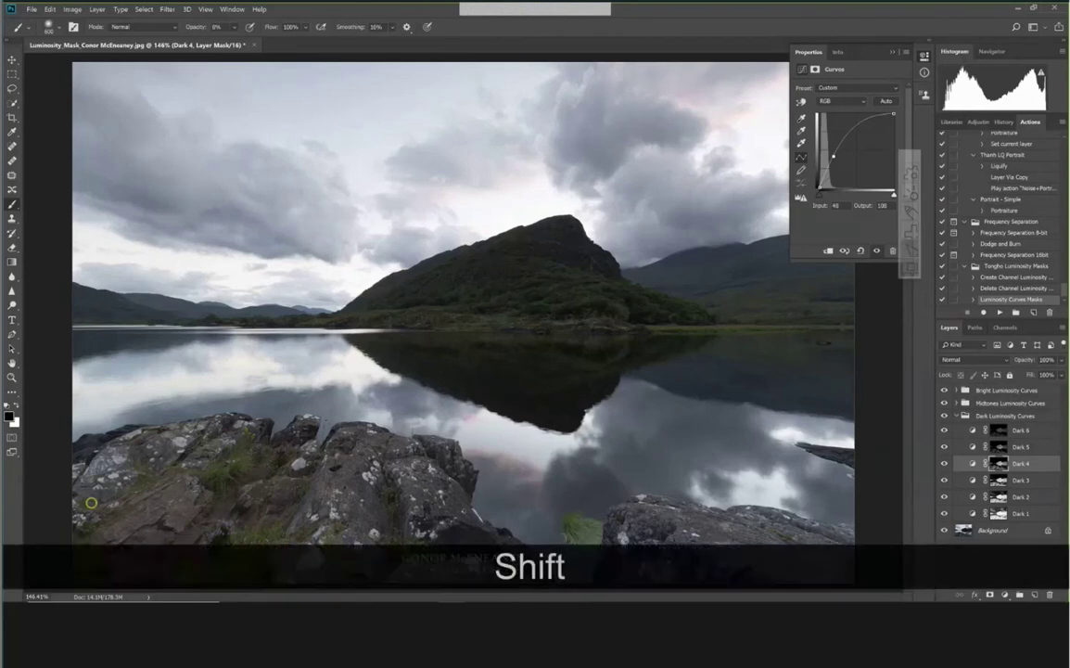
{"action": "left_click", "coordinate": [842, 509], "text": "shift"}
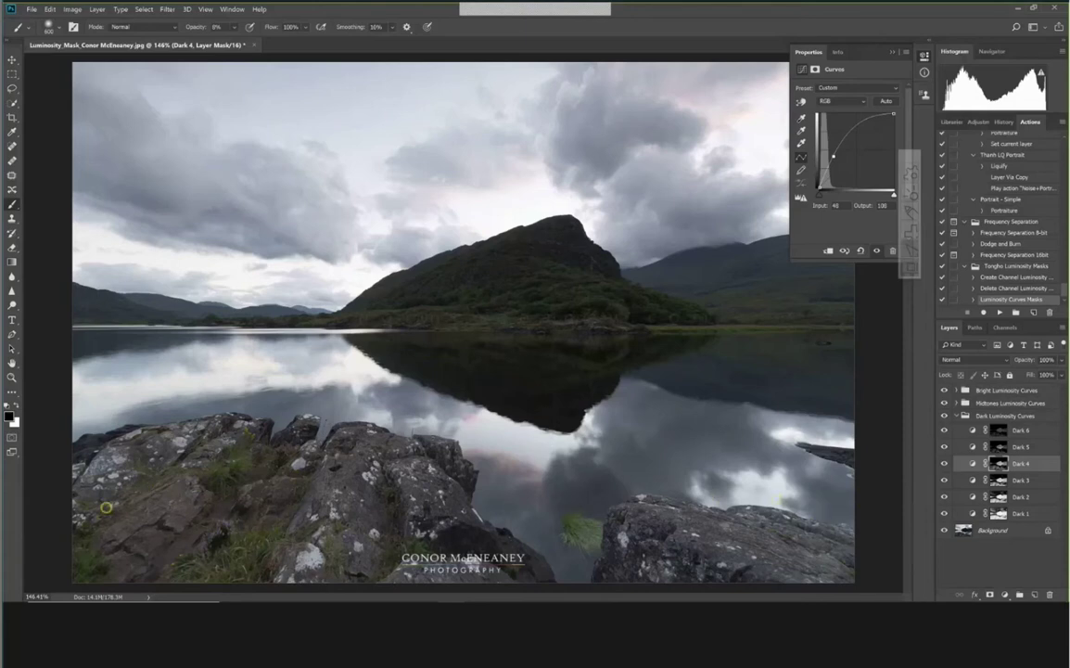
{"action": "left_click", "coordinate": [149, 487]}
{"action": "left_click", "coordinate": [999, 463]}
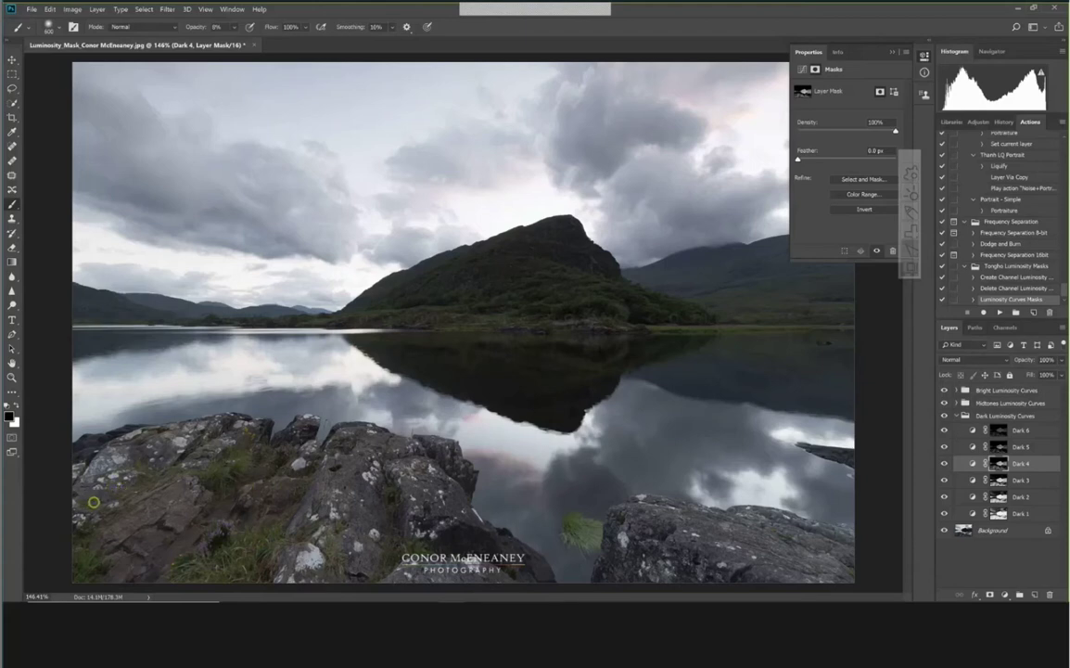
Raise the brush opacity to 100% and paint black over the left rocks on the Dark 4 mask
{"action": "key", "text": "shift"}
{"action": "left_click", "coordinate": [226, 27]}
{"action": "mouse_move", "coordinate": [233, 40]}
{"action": "left_mouse_down"}
{"action": "mouse_move", "coordinate": [283, 40]}
{"action": "mouse_move", "coordinate": [295, 62]}
{"action": "left_mouse_up"}
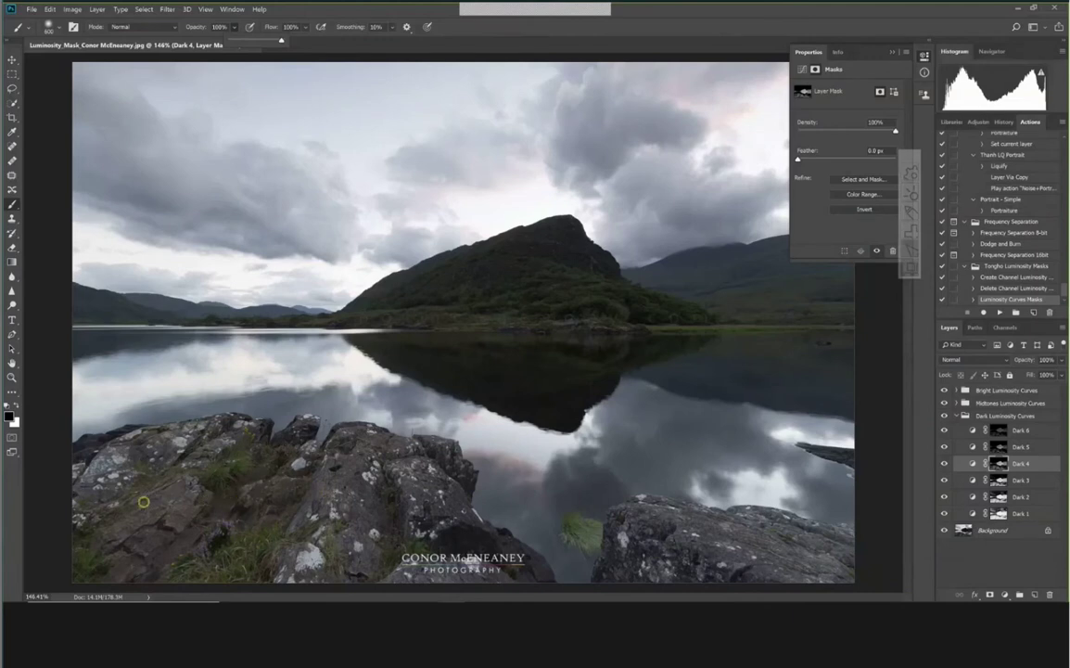
{"action": "key", "text": "shift"}
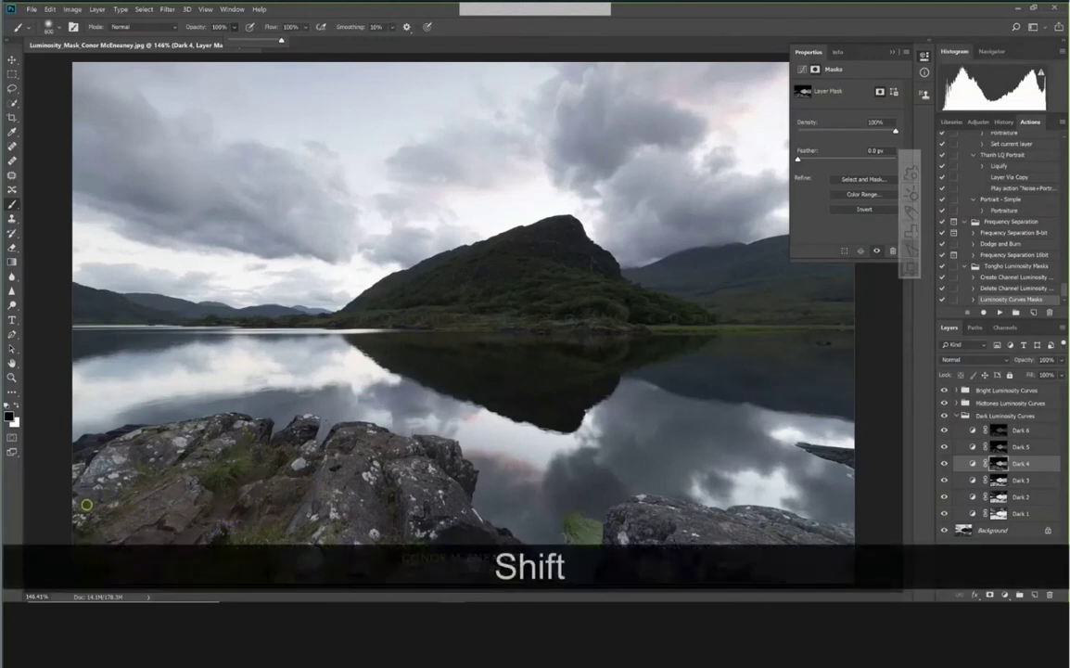
{"action": "left_click", "coordinate": [92, 508], "text": "shift"}
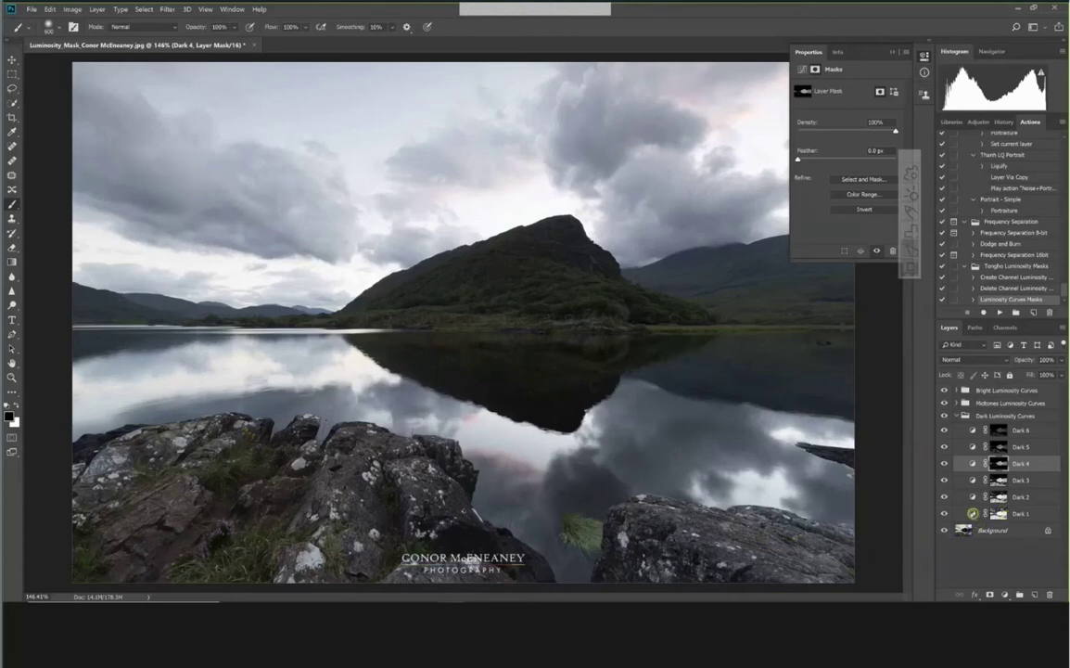
Reshape the Dark 1 curve by pulling its mid point slightly and adding a dark-end point
{"action": "left_click", "coordinate": [971, 513]}
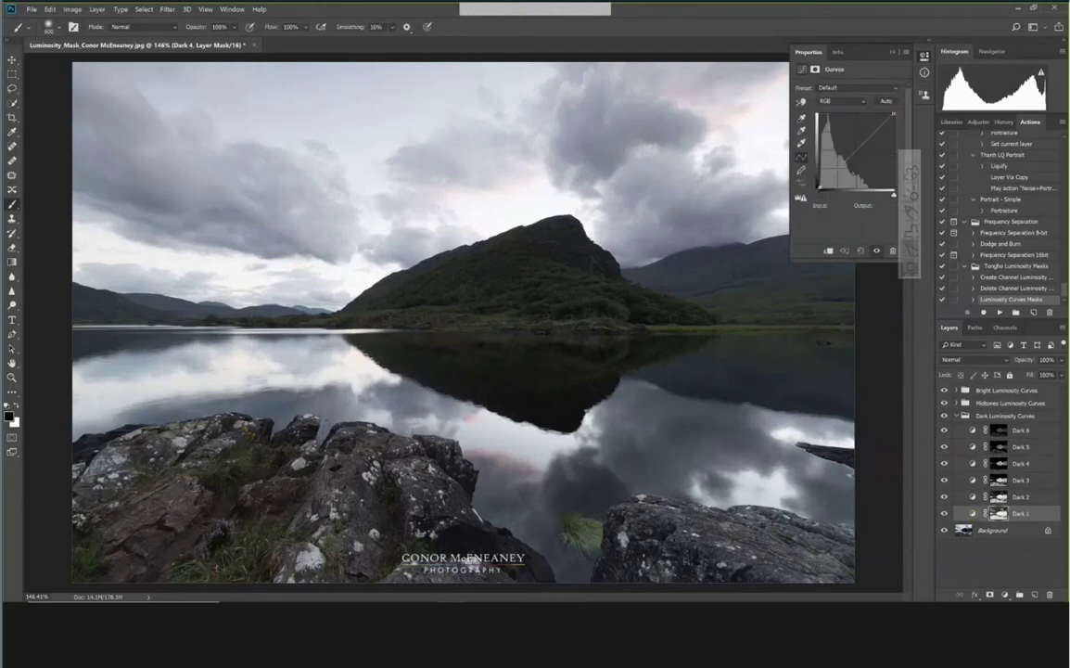
{"action": "left_click_drag", "start_coordinate": [849, 156], "coordinate": [845, 153]}
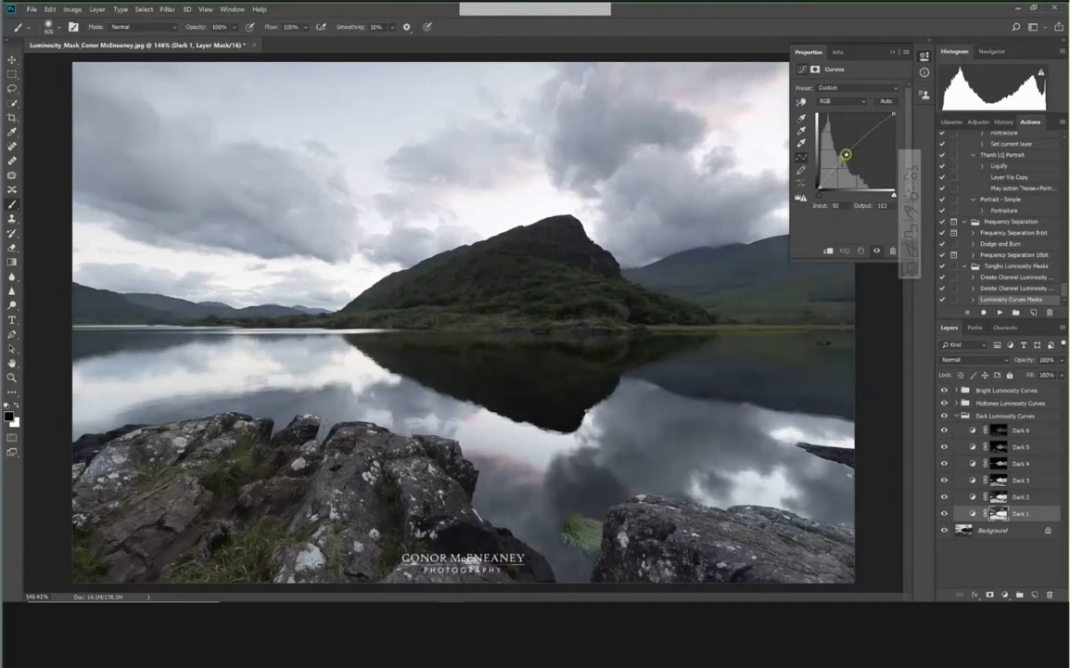
{"action": "left_click", "coordinate": [825, 180]}
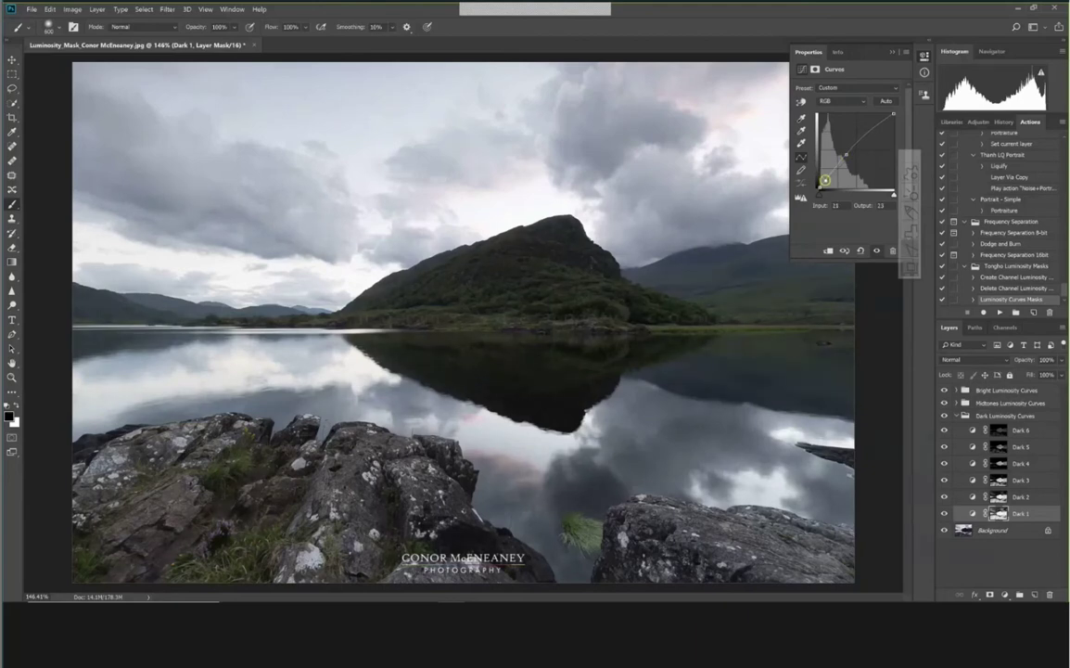
{"action": "left_click_drag", "start_coordinate": [825, 180], "coordinate": [826, 181]}
Collapse the Dark Luminosity Curves group and expand Bright Luminosity Curves
{"action": "left_click", "coordinate": [957, 415]}
{"action": "left_click", "coordinate": [955, 416]}
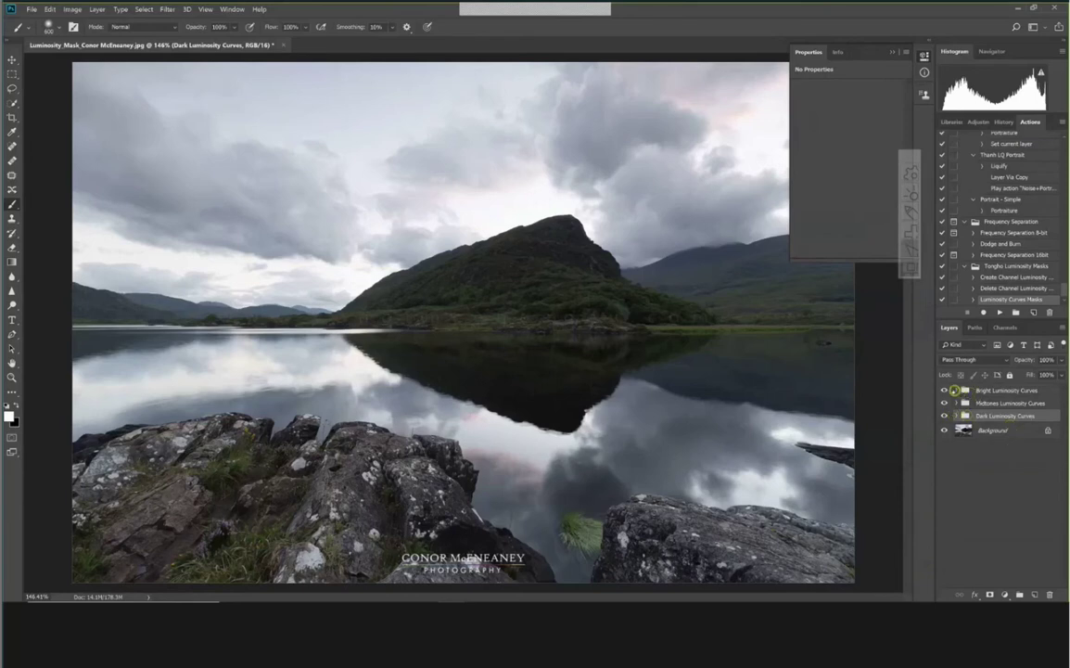
{"action": "left_click", "coordinate": [956, 391]}
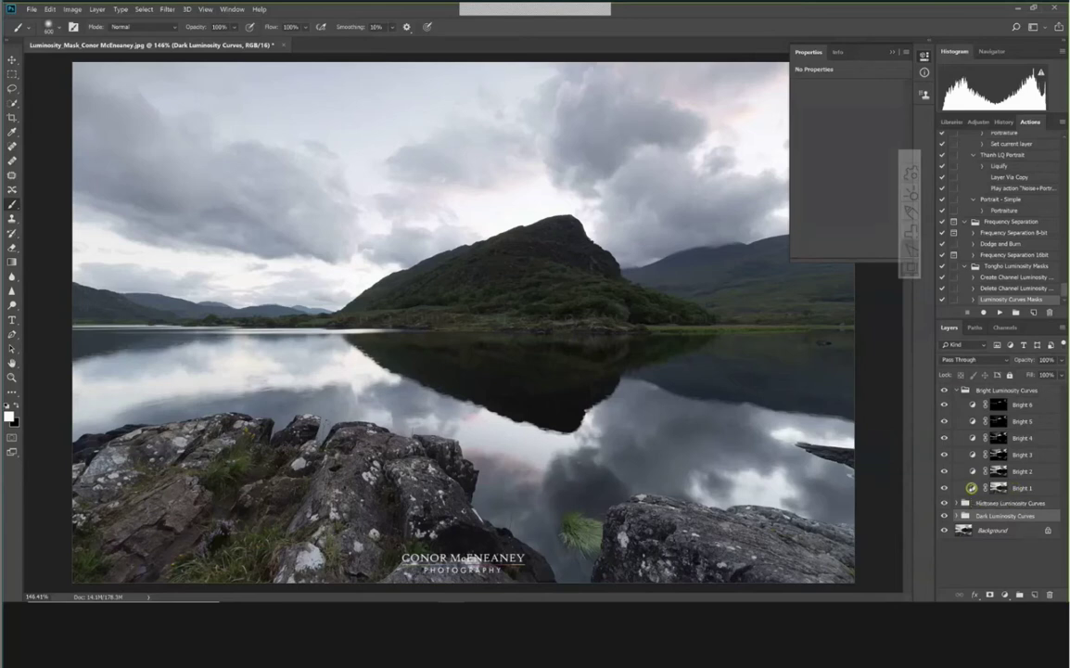
Pull a mid point on the Bright 1 curve down to about Input 157 / Output 111
{"action": "left_click", "coordinate": [971, 487]}
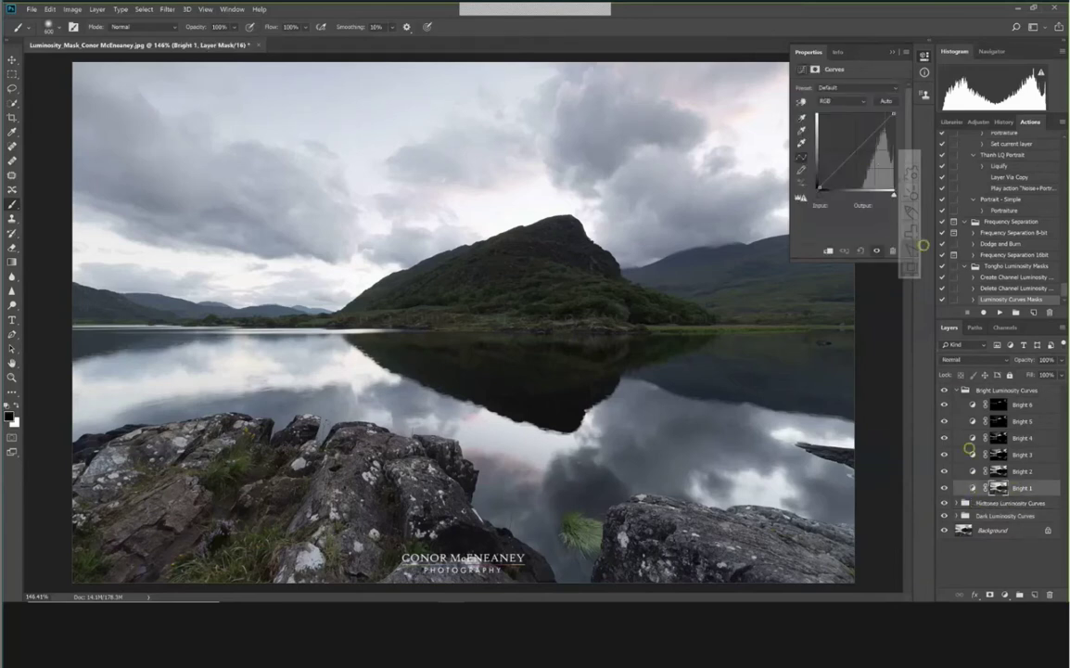
{"action": "left_click", "coordinate": [856, 149]}
{"action": "left_click_drag", "start_coordinate": [856, 149], "coordinate": [862, 155]}
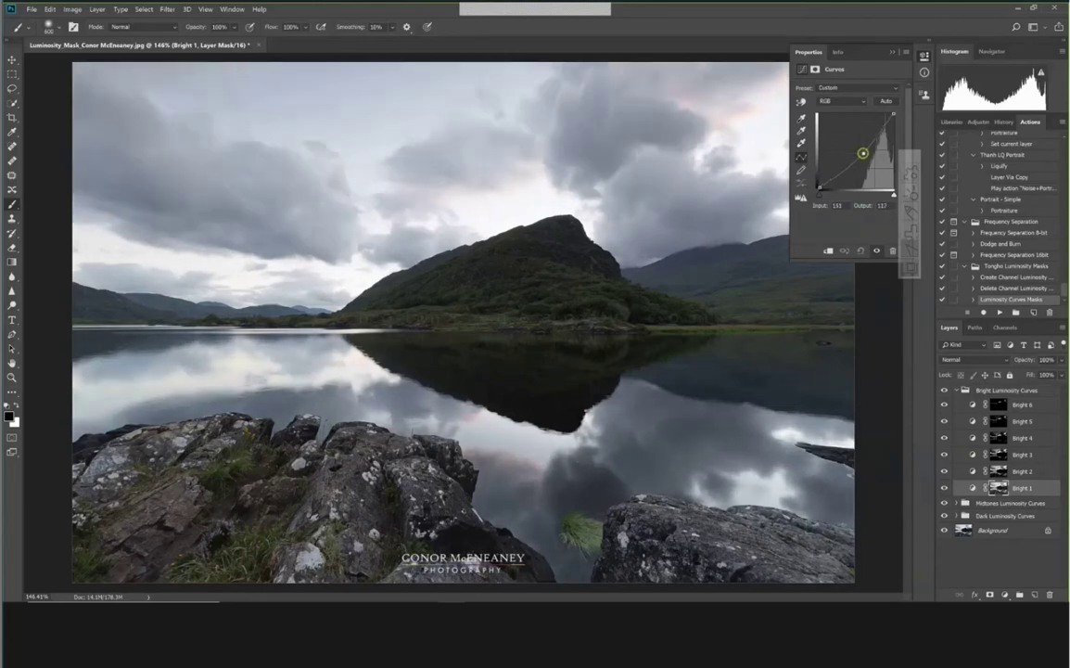
{"action": "left_click_drag", "start_coordinate": [862, 155], "coordinate": [865, 155]}
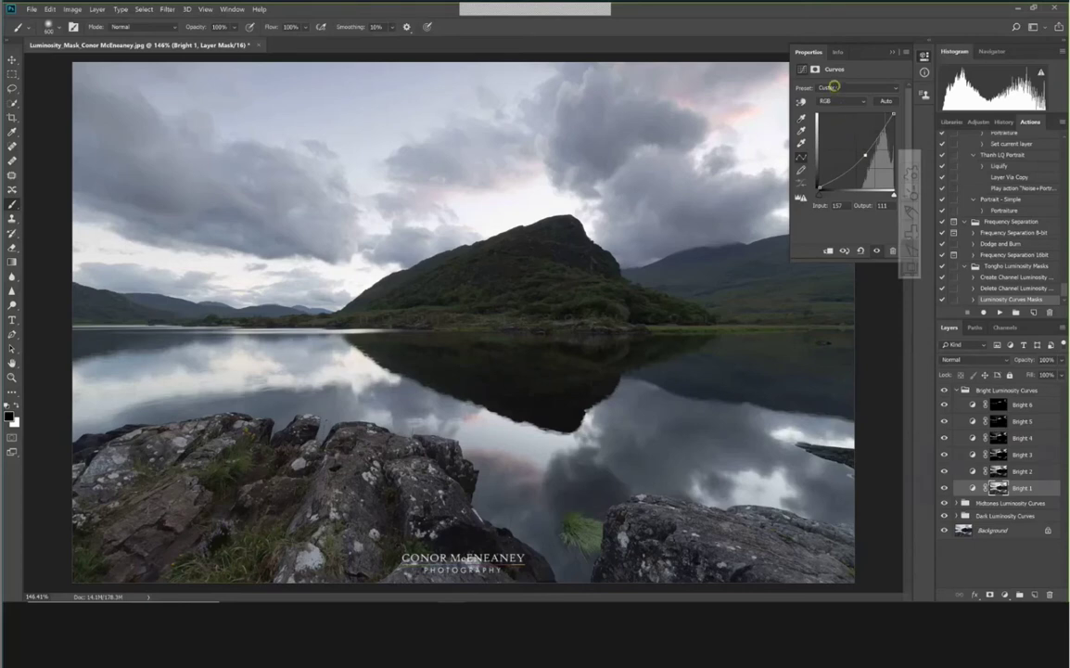
Raise the Bright 1 red-channel curve slightly for a pink sky cast, then return to RGB
{"action": "left_click", "coordinate": [835, 100]}
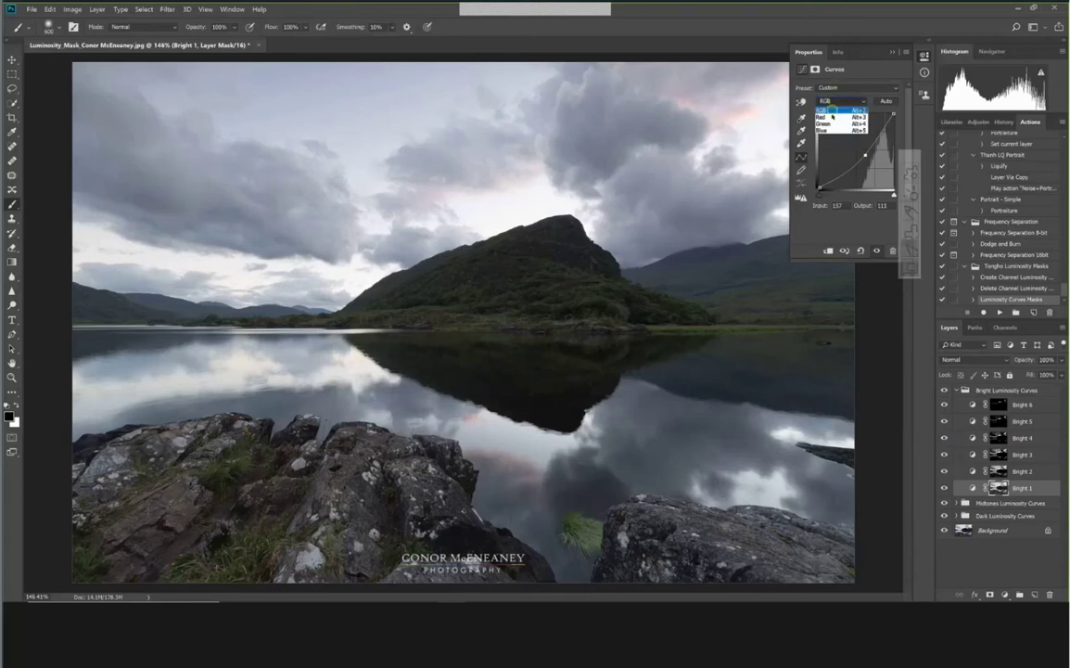
{"action": "left_click", "coordinate": [824, 117]}
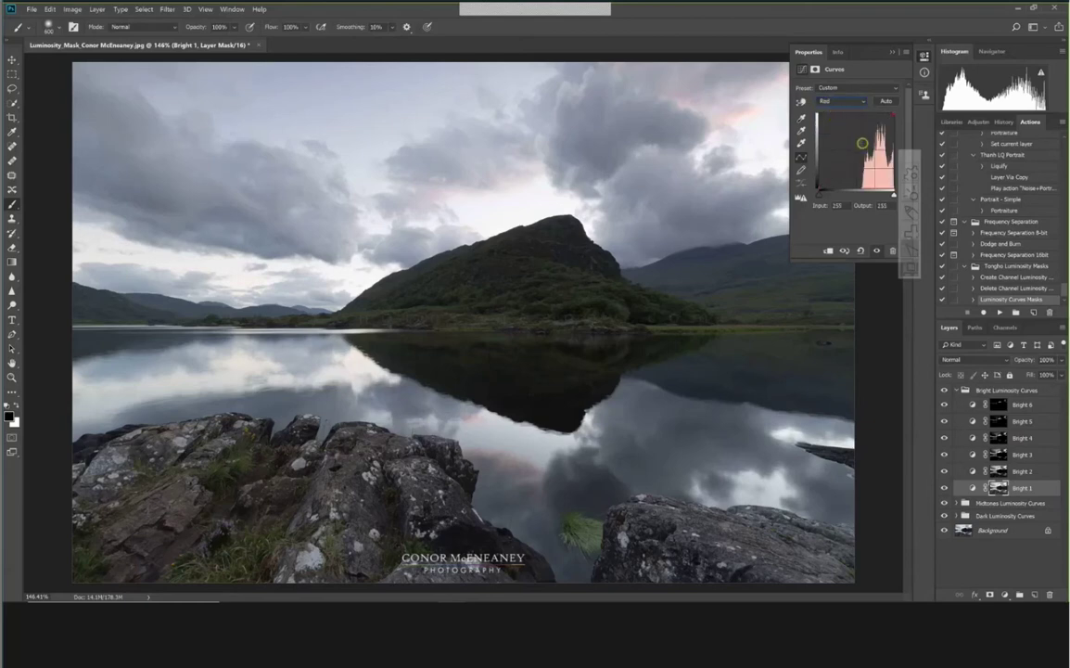
{"action": "left_click_drag", "start_coordinate": [862, 144], "coordinate": [864, 146]}
{"action": "left_click_drag", "start_coordinate": [777, 130], "coordinate": [779, 126]}
{"action": "left_click", "coordinate": [777, 128]}
{"action": "left_click_drag", "start_coordinate": [777, 130], "coordinate": [777, 126]}
{"action": "left_click", "coordinate": [837, 101]}
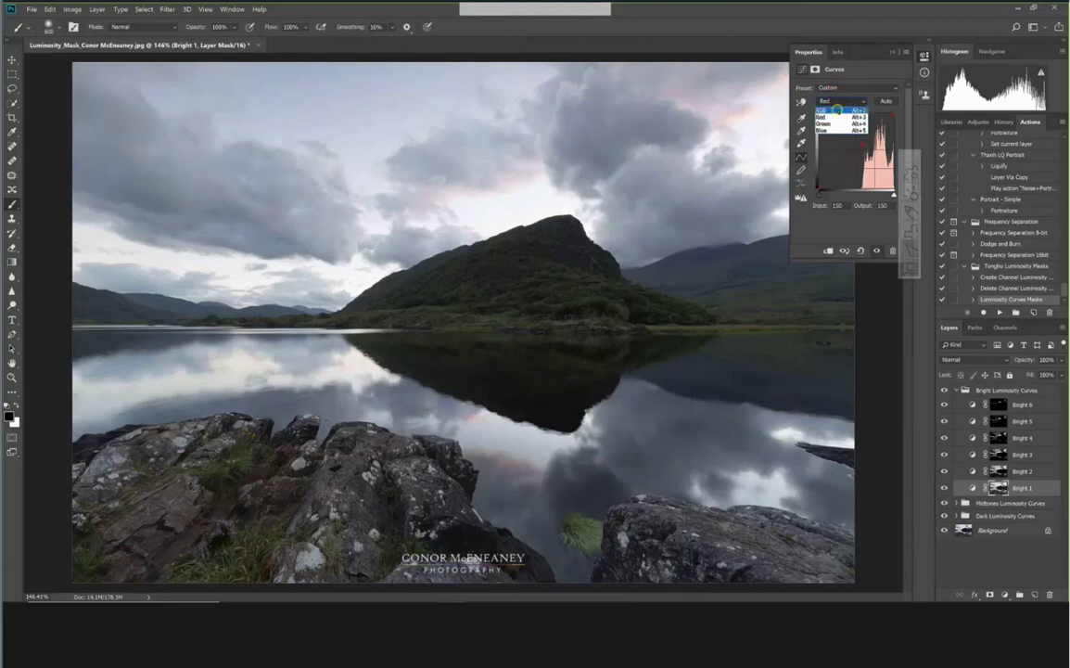
{"action": "left_click", "coordinate": [838, 109]}
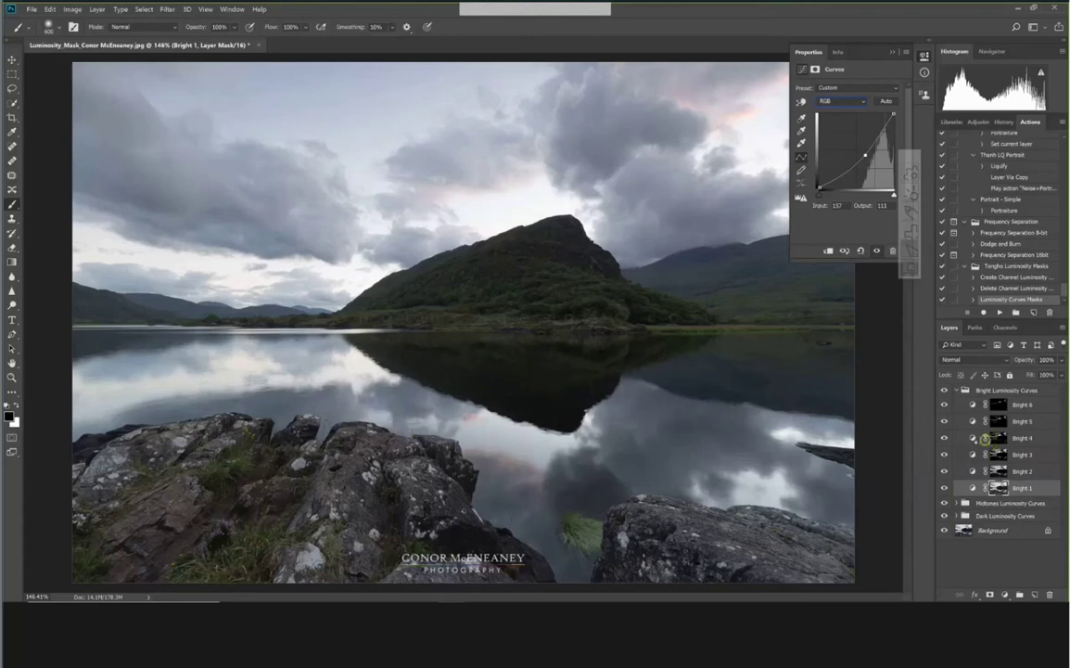
On Bright 4, pull the upper RGB curve down, switch to the Red channel, then close Properties
{"action": "left_click", "coordinate": [972, 438]}
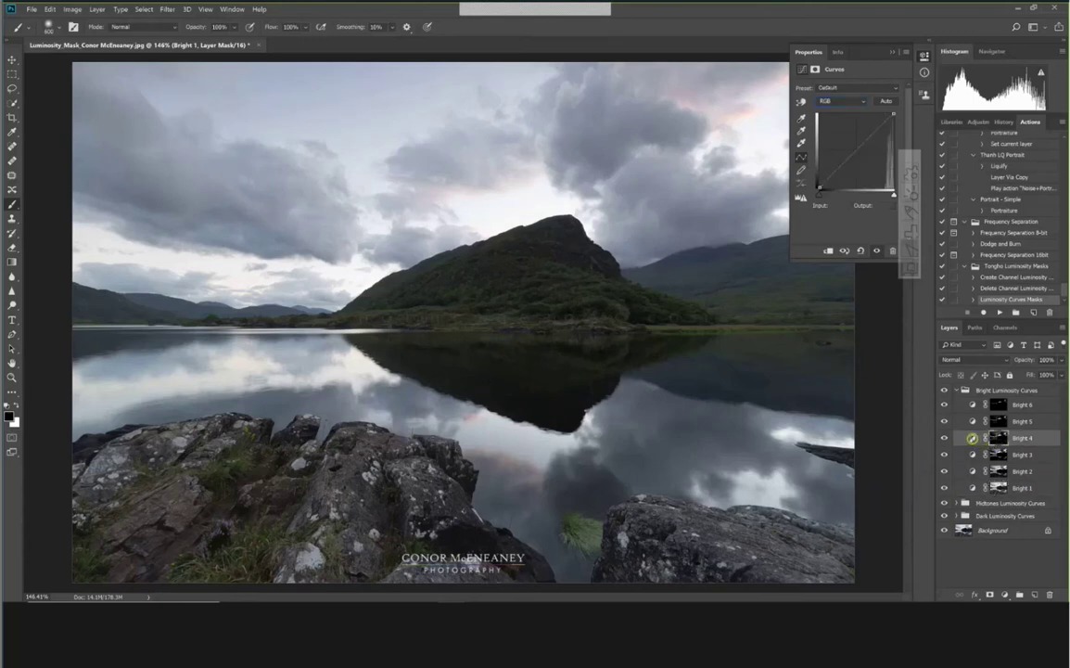
{"action": "mouse_move", "coordinate": [889, 119]}
{"action": "left_mouse_down"}
{"action": "mouse_move", "coordinate": [888, 138]}
{"action": "mouse_move", "coordinate": [874, 135]}
{"action": "left_mouse_up"}
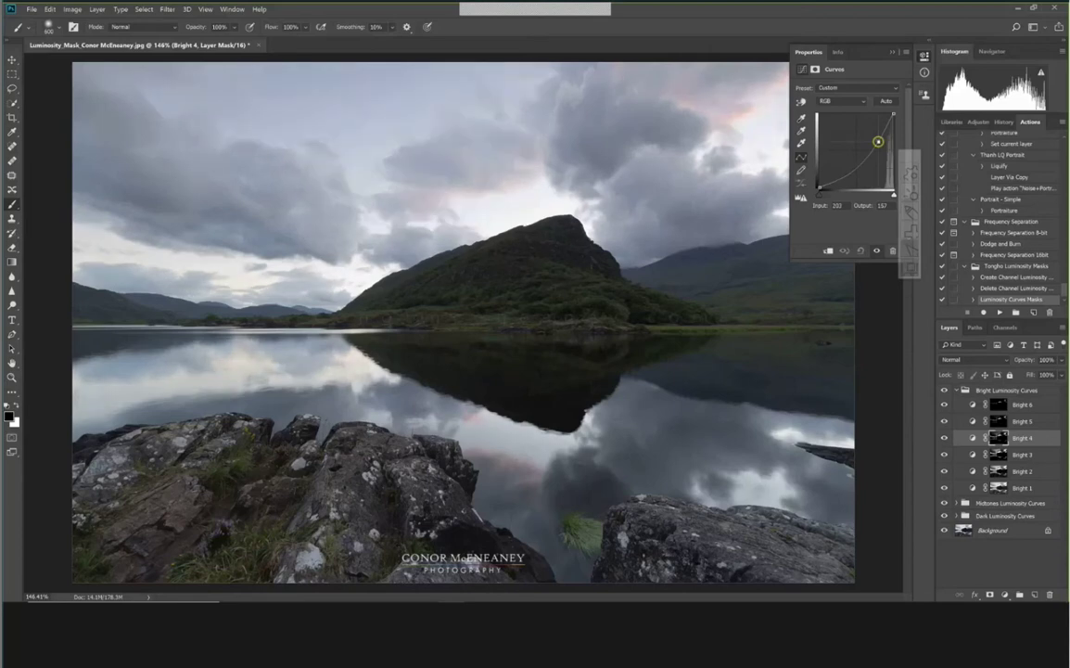
{"action": "left_click", "coordinate": [841, 101]}
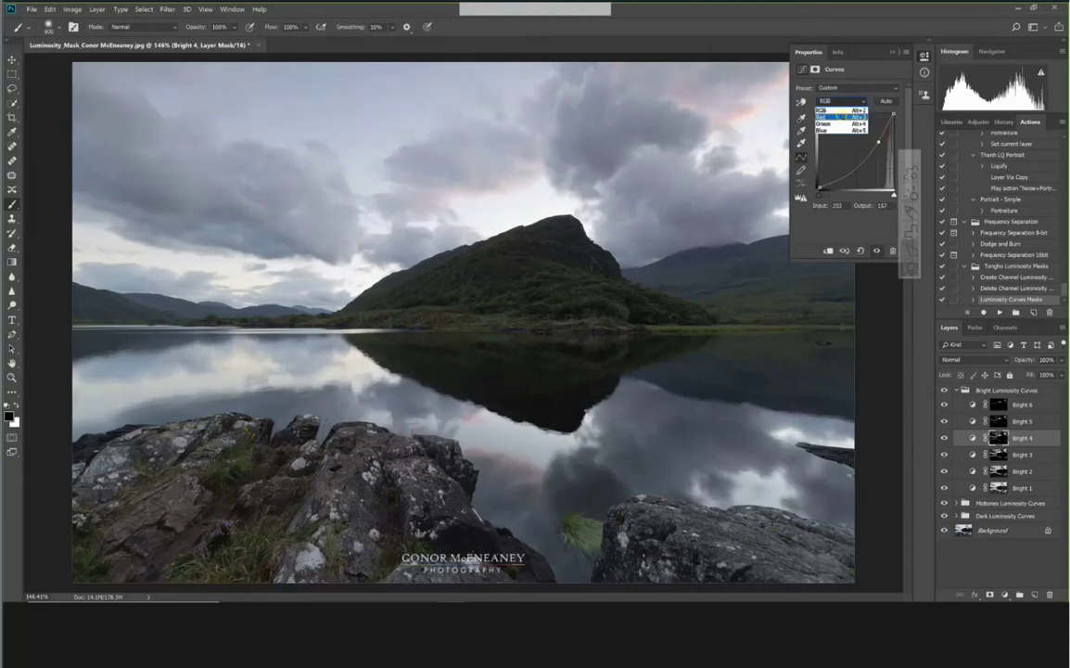
{"action": "left_click", "coordinate": [821, 116]}
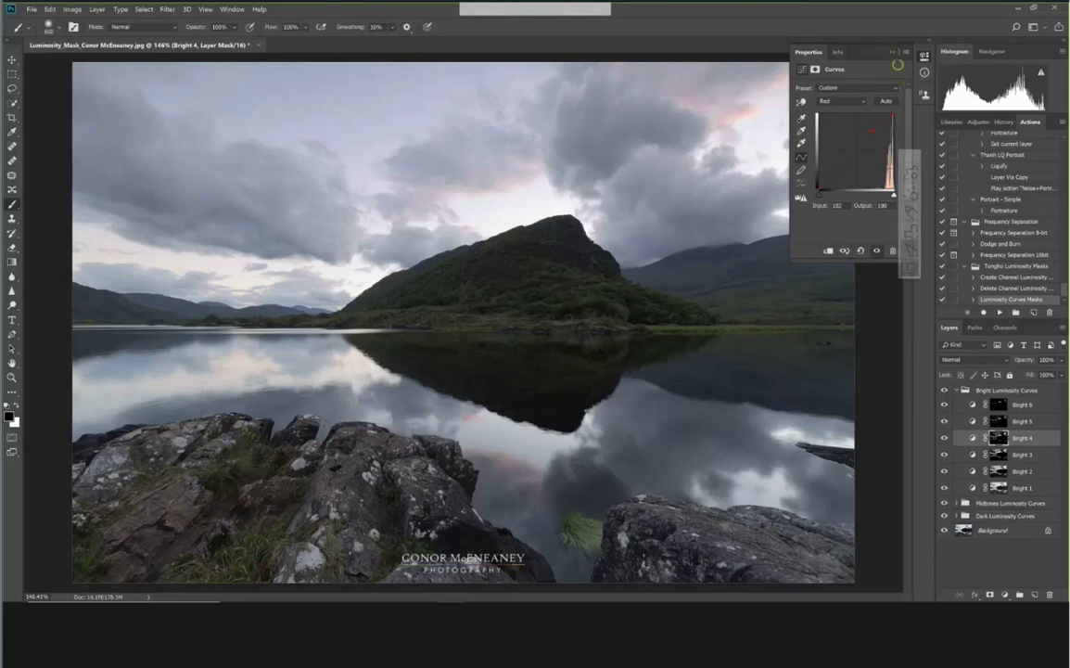
{"action": "left_click", "coordinate": [892, 52]}
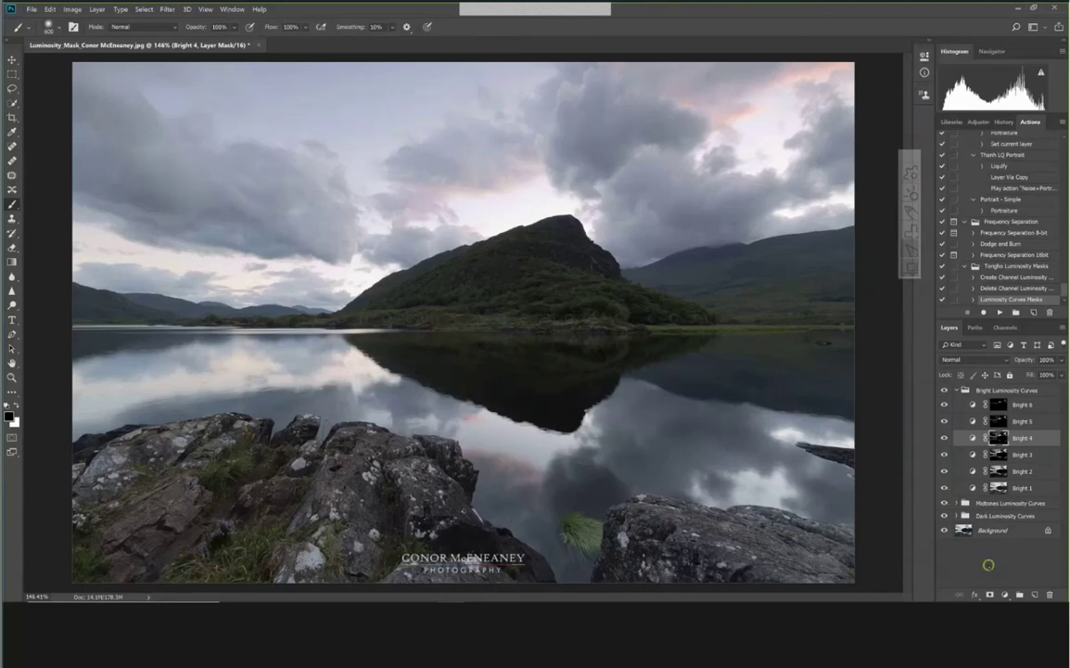
{"action": "key", "text": "alt"}
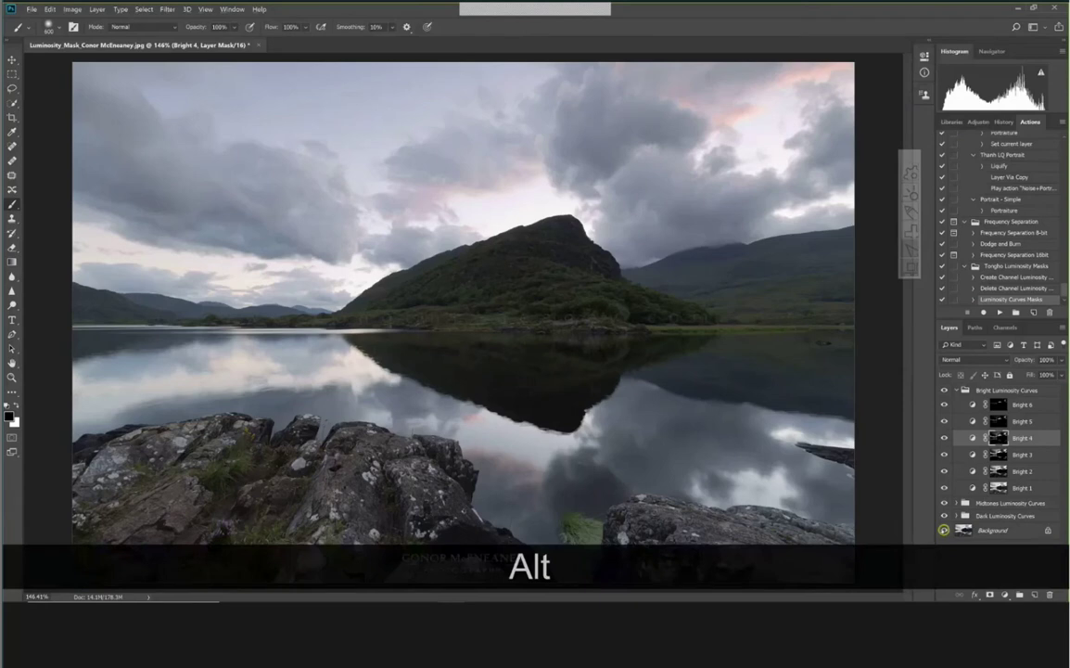
{"action": "left_click", "coordinate": [944, 530], "text": "alt"}
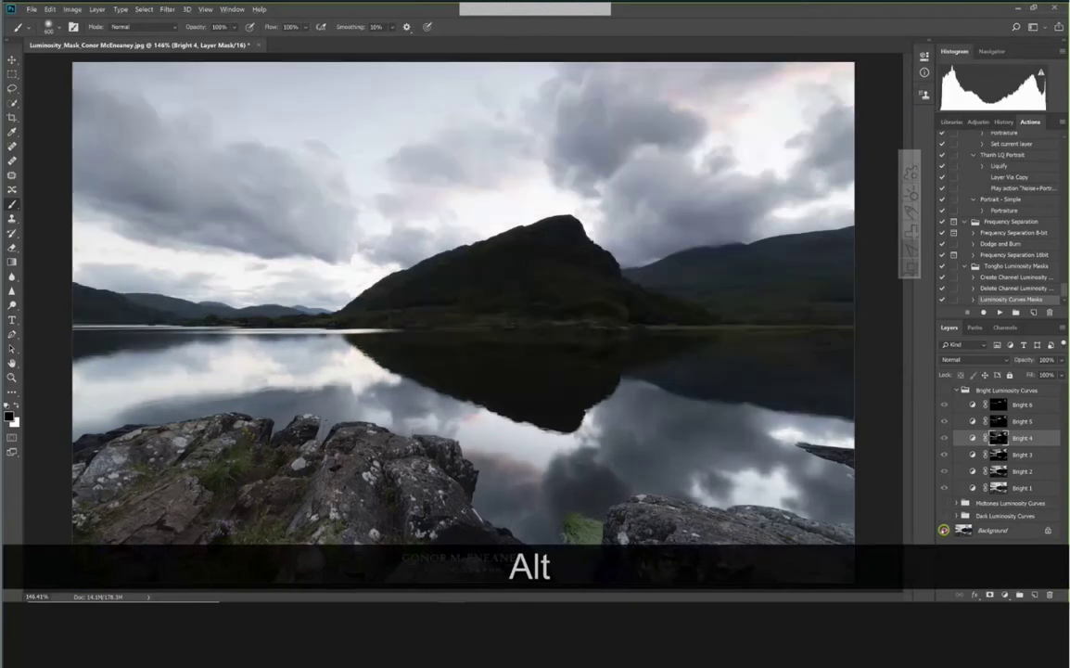
{"action": "left_click", "coordinate": [944, 529], "text": "alt"}
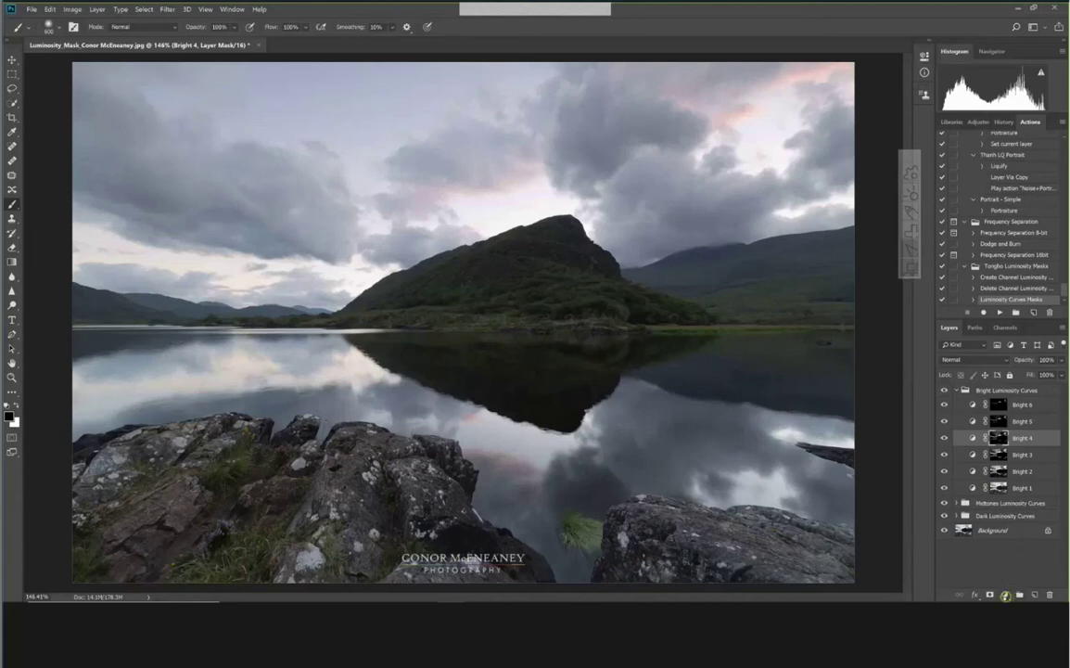
Add a Solid Color fill layer in orange #d2841f above Bright 4
{"action": "left_click", "coordinate": [1005, 595]}
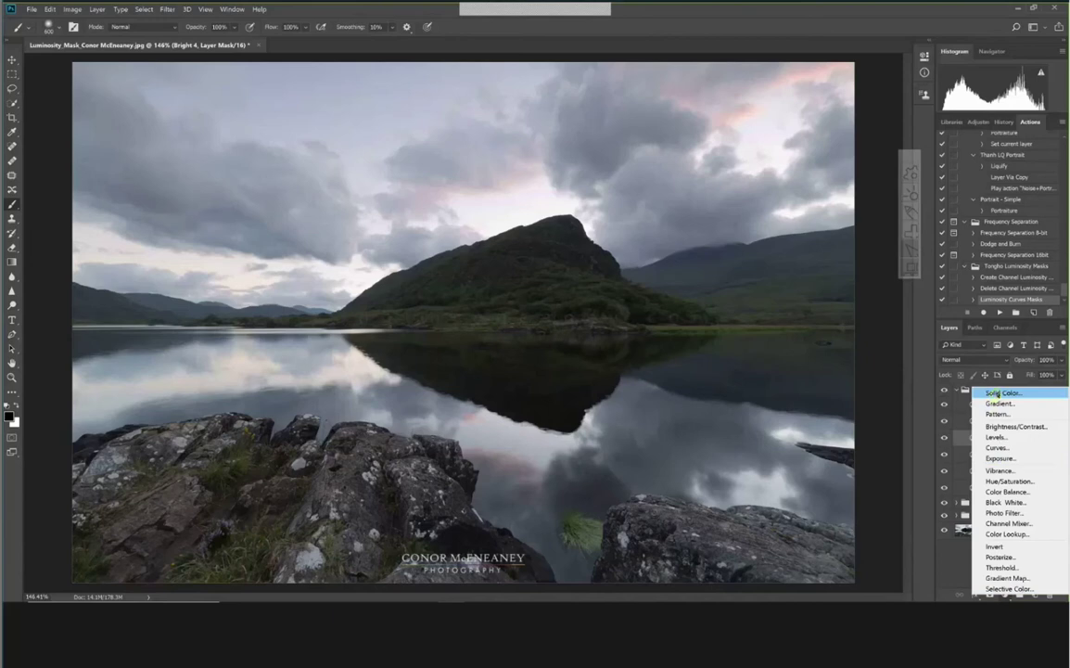
{"action": "left_click", "coordinate": [991, 393]}
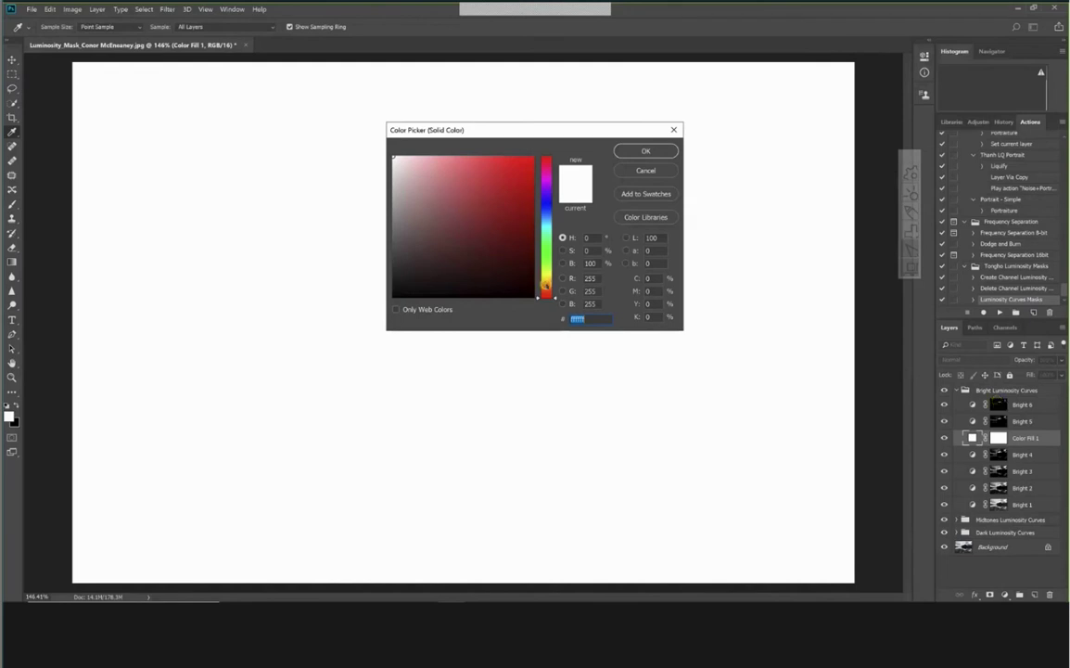
{"action": "left_click", "coordinate": [544, 284]}
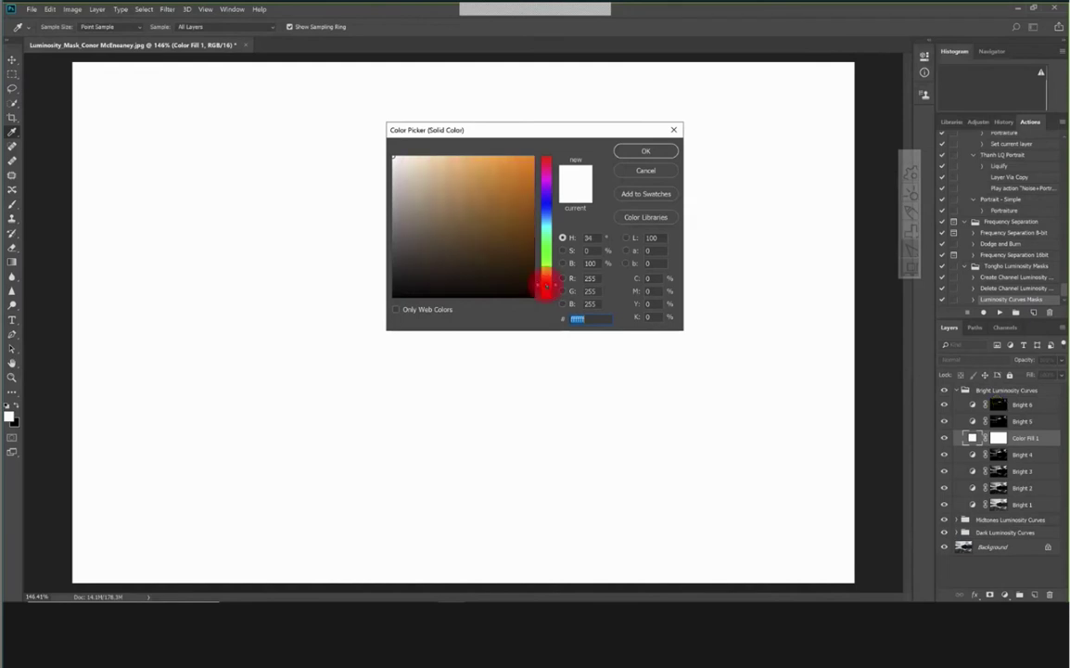
{"action": "left_click", "coordinate": [513, 180]}
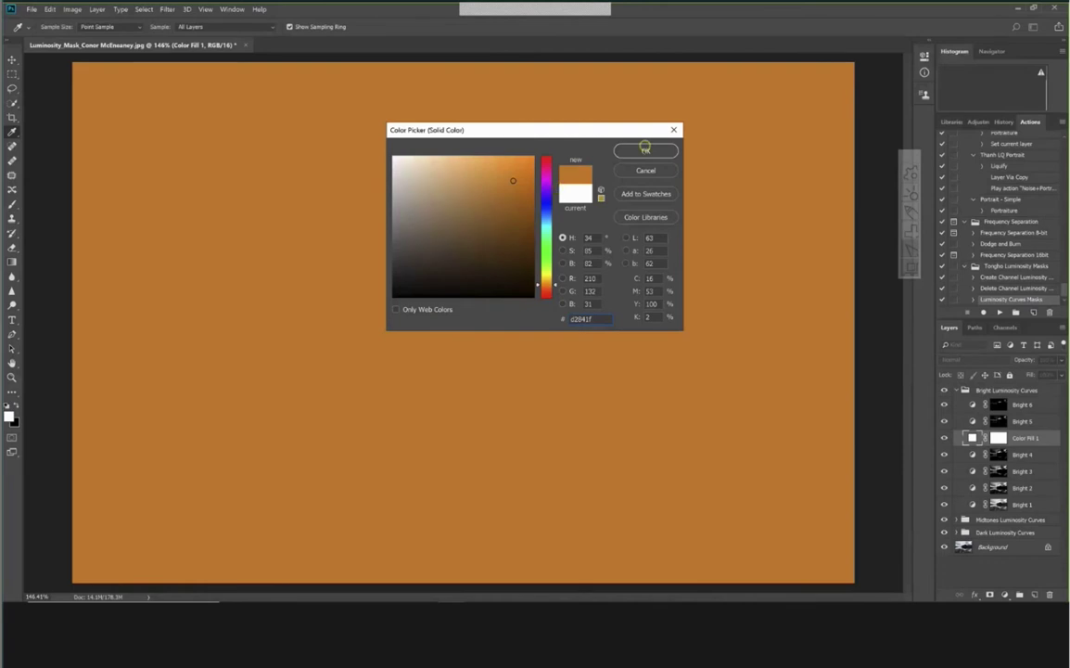
{"action": "left_click", "coordinate": [645, 149]}
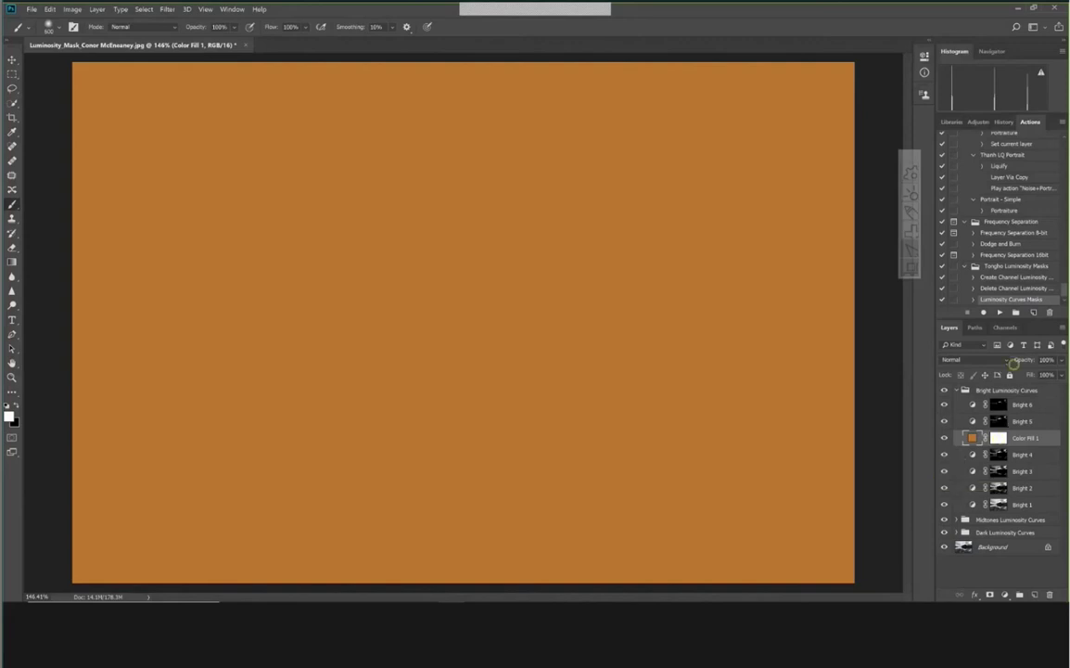
Try Overlay then Soft Light blending on Color Fill 1, then Alt-click Bright 4's mask to view it alone
{"action": "left_click", "coordinate": [1006, 359]}
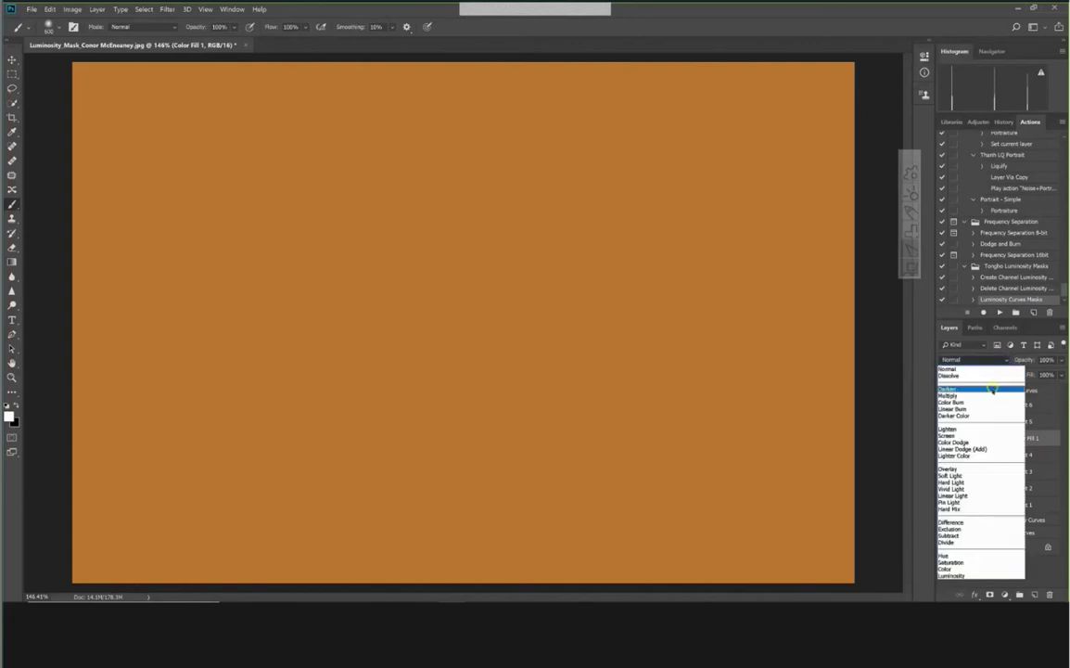
{"action": "left_click", "coordinate": [952, 470]}
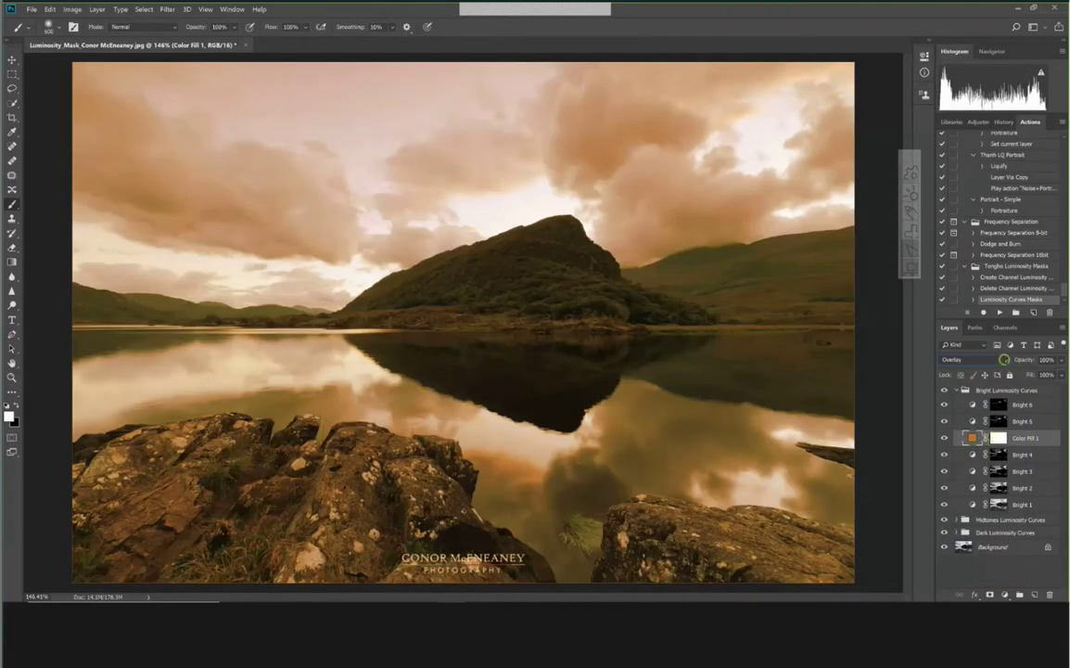
{"action": "left_click", "coordinate": [1004, 359]}
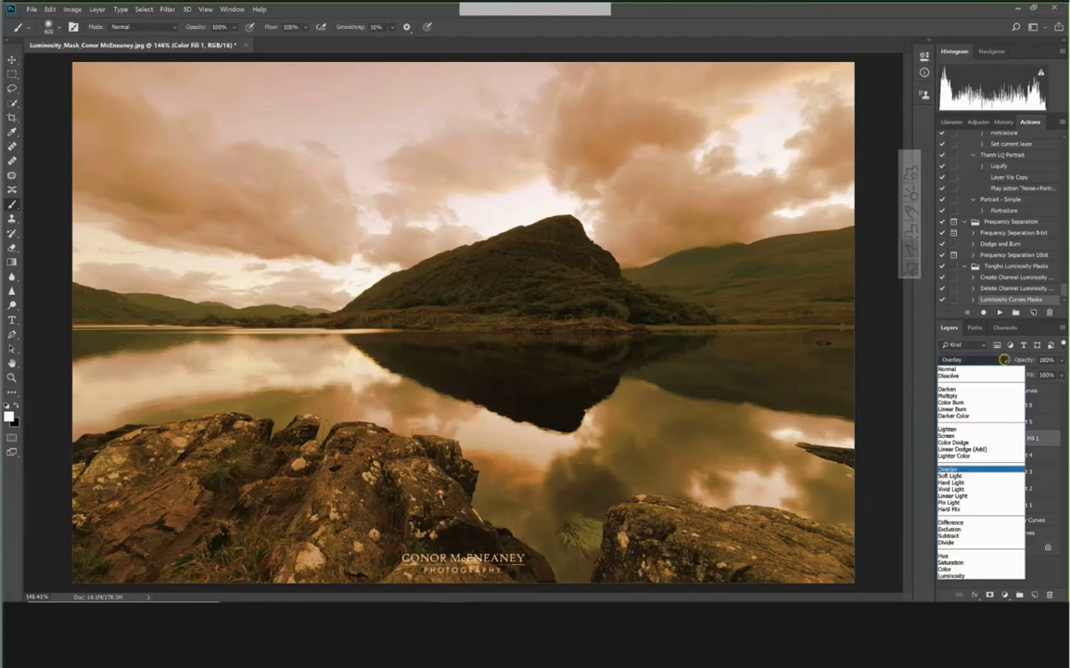
{"action": "left_click", "coordinate": [951, 476]}
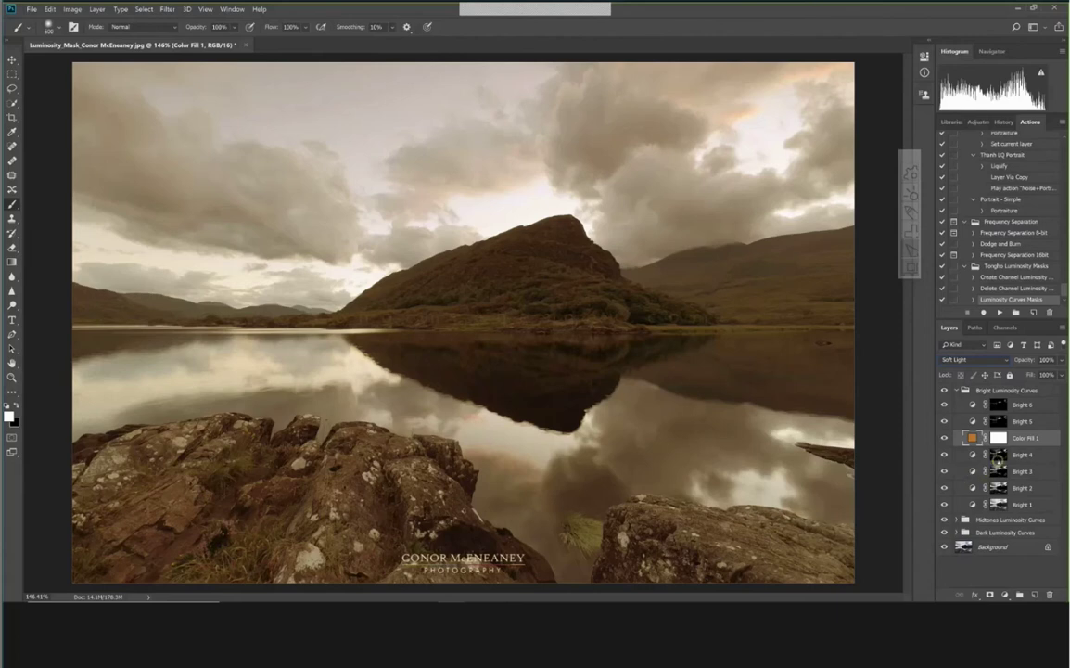
{"action": "key", "text": "alt"}
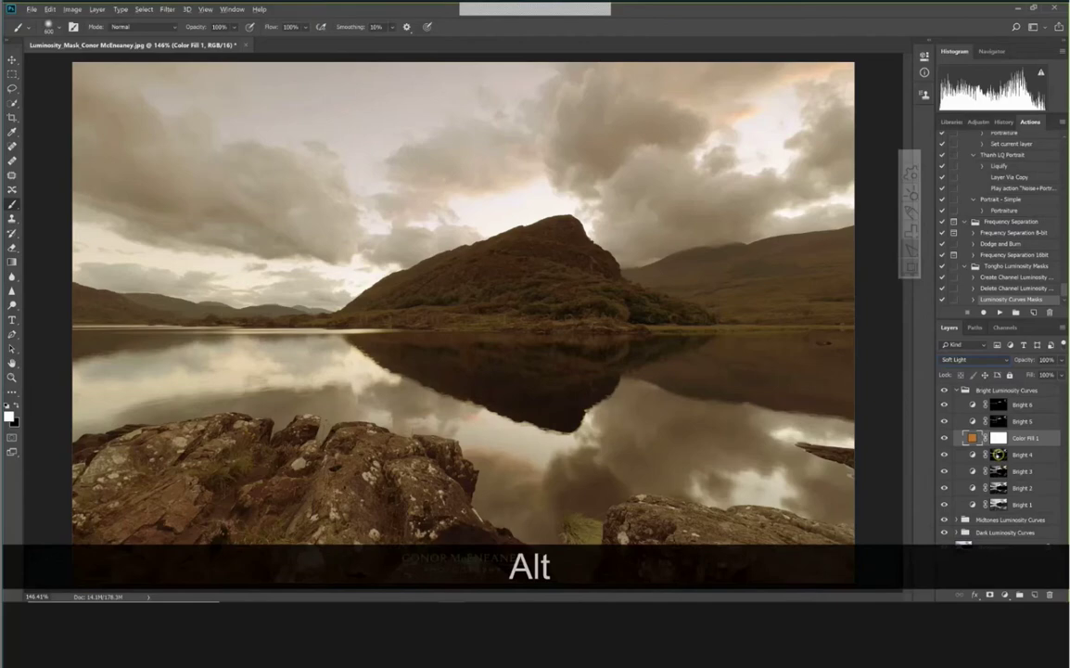
{"action": "left_click", "coordinate": [998, 455], "text": "alt"}
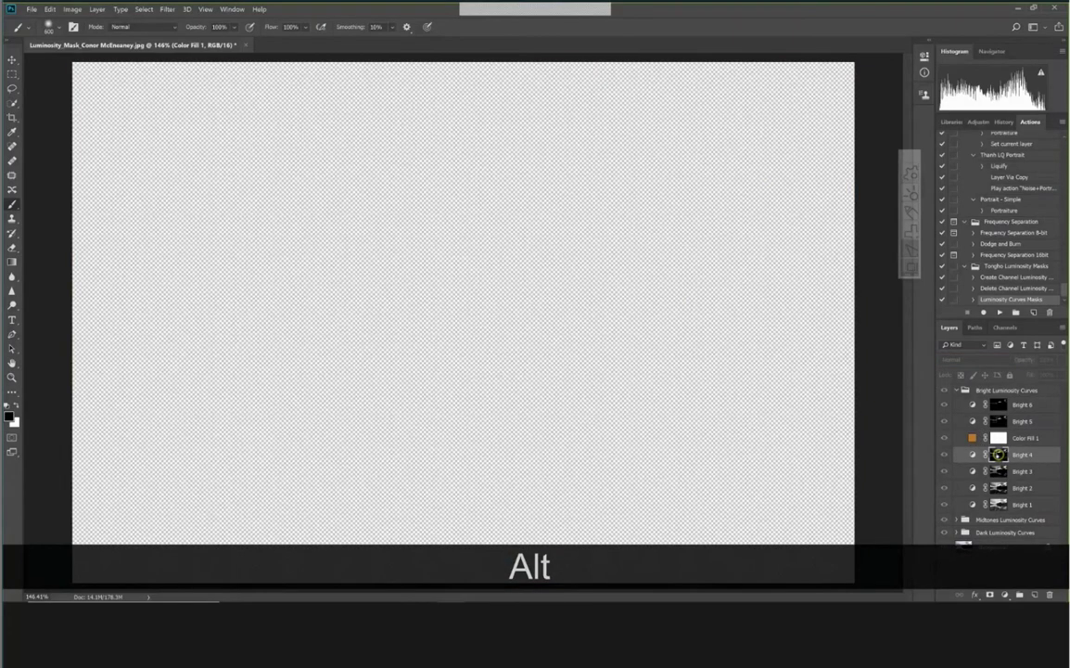
Copy Bright 4's luminosity mask onto Color Fill 1, replacing its white mask
{"action": "left_click_drag", "start_coordinate": [998, 454], "coordinate": [997, 437]}
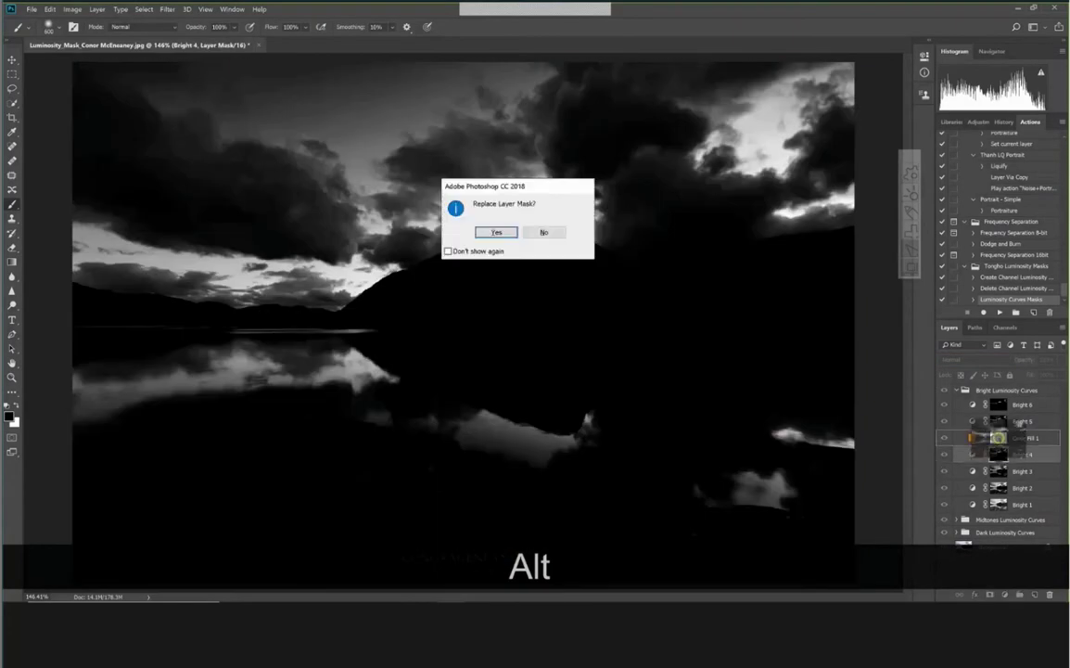
{"action": "left_click", "coordinate": [506, 233]}
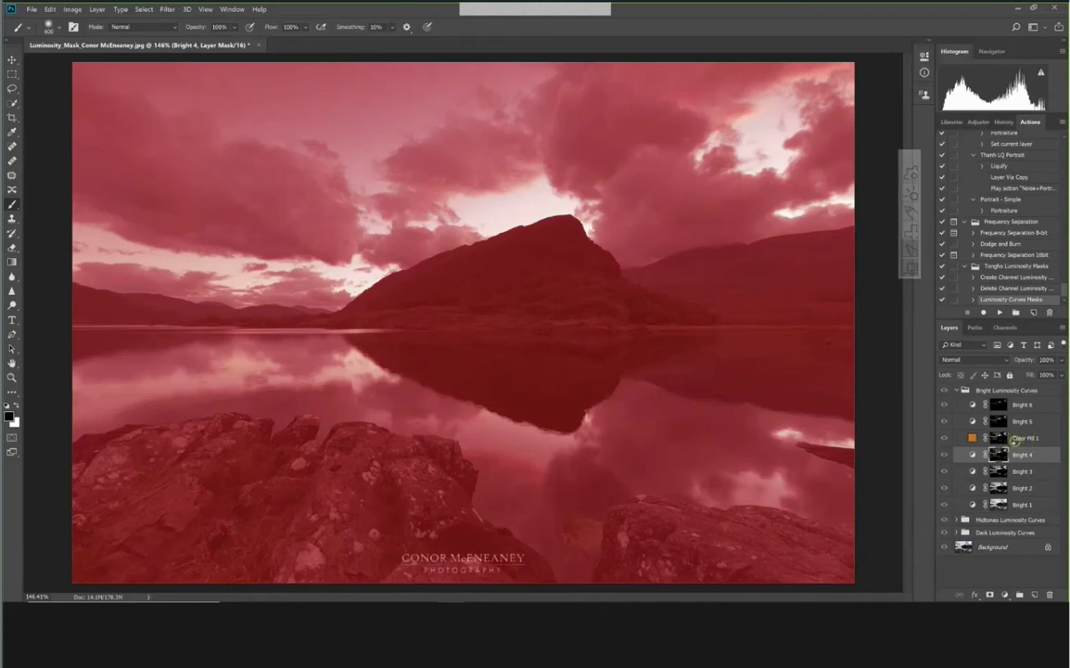
{"action": "left_click", "coordinate": [1000, 437]}
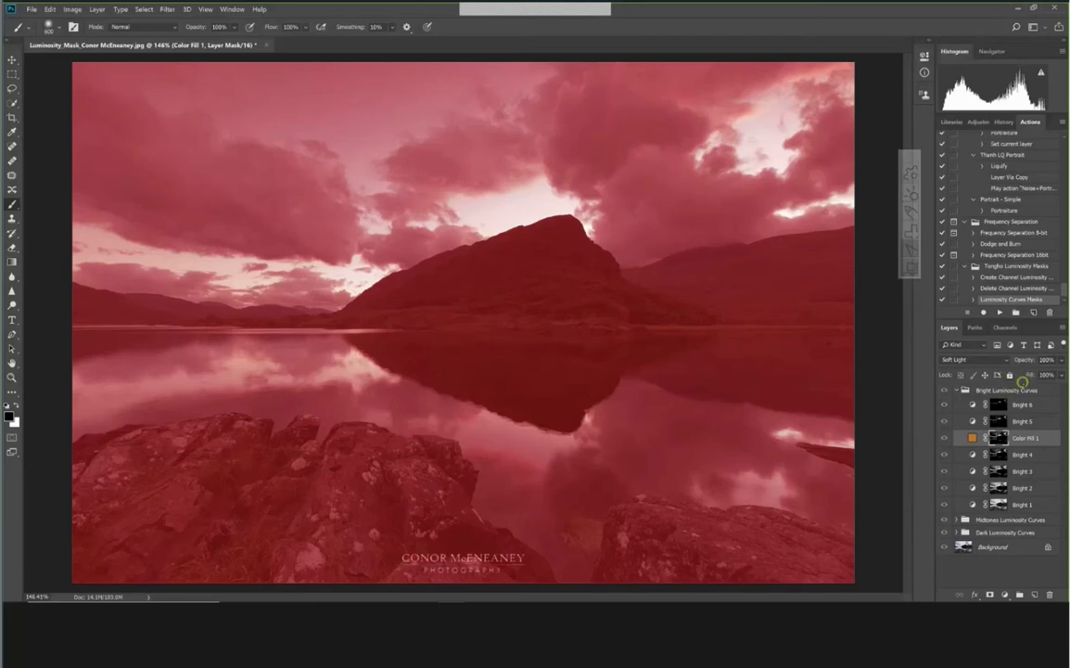
Switch Color Fill 1's blend mode from Soft Light to Overlay
{"action": "left_click", "coordinate": [1006, 359]}
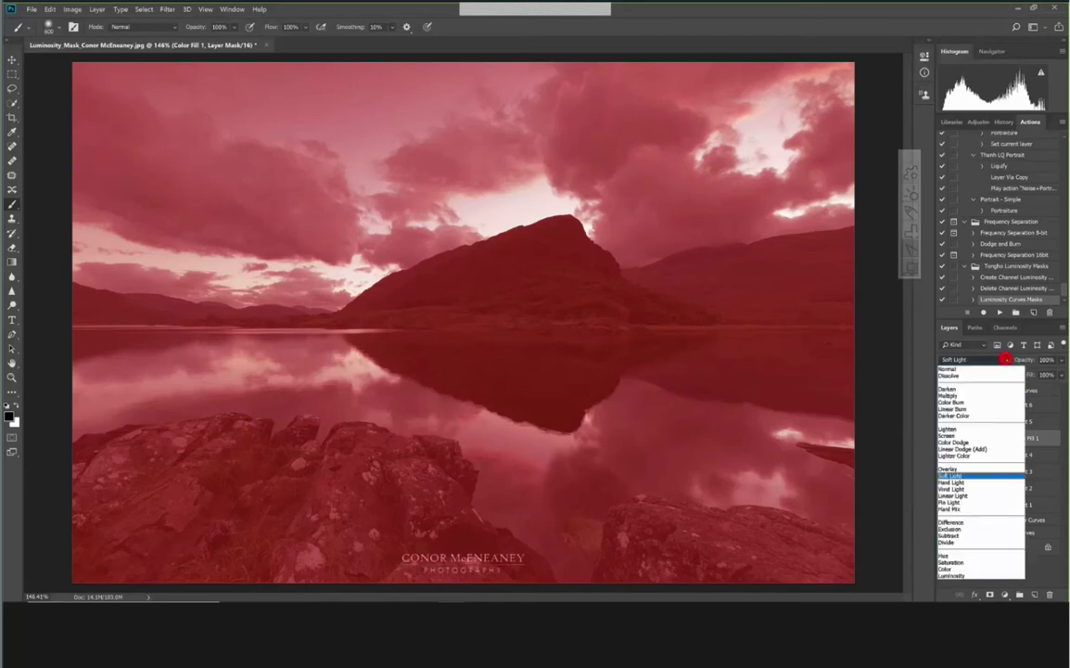
{"action": "left_click", "coordinate": [966, 470]}
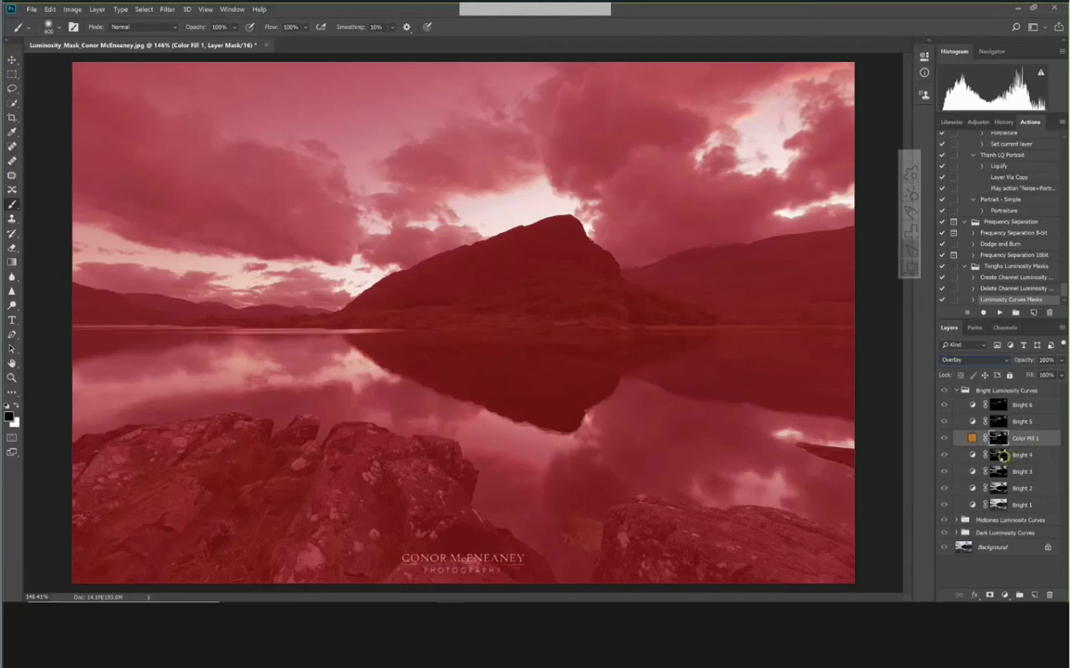
Clip Color Fill 1 to Bright 4 and leave mask view to show the full-colour photo
{"action": "key", "text": "alt"}
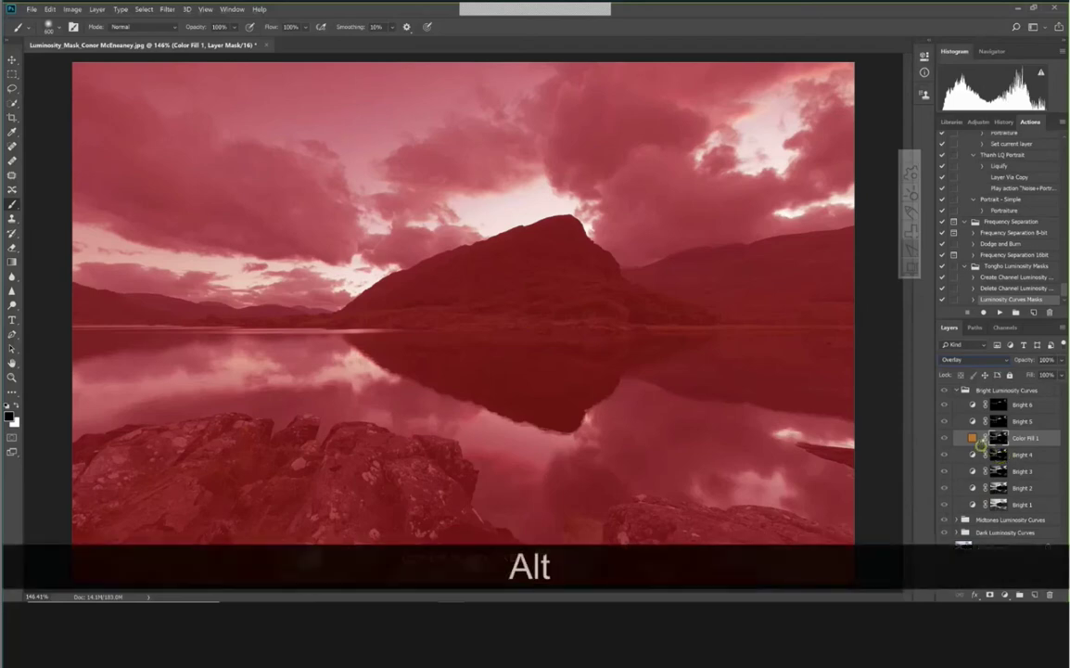
{"action": "left_click", "coordinate": [980, 445], "text": "alt"}
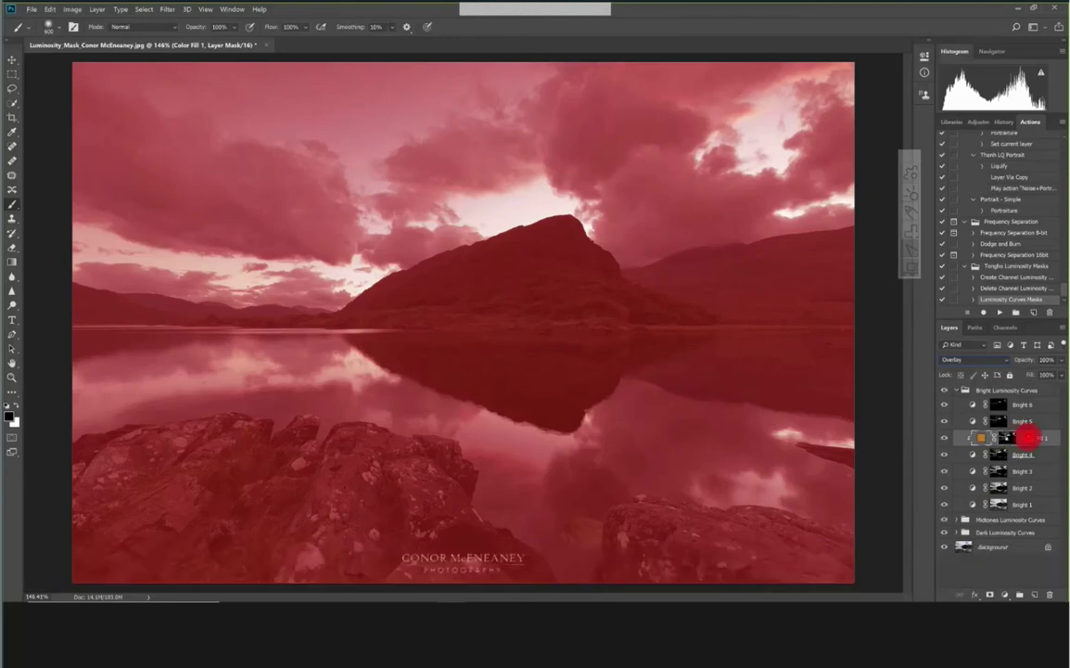
{"action": "left_click", "coordinate": [992, 436]}
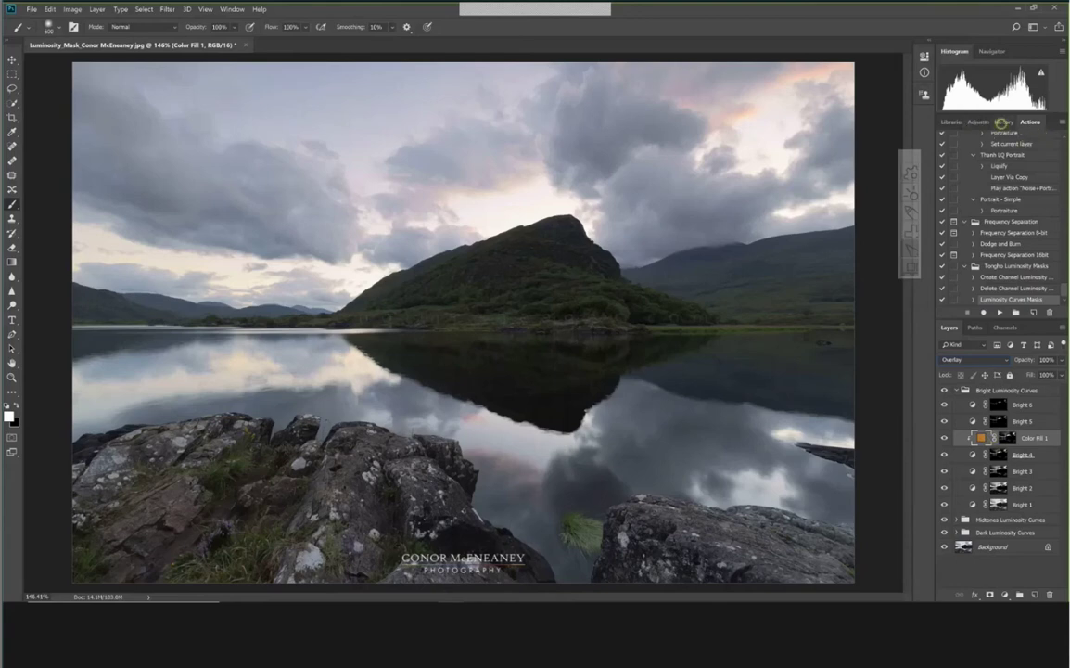
Revert the history to the New Color Fill Layer state so solid orange covers the photo
{"action": "left_click", "coordinate": [1004, 123]}
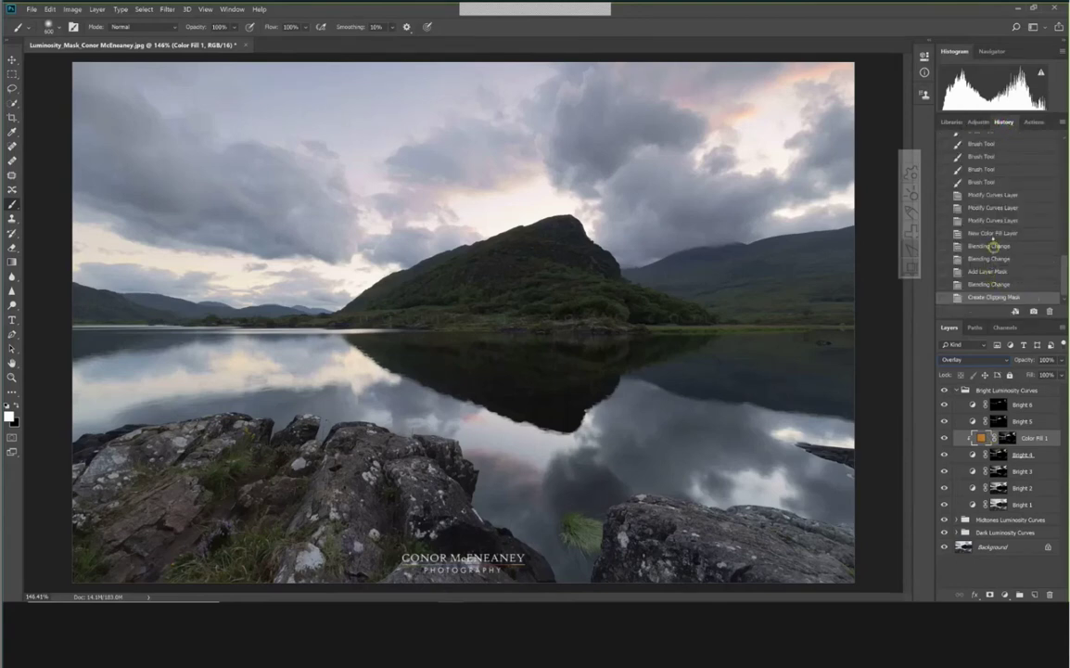
{"action": "left_click", "coordinate": [995, 234]}
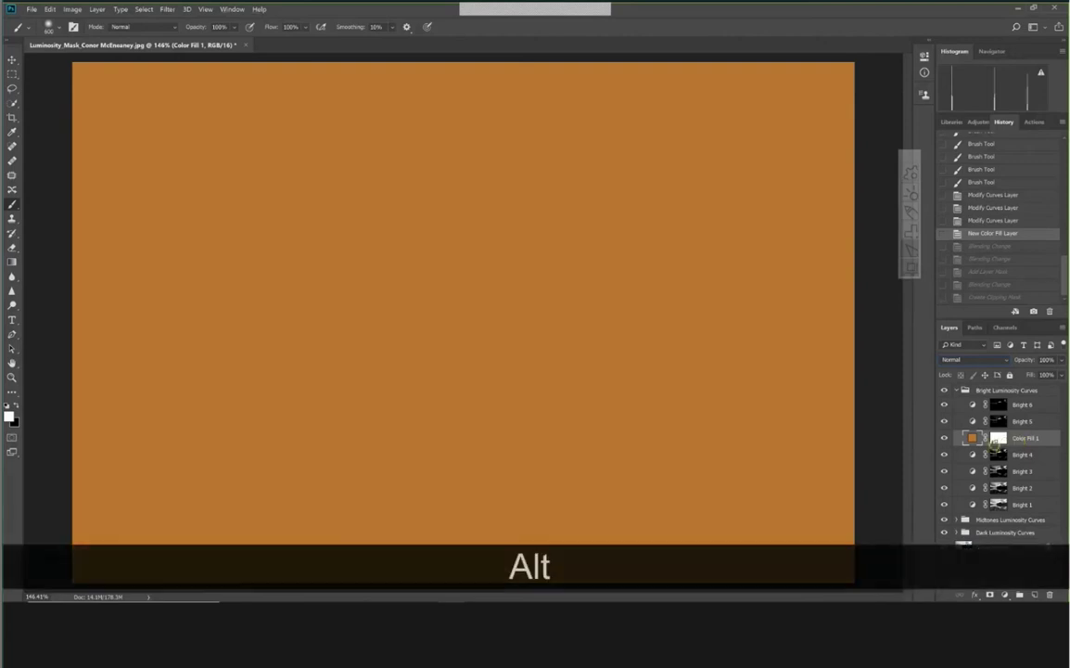
Clip Color Fill 1 to the Bright 4 luminosity layer with an Alt-click clipping mask
{"action": "left_click", "coordinate": [992, 446], "text": "alt"}
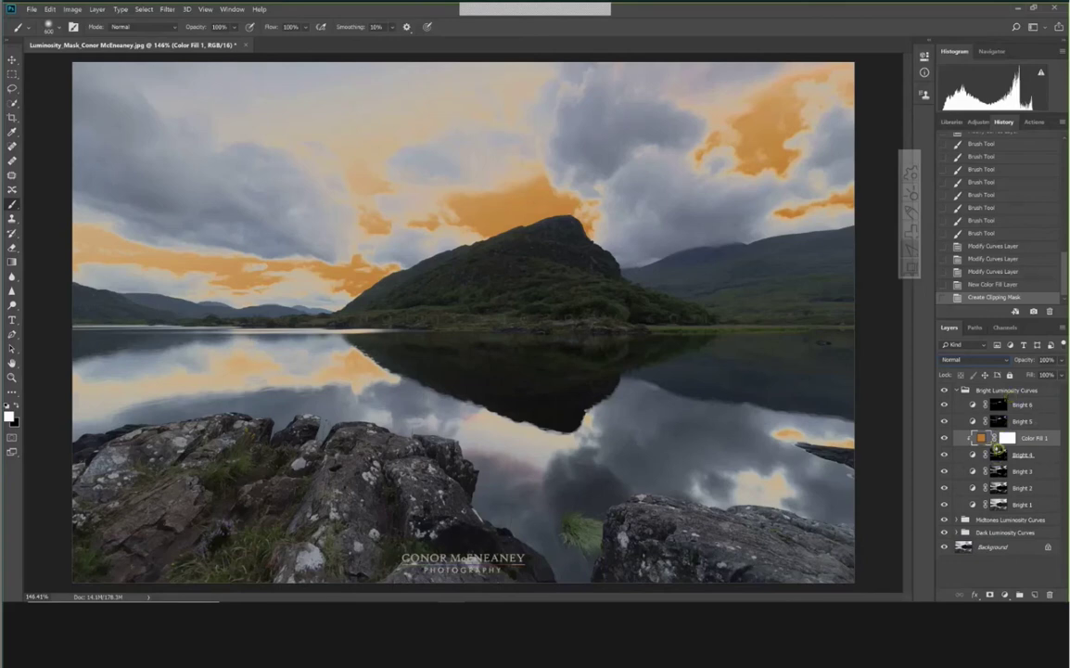
{"action": "key", "text": "alt"}
Try Soft Light, settle on Overlay for Color Fill 1, then hide it to compare
{"action": "left_click", "coordinate": [1005, 359]}
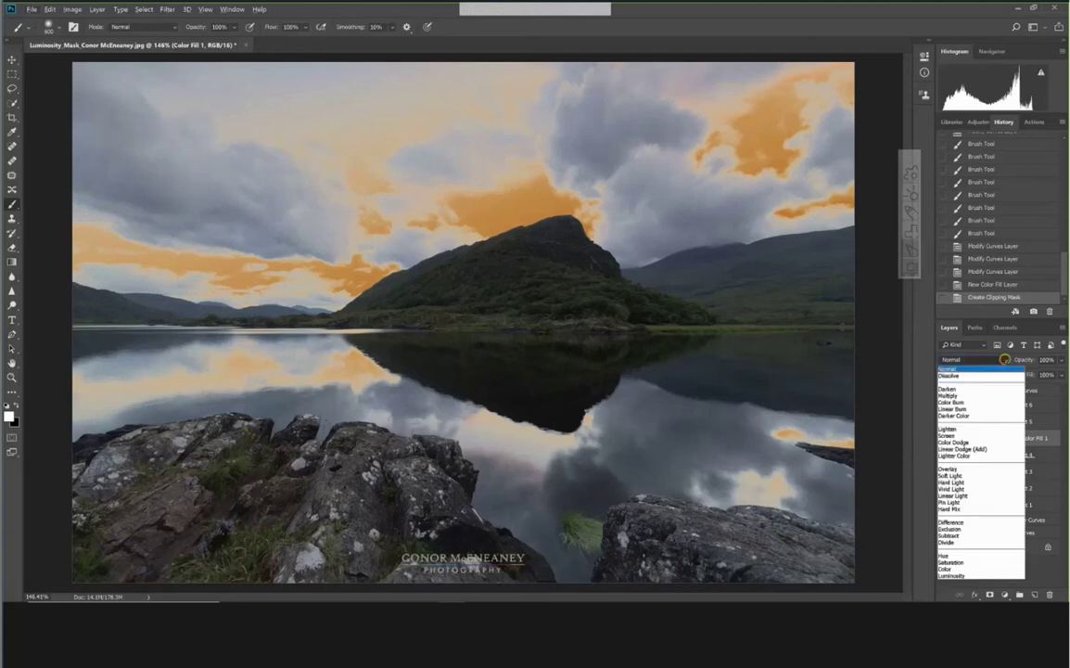
{"action": "left_click", "coordinate": [969, 475]}
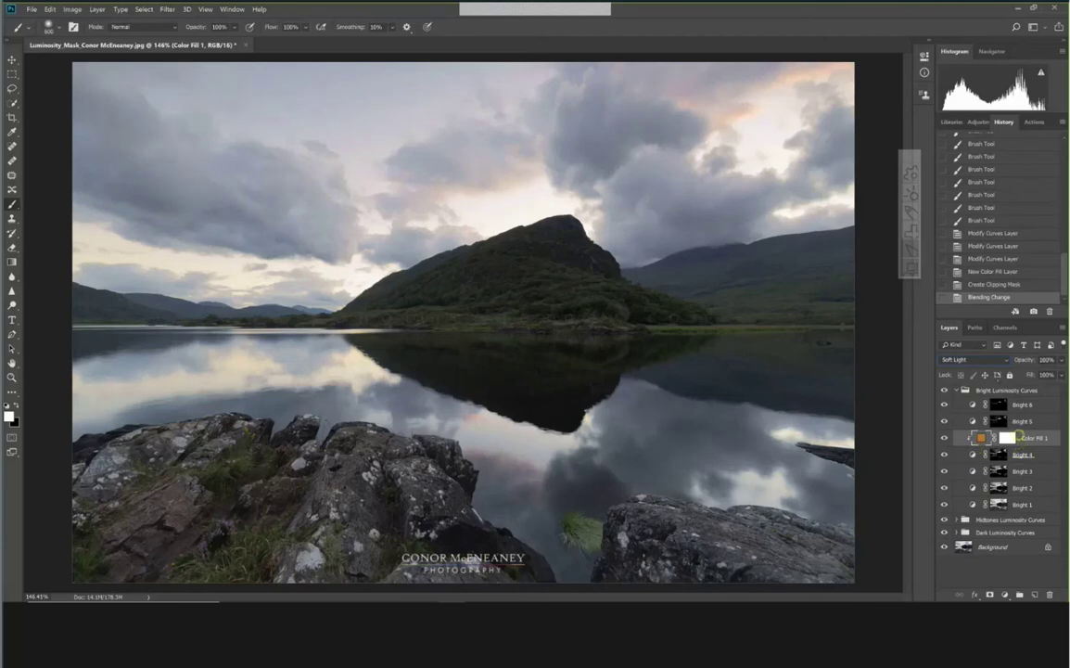
{"action": "left_click", "coordinate": [974, 359]}
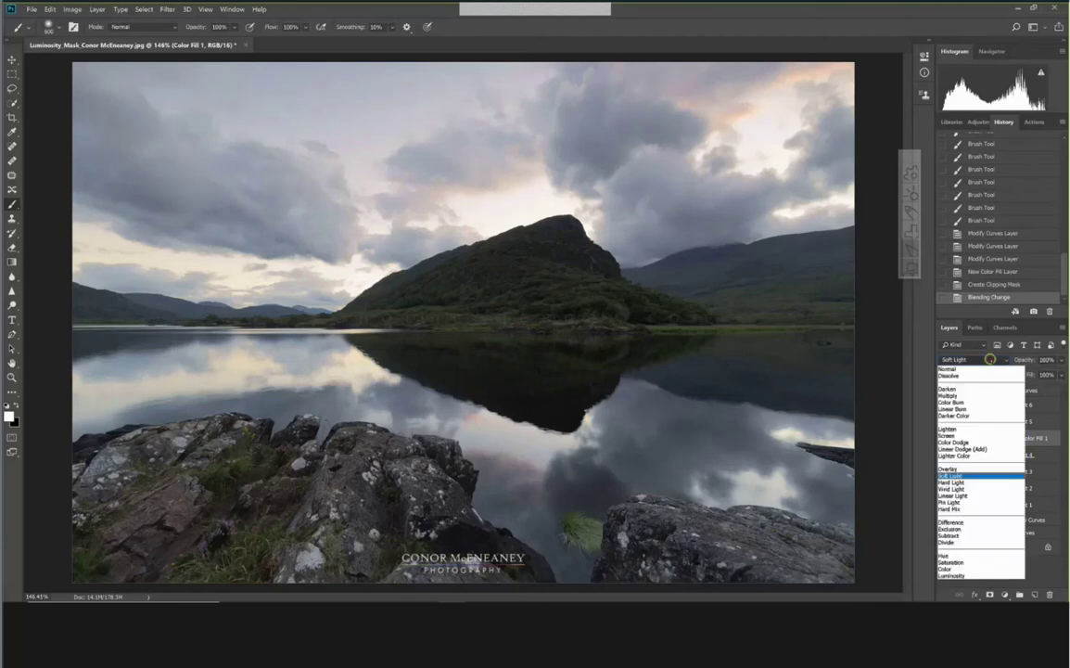
{"action": "left_click", "coordinate": [971, 468]}
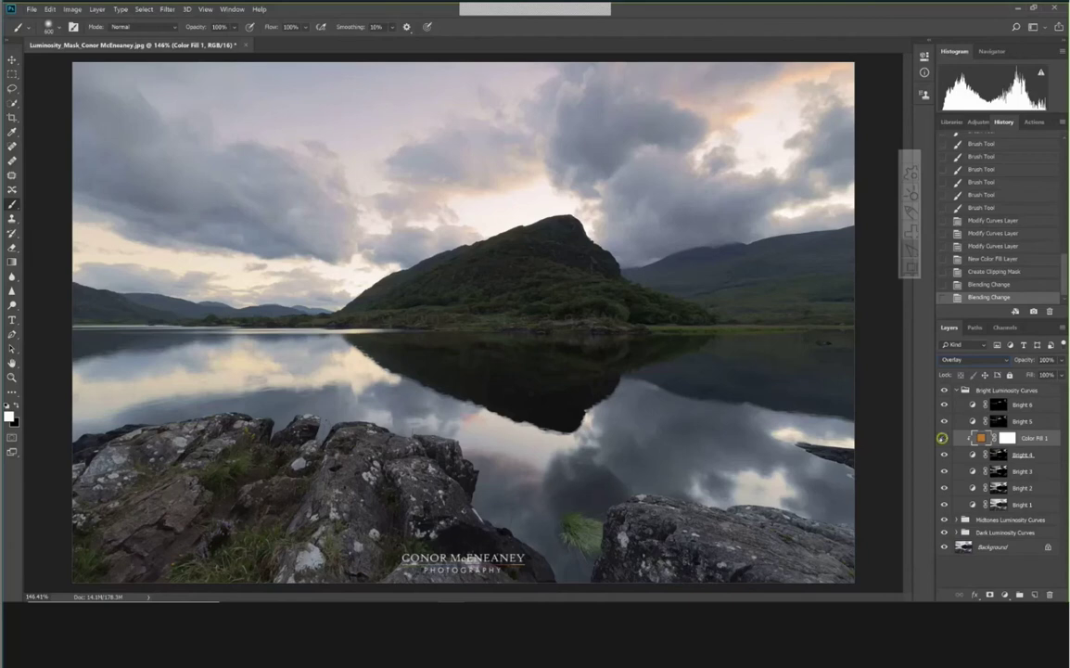
{"action": "left_click", "coordinate": [942, 437]}
Make the Overlay orange Color Fill 1 visible again and bring back the Actions panel
{"action": "left_click", "coordinate": [942, 438]}
{"action": "left_click", "coordinate": [942, 437]}
{"action": "left_click", "coordinate": [1031, 121]}
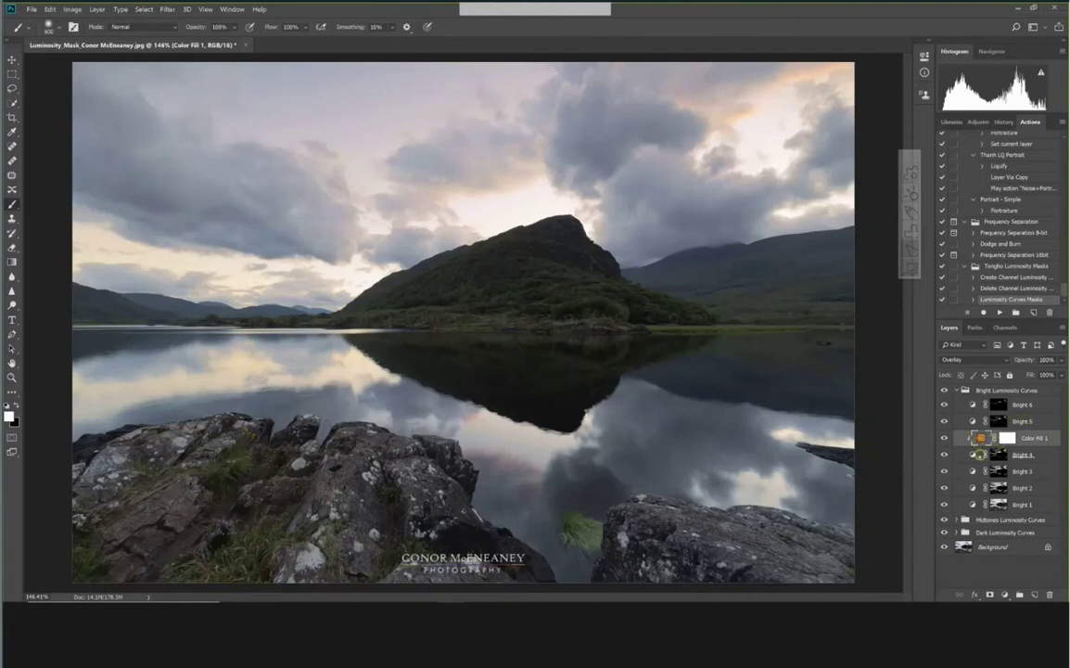
{"action": "key", "text": "alt"}
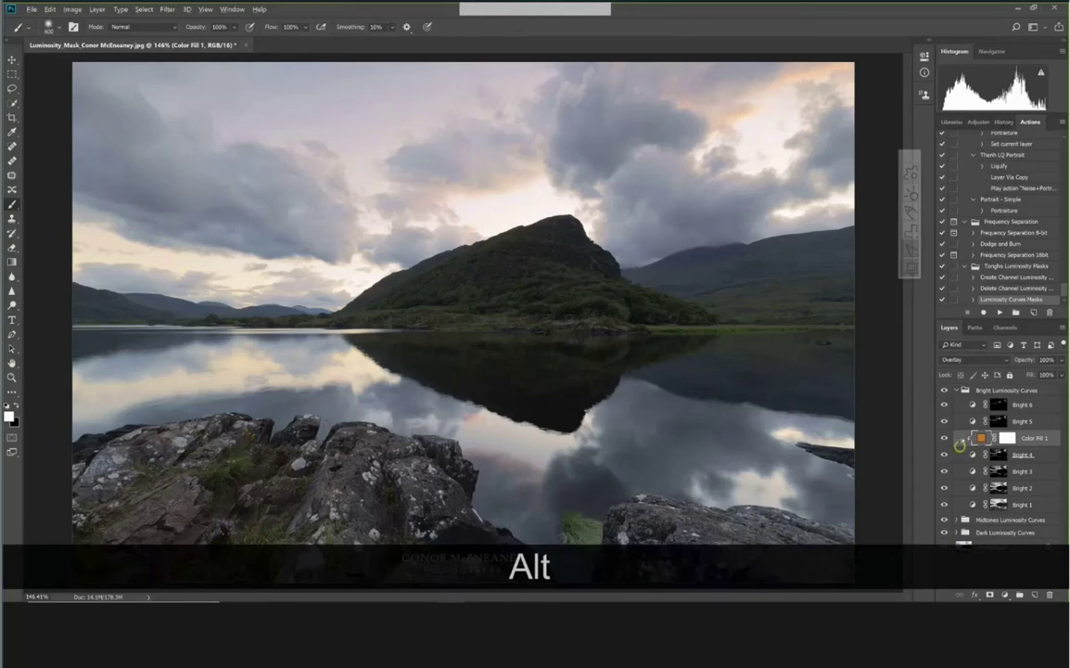
{"action": "left_click", "coordinate": [960, 445], "text": "alt"}
{"action": "left_click", "coordinate": [961, 446], "text": "alt"}
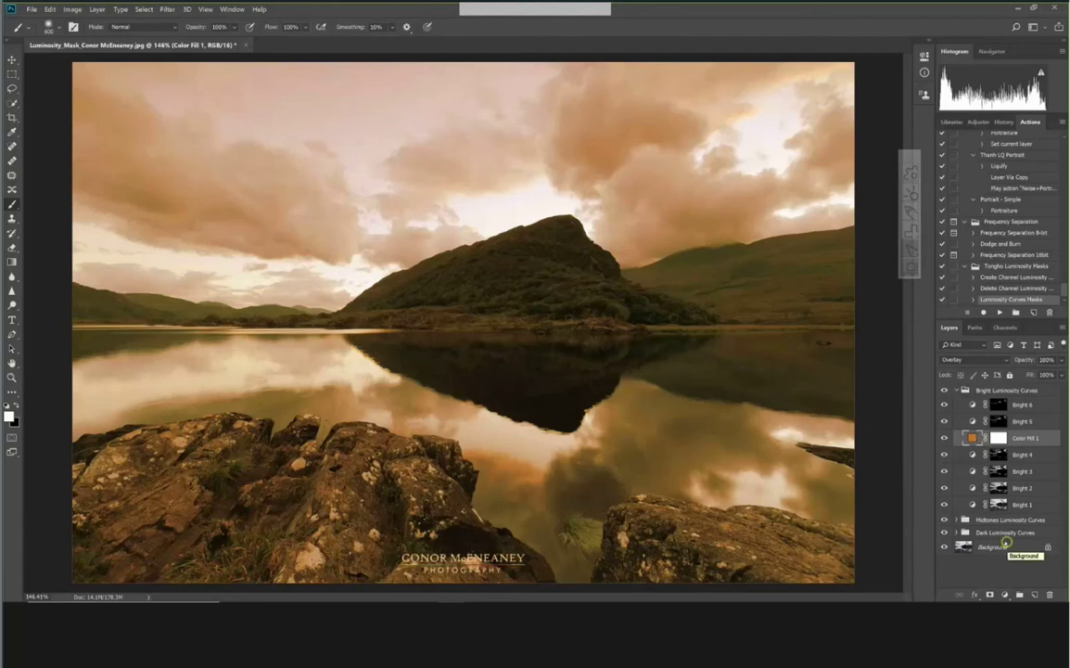
{"action": "key", "text": "alt"}
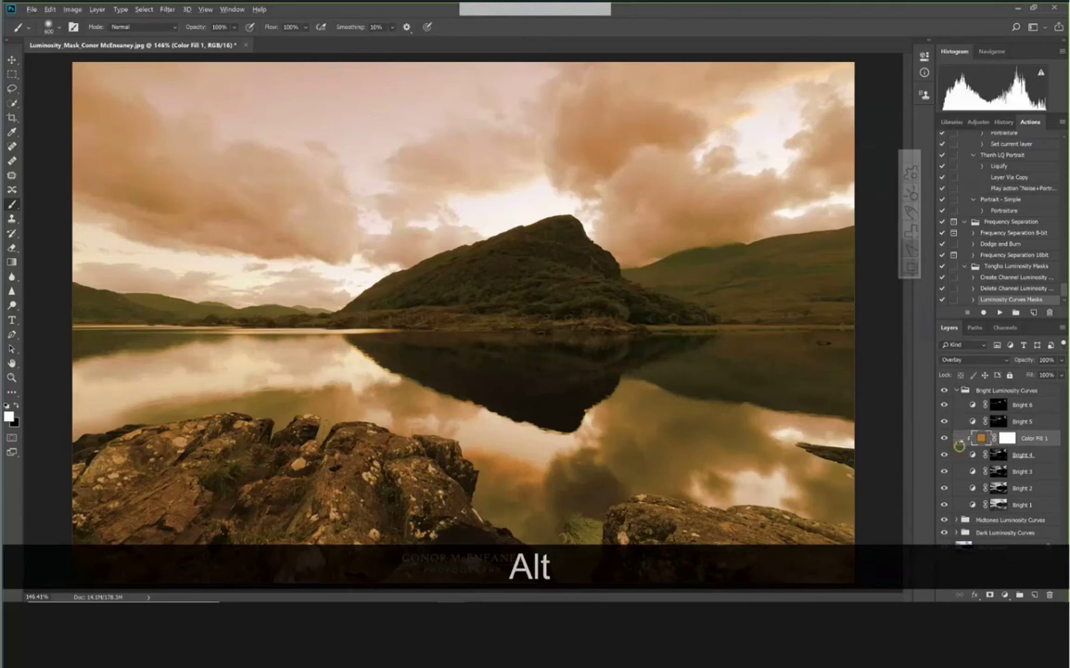
{"action": "left_click", "coordinate": [959, 445], "text": "alt"}
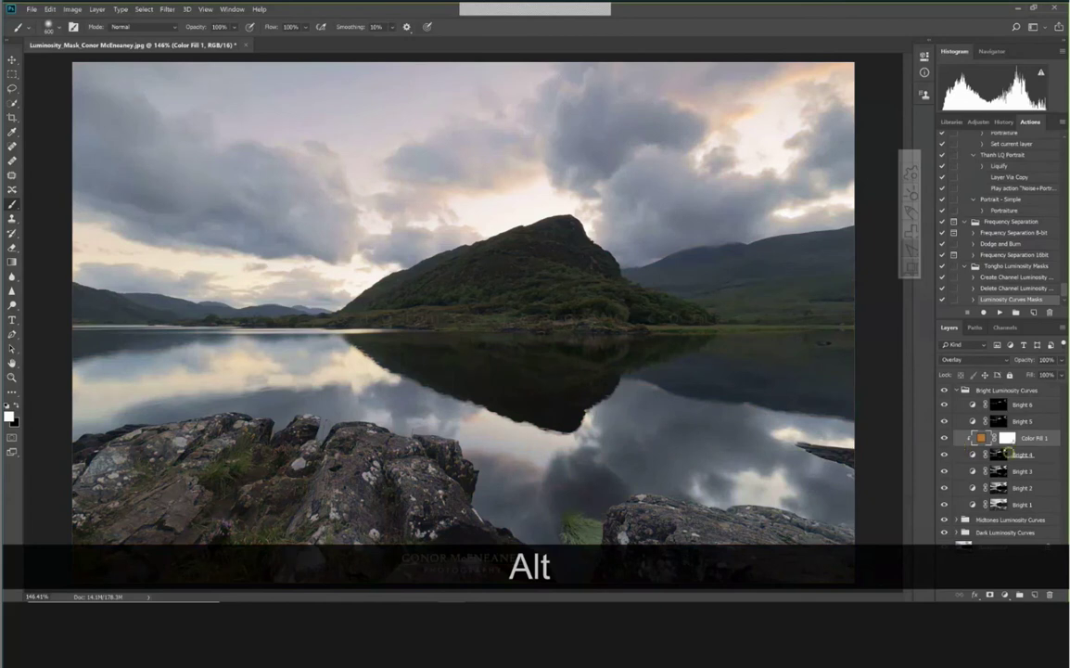
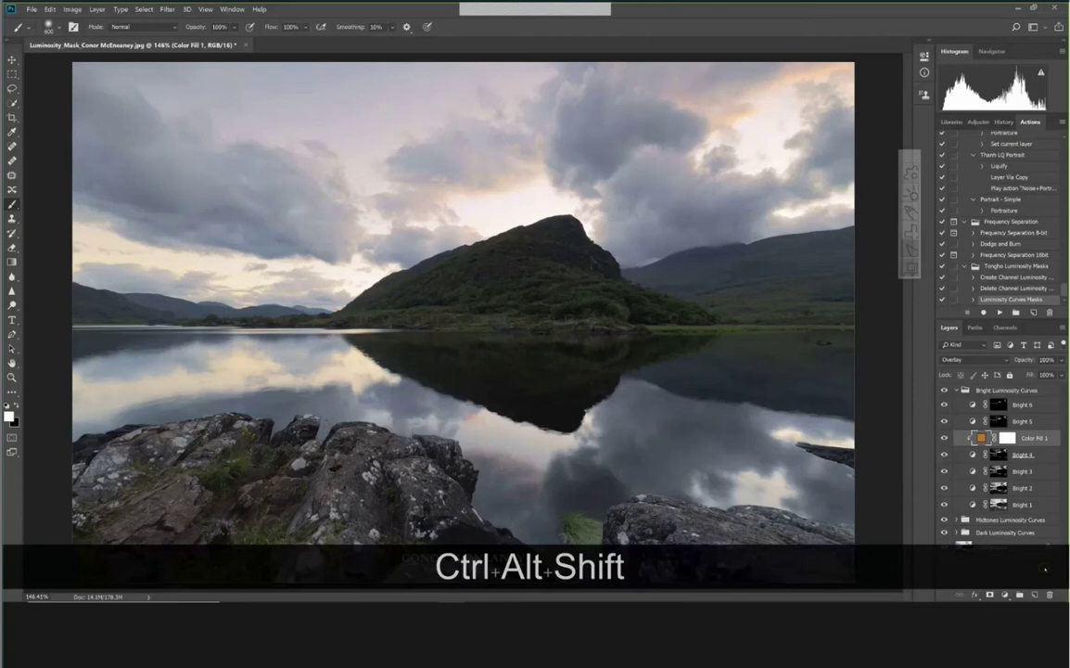
Stamp all visible layers into Layer 1, move it to the top, and toggle its visibility to compare
{"action": "key", "text": "ctrl+alt+shift+e"}
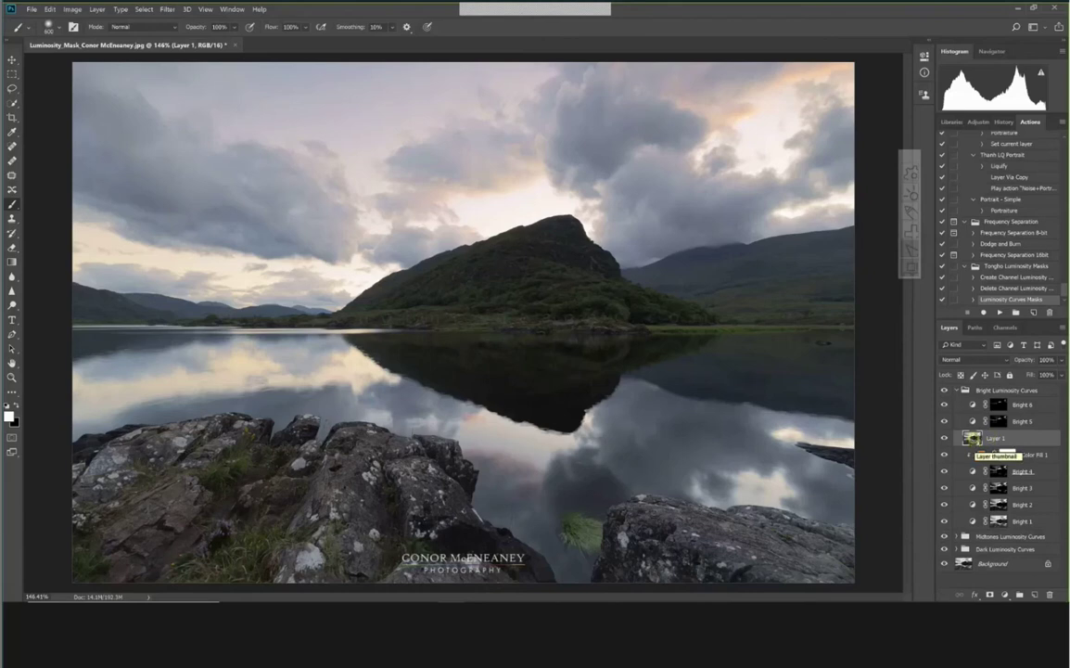
{"action": "left_click_drag", "start_coordinate": [1010, 437], "coordinate": [1012, 381]}
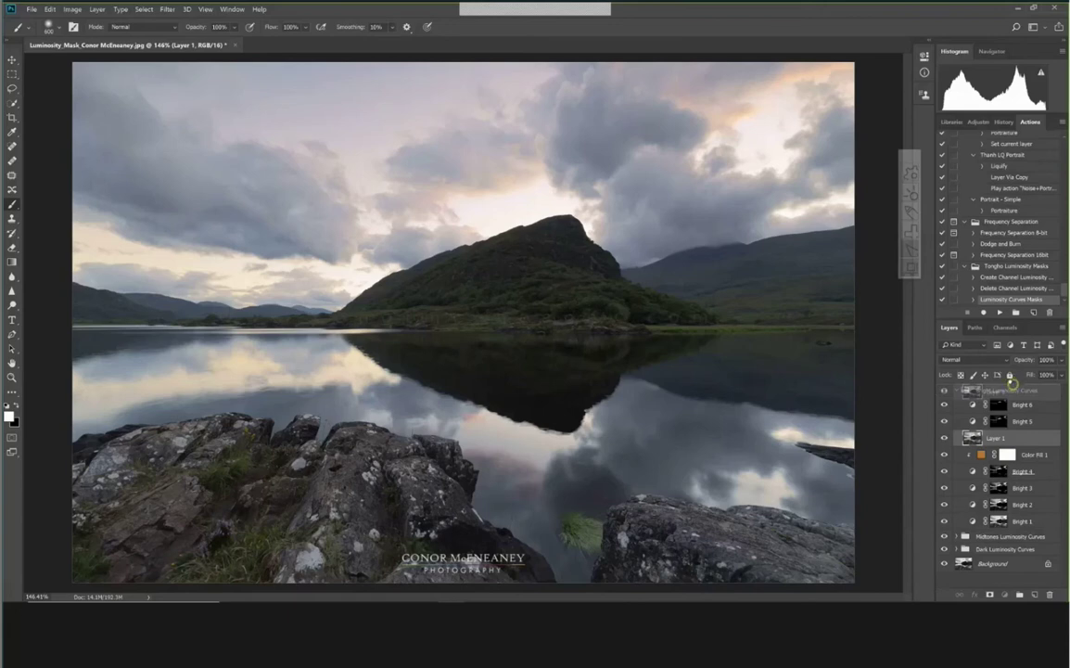
{"action": "left_click_drag", "start_coordinate": [1013, 381], "coordinate": [1011, 383]}
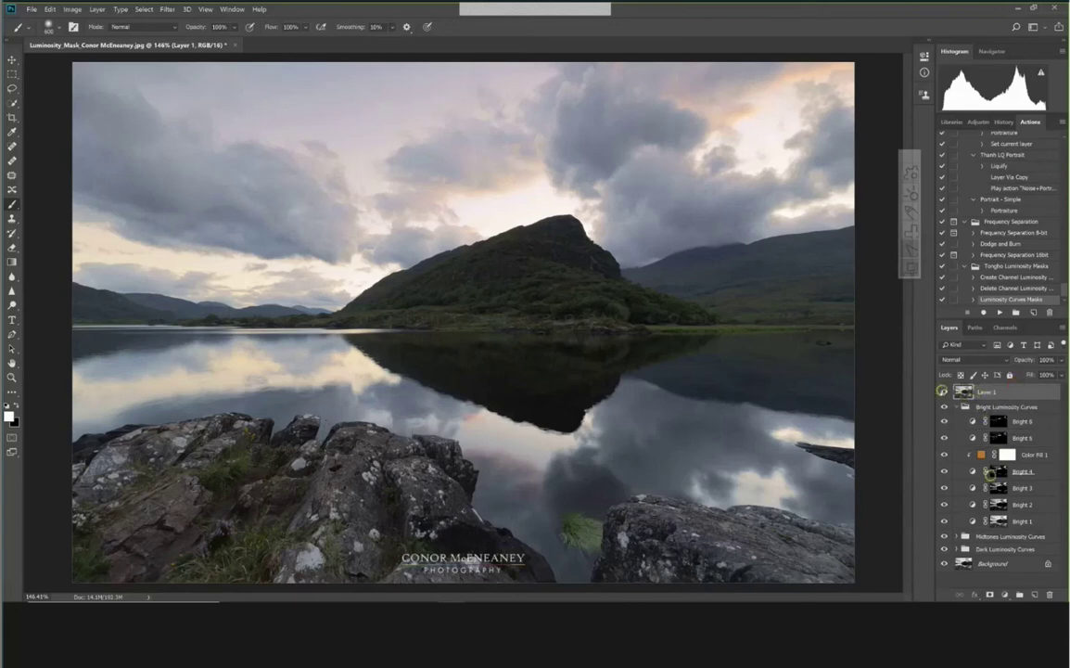
{"action": "left_click", "coordinate": [943, 391]}
{"action": "left_click", "coordinate": [943, 391]}
Convert the stamped Layer 1 to a smart object from its layer context menu
{"action": "right_click", "coordinate": [1001, 392]}
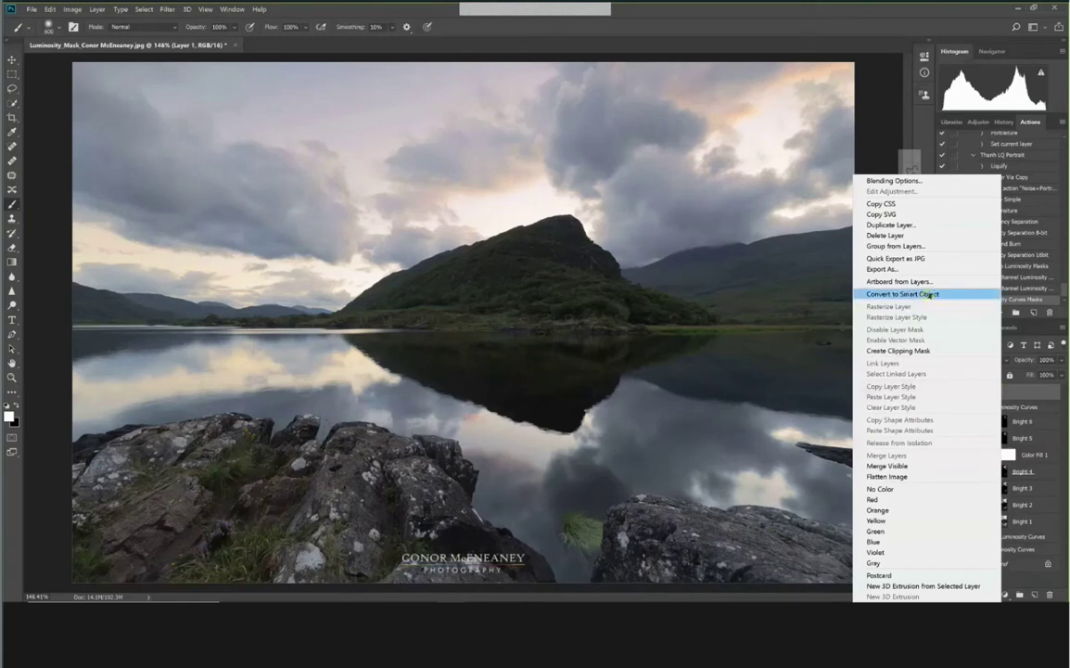
{"action": "left_click", "coordinate": [929, 295]}
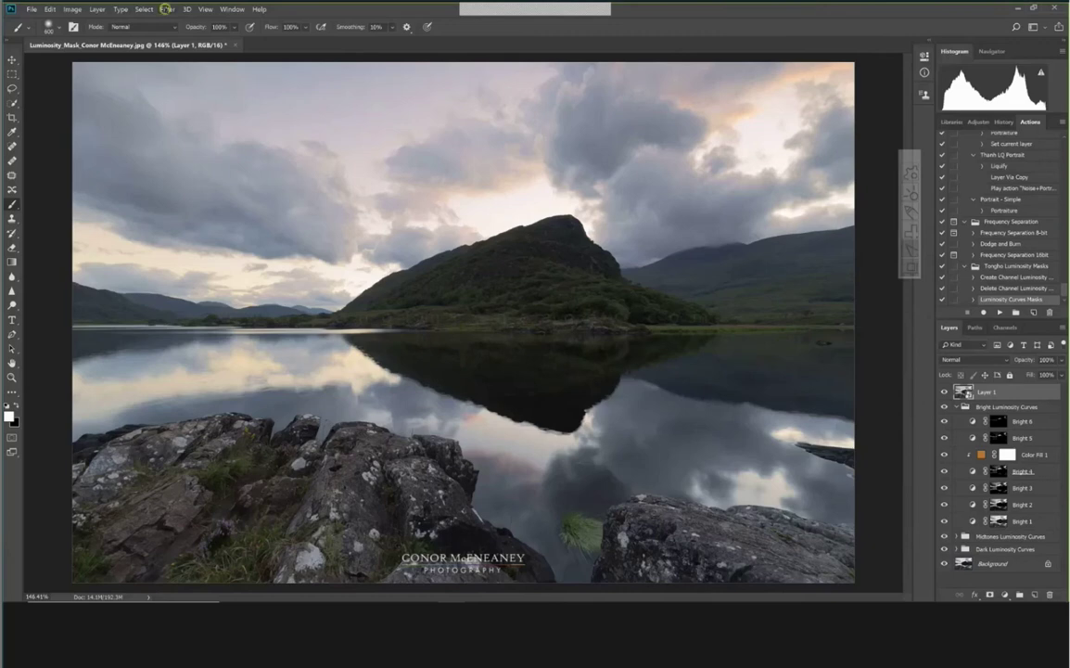
Apply an Unsharp Mask smart filter to Layer 1: Amount 50%, Radius 1.8 pixels, Threshold 0
{"action": "left_click", "coordinate": [166, 9]}
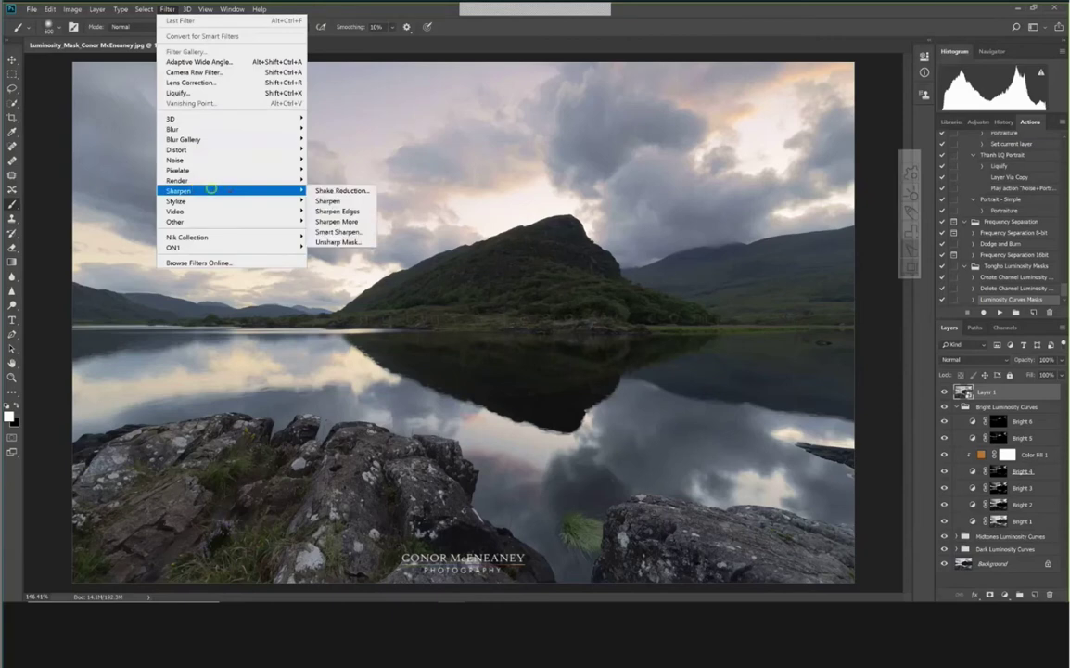
{"action": "left_click", "coordinate": [283, 190]}
{"action": "left_click", "coordinate": [336, 242]}
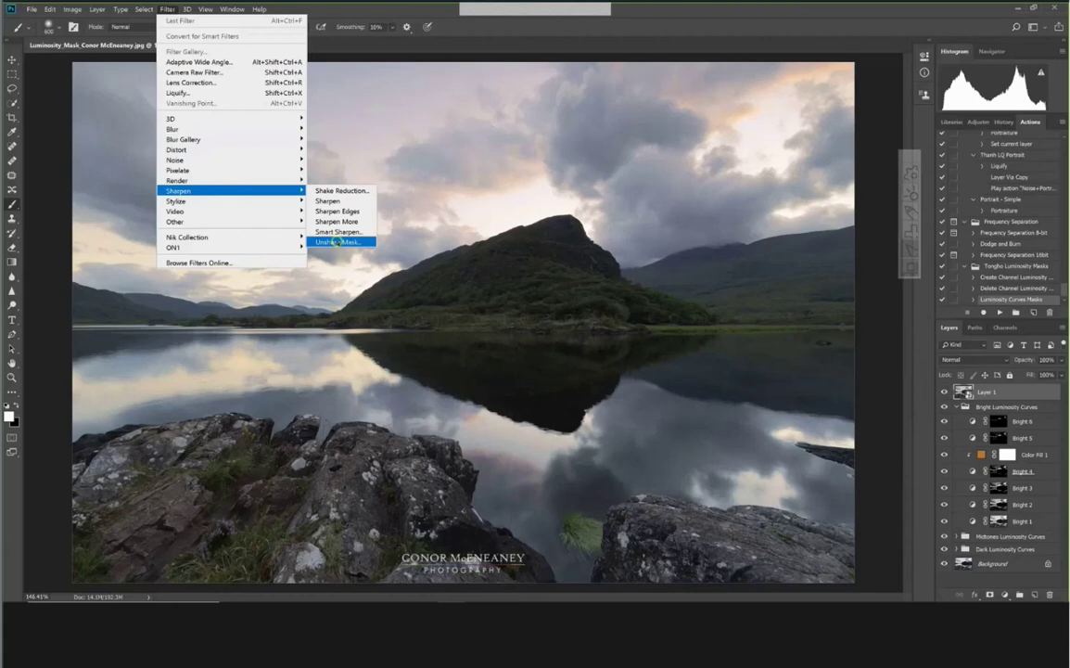
{"action": "left_click", "coordinate": [335, 242]}
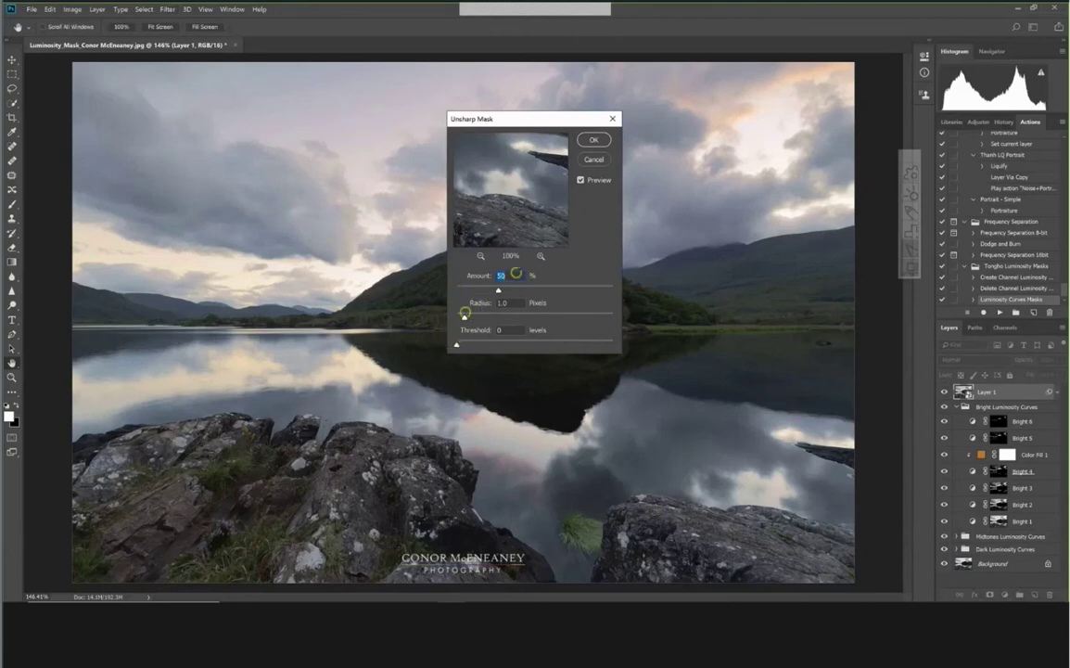
{"action": "left_click", "coordinate": [515, 211]}
{"action": "left_click_drag", "start_coordinate": [465, 316], "coordinate": [470, 317]}
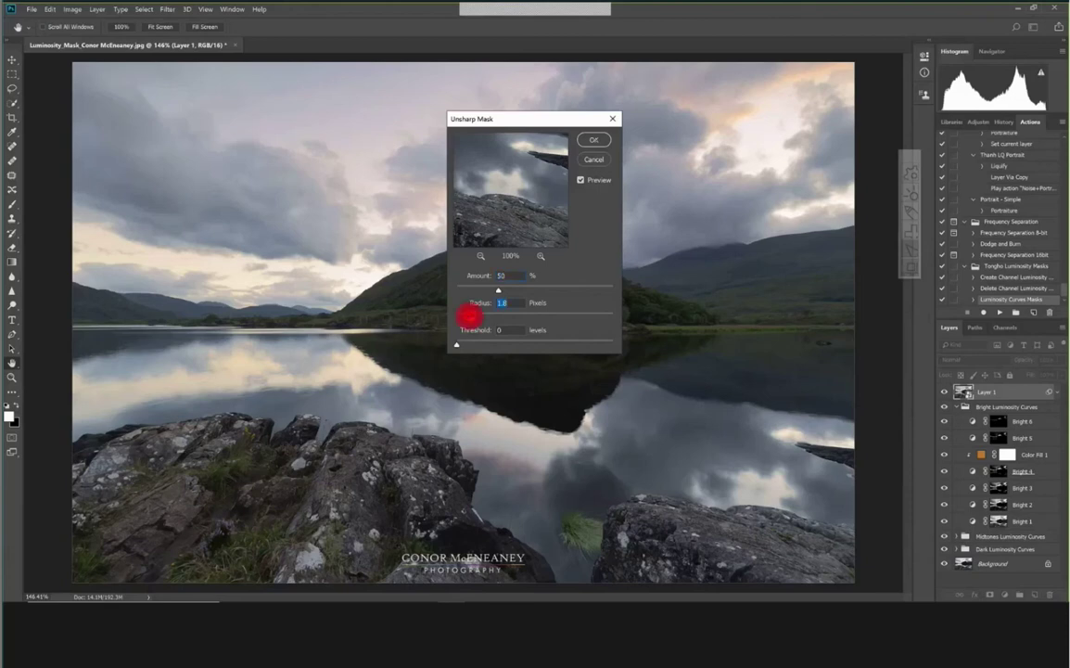
{"action": "left_click", "coordinate": [594, 140]}
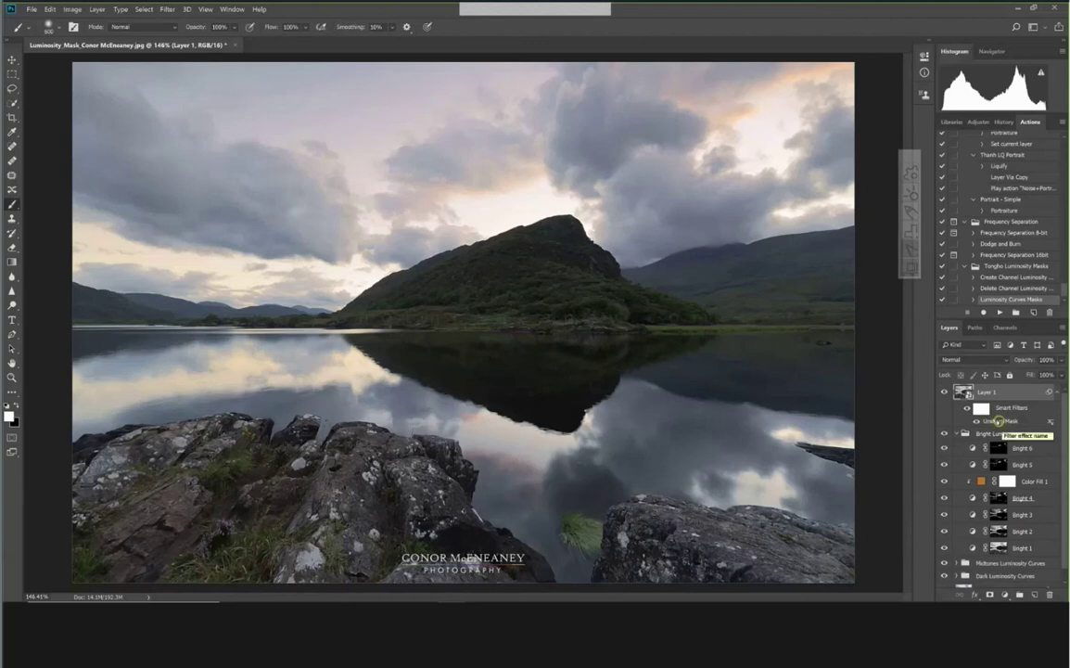
Reopen the Unsharp Mask smart filter, preview an extreme radius, then settle on 2.7 pixels
{"action": "double_click", "coordinate": [998, 421]}
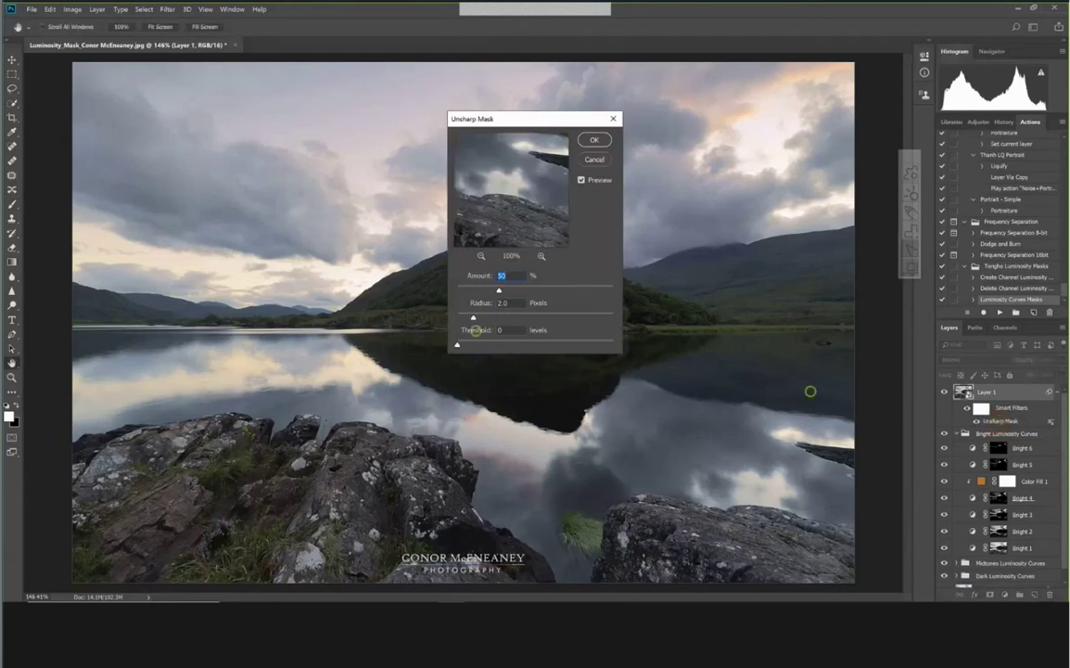
{"action": "left_click_drag", "start_coordinate": [474, 318], "coordinate": [556, 318]}
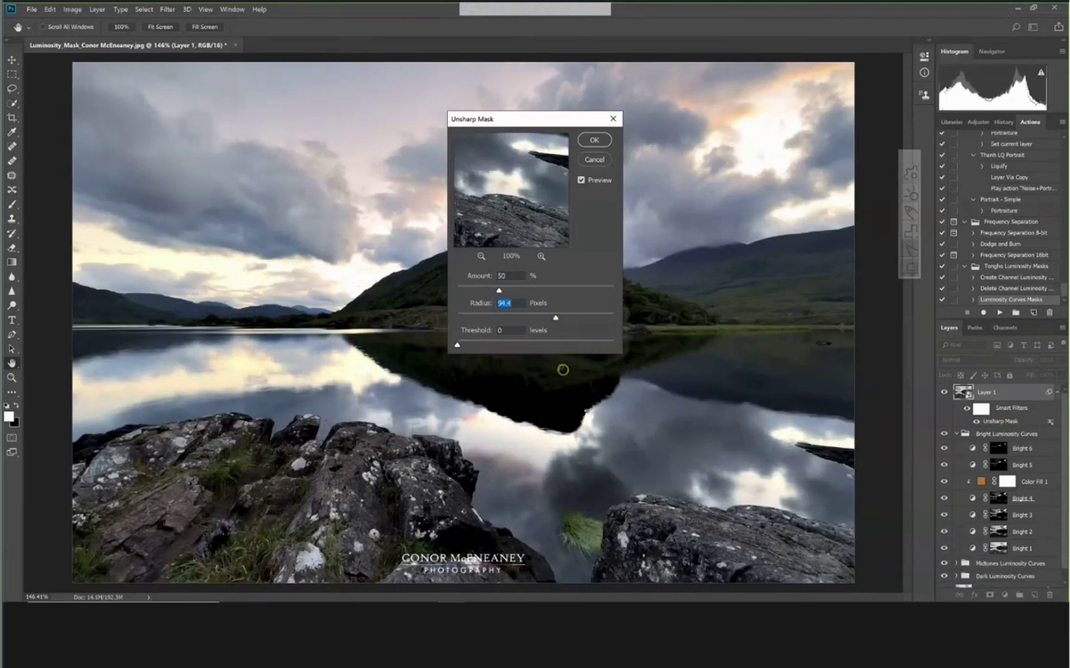
{"action": "left_click", "coordinate": [478, 316]}
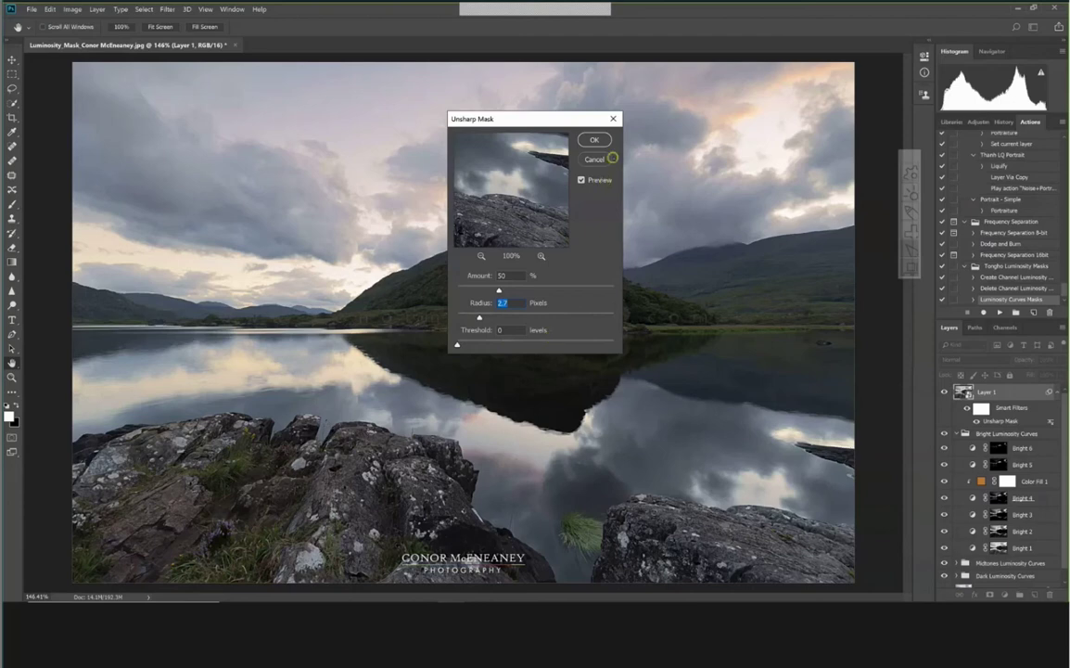
{"action": "left_click", "coordinate": [595, 140]}
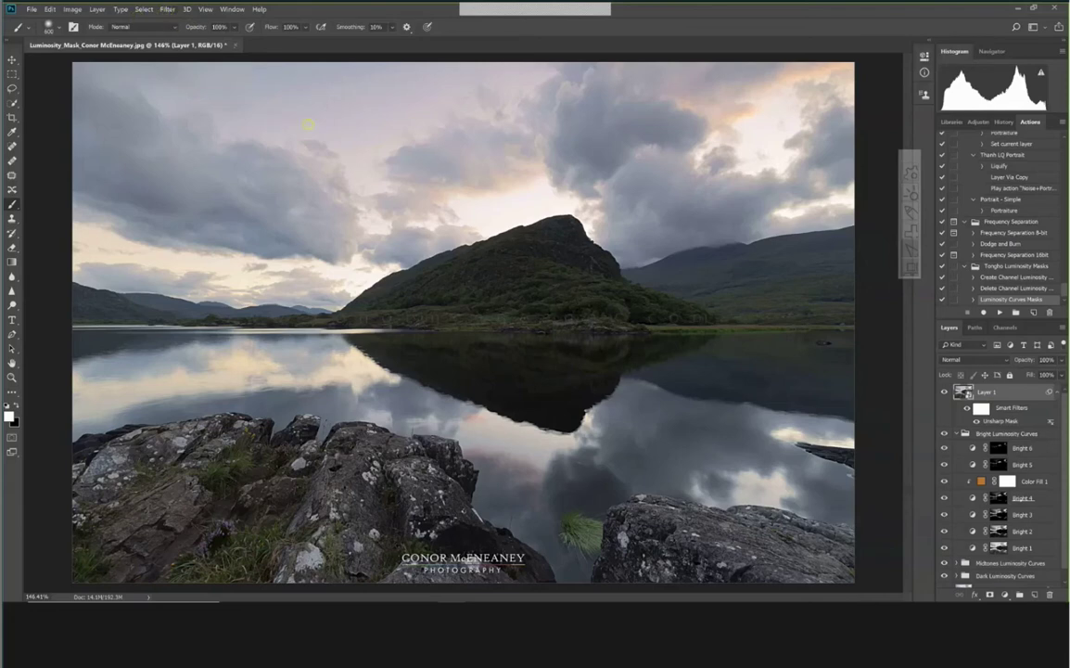
{"action": "left_click", "coordinate": [167, 9]}
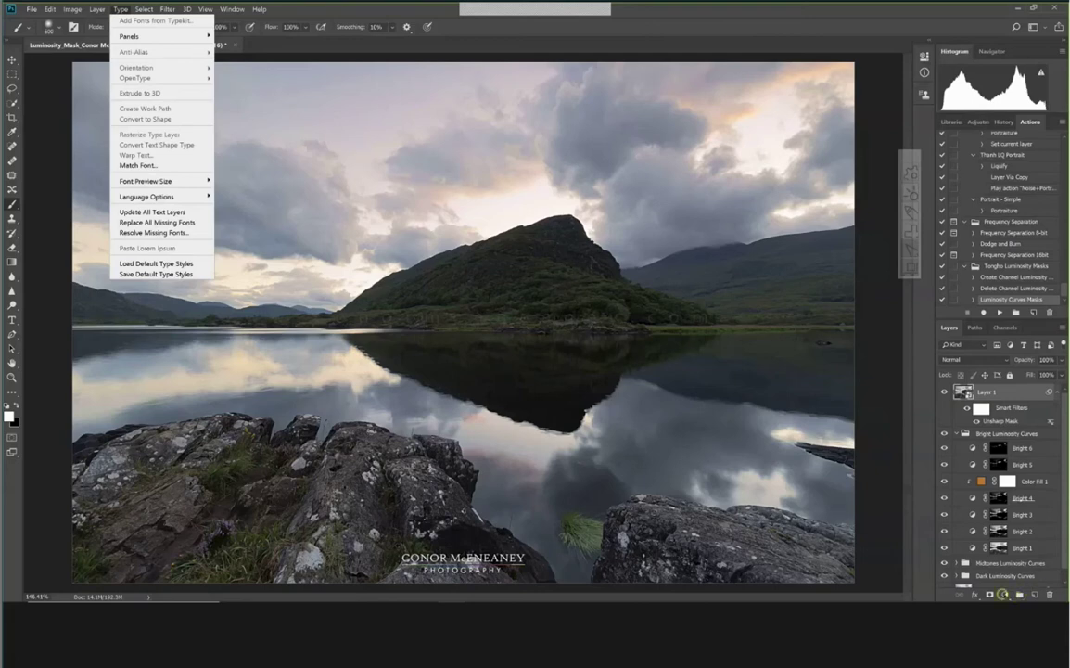
{"action": "left_click", "coordinate": [1006, 594]}
{"action": "left_click", "coordinate": [1006, 595]}
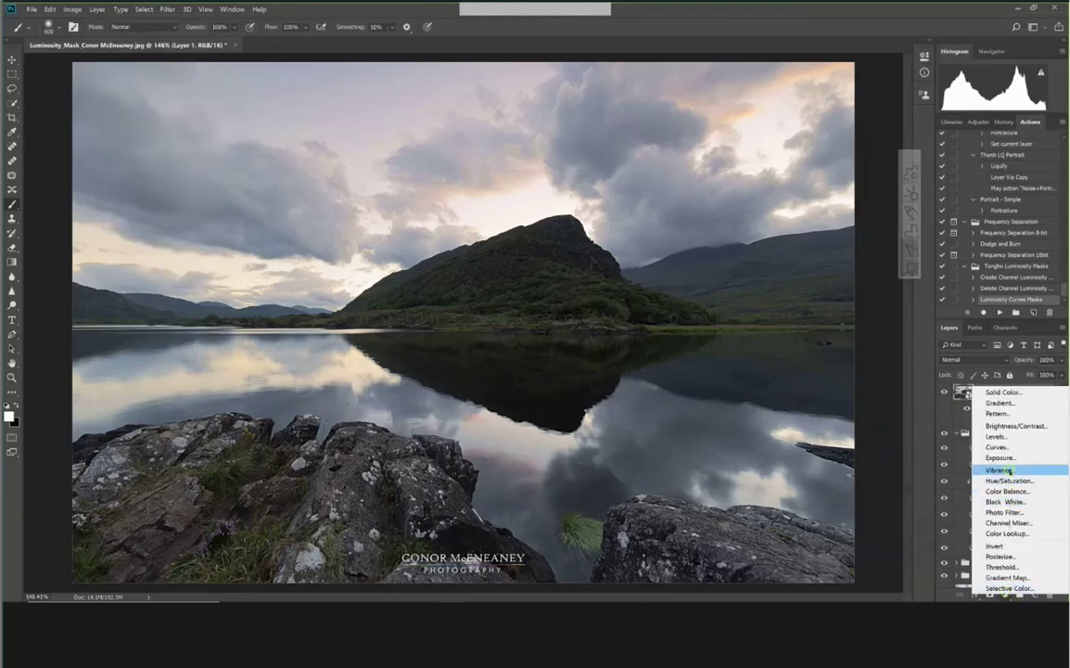
{"action": "left_click", "coordinate": [999, 470]}
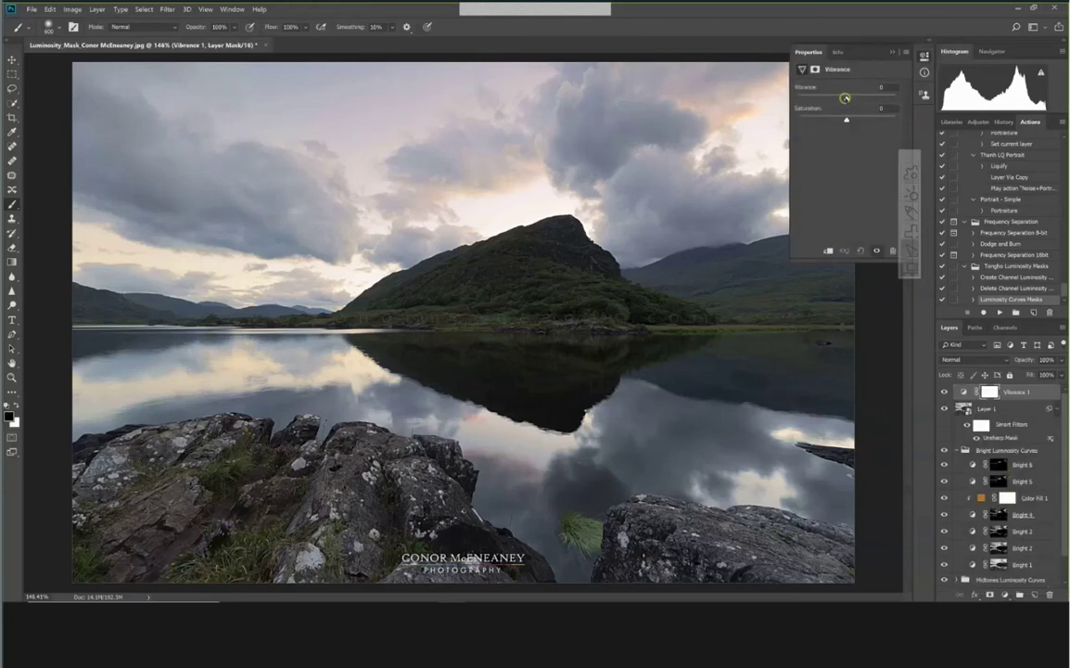
{"action": "mouse_move", "coordinate": [845, 97]}
{"action": "left_mouse_down"}
{"action": "mouse_move", "coordinate": [858, 97]}
{"action": "mouse_move", "coordinate": [861, 119]}
{"action": "left_mouse_up"}
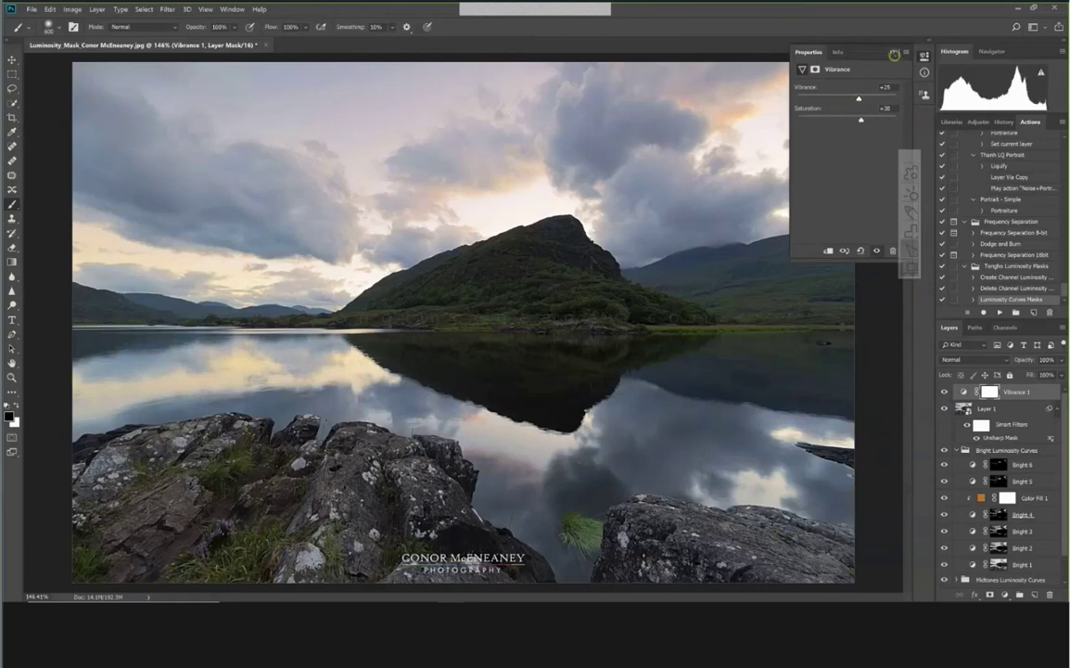
{"action": "left_click", "coordinate": [892, 50]}
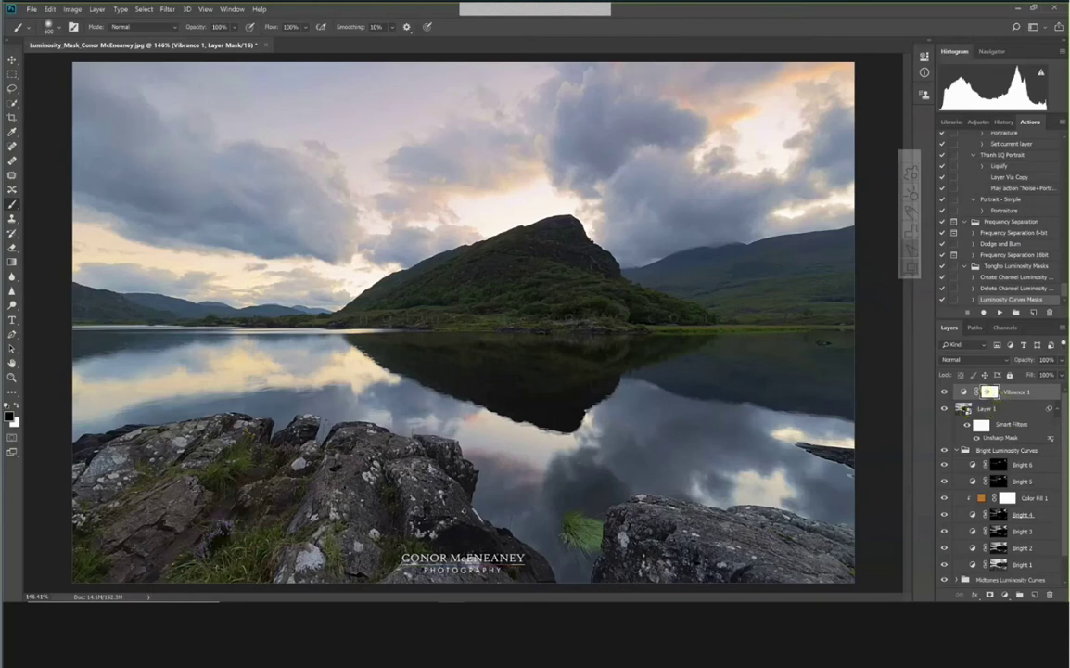
{"action": "left_click_drag", "start_coordinate": [988, 391], "coordinate": [989, 419]}
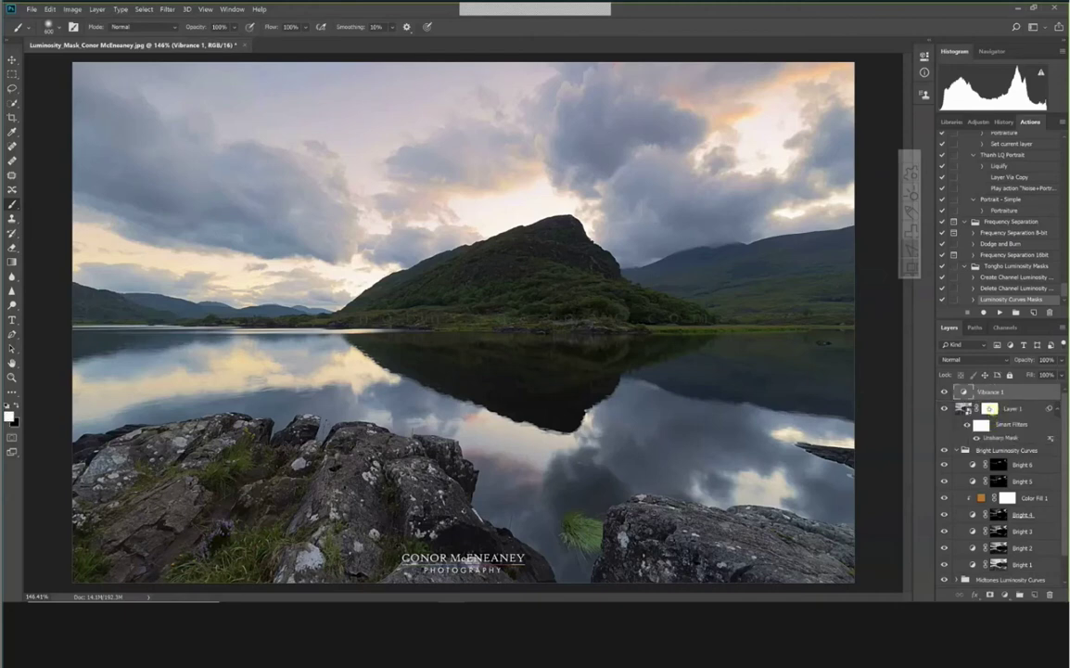
{"action": "key", "text": "ctrl+z"}
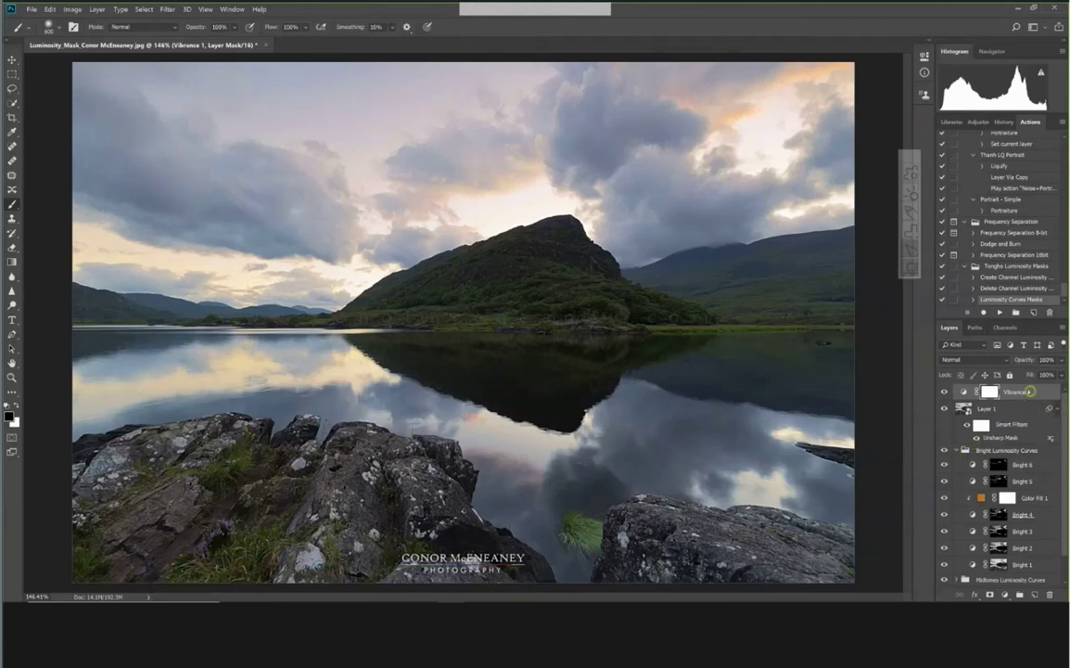
{"action": "left_click_drag", "start_coordinate": [1029, 392], "coordinate": [1050, 596]}
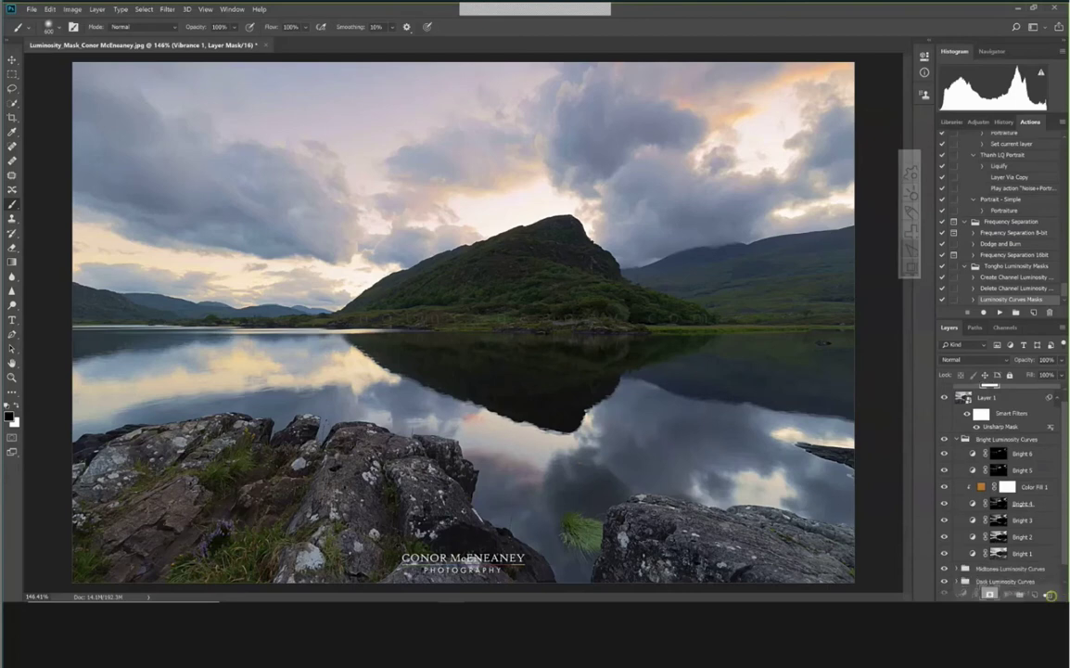
Delete the old sharpened Layer 1, zoom in, and stamp a fresh merged layer on top
{"action": "left_click", "coordinate": [1021, 392]}
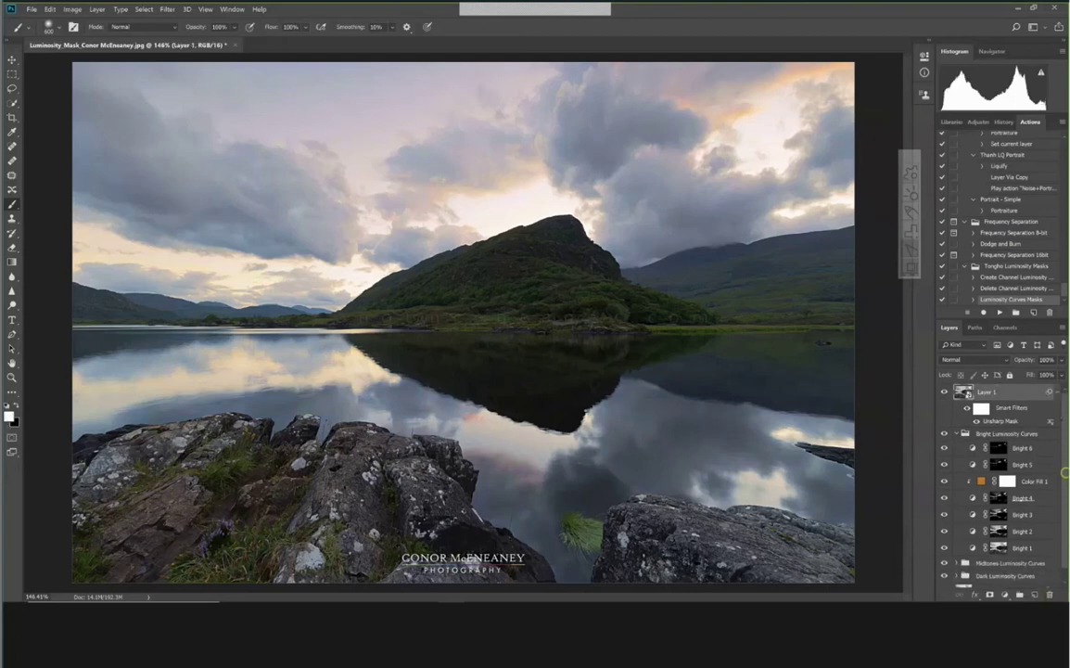
{"action": "left_click_drag", "start_coordinate": [1021, 392], "coordinate": [1051, 594]}
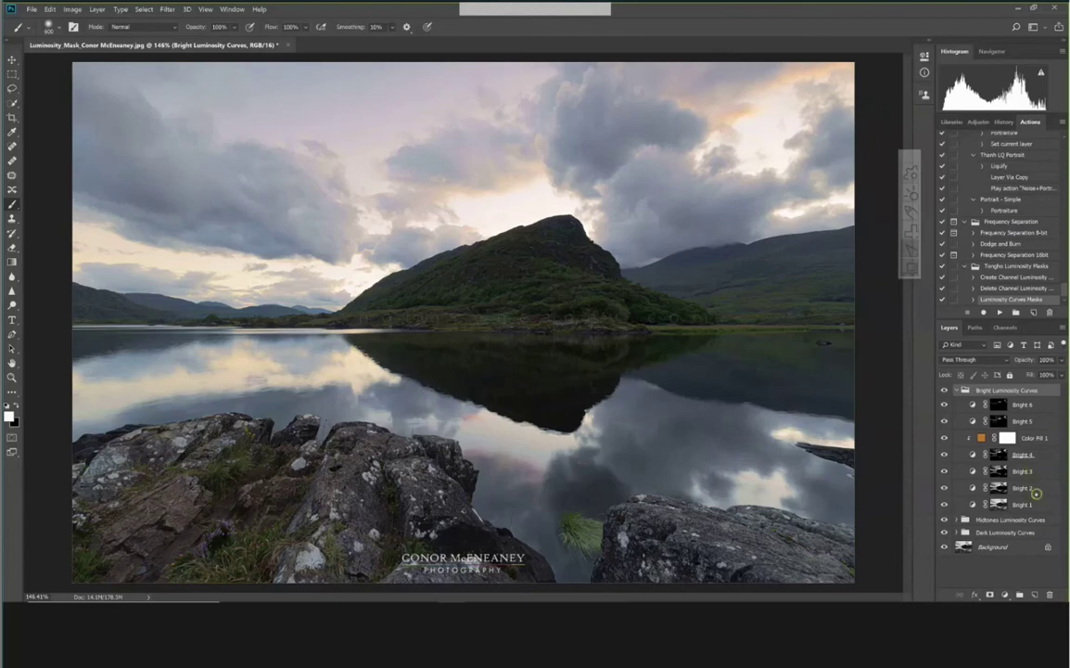
{"action": "key", "text": "ctrl+plus"}
{"action": "key", "text": "ctrl+plus"}
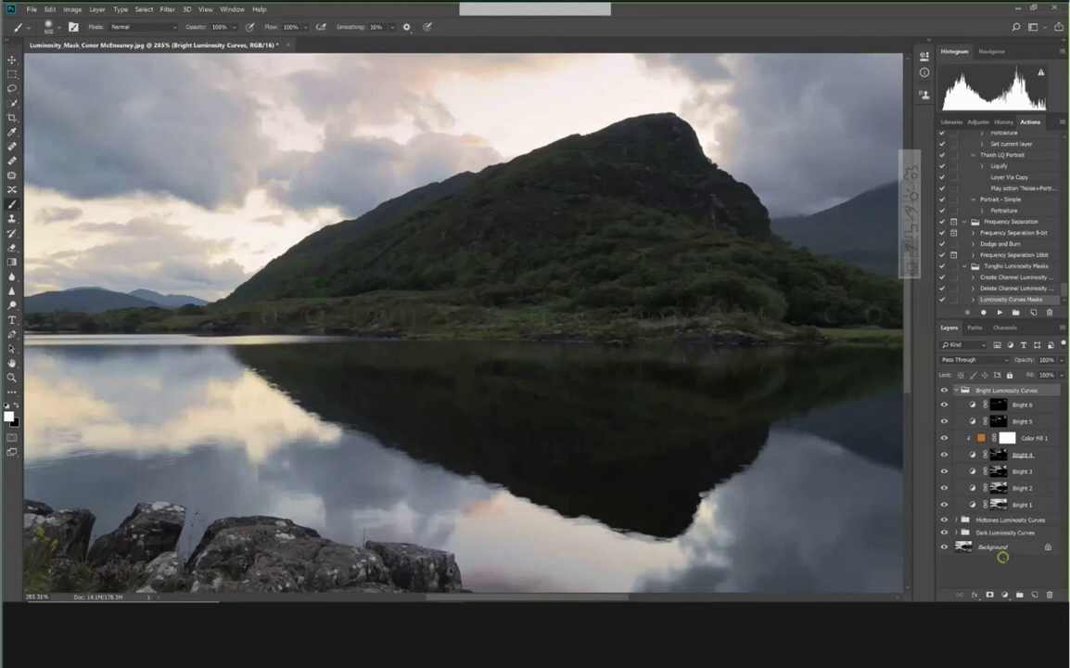
{"action": "key", "text": "ctrl+alt"}
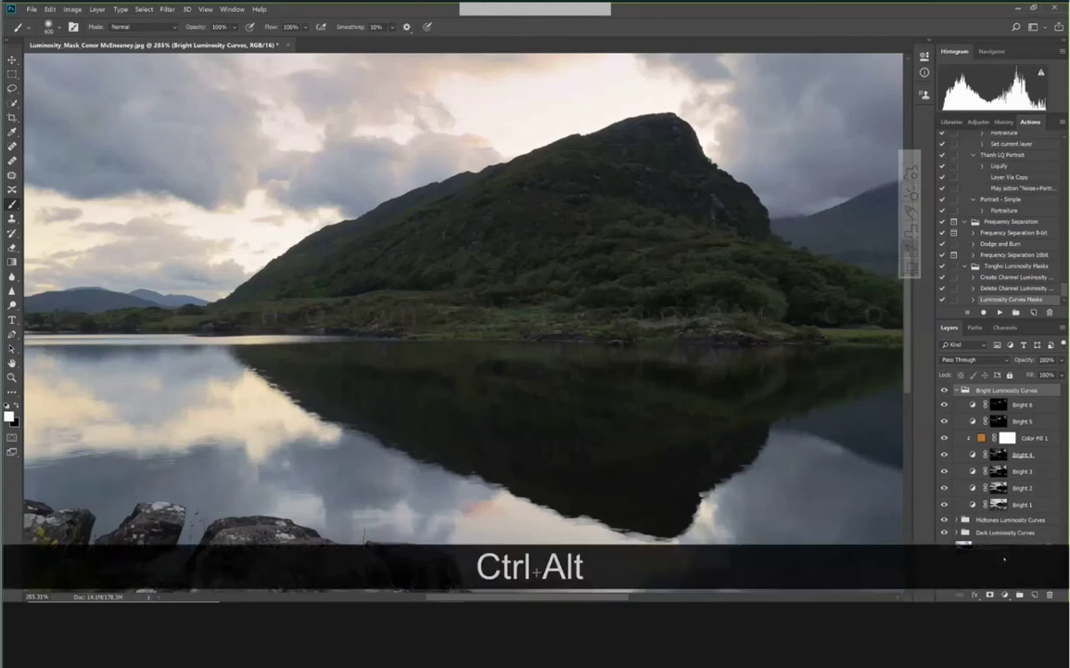
{"action": "key", "text": "shift"}
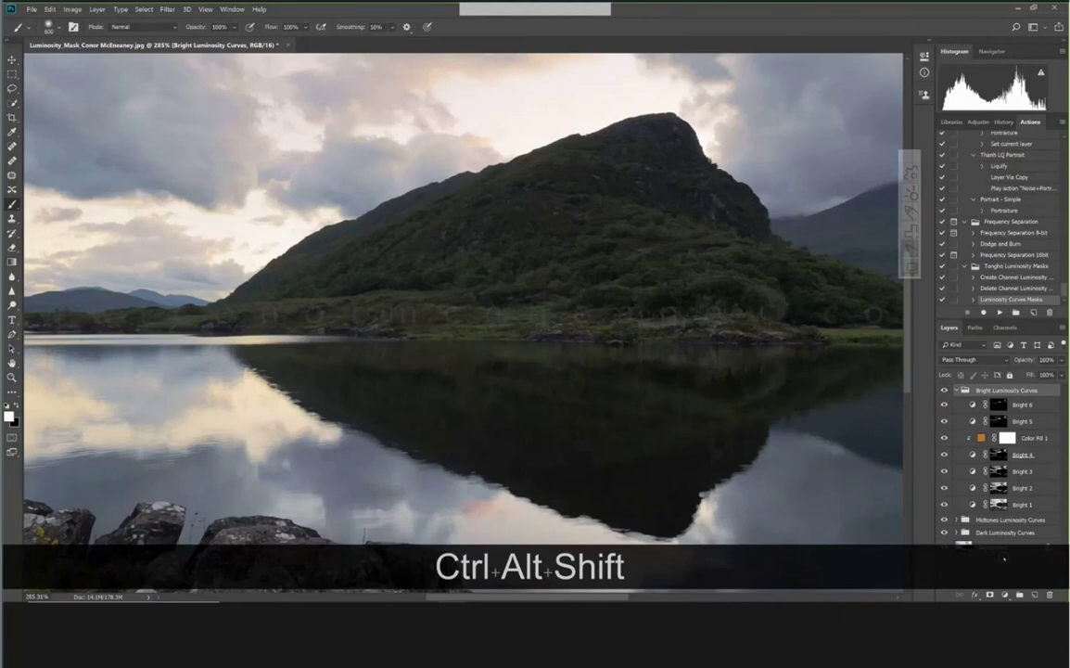
{"action": "key", "text": "ctrl+alt+shift+e"}
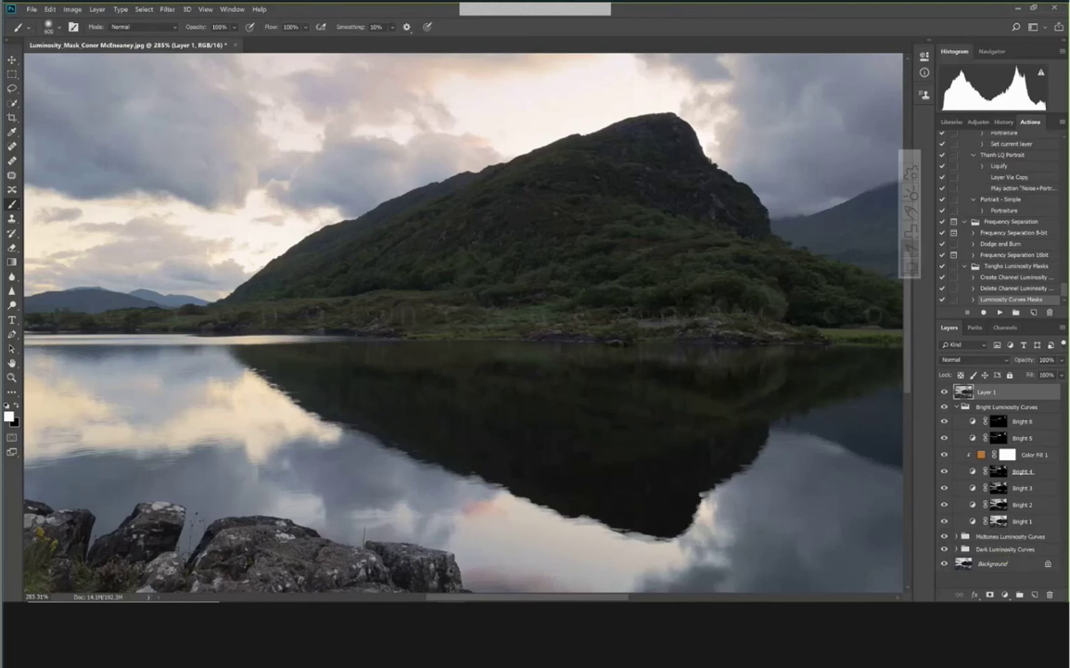
Sharpen the new Layer 1 with Unsharp Mask at Amount 50%, Radius 2.7 px, Threshold 0
{"action": "left_click", "coordinate": [170, 11]}
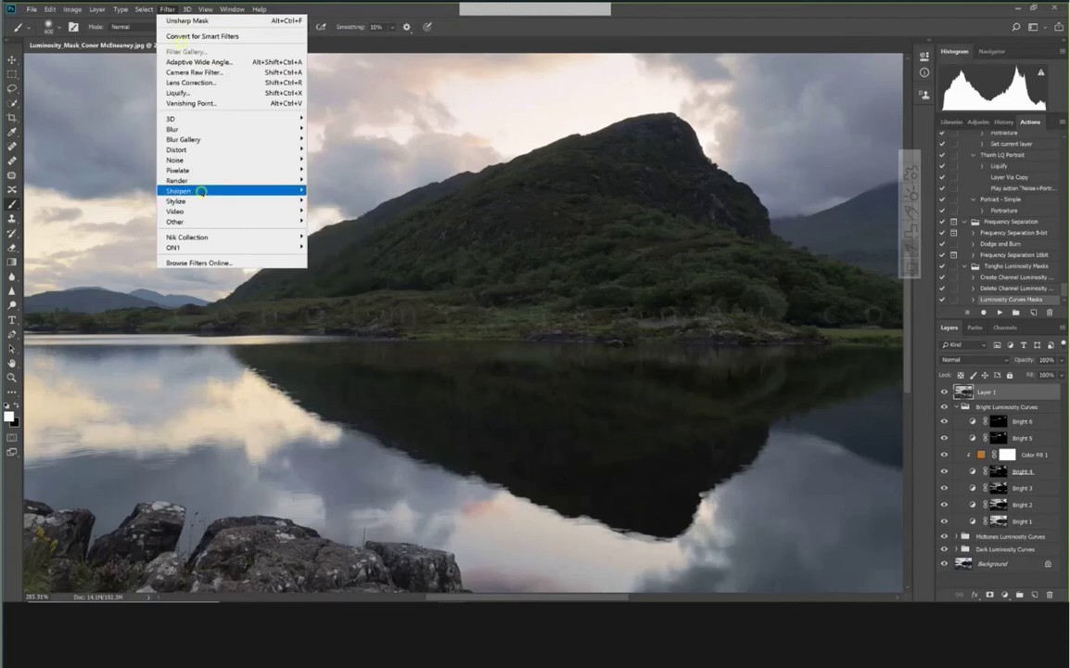
{"action": "mouse_move", "coordinate": [178, 190]}
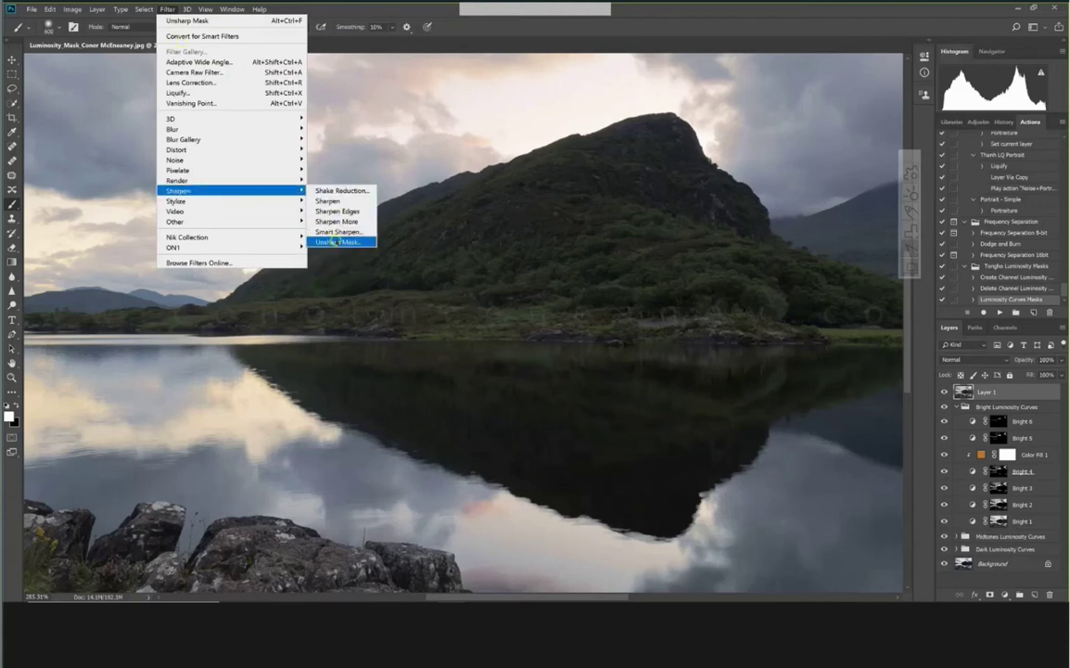
{"action": "left_click", "coordinate": [337, 242]}
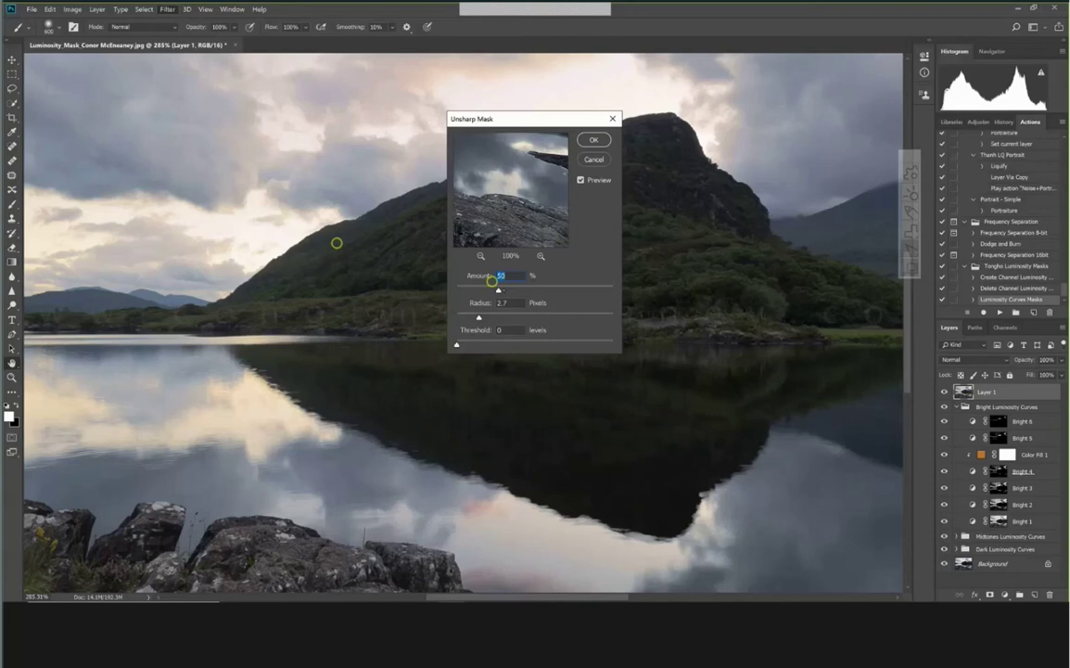
{"action": "left_click", "coordinate": [498, 290]}
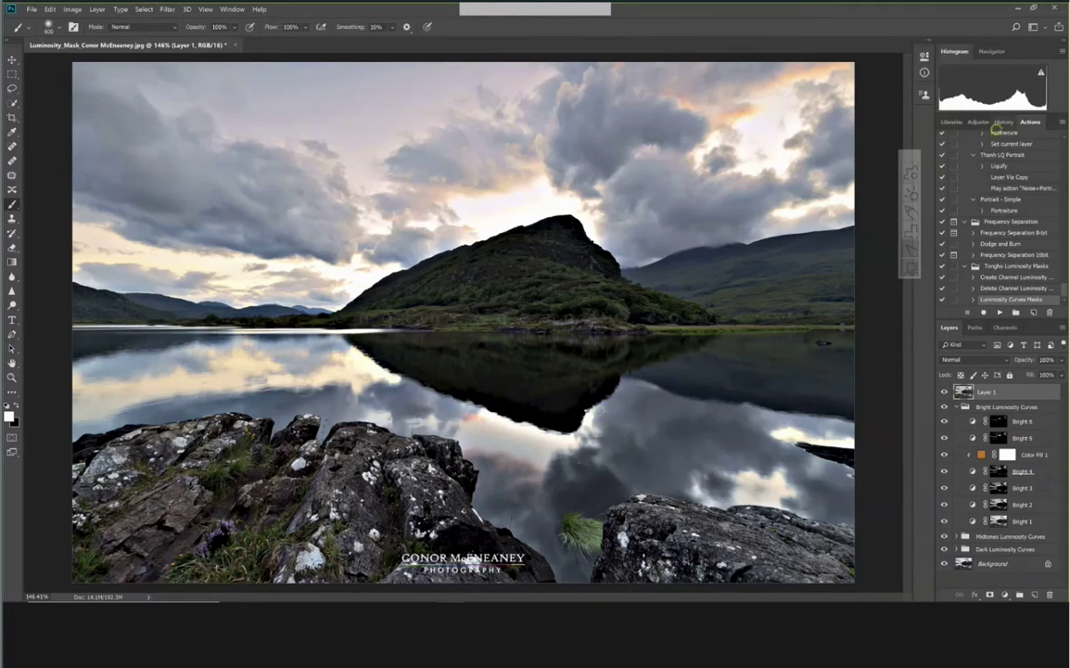
Show the History panel, listing past edits up to the Unsharp Mask step
{"action": "left_click", "coordinate": [1002, 122]}
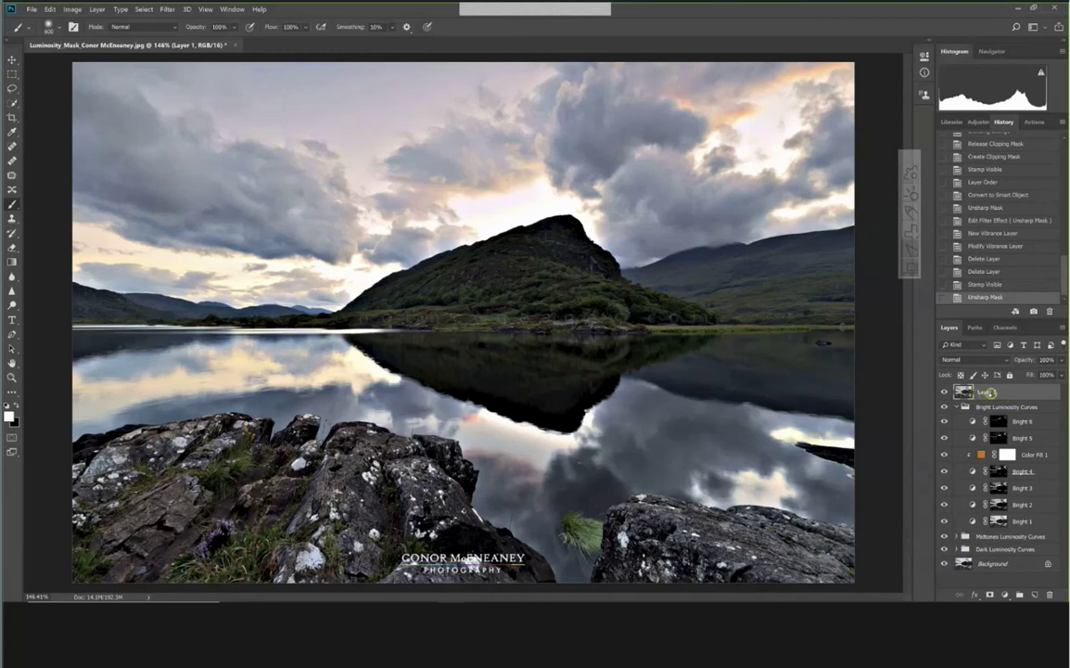
Convert the sharpened Layer 1 into a smart object
{"action": "right_click", "coordinate": [990, 393]}
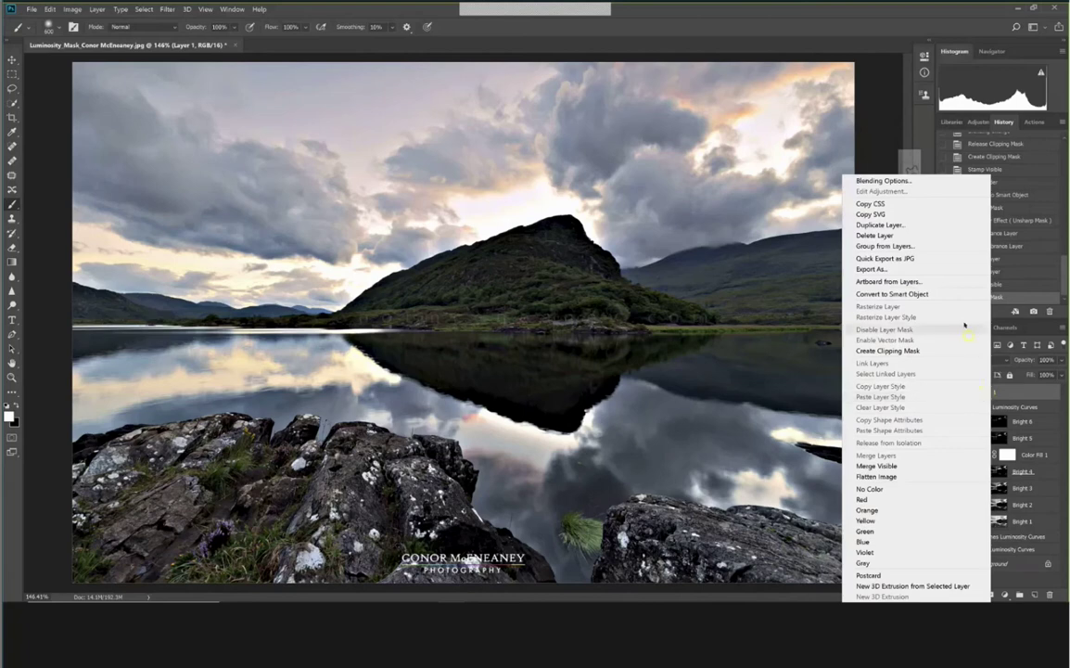
{"action": "left_click", "coordinate": [920, 294]}
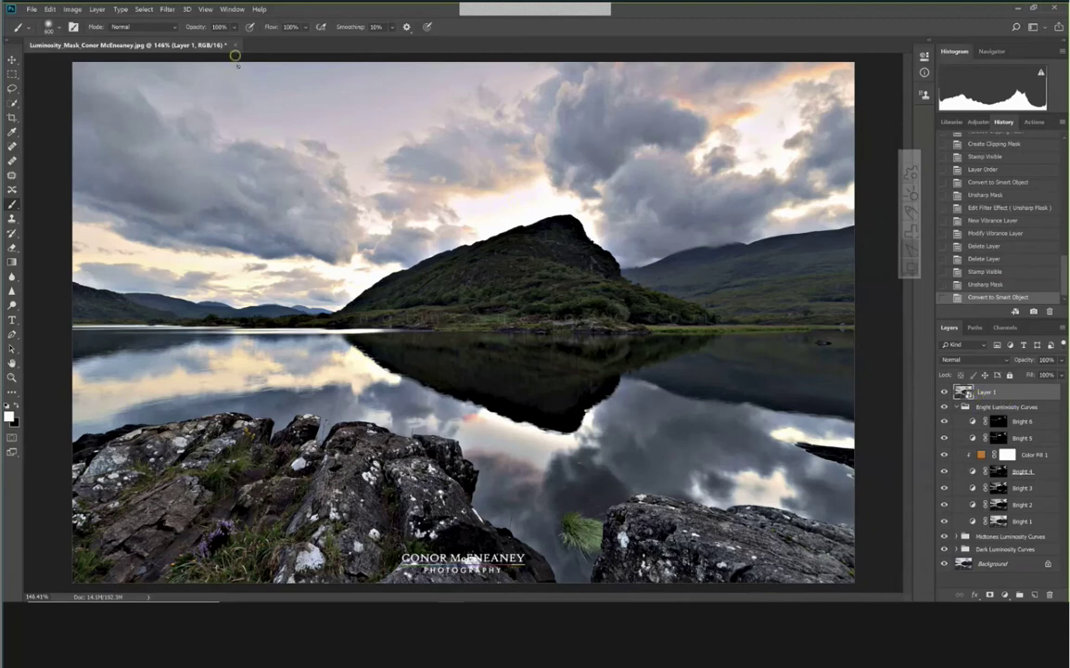
{"action": "left_click", "coordinate": [167, 9]}
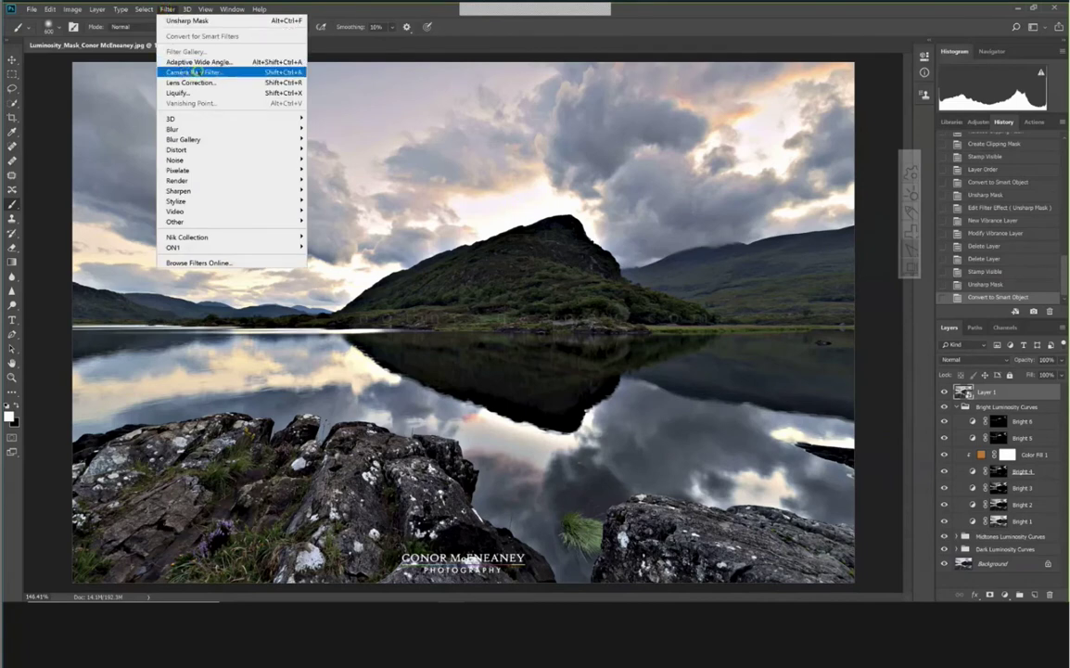
Open Layer 1 in the Camera Raw Filter with Highlights -25 and Shadows +45
{"action": "left_click", "coordinate": [195, 72]}
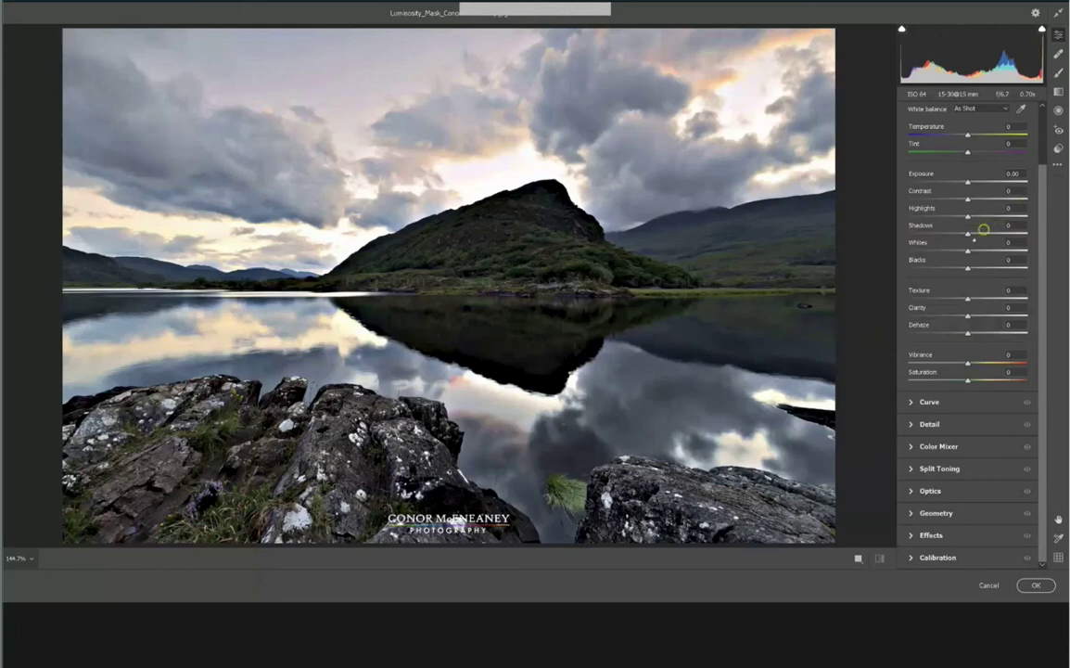
{"action": "left_click", "coordinate": [951, 215]}
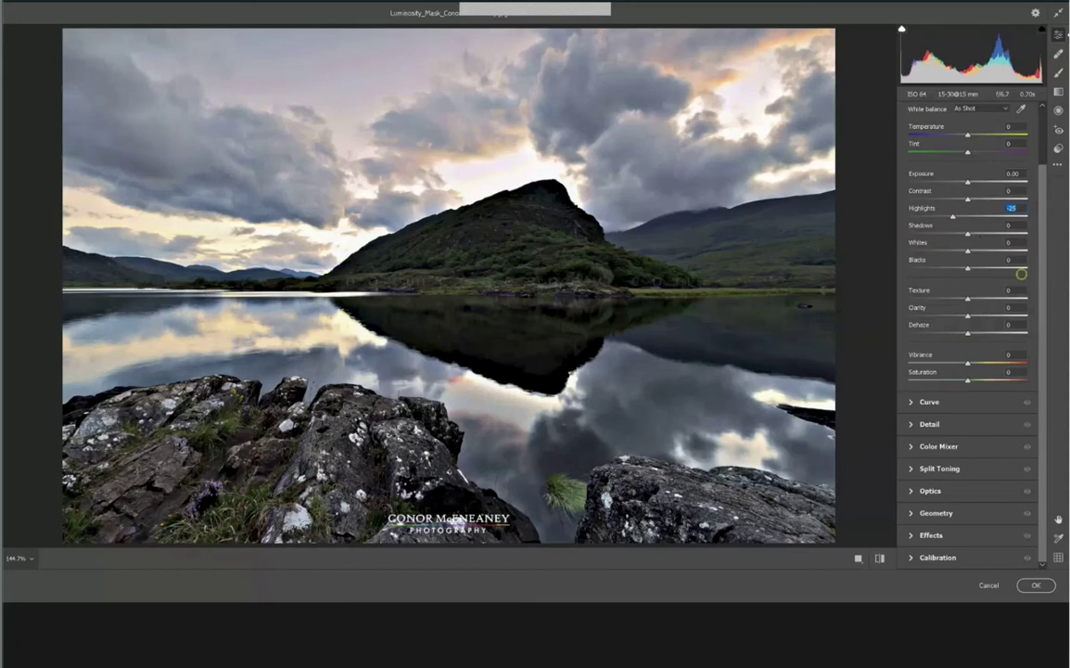
{"action": "left_click", "coordinate": [994, 234]}
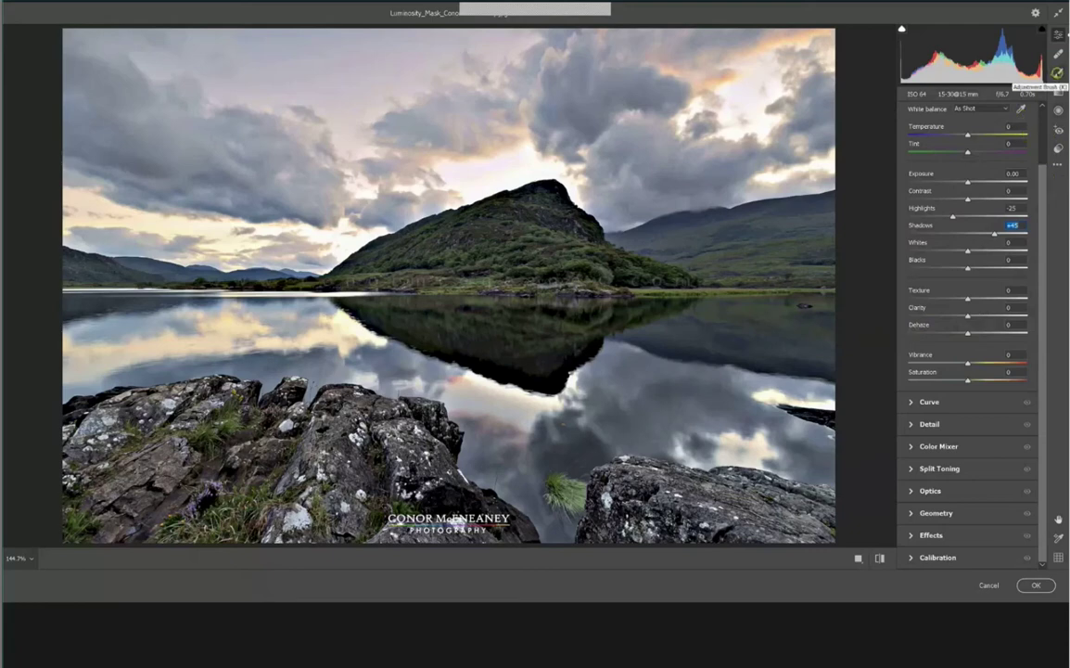
{"action": "left_click", "coordinate": [1058, 72]}
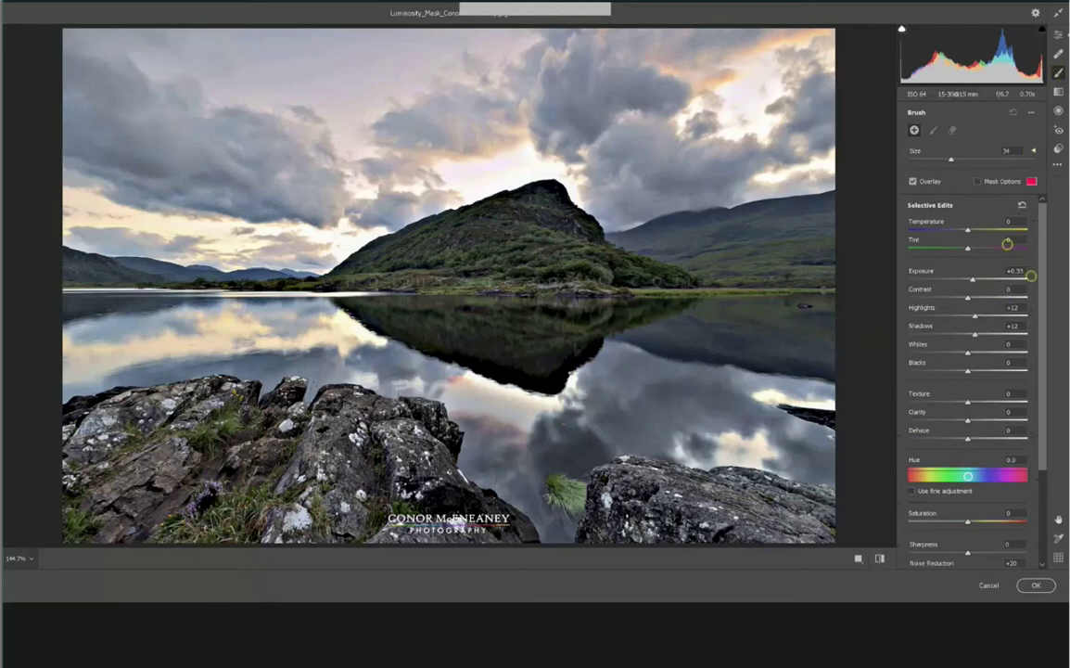
Set the Adjustment Brush to Clarity +35 and shrink it to size 5
{"action": "left_click", "coordinate": [988, 420]}
{"action": "key", "text": "bracketleft"}
{"action": "key", "text": "bracketleft"}
{"action": "key", "text": "bracketleft"}
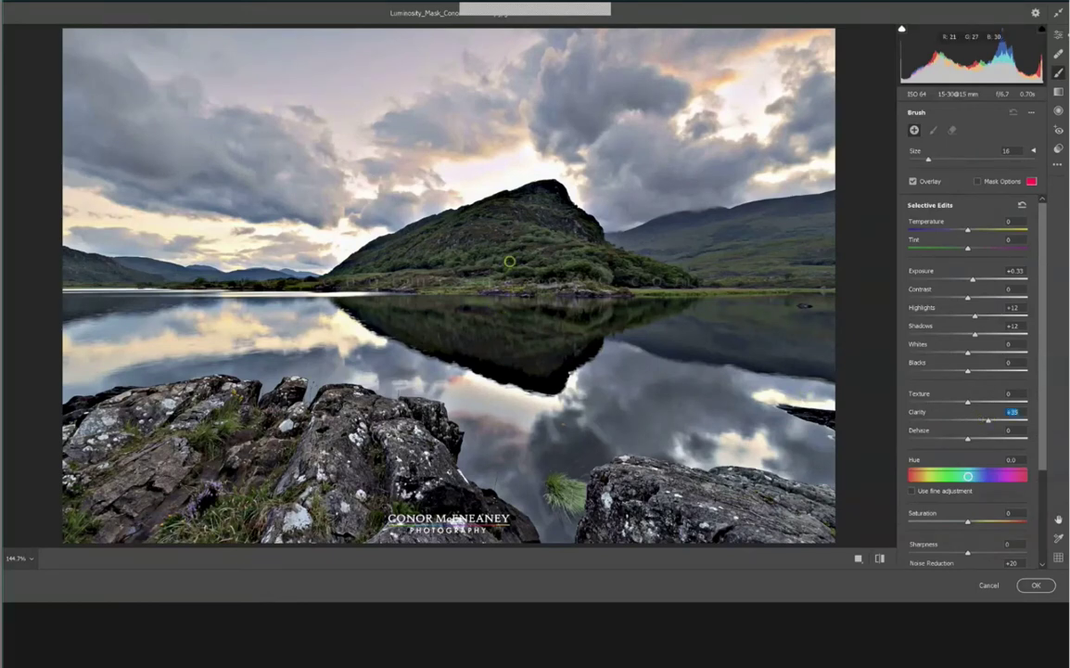
{"action": "key", "text": "bracketleft"}
{"action": "key", "text": "bracketleft"}
{"action": "key", "text": "bracketright"}
{"action": "key", "text": "bracketleft"}
Brush clarity over the hillside from slope to peak and apply Camera Raw as a smart filter
{"action": "left_click_drag", "start_coordinate": [410, 232], "coordinate": [490, 252]}
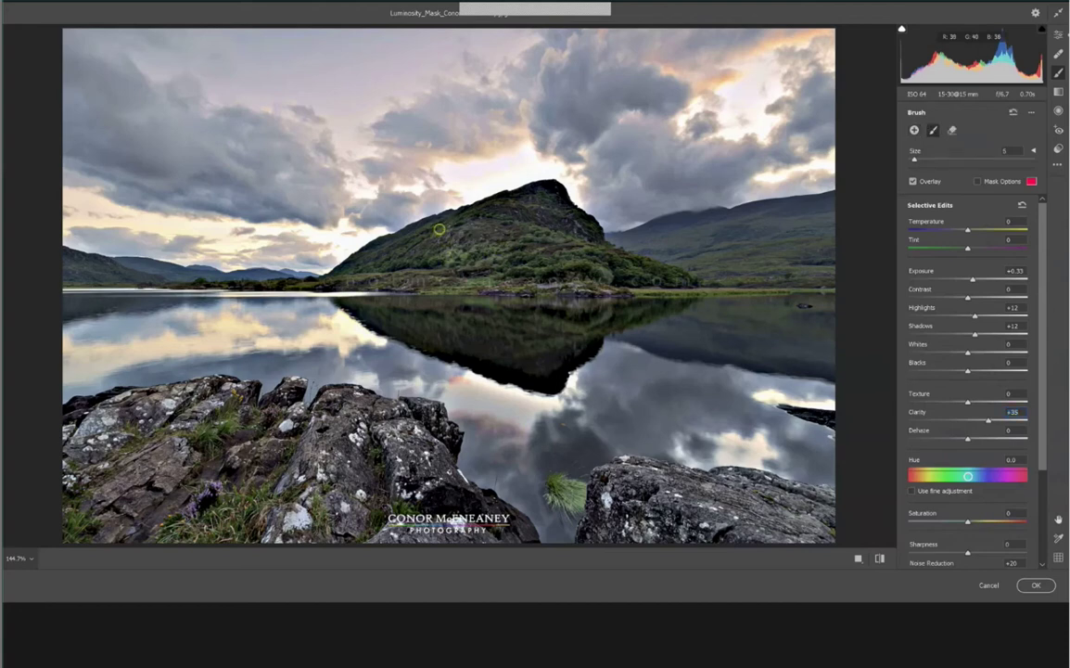
{"action": "mouse_move", "coordinate": [439, 228]}
{"action": "left_mouse_down"}
{"action": "mouse_move", "coordinate": [380, 257]}
{"action": "mouse_move", "coordinate": [620, 281]}
{"action": "left_mouse_up"}
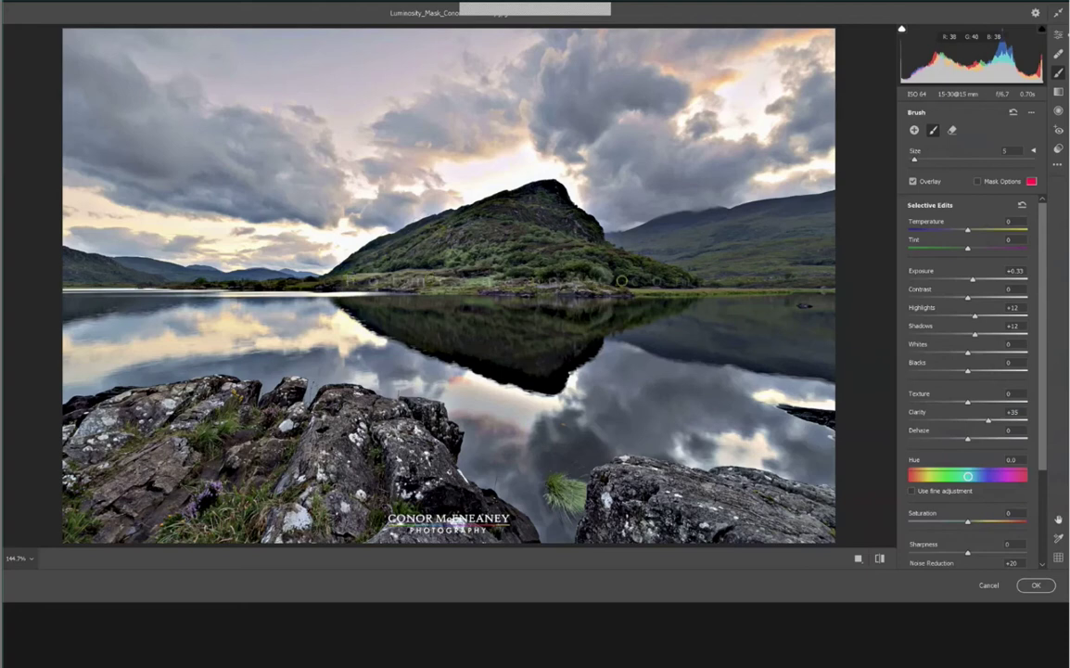
{"action": "mouse_move", "coordinate": [533, 221]}
{"action": "left_mouse_down"}
{"action": "mouse_move", "coordinate": [564, 215]}
{"action": "mouse_move", "coordinate": [500, 211]}
{"action": "left_mouse_up"}
{"action": "left_click", "coordinate": [499, 239]}
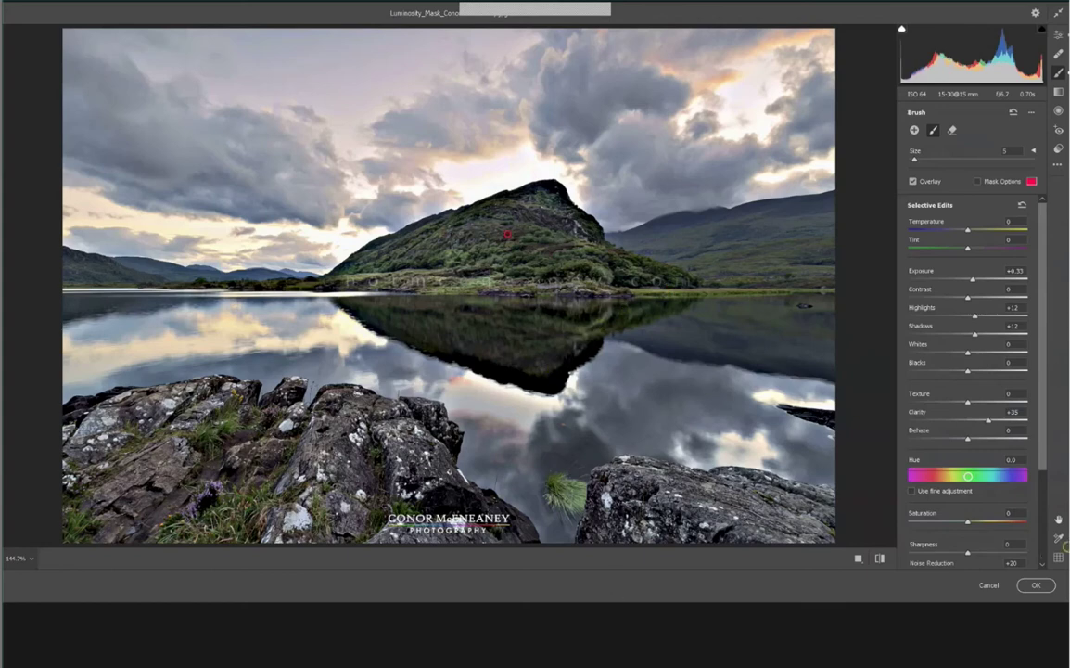
{"action": "left_click", "coordinate": [1032, 586]}
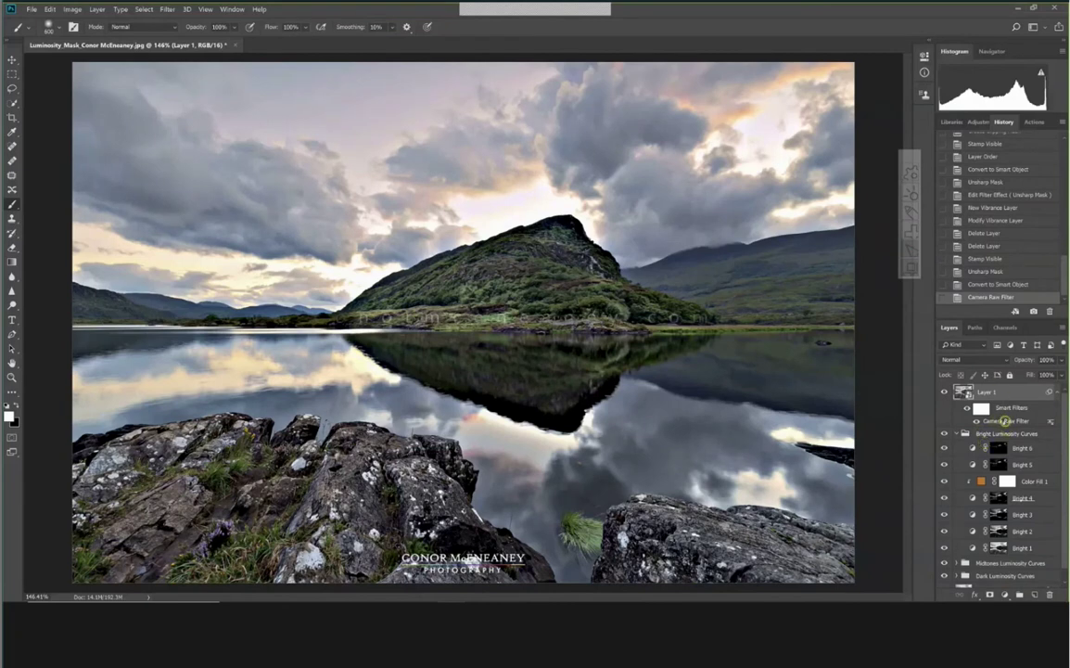
Reopen Layer 1's Camera Raw Filter and view the Basic panel (Highlights -25, Shadows +45)
{"action": "double_click", "coordinate": [1006, 421]}
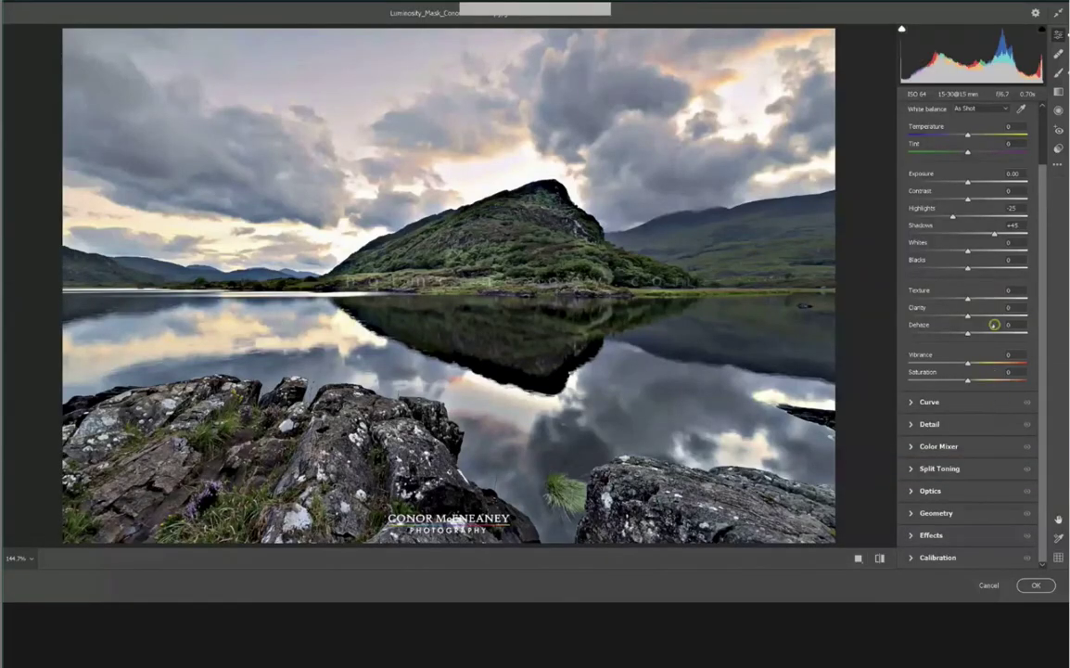
{"action": "scroll", "coordinate": [992, 324], "scroll_direction": "up", "scroll_amount": 2}
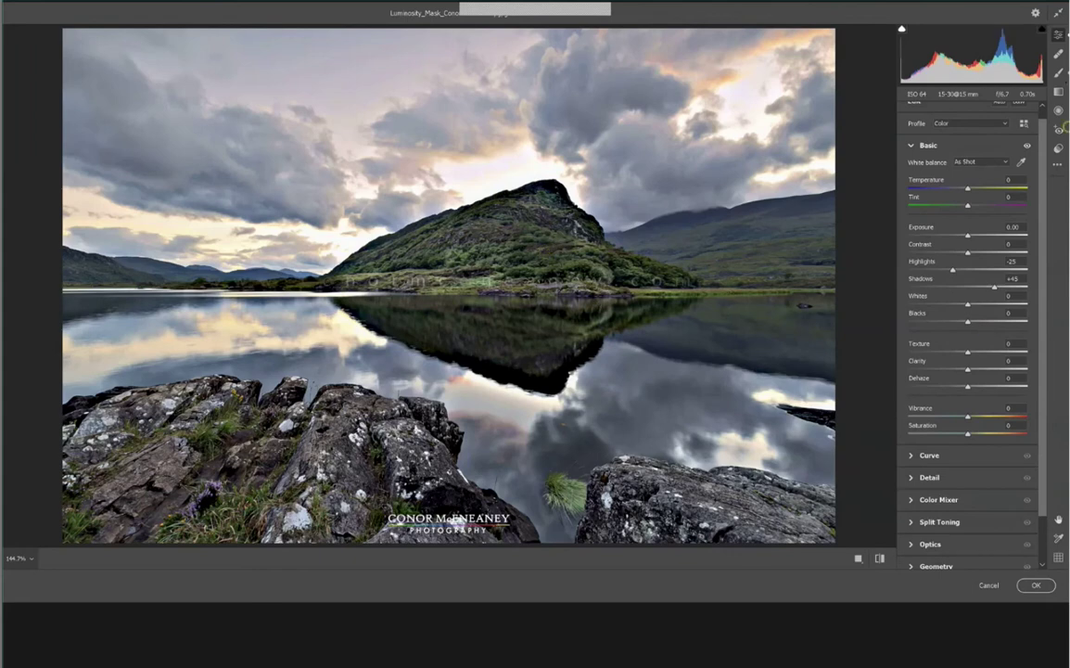
Brush the mountain with Exposure -0.10, Highlights +3 and reduced Shadows, then apply the filter
{"action": "left_click", "coordinate": [1061, 70]}
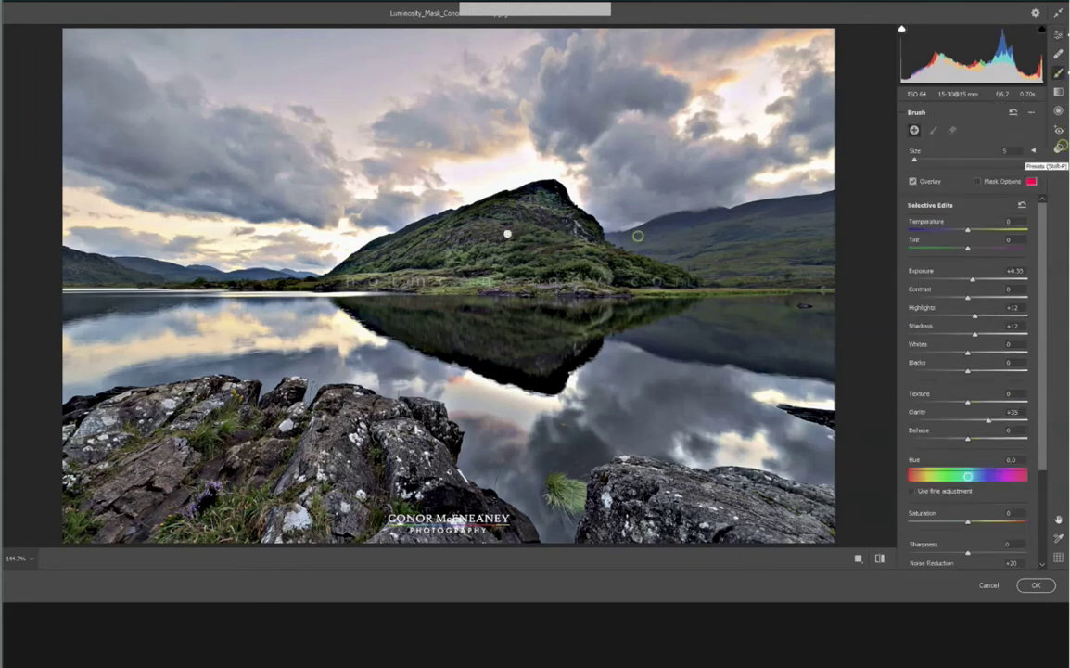
{"action": "left_click", "coordinate": [512, 234]}
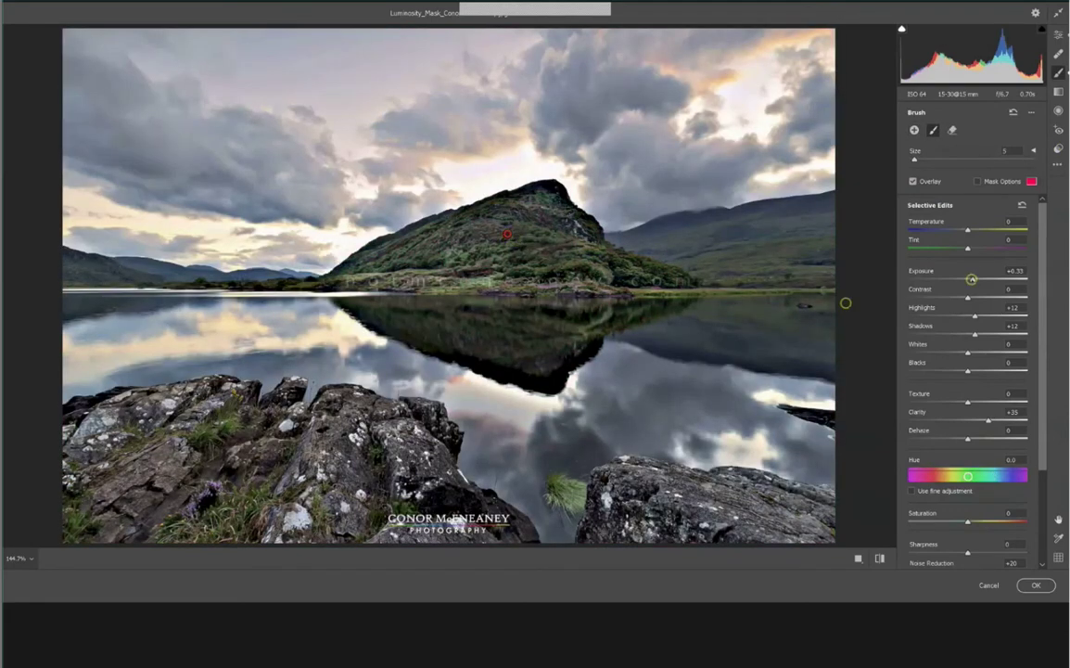
{"action": "left_click_drag", "start_coordinate": [971, 278], "coordinate": [964, 285]}
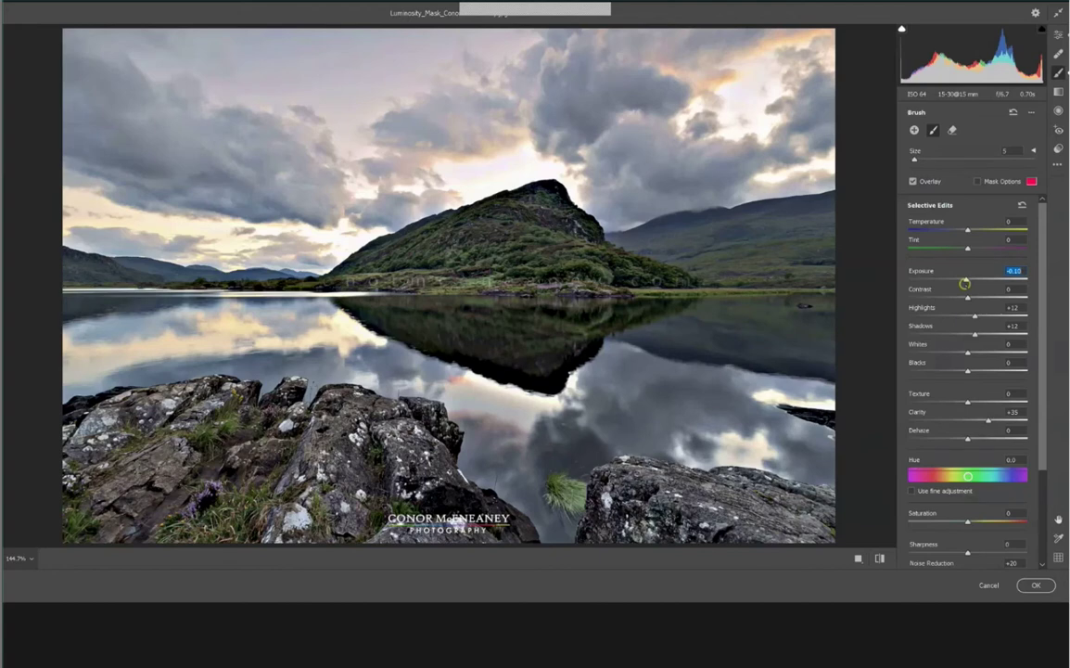
{"action": "left_click_drag", "start_coordinate": [973, 316], "coordinate": [966, 336]}
{"action": "left_click", "coordinate": [974, 335]}
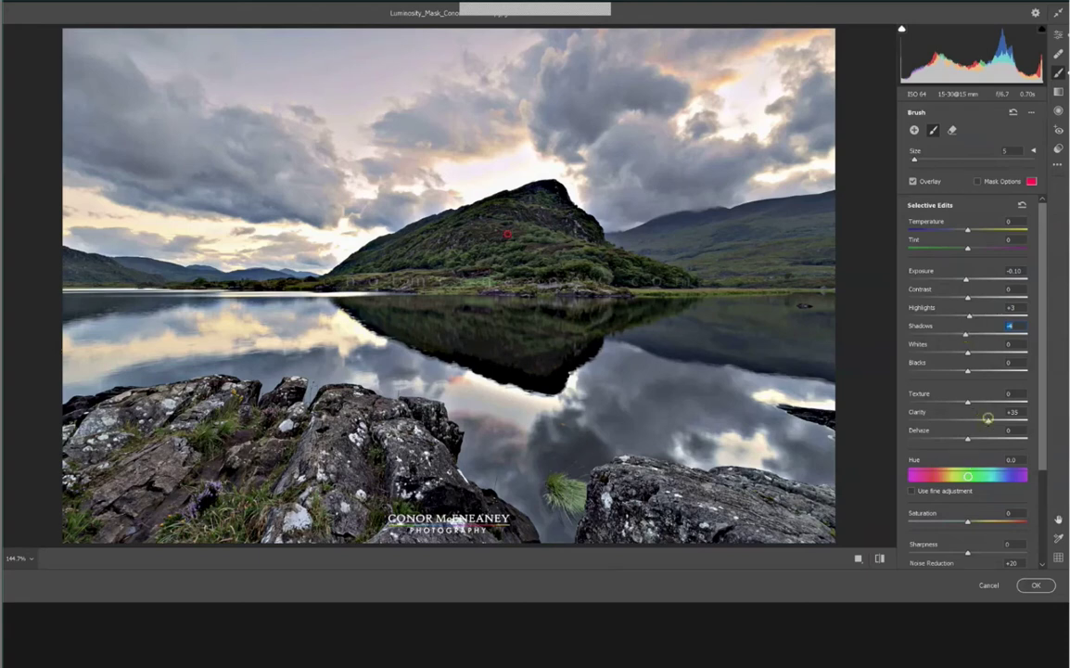
{"action": "left_click", "coordinate": [1039, 586]}
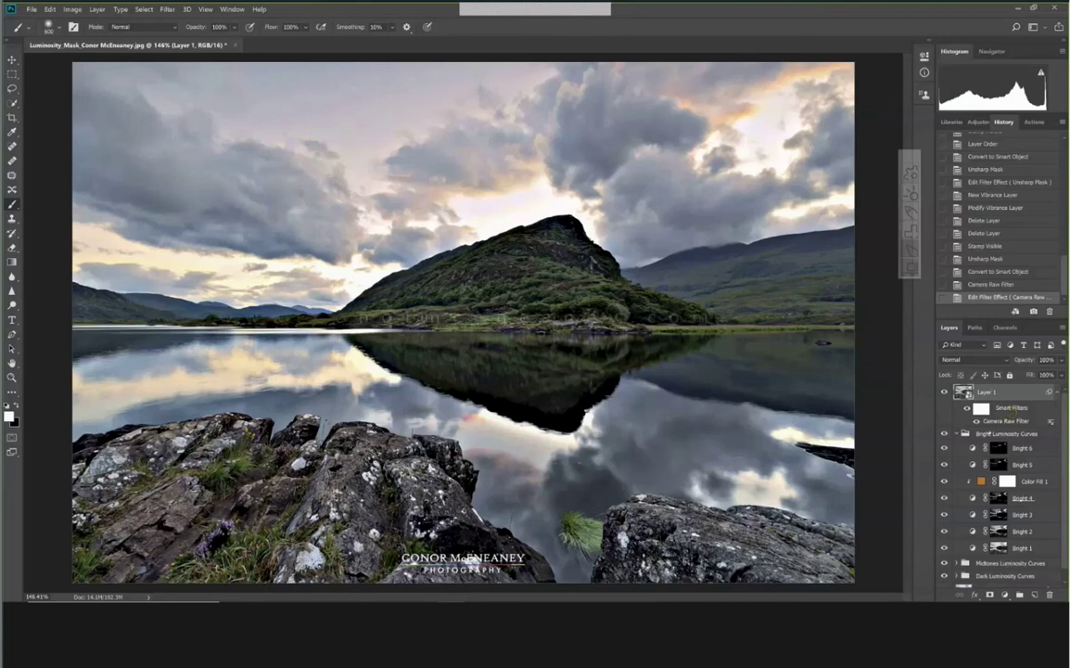
Scrub Layer 1's opacity down to roughly 70% to soften the Camera Raw layer
{"action": "scroll", "coordinate": [997, 422], "scroll_direction": "down", "scroll_amount": 1}
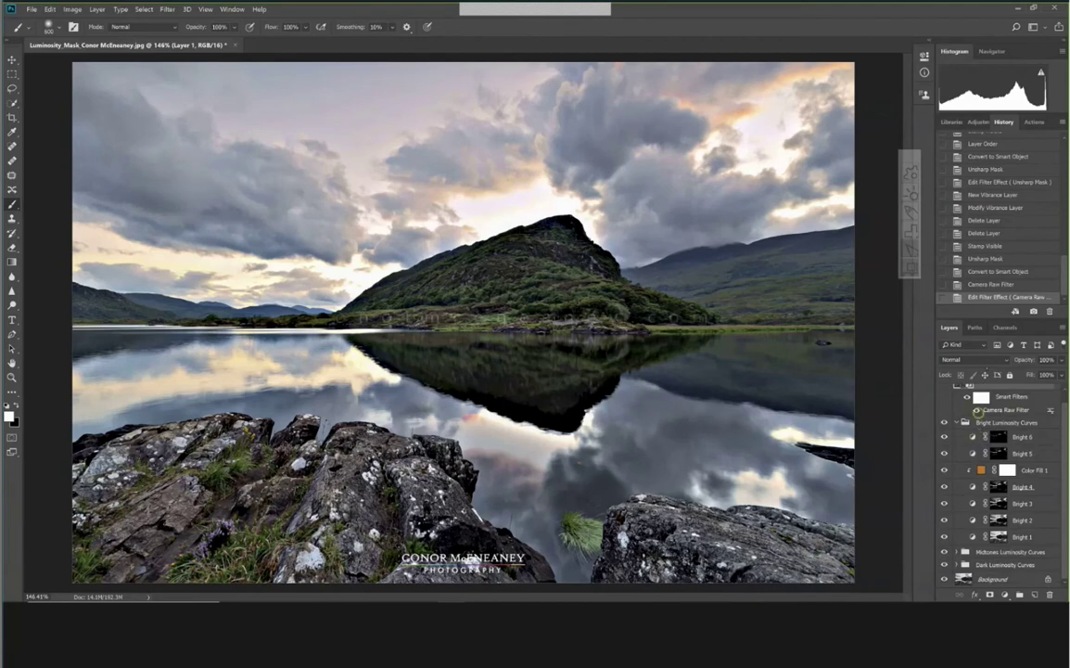
{"action": "scroll", "coordinate": [980, 436], "scroll_direction": "up", "scroll_amount": 1}
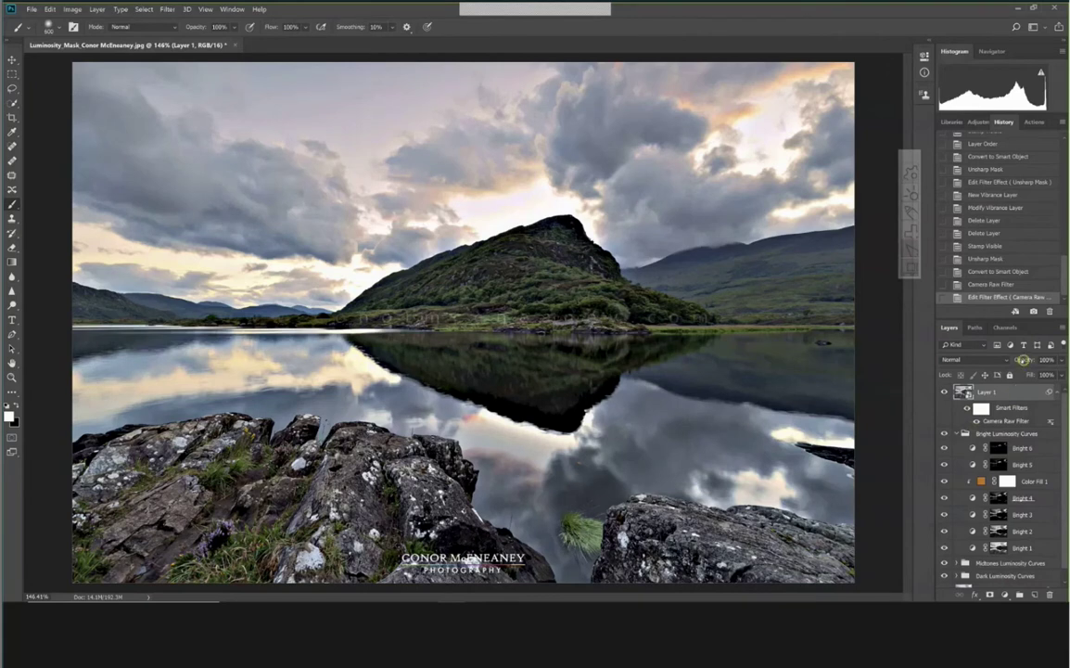
{"action": "mouse_move", "coordinate": [1022, 359]}
{"action": "left_mouse_down"}
{"action": "mouse_move", "coordinate": [966, 365]}
{"action": "mouse_move", "coordinate": [1007, 365]}
{"action": "left_mouse_up"}
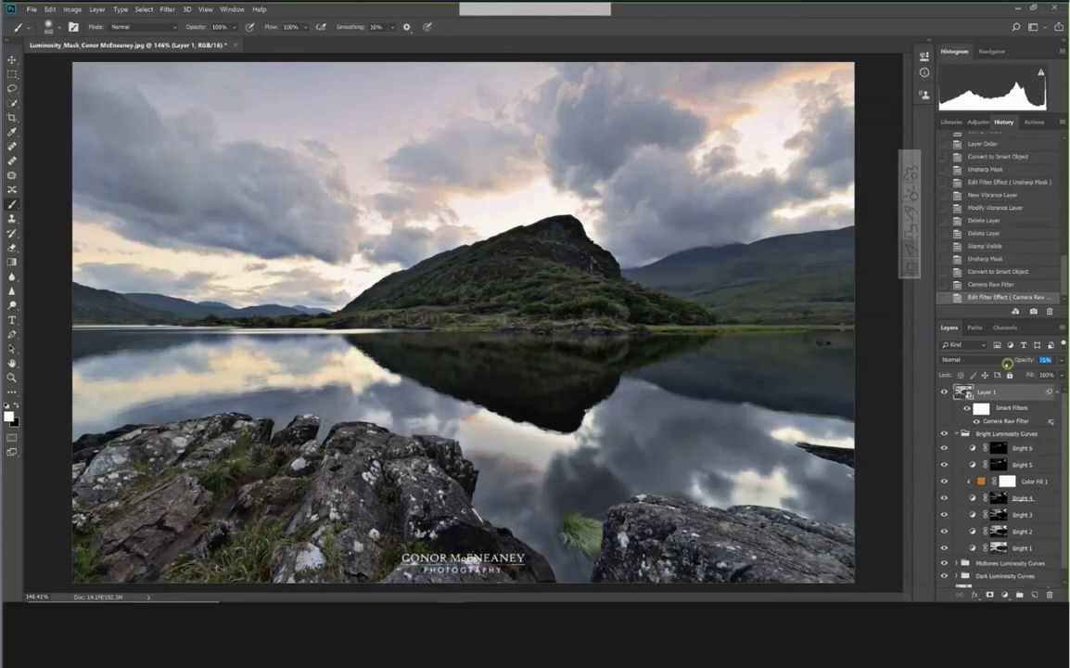
{"action": "left_click_drag", "start_coordinate": [1007, 364], "coordinate": [1011, 363]}
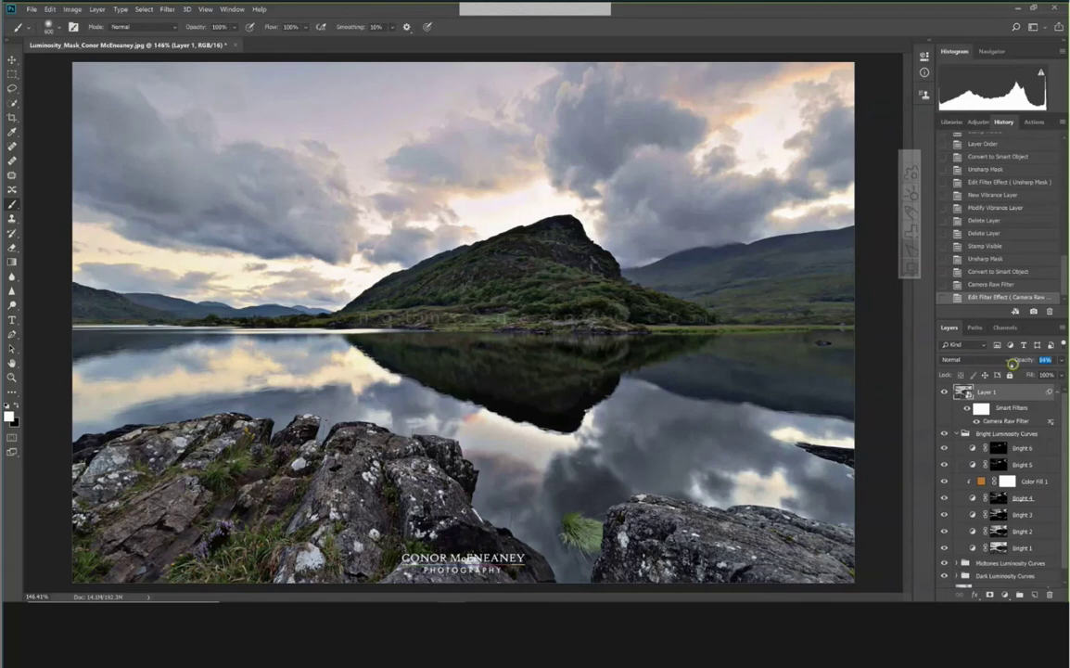
{"action": "mouse_move", "coordinate": [1011, 366]}
{"action": "left_mouse_down"}
{"action": "mouse_move", "coordinate": [942, 367]}
{"action": "mouse_move", "coordinate": [992, 365]}
{"action": "mouse_move", "coordinate": [979, 370]}
{"action": "left_mouse_up"}
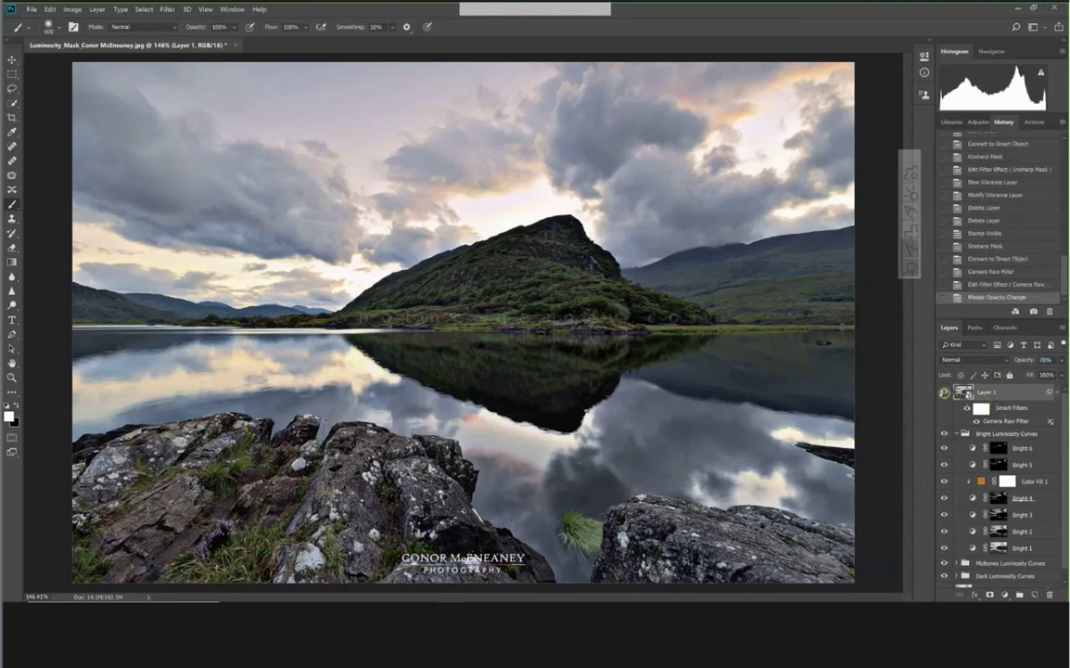
{"action": "left_click", "coordinate": [944, 391]}
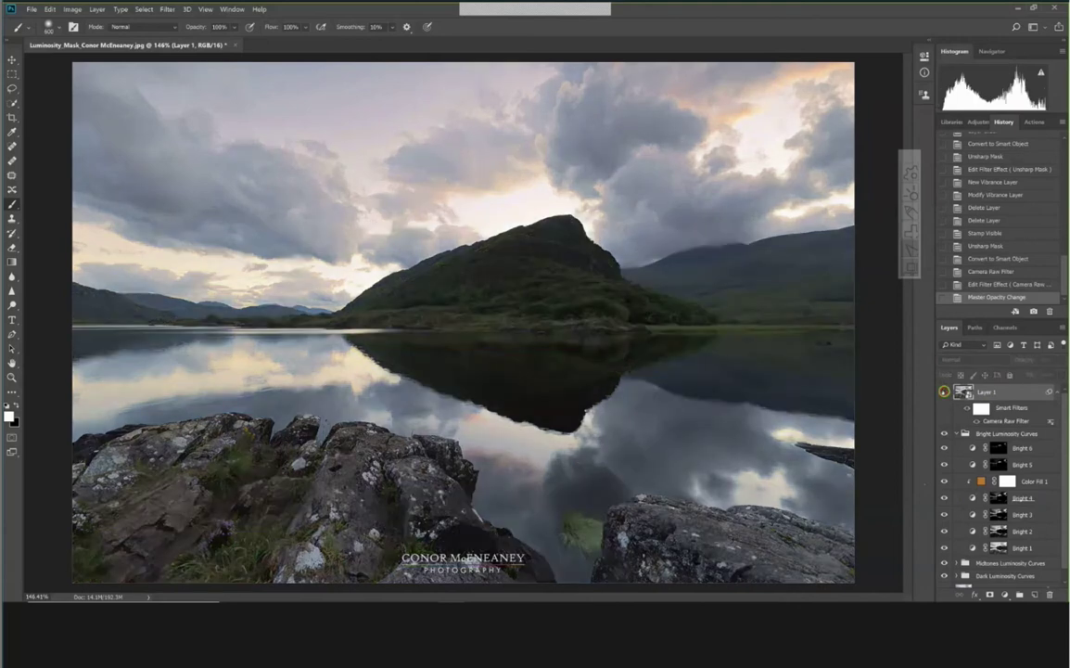
{"action": "left_click", "coordinate": [943, 392]}
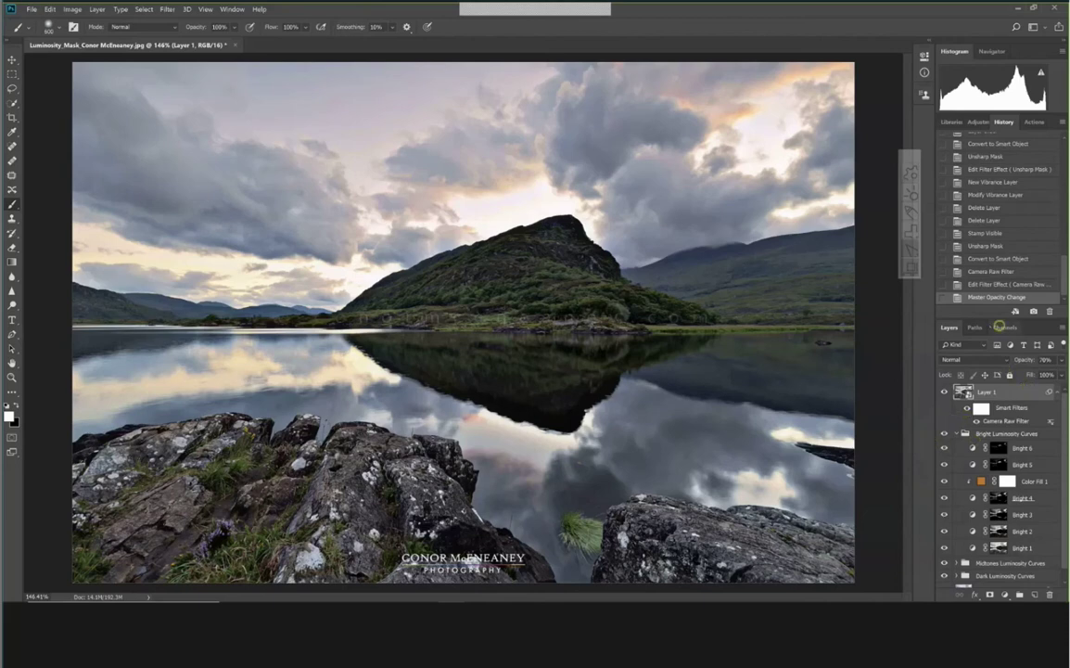
{"action": "left_click", "coordinate": [1005, 327]}
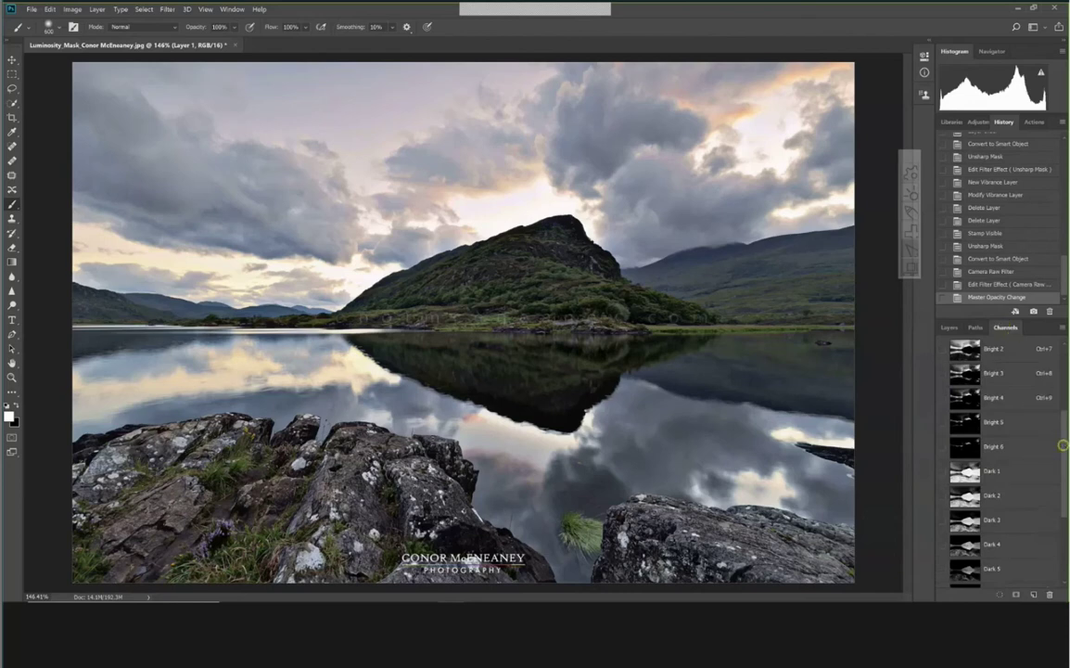
{"action": "scroll", "coordinate": [1066, 391], "scroll_direction": "up", "scroll_amount": 3}
{"action": "scroll", "coordinate": [1067, 391], "scroll_direction": "up", "scroll_amount": 1}
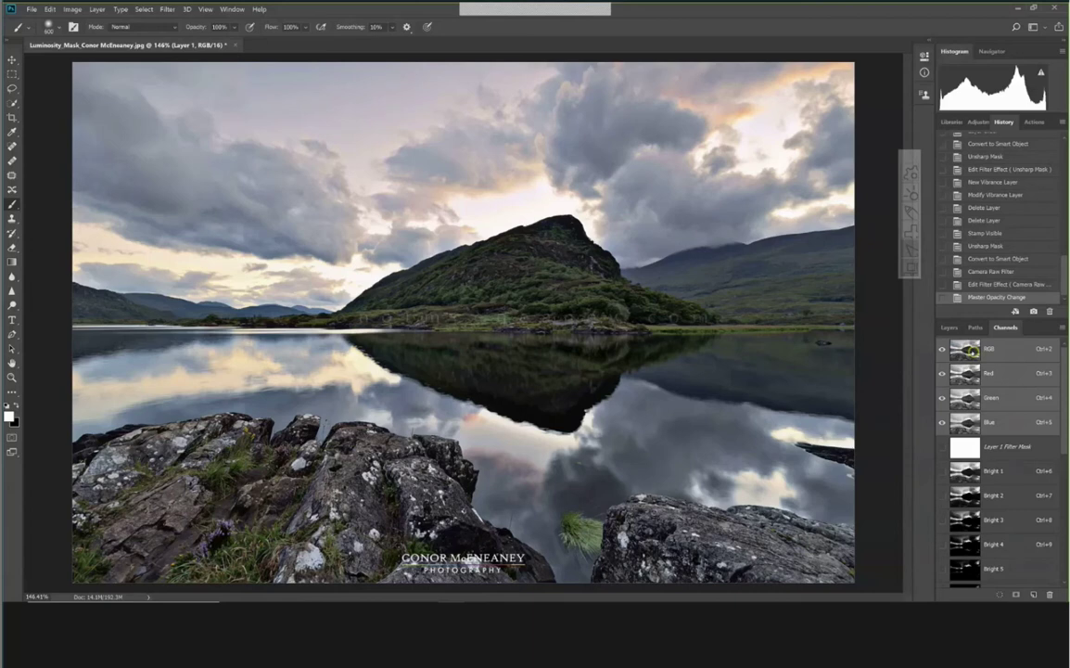
{"action": "key", "text": "ctrl+alt"}
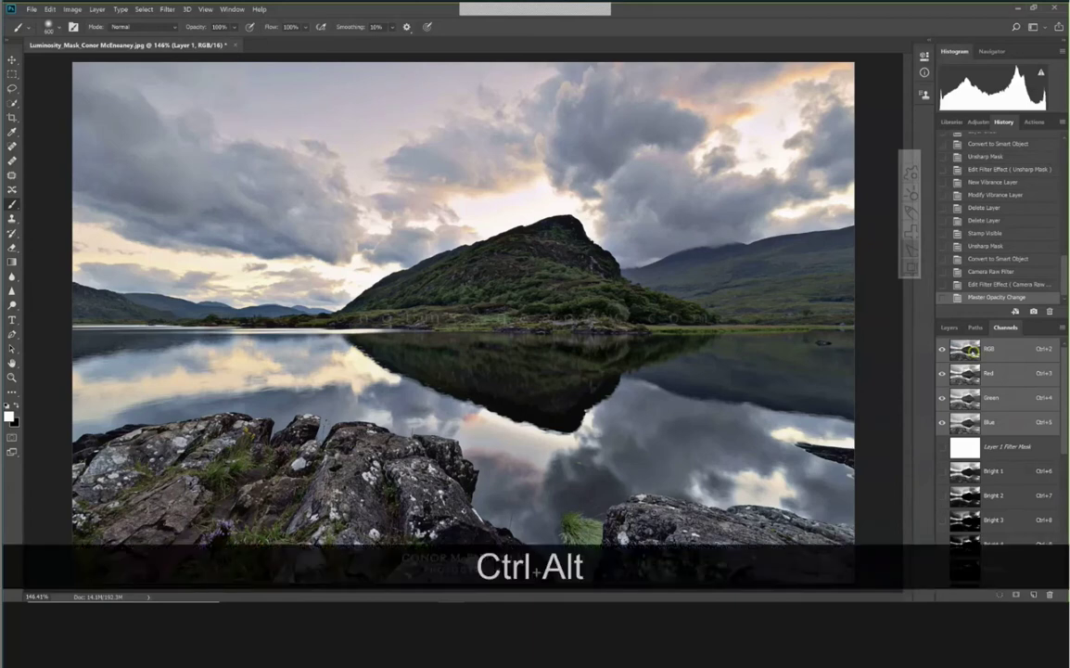
{"action": "key", "text": "shift"}
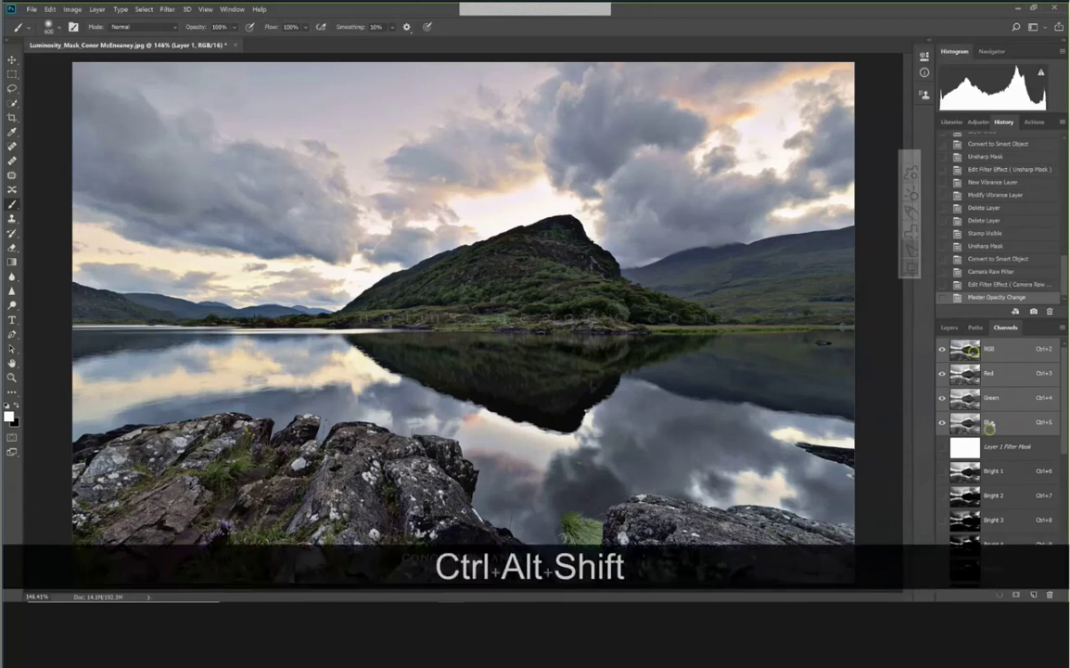
{"action": "left_click", "coordinate": [987, 397], "text": "ctrl+alt+shift"}
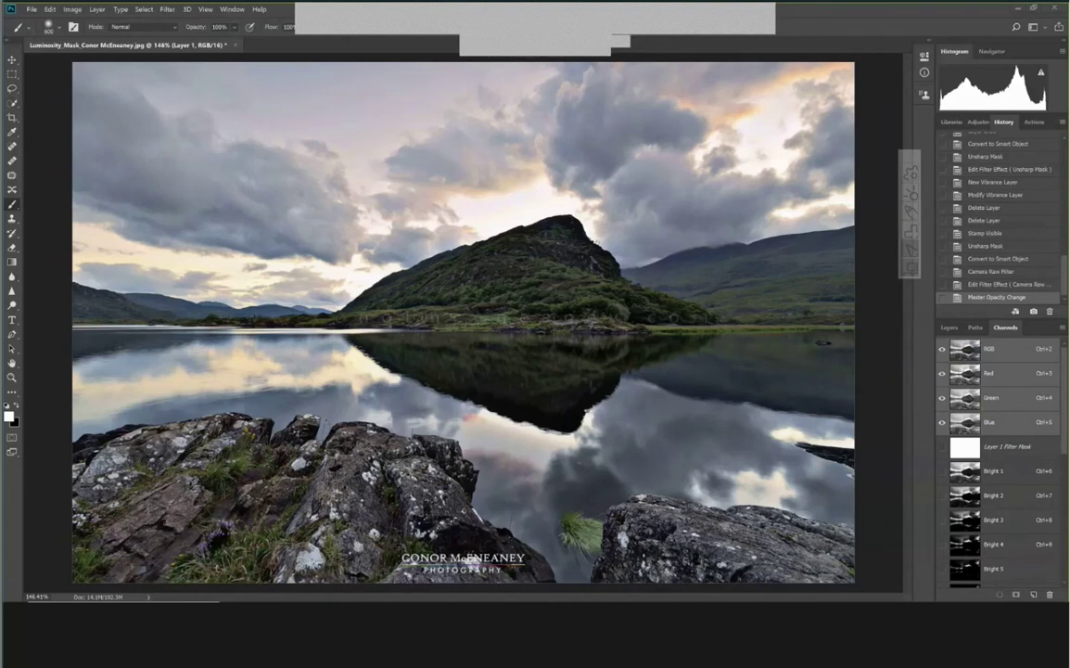
{"action": "left_click", "coordinate": [937, 384]}
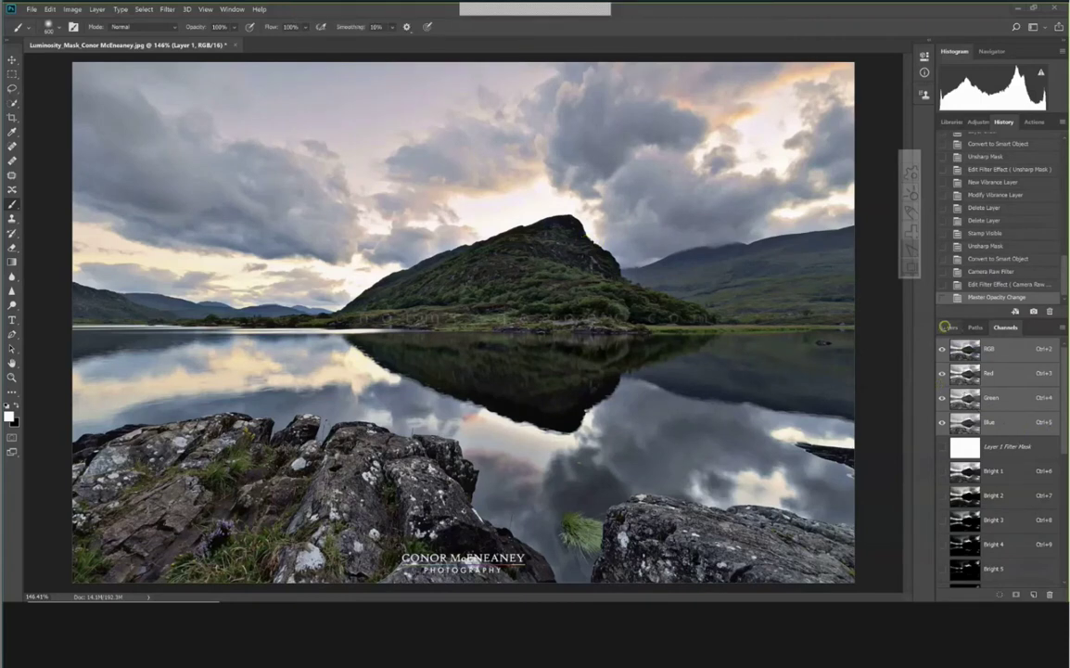
Show the layer stack and hide Layer 1 to reveal the luminosity curves beneath
{"action": "left_click", "coordinate": [949, 328]}
{"action": "scroll", "coordinate": [1052, 456], "scroll_direction": "down", "scroll_amount": 1}
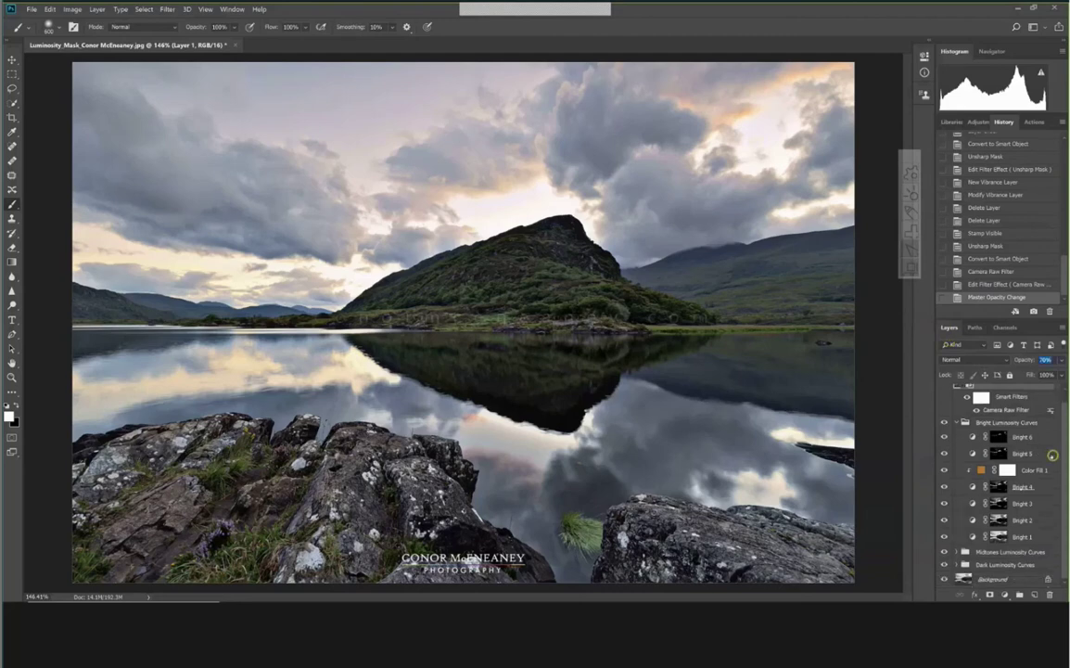
{"action": "scroll", "coordinate": [1044, 470], "scroll_direction": "up", "scroll_amount": 1}
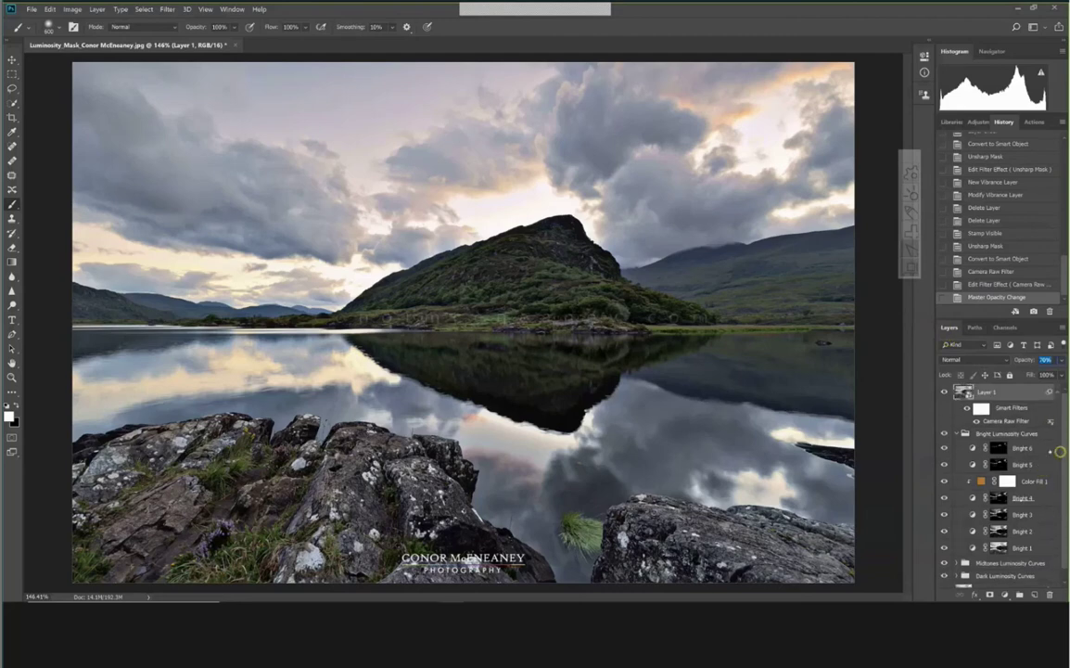
{"action": "left_click", "coordinate": [945, 393]}
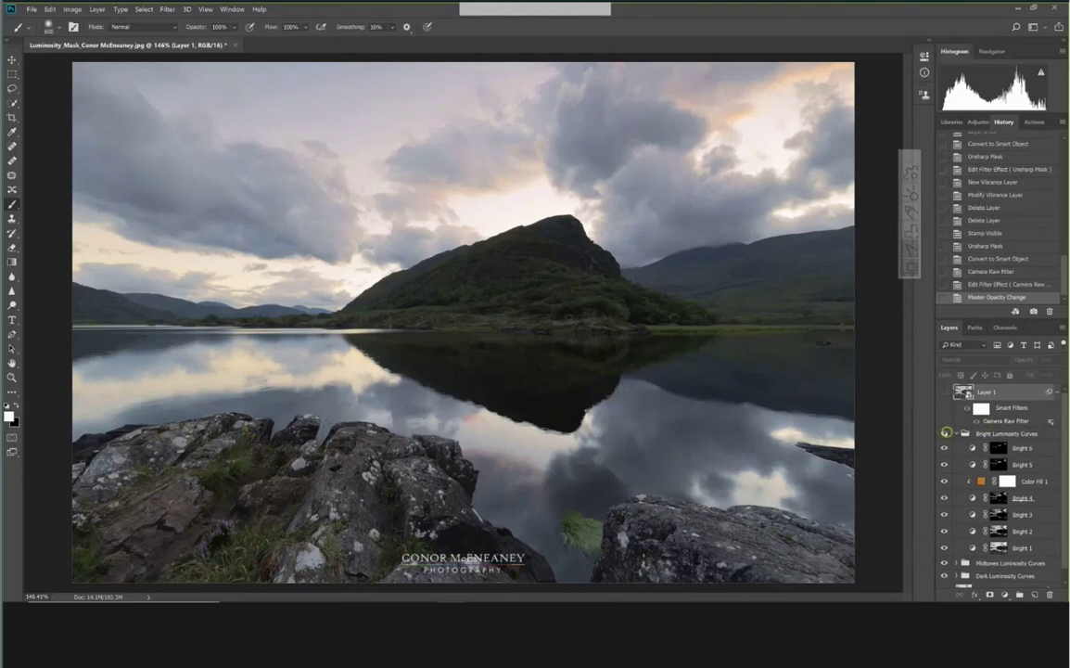
{"action": "scroll", "coordinate": [959, 429], "scroll_direction": "down", "scroll_amount": 1}
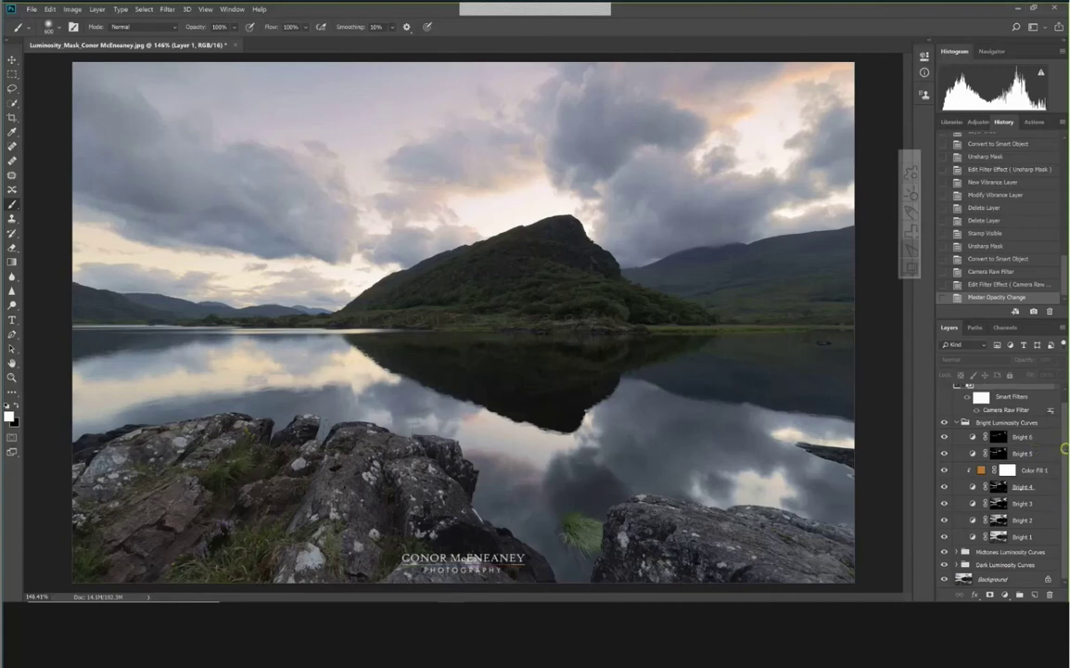
Delete Layer 1 with its Camera Raw filter, zoom in, and select the Bright 6 layer
{"action": "scroll", "coordinate": [1055, 419], "scroll_direction": "up", "scroll_amount": 1}
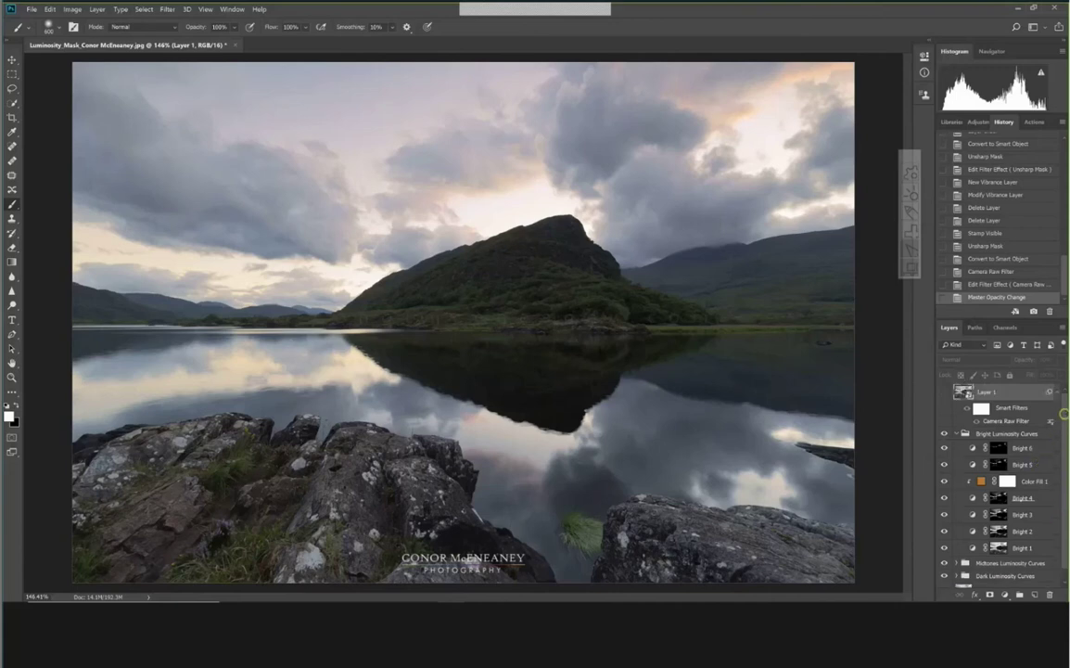
{"action": "left_click_drag", "start_coordinate": [1014, 390], "coordinate": [1051, 595]}
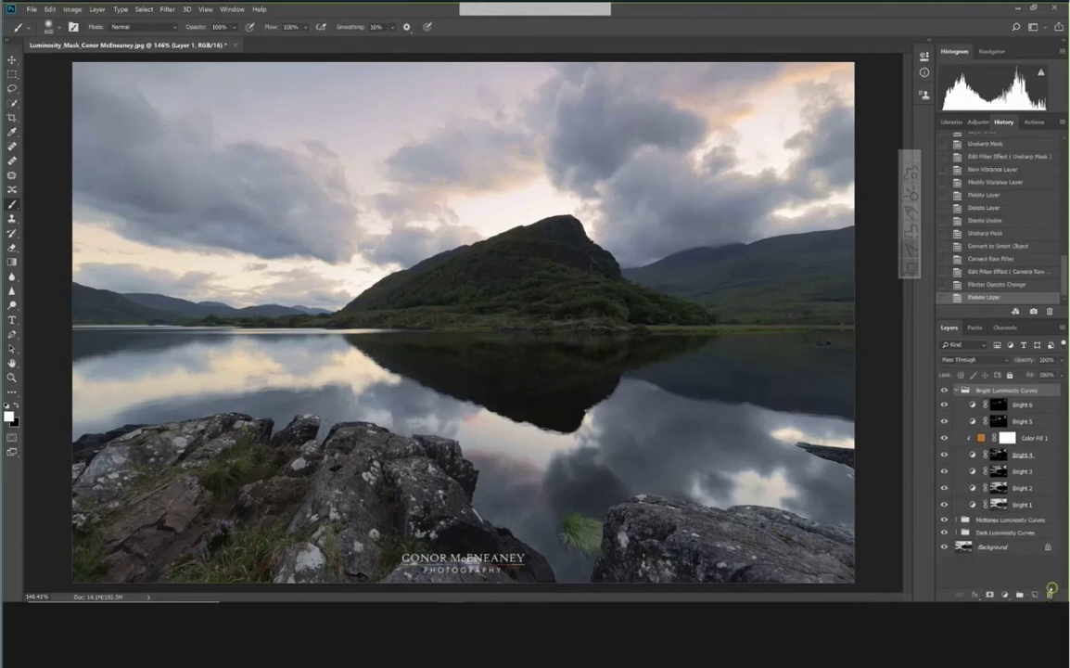
{"action": "key", "text": "ctrl+plus"}
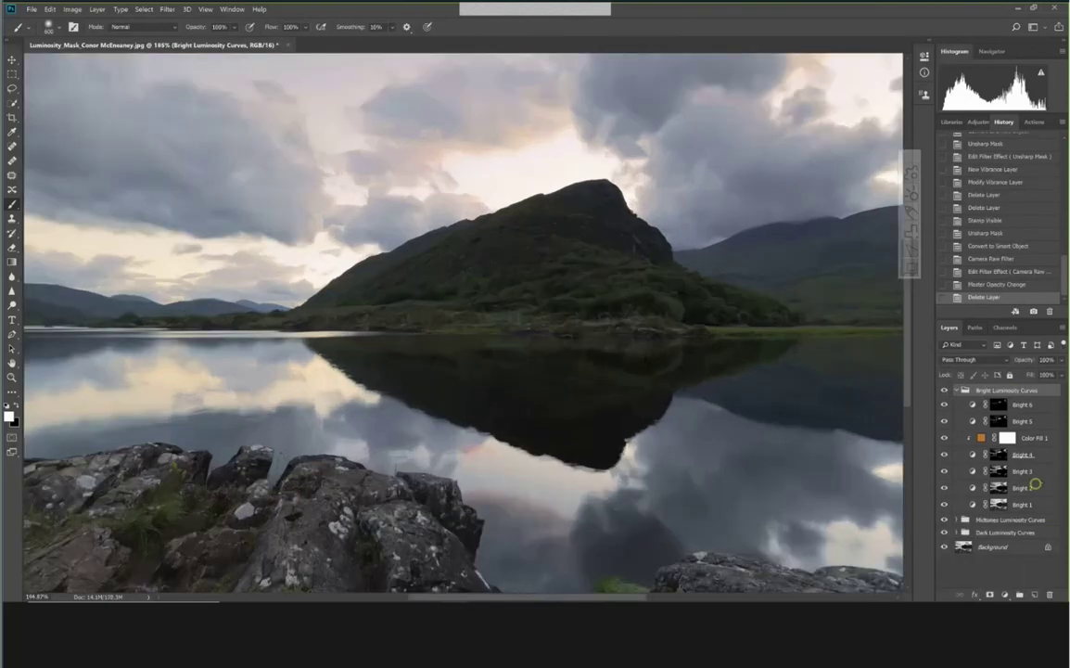
{"action": "left_click", "coordinate": [1035, 404]}
{"action": "double_click", "coordinate": [1035, 403]}
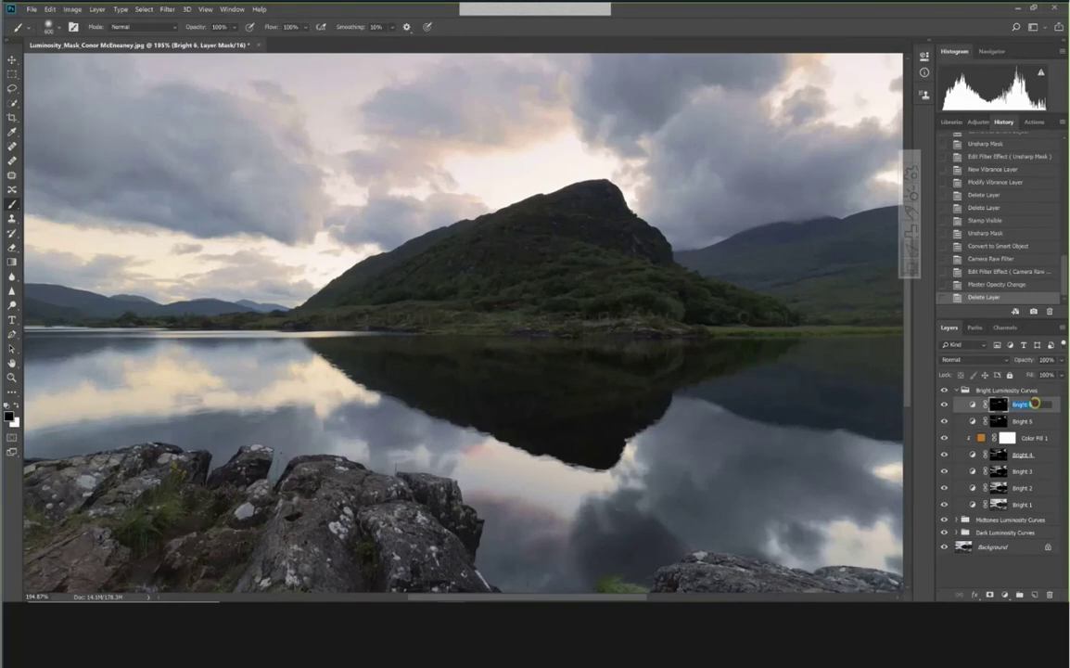
{"action": "key", "text": "Return"}
{"action": "left_click", "coordinate": [1046, 409]}
{"action": "key", "text": "x"}
{"action": "double_click", "coordinate": [1046, 409]}
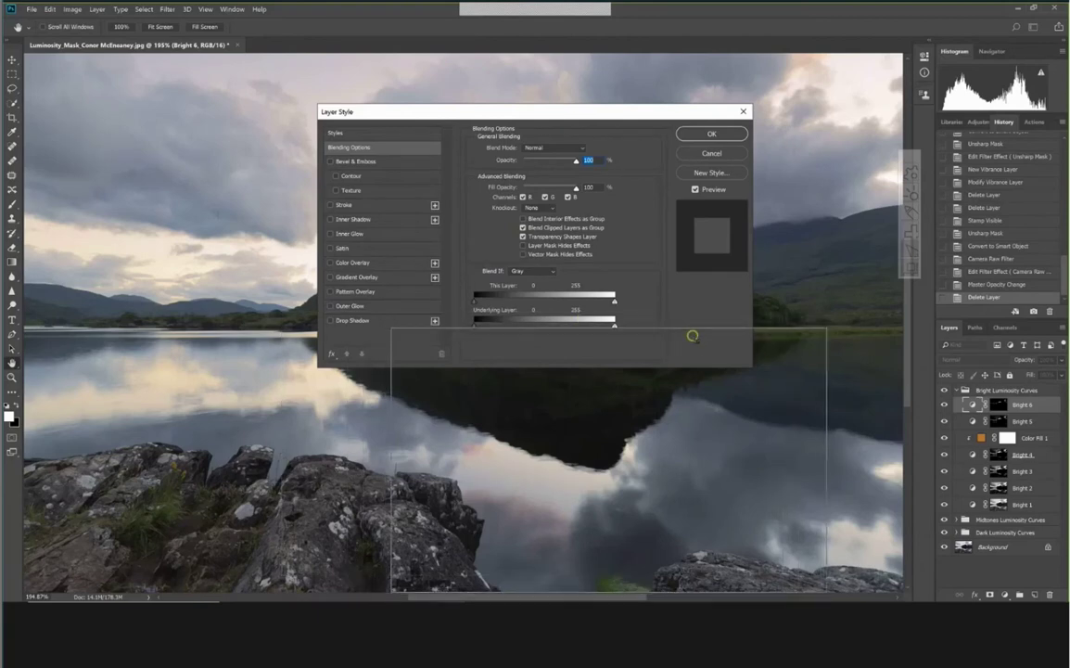
{"action": "mouse_move", "coordinate": [691, 335]}
{"action": "left_mouse_down"}
{"action": "mouse_move", "coordinate": [342, 147]}
{"action": "mouse_move", "coordinate": [430, 190]}
{"action": "mouse_move", "coordinate": [435, 210]}
{"action": "left_mouse_up"}
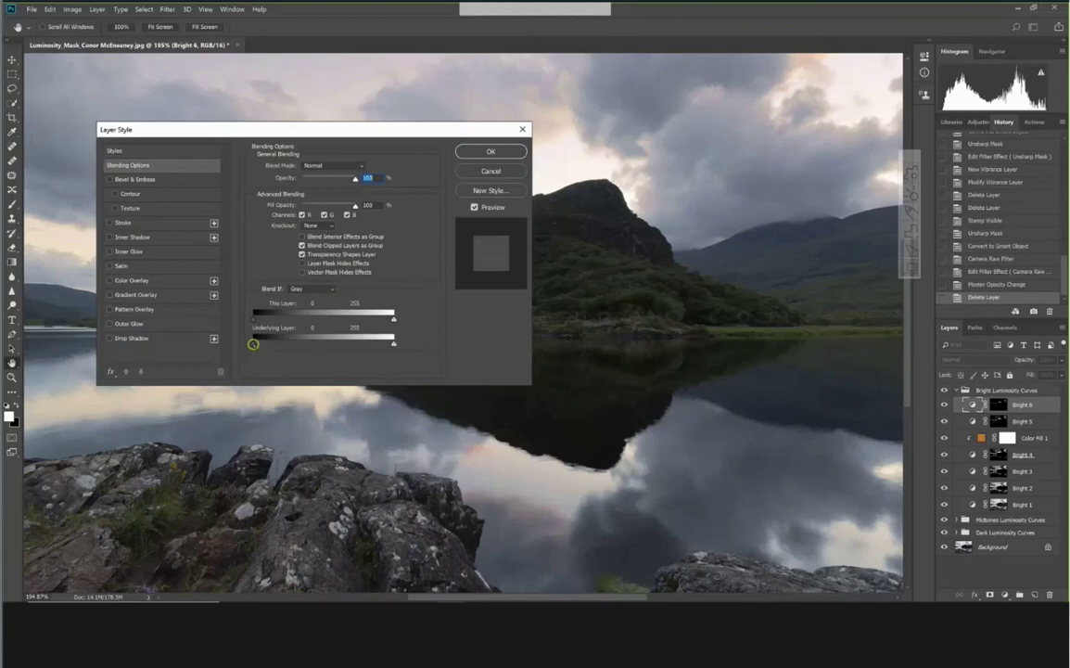
{"action": "left_click_drag", "start_coordinate": [253, 344], "coordinate": [297, 344]}
{"action": "left_click", "coordinate": [500, 406]}
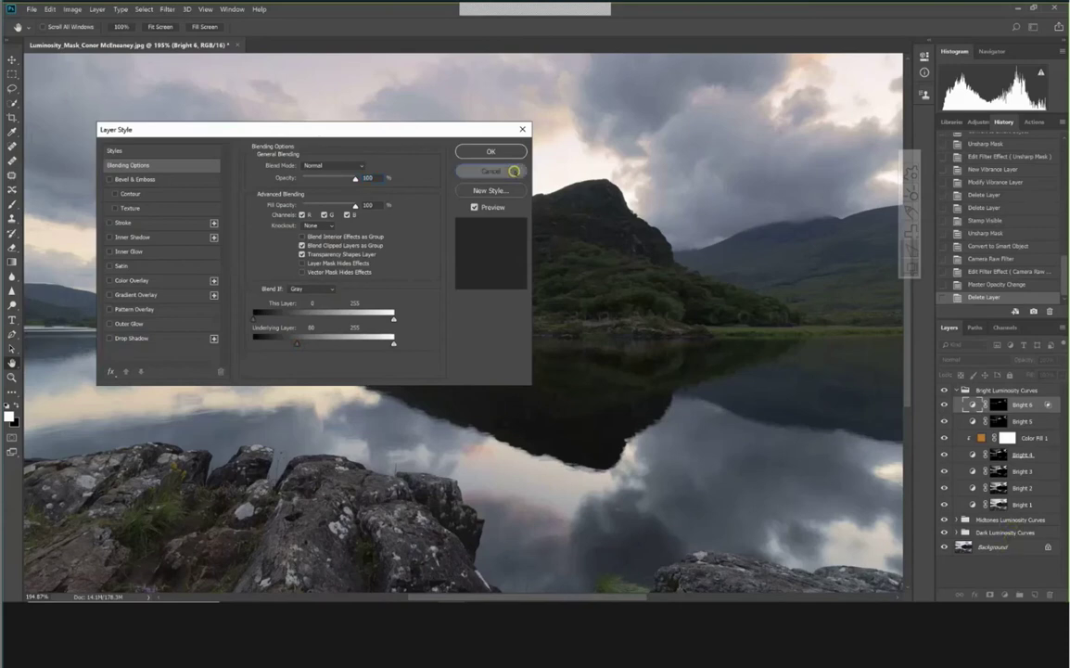
{"action": "left_click", "coordinate": [513, 170]}
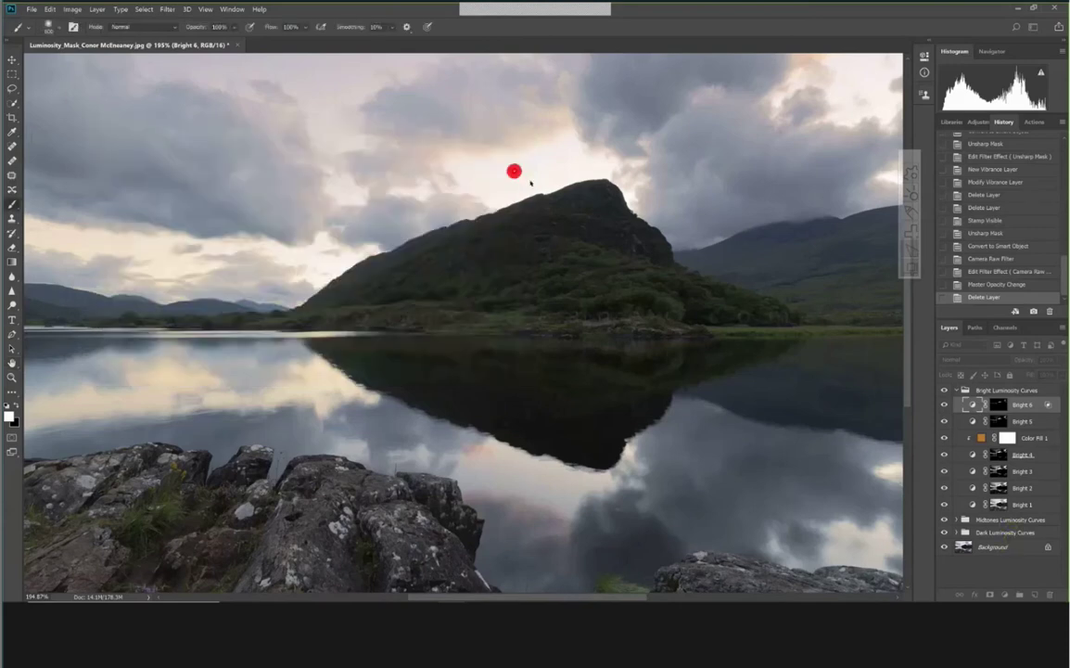
Move Bright 1 out of its group to just above Background, checking its effect
{"action": "left_click", "coordinate": [1021, 506]}
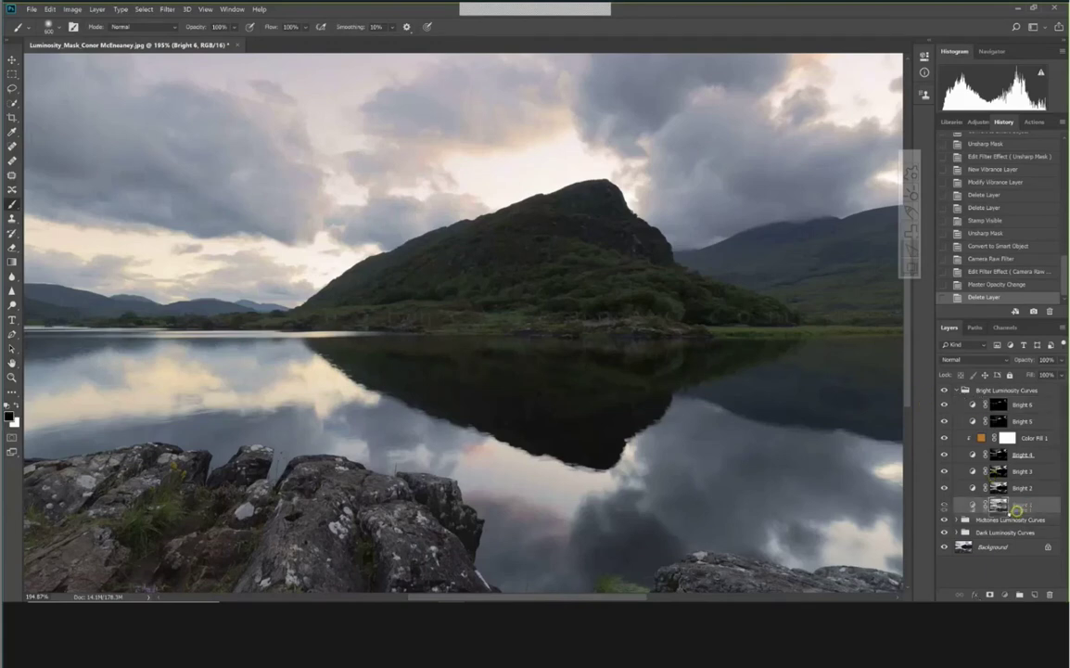
{"action": "left_click_drag", "start_coordinate": [1020, 506], "coordinate": [1004, 539]}
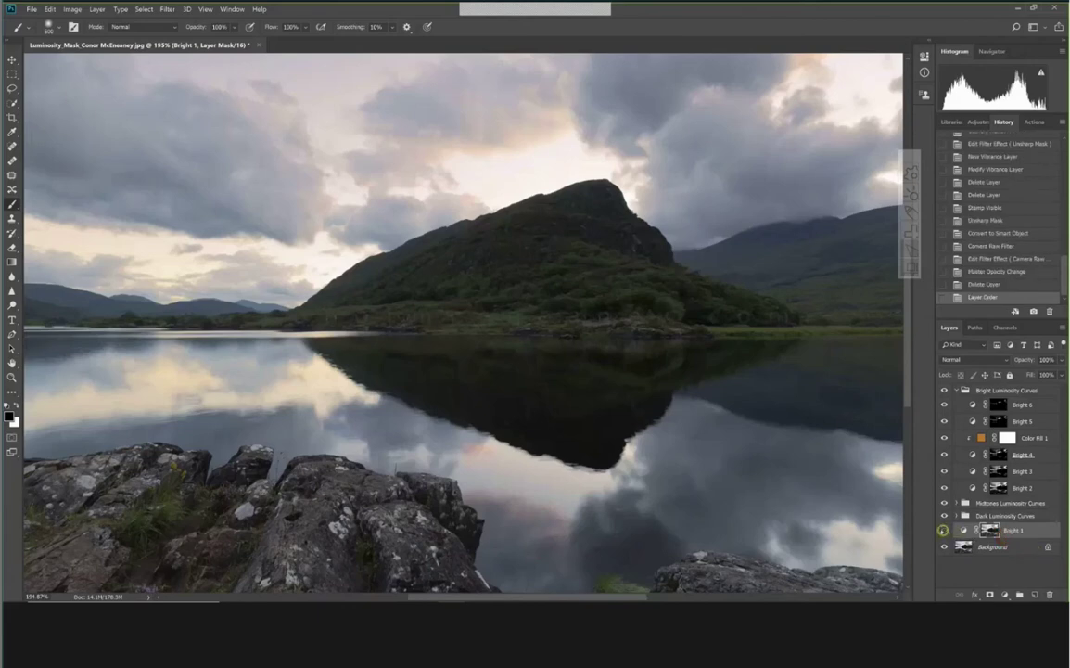
{"action": "left_click", "coordinate": [943, 530]}
{"action": "left_click", "coordinate": [943, 530]}
{"action": "left_click", "coordinate": [1033, 532]}
{"action": "left_click_drag", "start_coordinate": [1033, 532], "coordinate": [1025, 509]}
Hide the Dark group, Bright 3, Bright 5, Color Fill 1 and the Bright Luminosity Curves group
{"action": "left_click", "coordinate": [942, 508]}
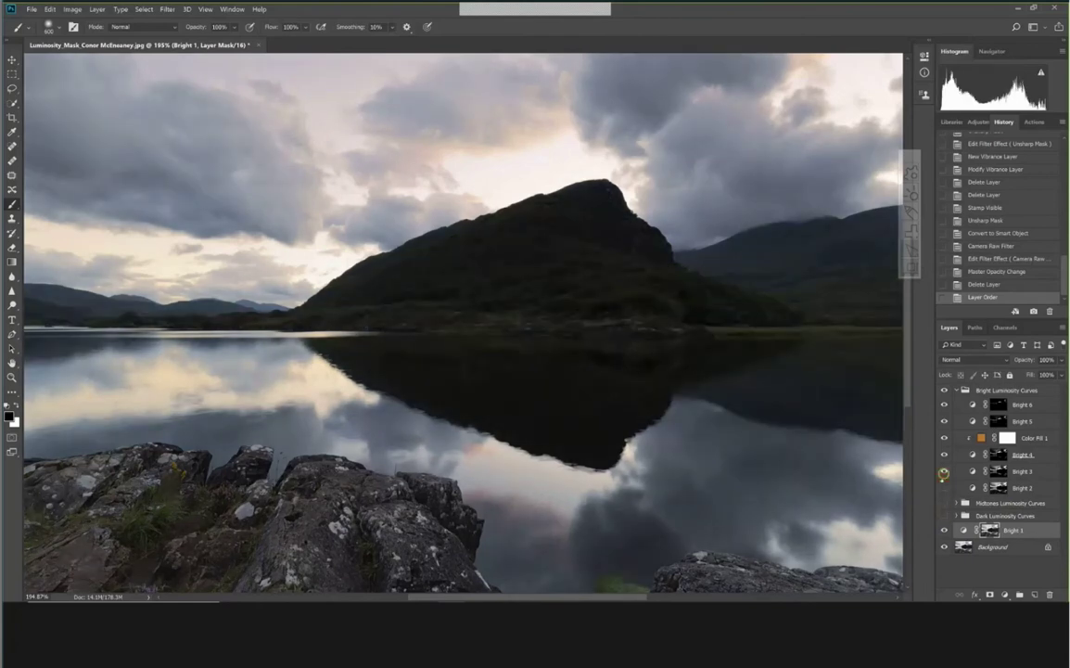
{"action": "left_click", "coordinate": [943, 471]}
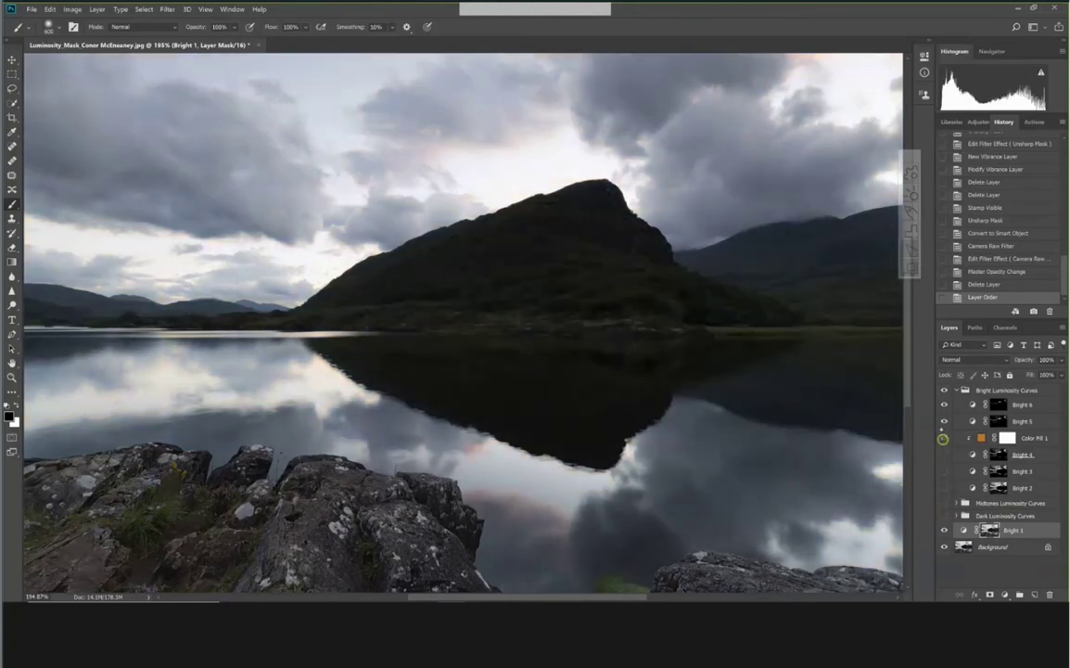
{"action": "left_click", "coordinate": [942, 420]}
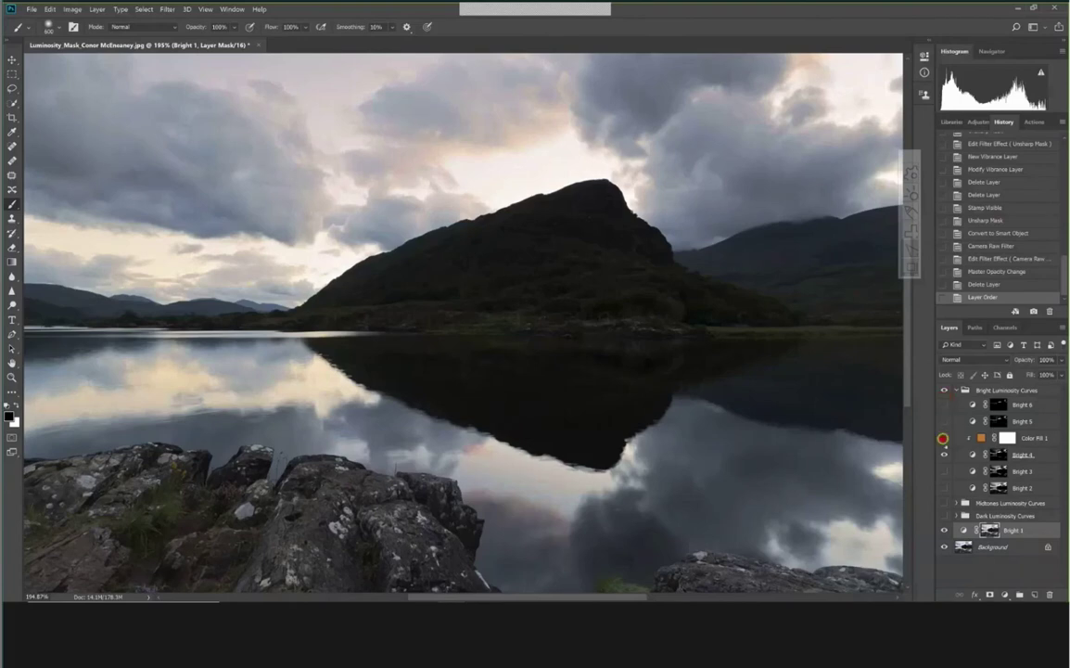
{"action": "left_click", "coordinate": [944, 448]}
{"action": "left_click", "coordinate": [944, 389]}
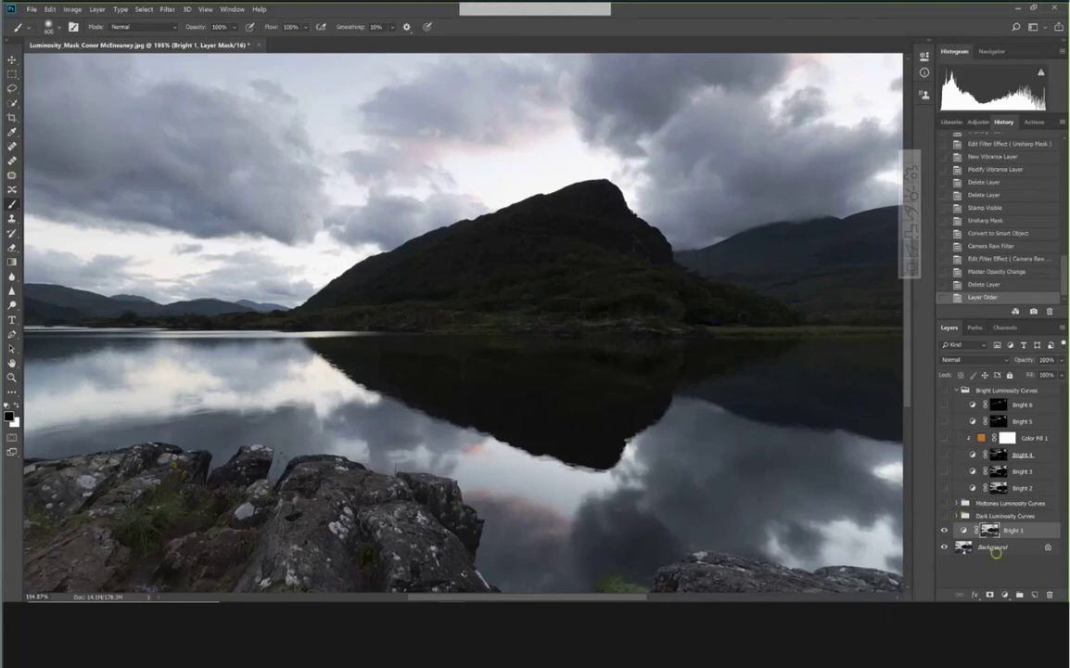
{"action": "left_click", "coordinate": [1045, 537]}
In Bright 1's Blending Options, set the Blend If Underlying Layer range to 113–183
{"action": "double_click", "coordinate": [1055, 530]}
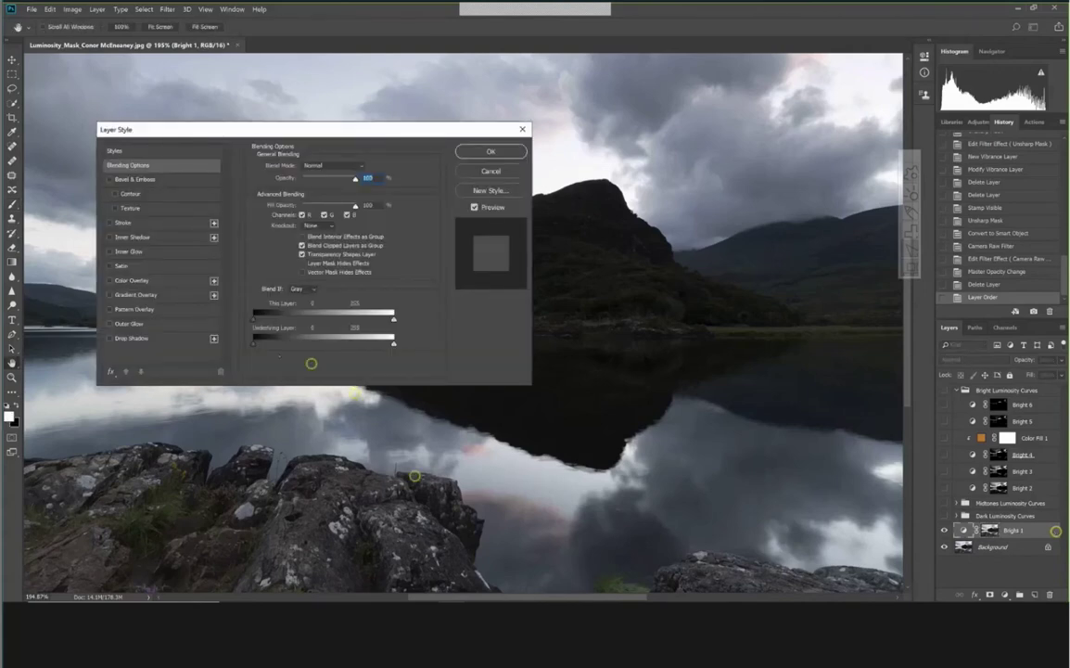
{"action": "mouse_move", "coordinate": [251, 344]}
{"action": "left_mouse_down"}
{"action": "mouse_move", "coordinate": [392, 351]}
{"action": "mouse_move", "coordinate": [315, 348]}
{"action": "left_mouse_up"}
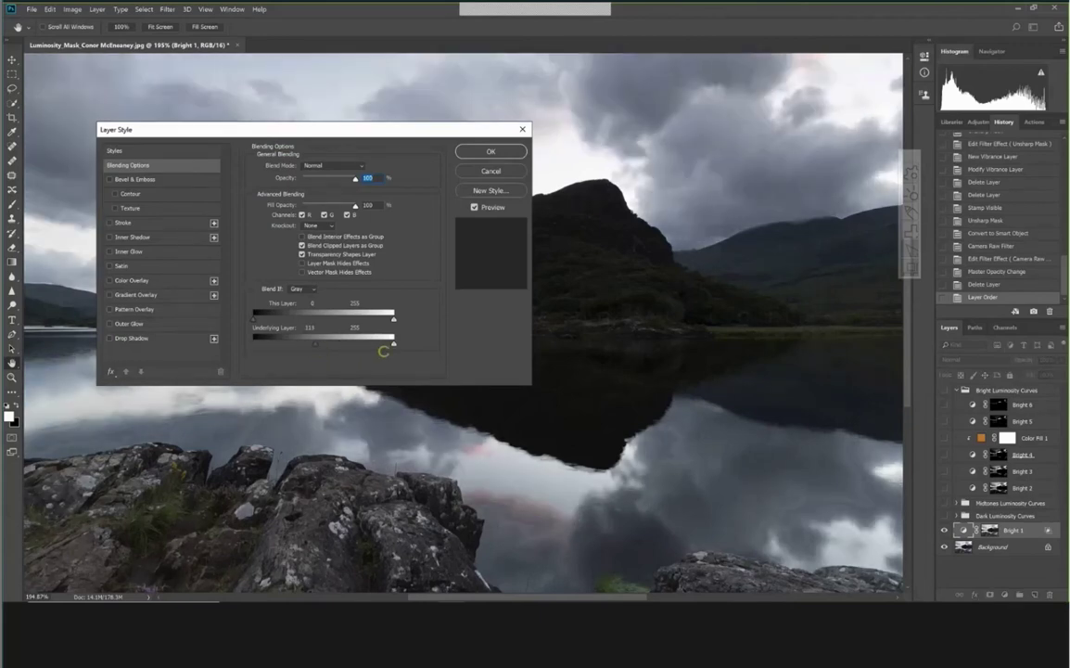
{"action": "left_click_drag", "start_coordinate": [393, 344], "coordinate": [344, 345]}
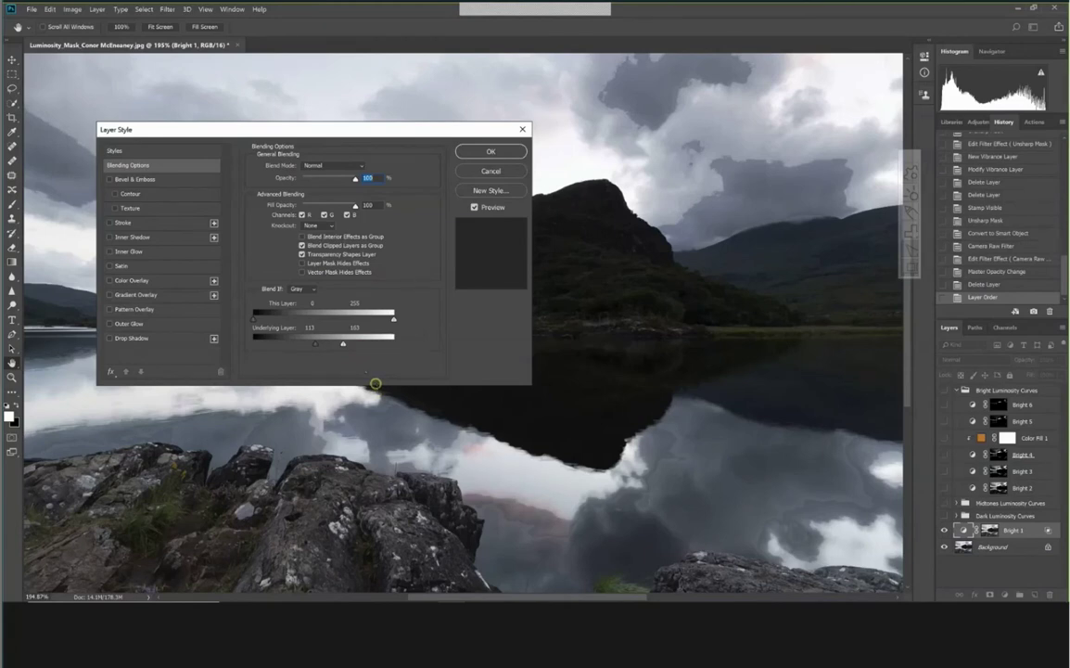
Split Bright 1's Underlying Layer black slider to 106/128, then cancel the Layer Style dialog
{"action": "key", "text": "alt"}
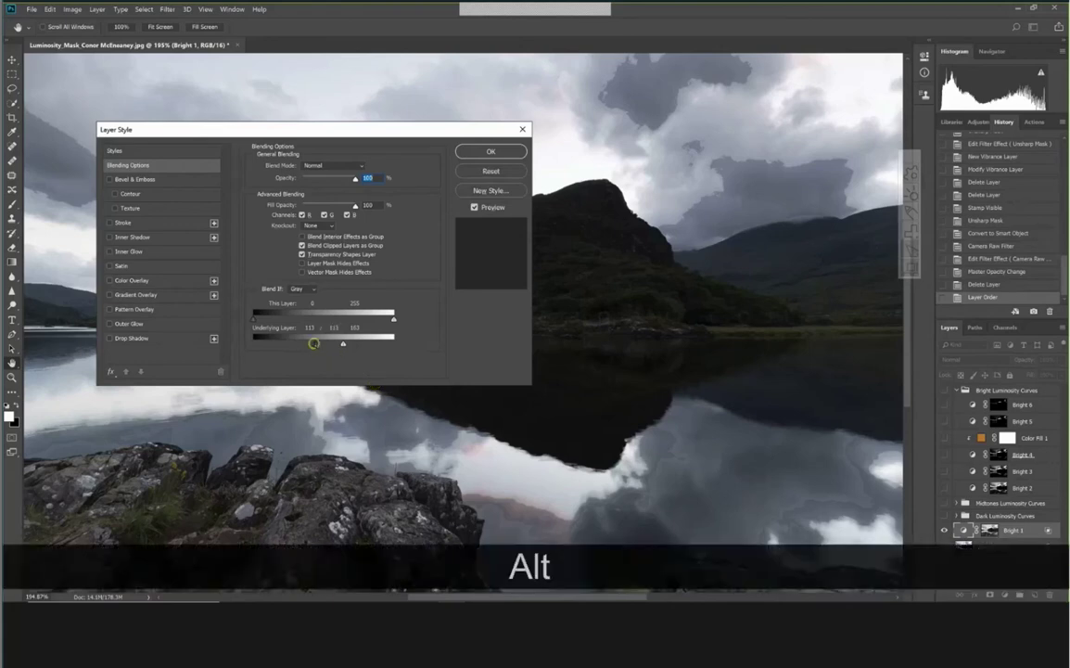
{"action": "mouse_move", "coordinate": [313, 343]}
{"action": "left_mouse_down"}
{"action": "mouse_move", "coordinate": [331, 344]}
{"action": "mouse_move", "coordinate": [310, 344]}
{"action": "mouse_move", "coordinate": [323, 347]}
{"action": "left_mouse_up"}
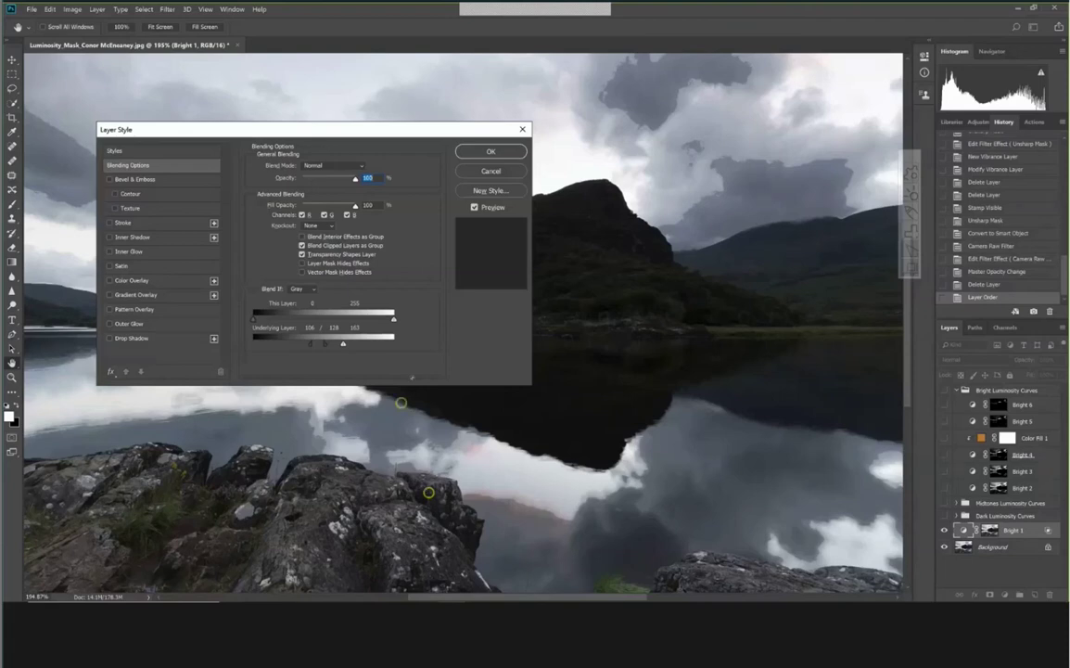
{"action": "key", "text": "Escape"}
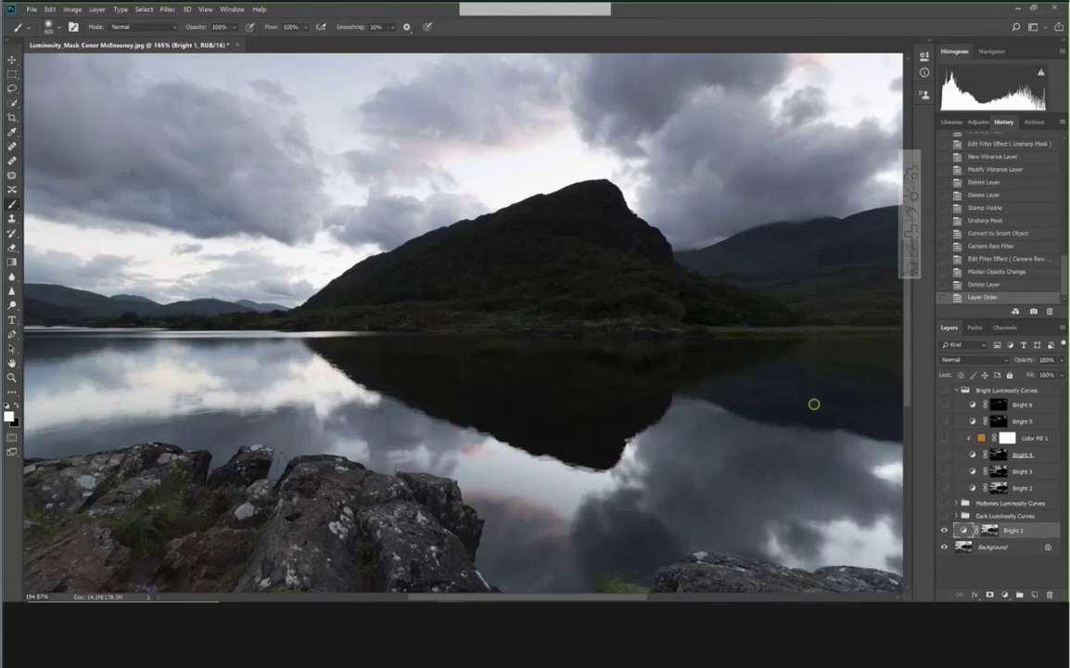
Close the lake-and-mountain landscape document and answer No to saving its changes
{"action": "key", "text": "ctrl"}
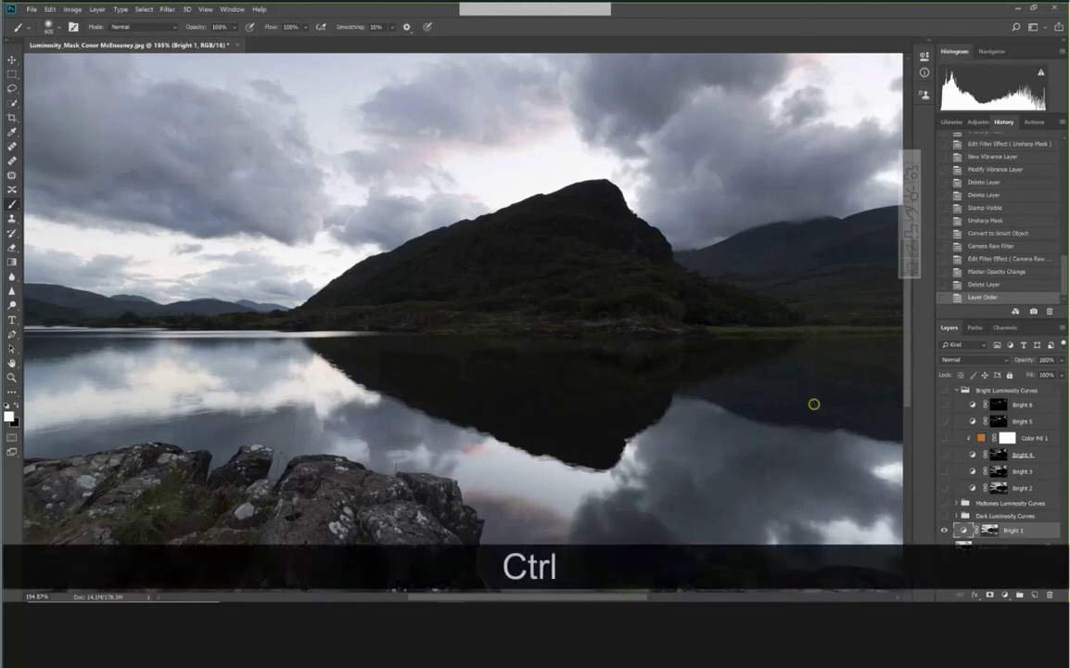
{"action": "key", "text": "ctrl+alt"}
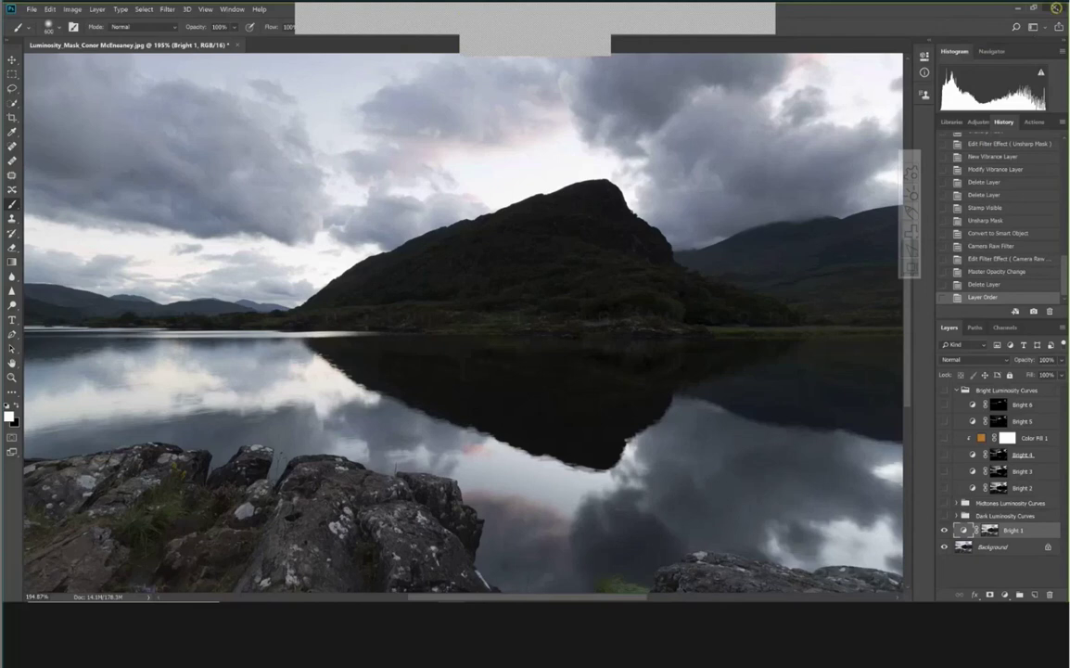
{"action": "left_click", "coordinate": [1057, 7]}
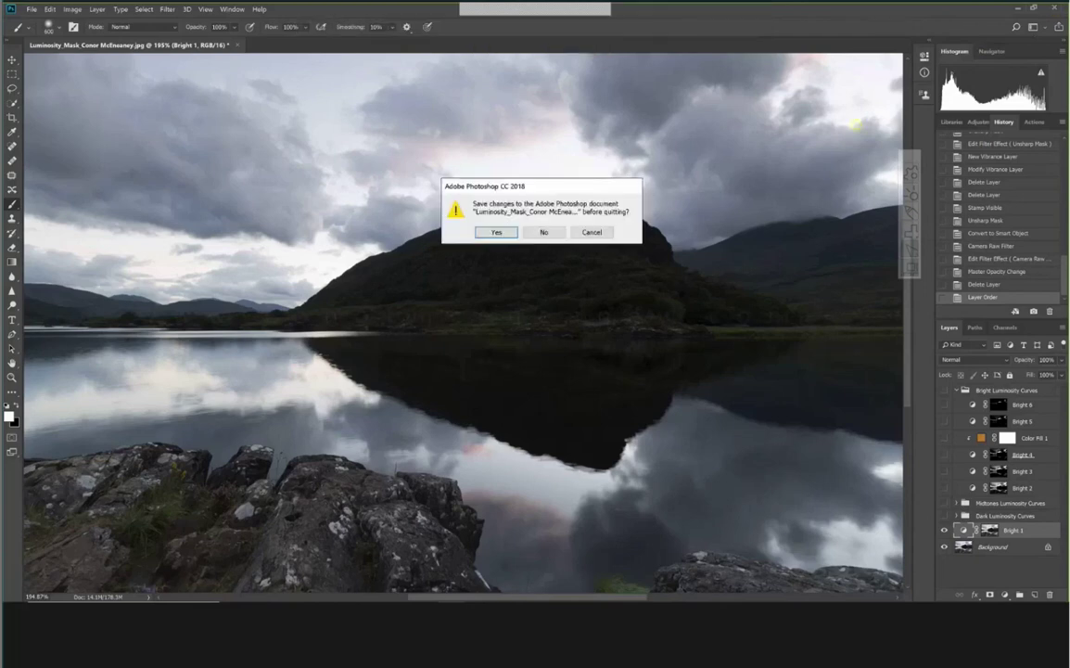
{"action": "left_click", "coordinate": [552, 231]}
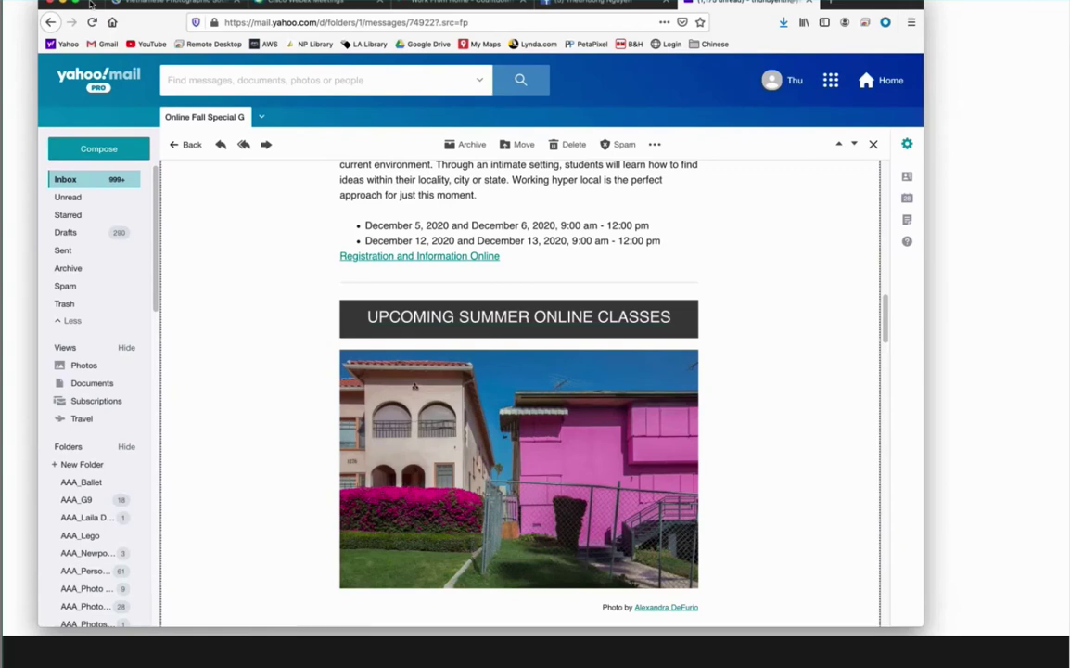
{"action": "scroll", "coordinate": [719, 414], "scroll_direction": "down", "scroll_amount": 4}
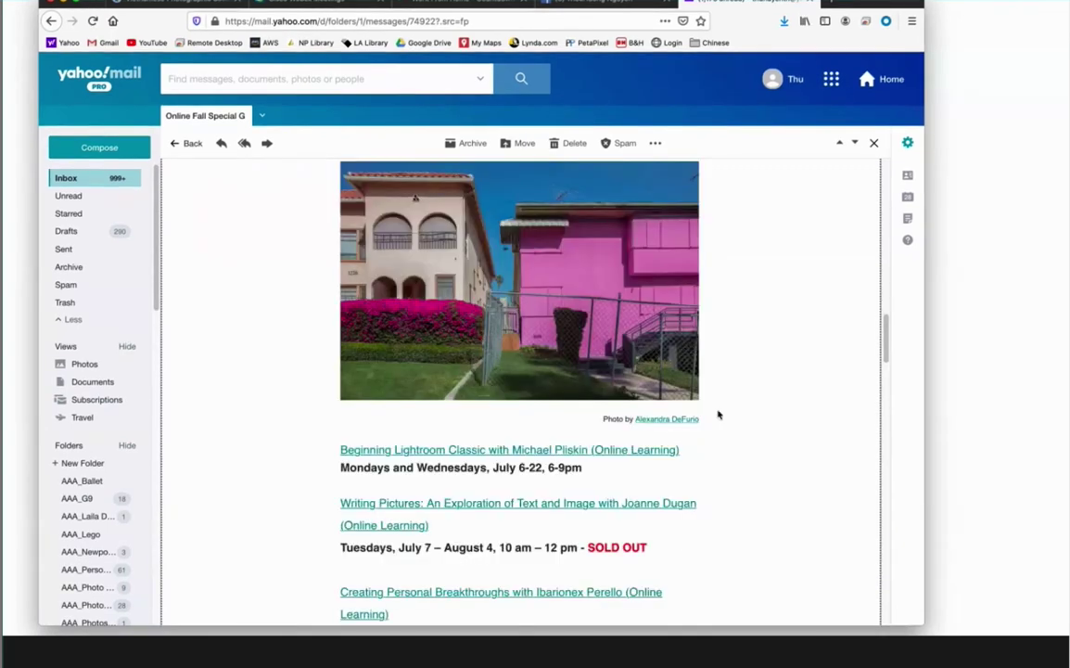
{"action": "scroll", "coordinate": [719, 415], "scroll_direction": "down", "scroll_amount": 1}
{"action": "left_click_drag", "start_coordinate": [350, 439], "coordinate": [563, 443]}
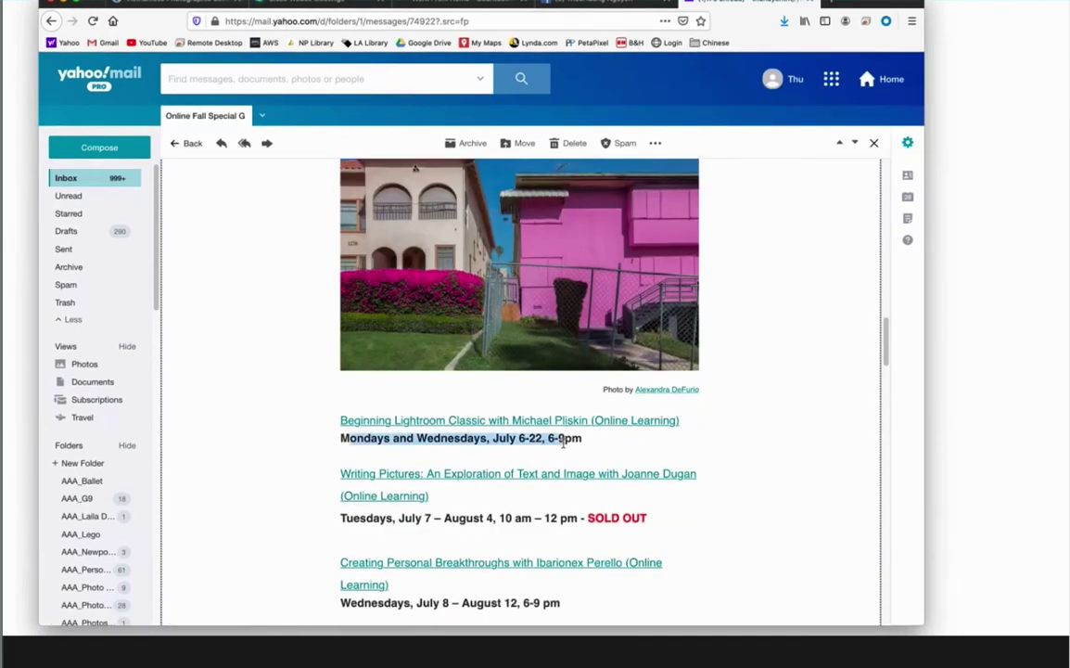
{"action": "left_click", "coordinate": [563, 441]}
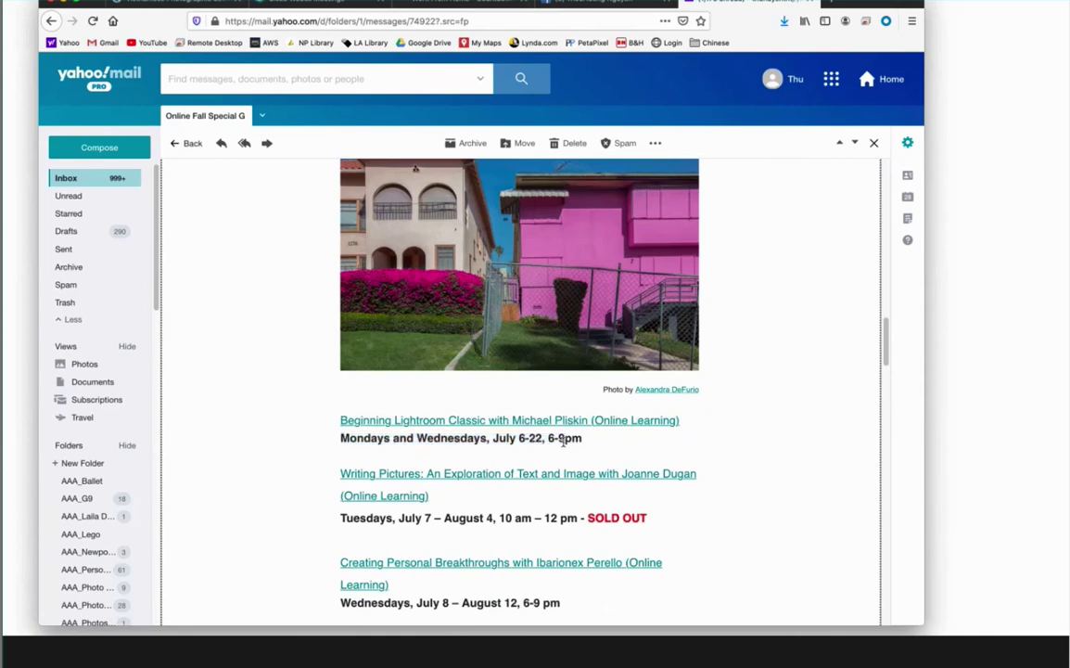
Open the Beginning Lightroom Classic class page and select its $415 tuition amount
{"action": "left_click", "coordinate": [542, 421]}
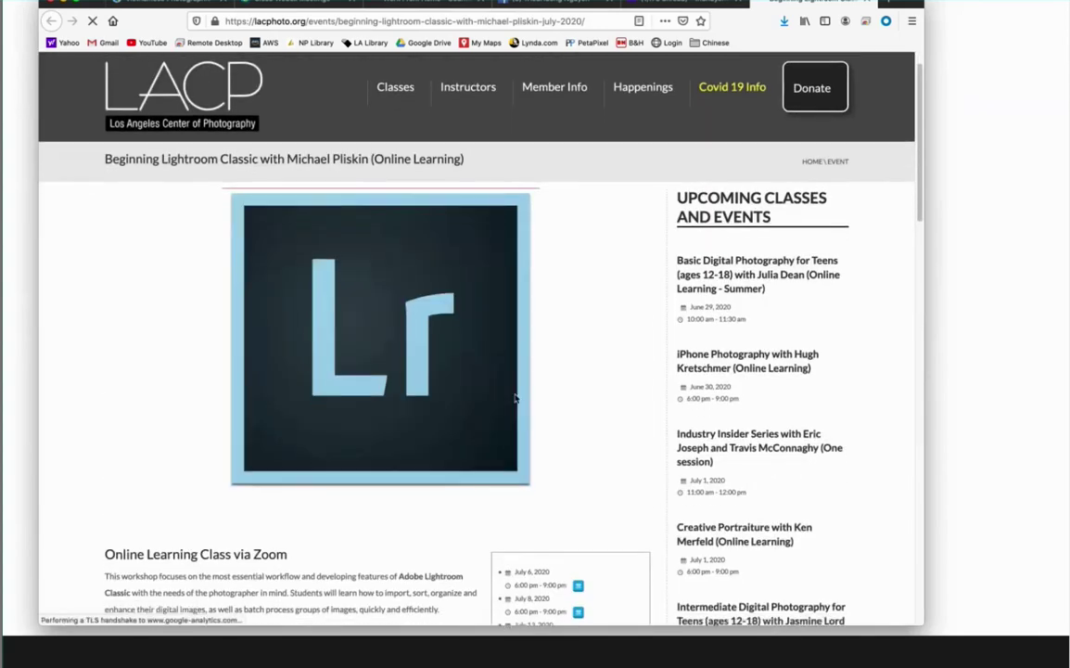
{"action": "scroll", "coordinate": [516, 399], "scroll_direction": "down", "scroll_amount": 1}
{"action": "scroll", "coordinate": [517, 399], "scroll_direction": "down", "scroll_amount": 1}
{"action": "scroll", "coordinate": [518, 399], "scroll_direction": "down", "scroll_amount": 2}
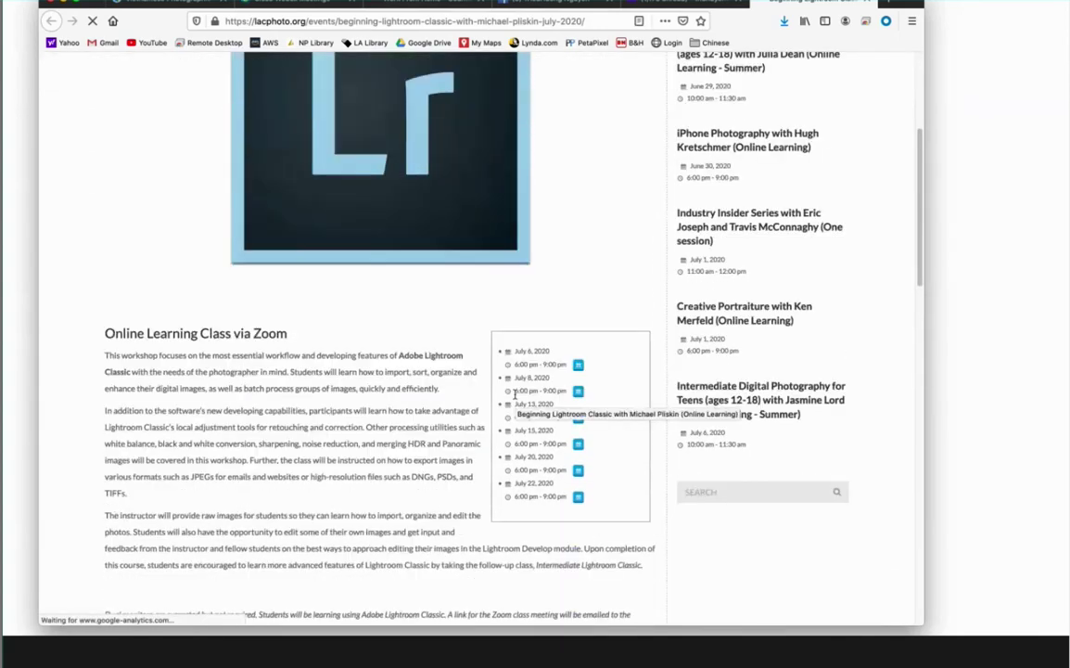
{"action": "scroll", "coordinate": [524, 427], "scroll_direction": "down", "scroll_amount": 4}
{"action": "scroll", "coordinate": [371, 464], "scroll_direction": "down", "scroll_amount": 1}
{"action": "double_click", "coordinate": [160, 485]}
{"action": "scroll", "coordinate": [153, 487], "scroll_direction": "down", "scroll_amount": 3}
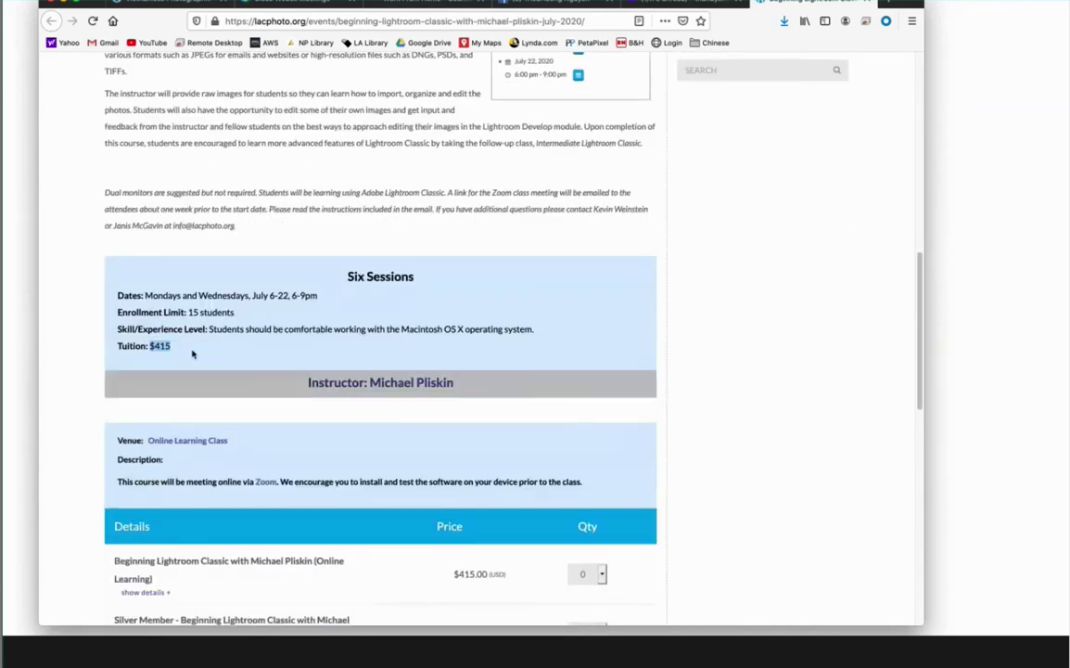
Scroll back up the class page and switch to the Yahoo Mail tab
{"action": "scroll", "coordinate": [193, 353], "scroll_direction": "up", "scroll_amount": 1}
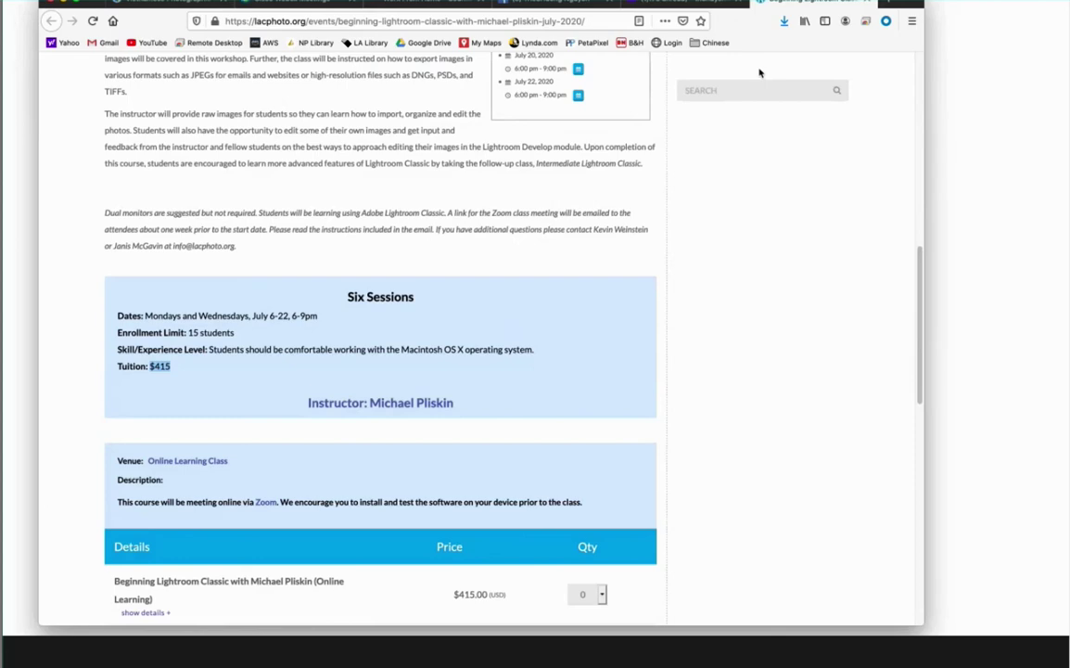
{"action": "scroll", "coordinate": [738, 234], "scroll_direction": "up", "scroll_amount": 5}
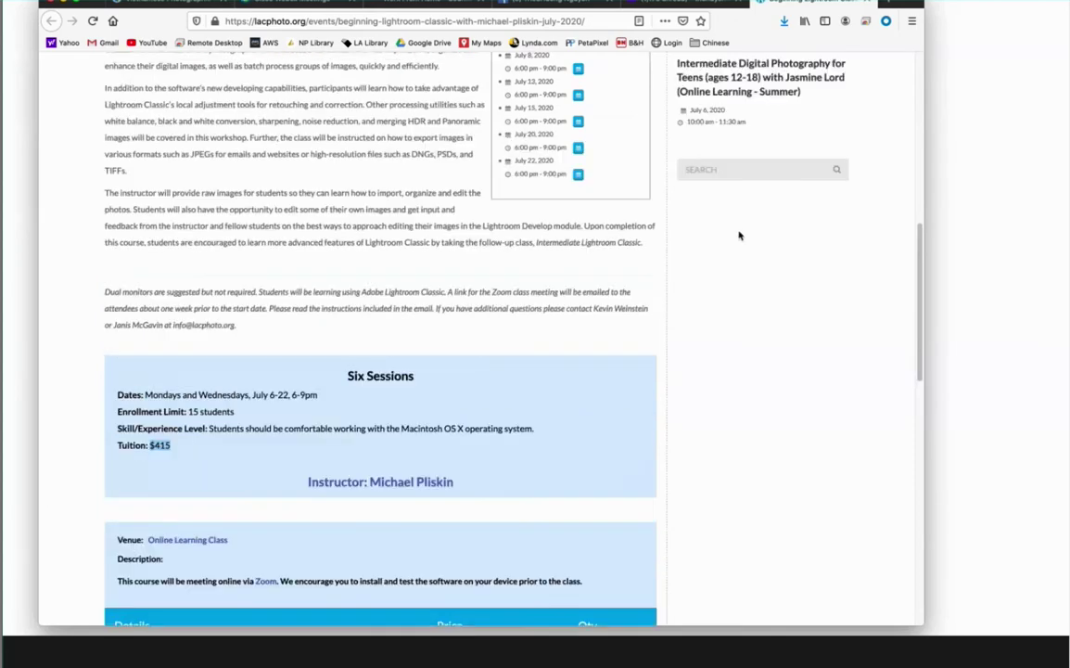
{"action": "scroll", "coordinate": [740, 214], "scroll_direction": "up", "scroll_amount": 3}
{"action": "scroll", "coordinate": [740, 213], "scroll_direction": "up", "scroll_amount": 3}
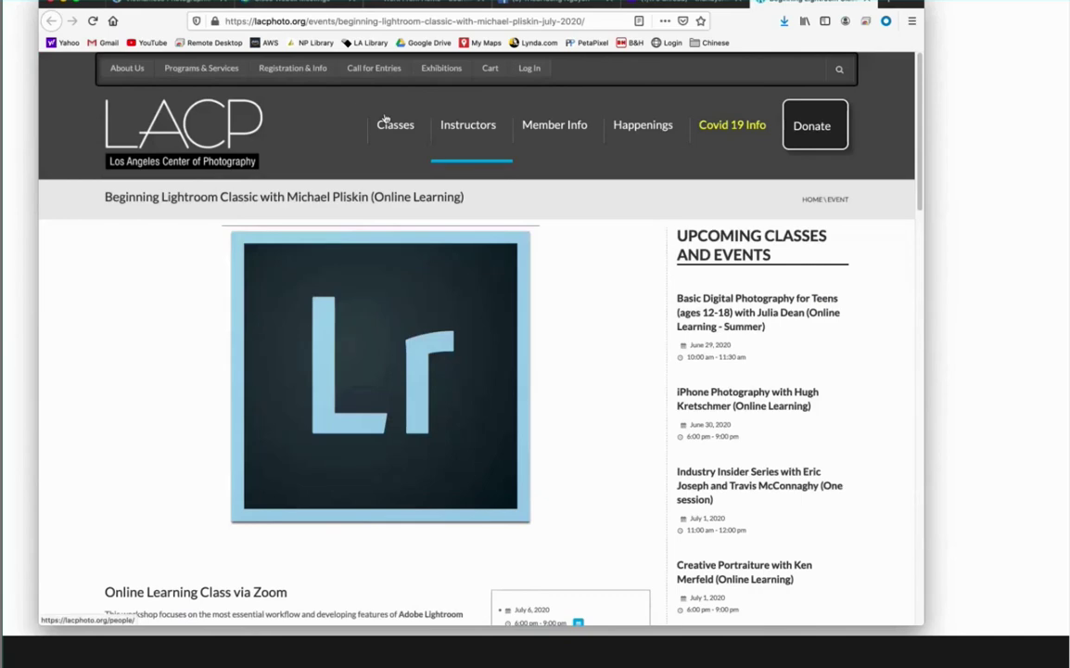
{"action": "left_click", "coordinate": [385, 121]}
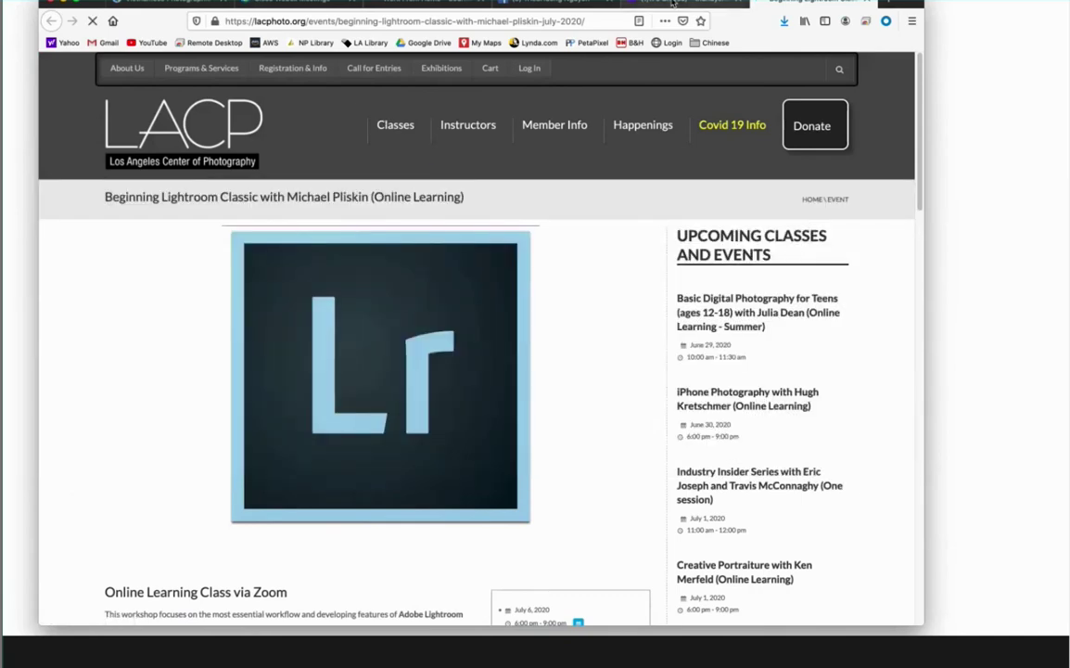
Return to the Yahoo Mail message and select the Beginning Photoshop listing and dates
{"action": "left_click", "coordinate": [673, 4]}
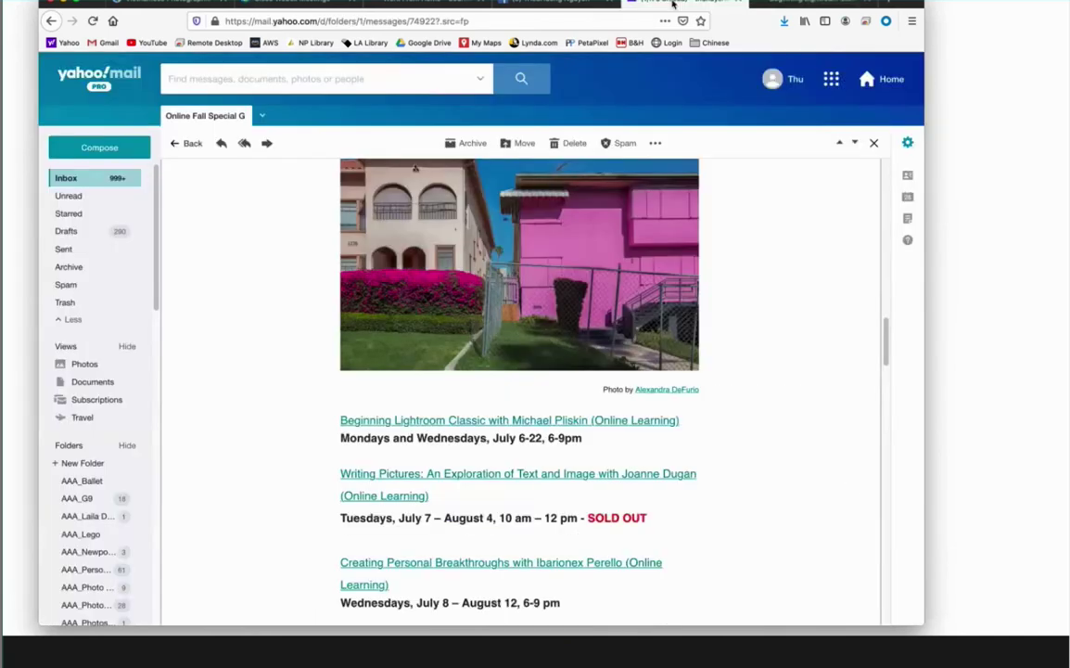
{"action": "scroll", "coordinate": [520, 371], "scroll_direction": "down", "scroll_amount": 1}
{"action": "scroll", "coordinate": [506, 490], "scroll_direction": "down", "scroll_amount": 4}
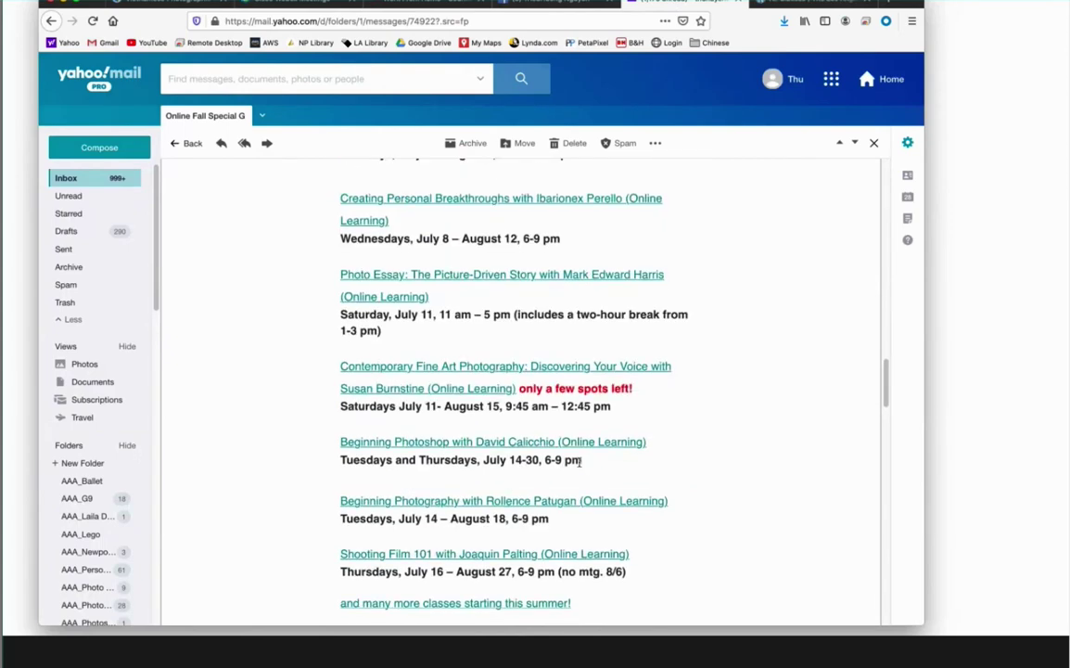
{"action": "left_click_drag", "start_coordinate": [580, 461], "coordinate": [321, 432]}
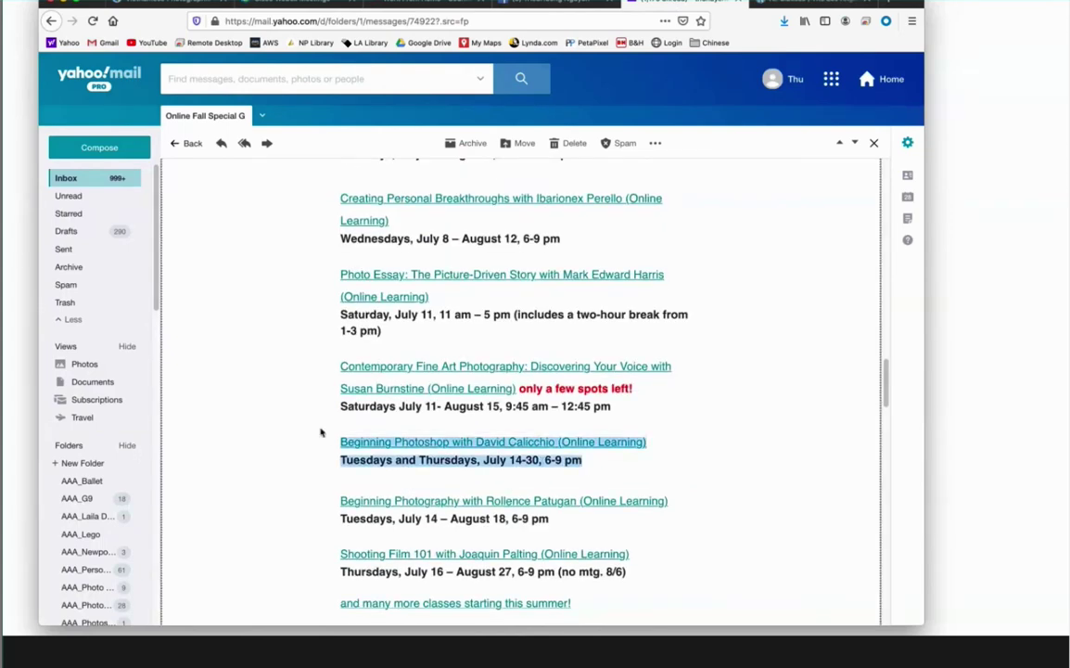
Scroll up to the top of the LACP newsletter email
{"action": "scroll", "coordinate": [473, 519], "scroll_direction": "down", "scroll_amount": 1}
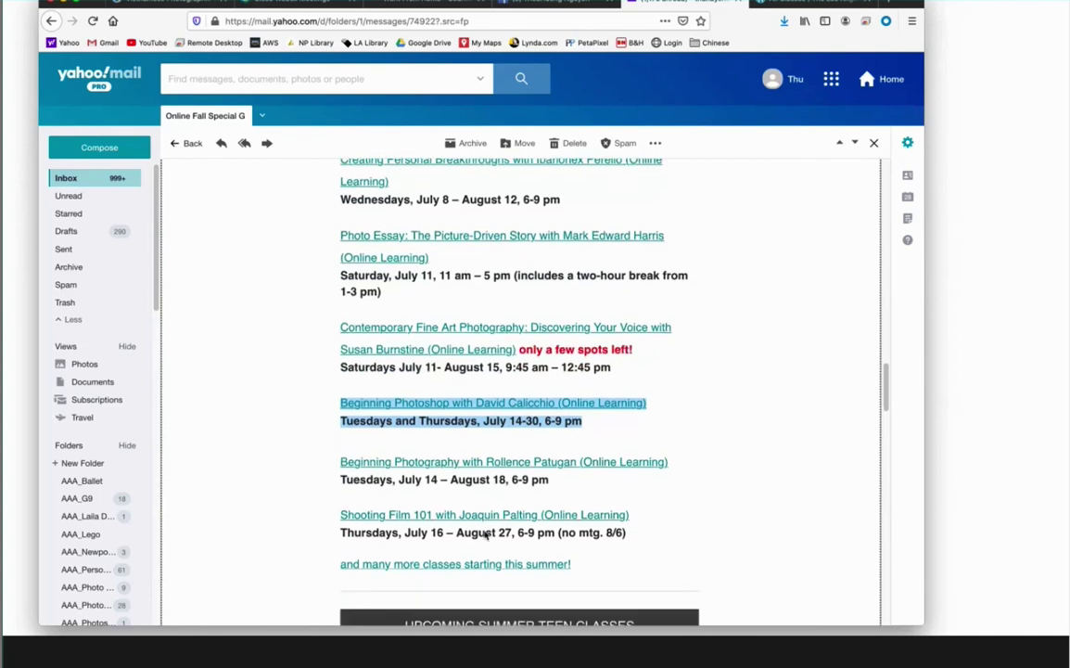
{"action": "scroll", "coordinate": [485, 533], "scroll_direction": "down", "scroll_amount": 1}
{"action": "scroll", "coordinate": [484, 531], "scroll_direction": "down", "scroll_amount": 1}
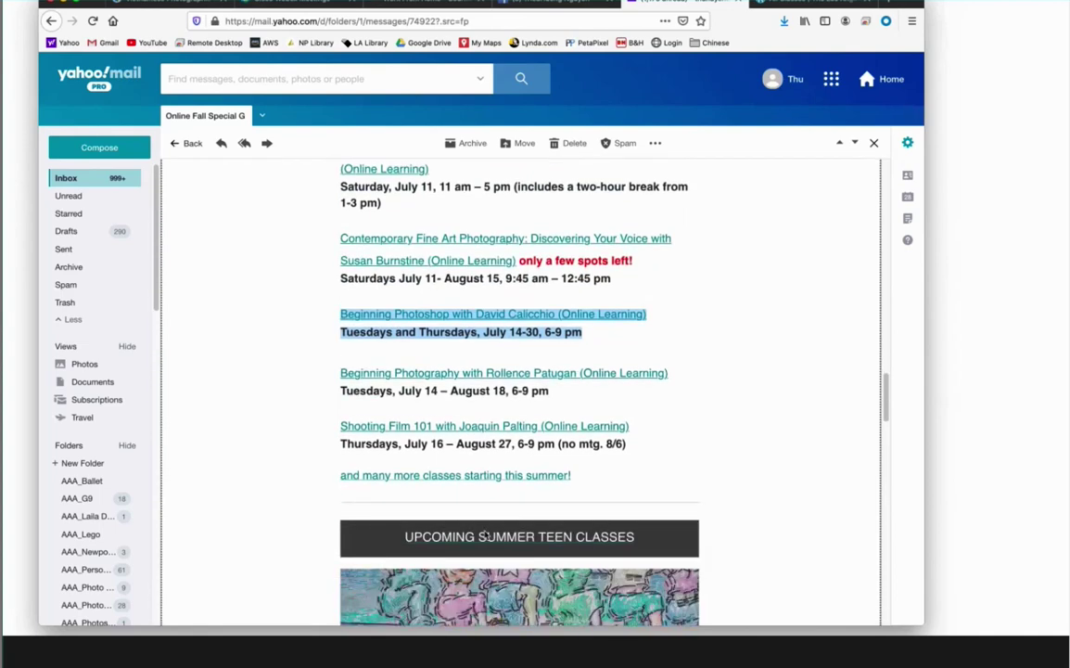
{"action": "scroll", "coordinate": [484, 533], "scroll_direction": "up", "scroll_amount": 2}
{"action": "scroll", "coordinate": [484, 535], "scroll_direction": "up", "scroll_amount": 1}
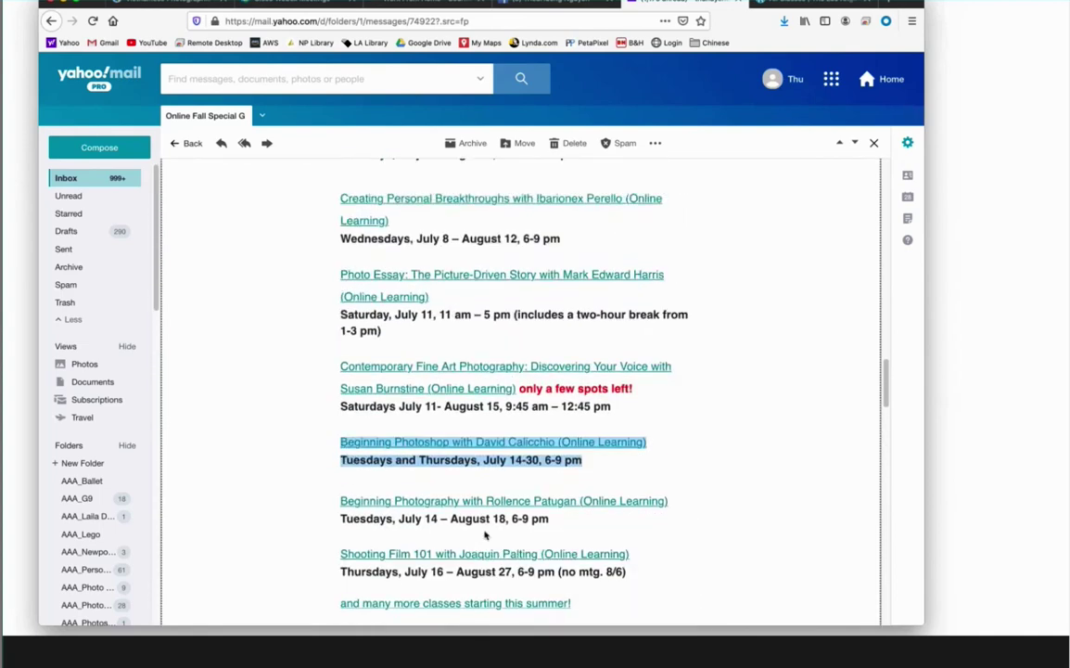
{"action": "scroll", "coordinate": [484, 535], "scroll_direction": "up", "scroll_amount": 1}
{"action": "scroll", "coordinate": [484, 534], "scroll_direction": "up", "scroll_amount": 1}
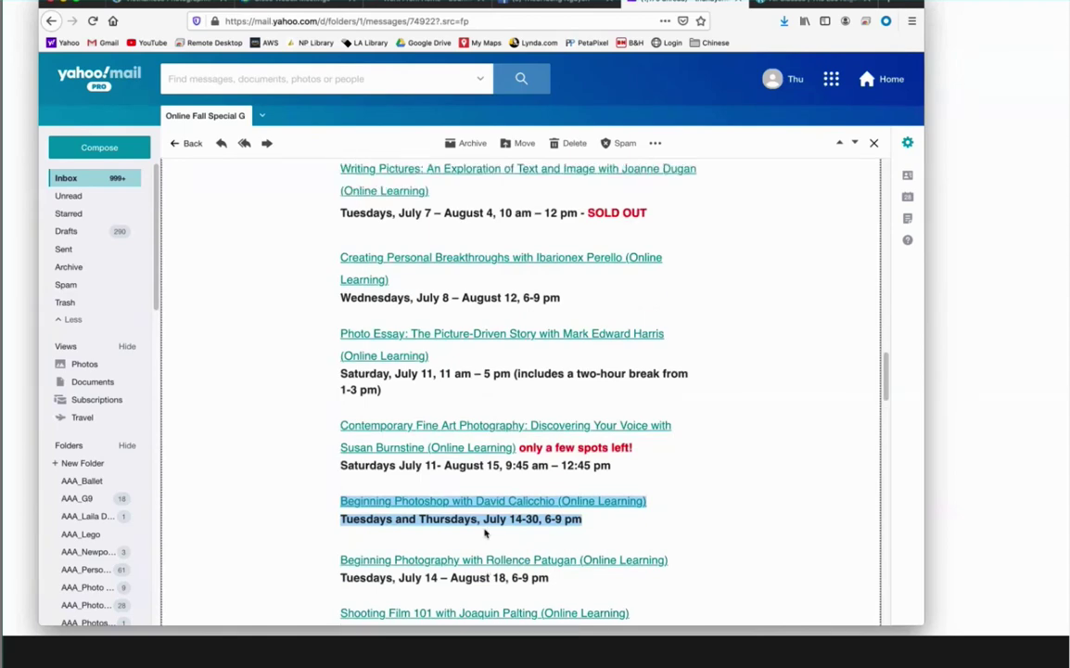
{"action": "scroll", "coordinate": [431, 323], "scroll_direction": "up", "scroll_amount": 1}
{"action": "scroll", "coordinate": [430, 444], "scroll_direction": "up", "scroll_amount": 3}
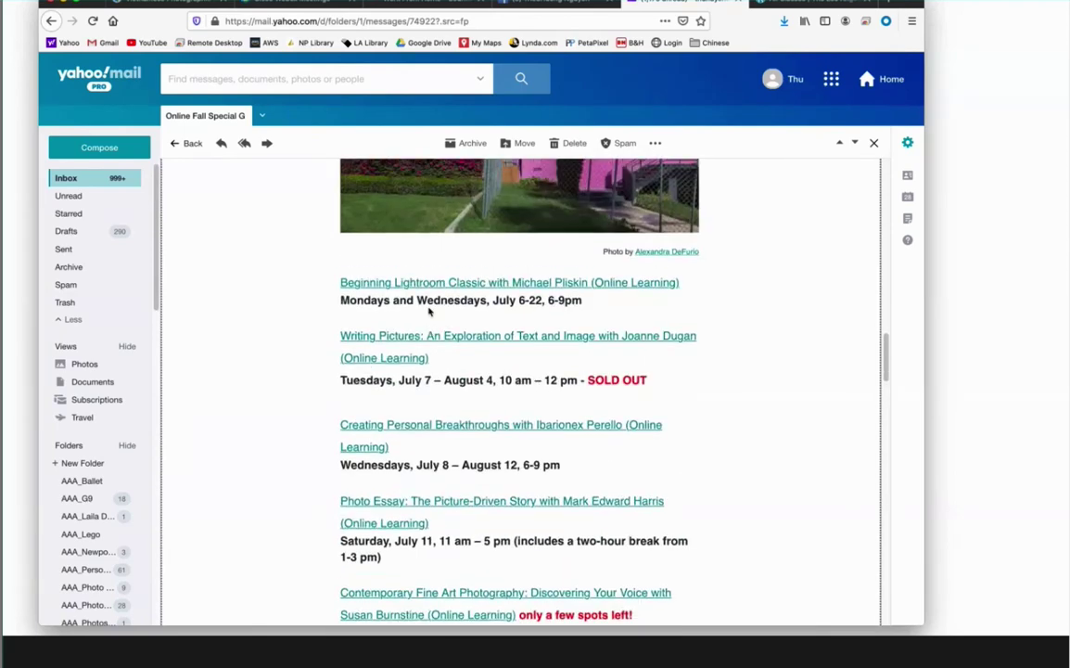
{"action": "scroll", "coordinate": [426, 311], "scroll_direction": "up", "scroll_amount": 2}
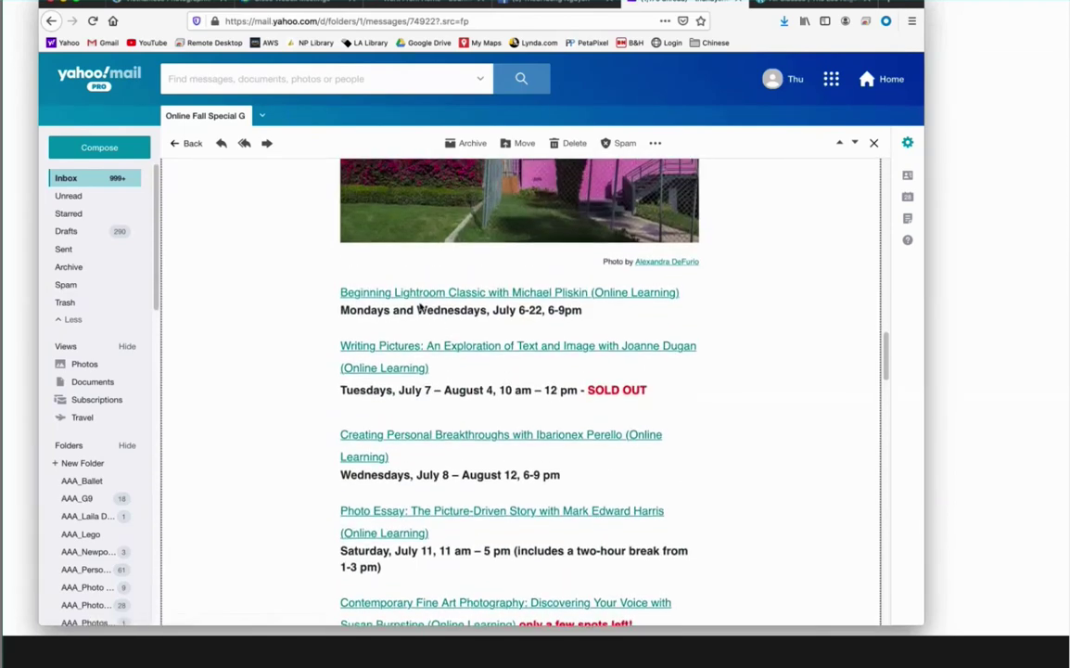
{"action": "scroll", "coordinate": [420, 307], "scroll_direction": "up", "scroll_amount": 4}
{"action": "scroll", "coordinate": [419, 307], "scroll_direction": "up", "scroll_amount": 1}
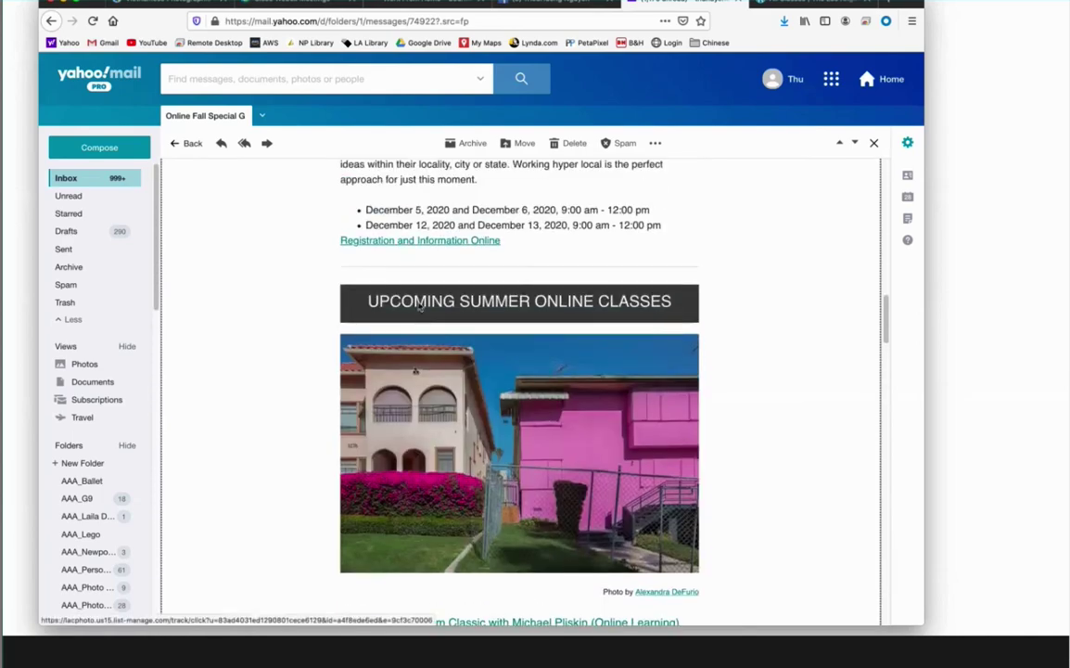
{"action": "scroll", "coordinate": [419, 307], "scroll_direction": "up", "scroll_amount": 2}
{"action": "scroll", "coordinate": [386, 395], "scroll_direction": "up", "scroll_amount": 3}
{"action": "scroll", "coordinate": [386, 395], "scroll_direction": "up", "scroll_amount": 2}
{"action": "scroll", "coordinate": [385, 392], "scroll_direction": "up", "scroll_amount": 4}
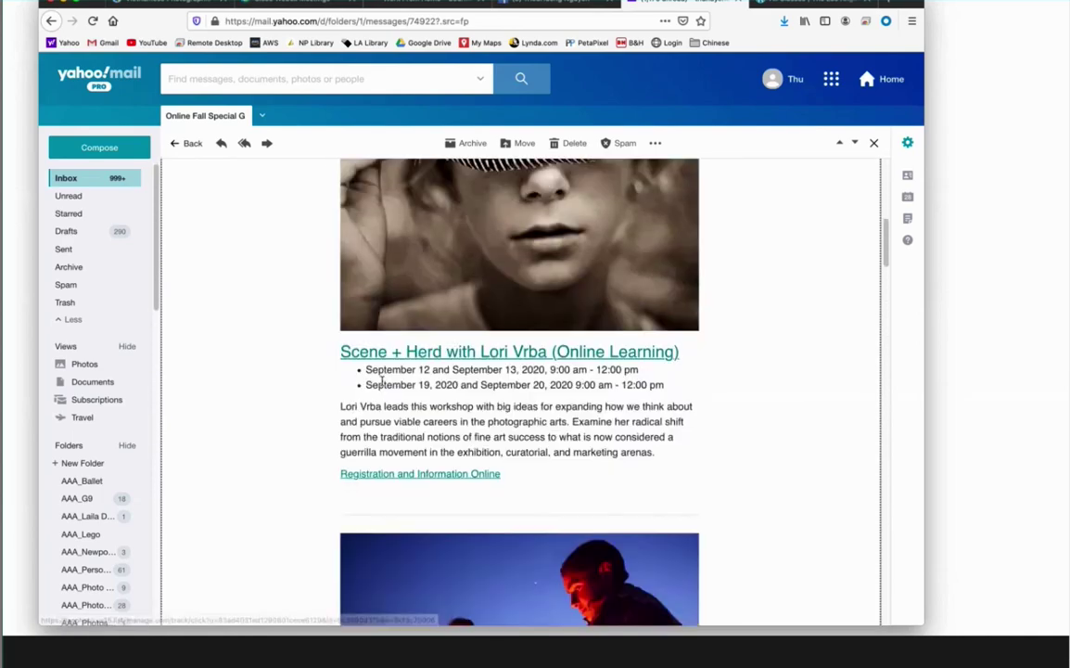
{"action": "scroll", "coordinate": [384, 389], "scroll_direction": "up", "scroll_amount": 1}
{"action": "scroll", "coordinate": [382, 386], "scroll_direction": "up", "scroll_amount": 3}
{"action": "scroll", "coordinate": [382, 385], "scroll_direction": "up", "scroll_amount": 3}
{"action": "scroll", "coordinate": [382, 380], "scroll_direction": "up", "scroll_amount": 1}
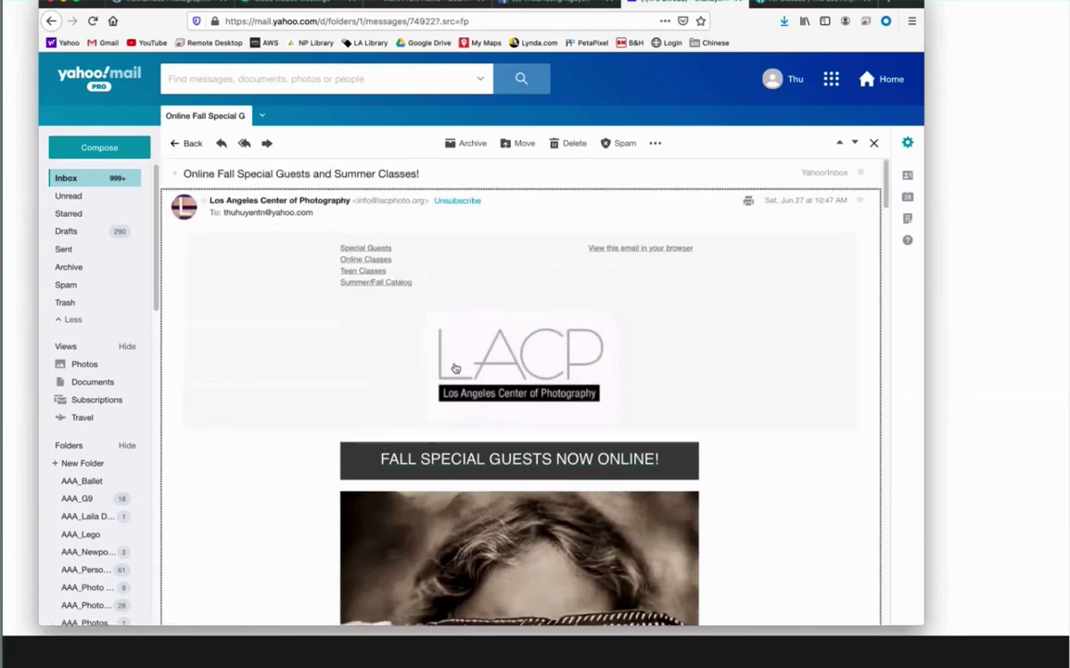
Scroll down to the summer online class listings, including the sold-out Writing Pictures
{"action": "scroll", "coordinate": [411, 332], "scroll_direction": "down", "scroll_amount": 3}
{"action": "scroll", "coordinate": [452, 367], "scroll_direction": "down", "scroll_amount": 1}
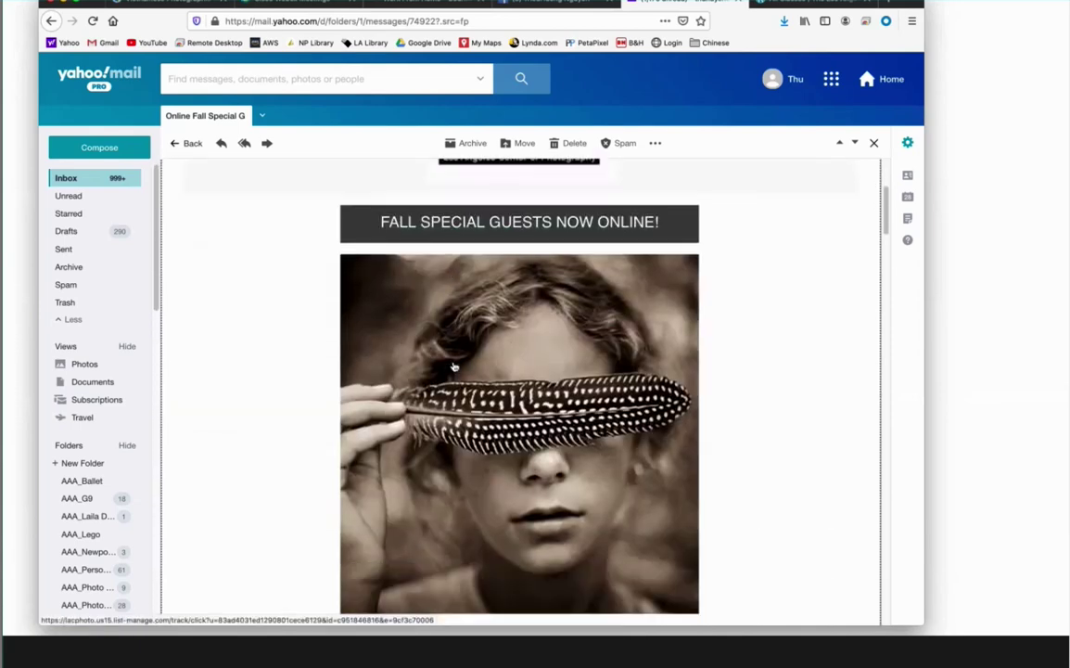
{"action": "scroll", "coordinate": [452, 365], "scroll_direction": "down", "scroll_amount": 6}
{"action": "scroll", "coordinate": [453, 363], "scroll_direction": "down", "scroll_amount": 2}
{"action": "scroll", "coordinate": [452, 366], "scroll_direction": "down", "scroll_amount": 4}
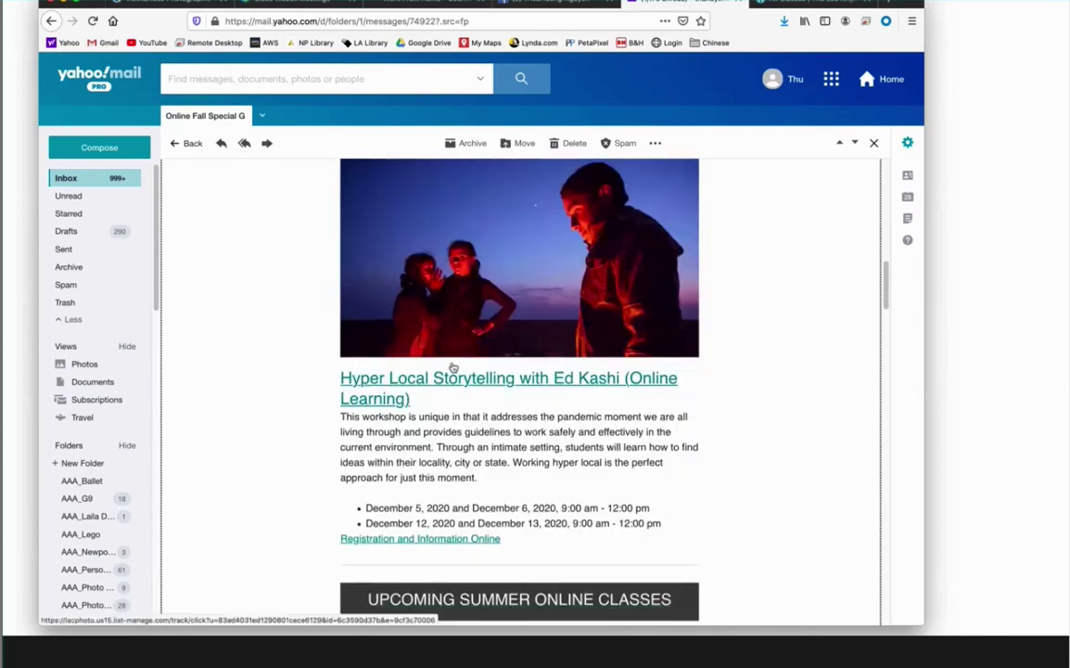
{"action": "scroll", "coordinate": [453, 366], "scroll_direction": "down", "scroll_amount": 4}
{"action": "scroll", "coordinate": [452, 369], "scroll_direction": "down", "scroll_amount": 1}
{"action": "scroll", "coordinate": [452, 368], "scroll_direction": "down", "scroll_amount": 3}
{"action": "scroll", "coordinate": [452, 368], "scroll_direction": "down", "scroll_amount": 3}
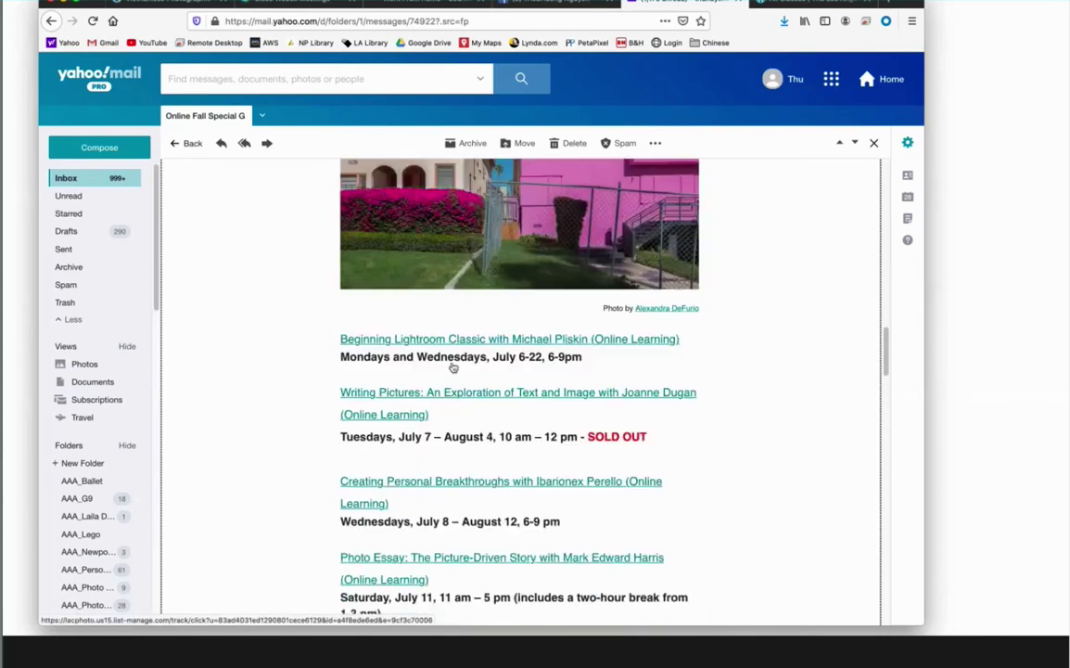
{"action": "scroll", "coordinate": [453, 367], "scroll_direction": "down", "scroll_amount": 1}
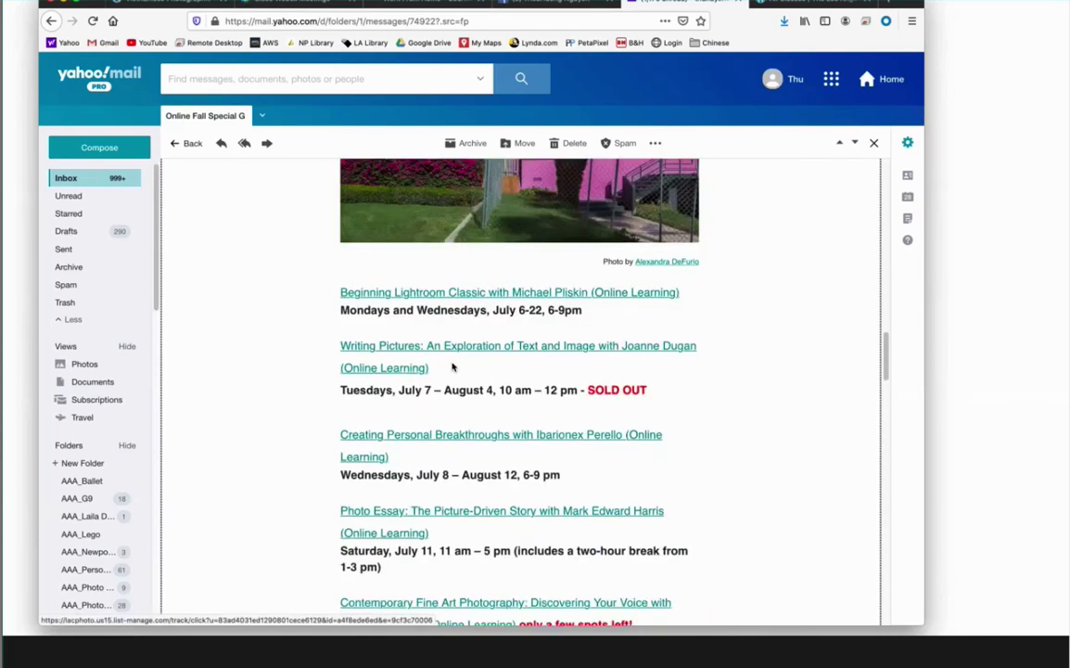
Open the Creating Personal Breakthroughs page and review its July 8–August 12, 2020 sessions
{"action": "left_click", "coordinate": [435, 437]}
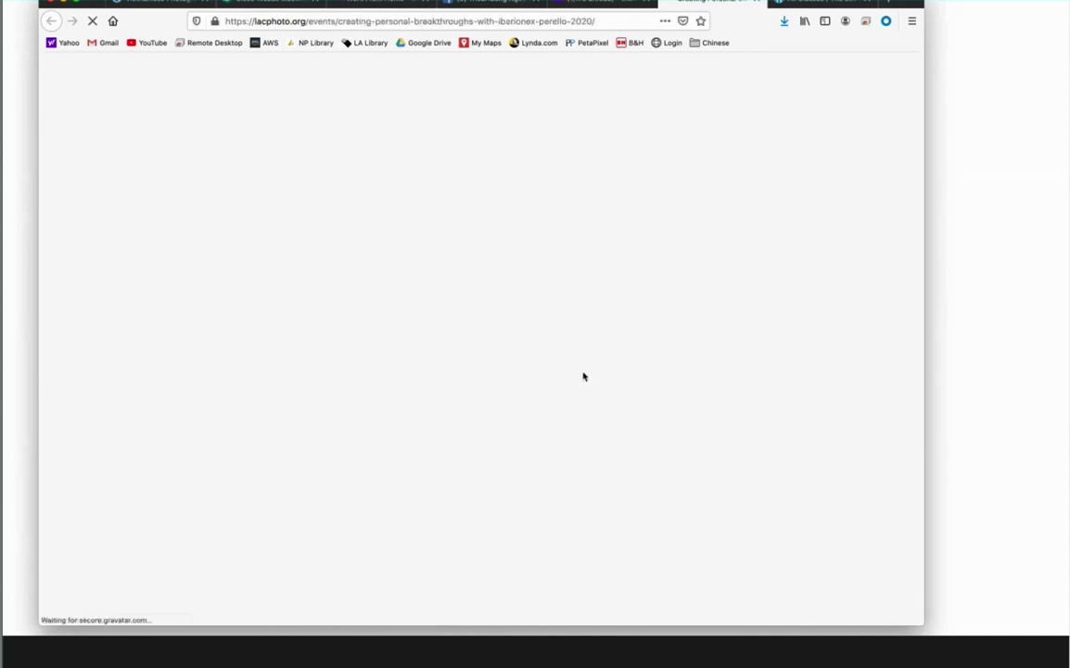
{"action": "scroll", "coordinate": [464, 422], "scroll_direction": "down", "scroll_amount": 1}
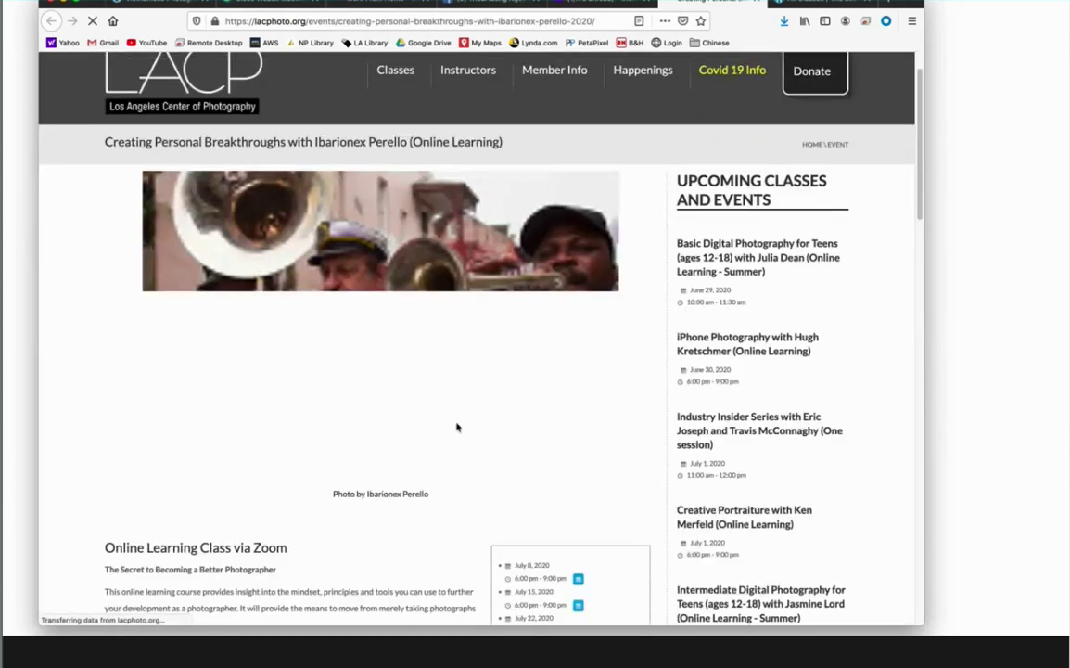
{"action": "scroll", "coordinate": [458, 426], "scroll_direction": "down", "scroll_amount": 2}
{"action": "scroll", "coordinate": [456, 427], "scroll_direction": "down", "scroll_amount": 1}
{"action": "scroll", "coordinate": [456, 425], "scroll_direction": "down", "scroll_amount": 1}
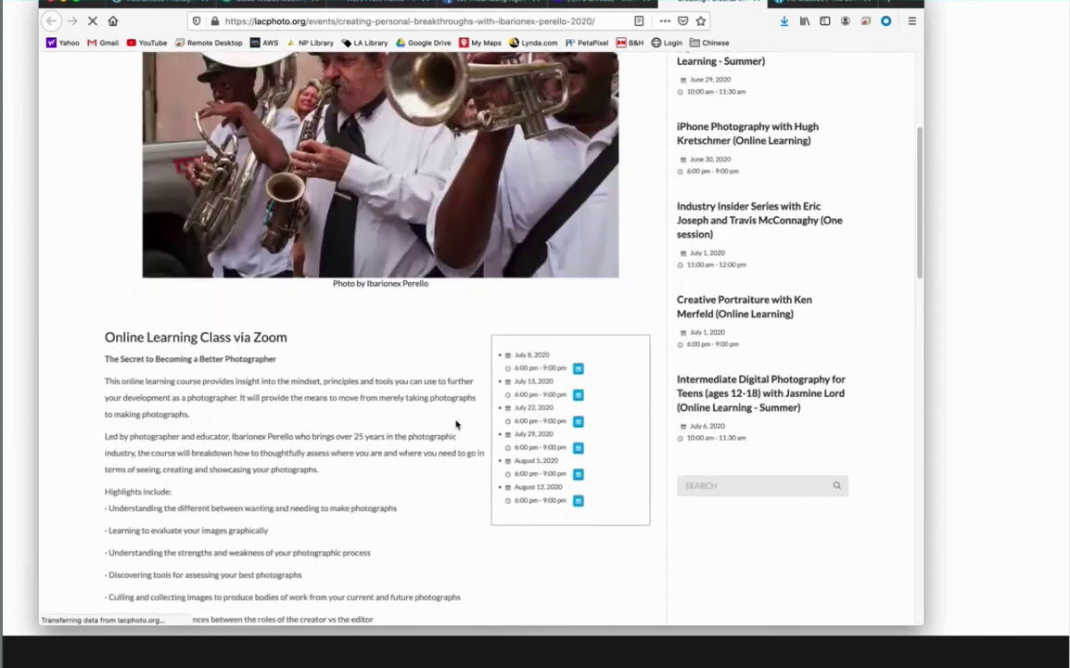
{"action": "scroll", "coordinate": [456, 424], "scroll_direction": "down", "scroll_amount": 3}
{"action": "scroll", "coordinate": [456, 424], "scroll_direction": "down", "scroll_amount": 1}
{"action": "scroll", "coordinate": [455, 424], "scroll_direction": "down", "scroll_amount": 1}
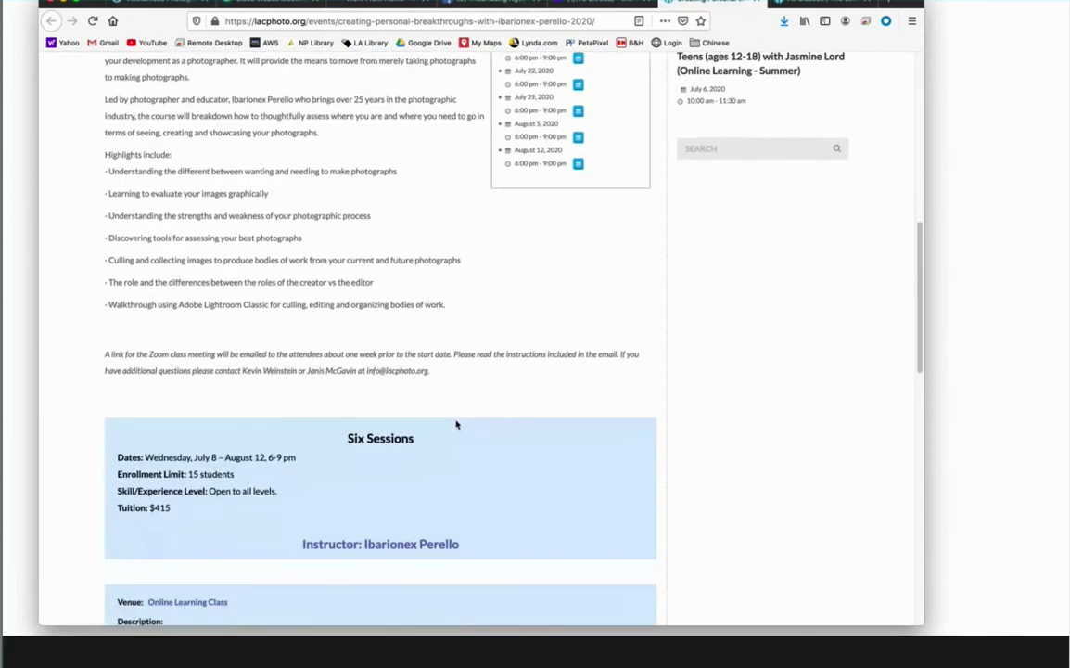
{"action": "scroll", "coordinate": [455, 424], "scroll_direction": "down", "scroll_amount": 1}
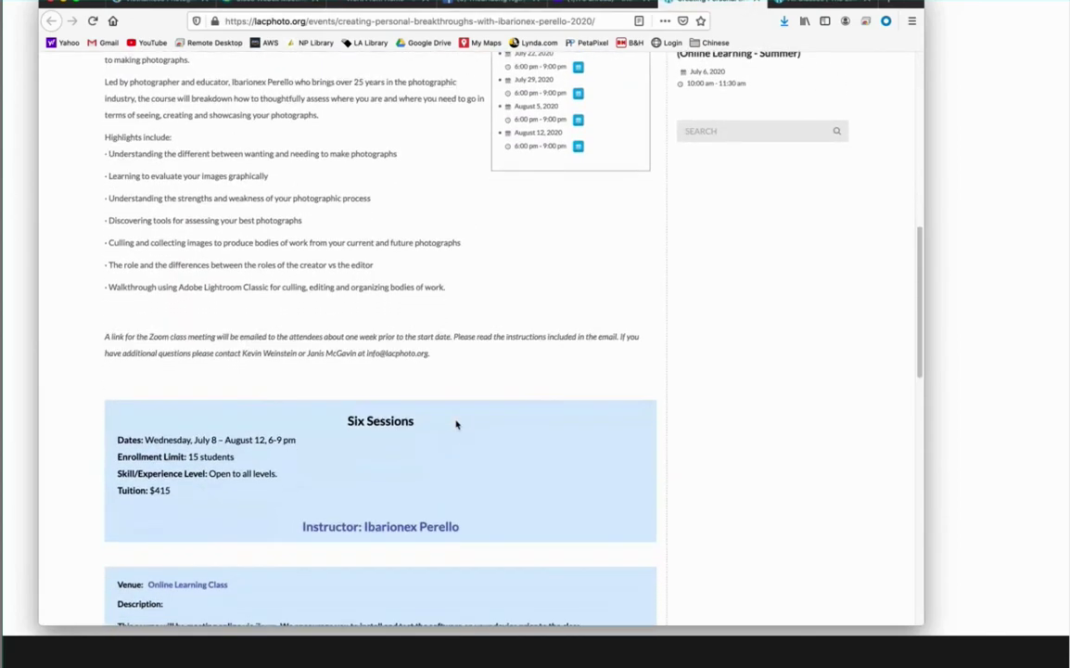
{"action": "scroll", "coordinate": [455, 424], "scroll_direction": "up", "scroll_amount": 3}
{"action": "scroll", "coordinate": [455, 424], "scroll_direction": "up", "scroll_amount": 5}
{"action": "scroll", "coordinate": [455, 424], "scroll_direction": "up", "scroll_amount": 10}
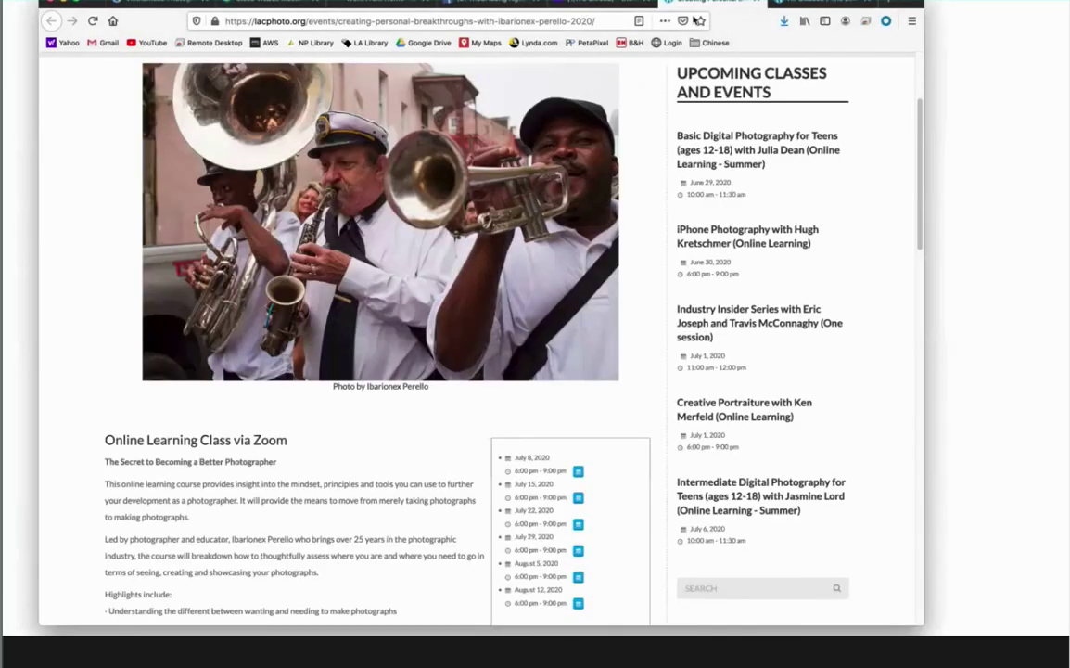
Open the PSCVN website in a new tab by entering 'pscvn'
{"action": "left_click", "coordinate": [888, 4]}
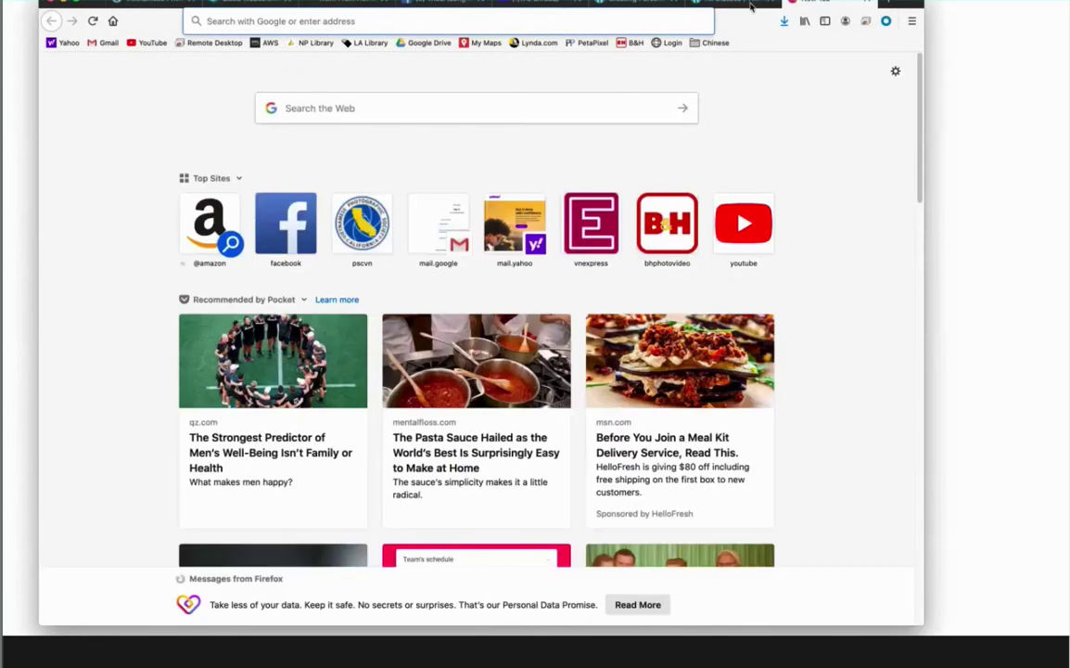
{"action": "type", "text": "pscvn.com/"}
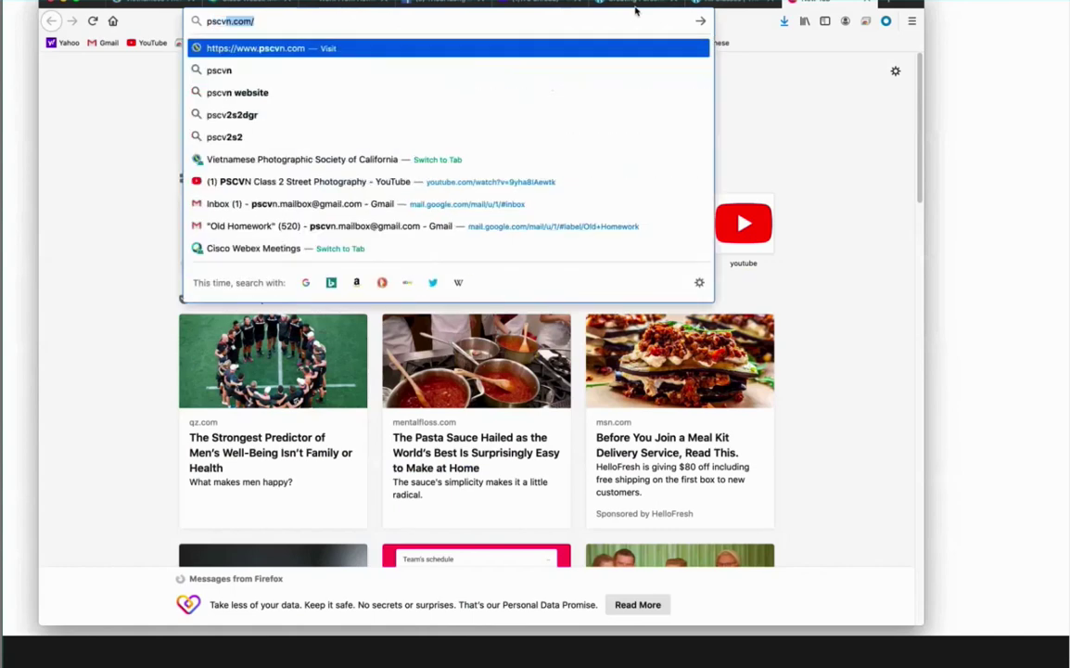
{"action": "key", "text": "Return"}
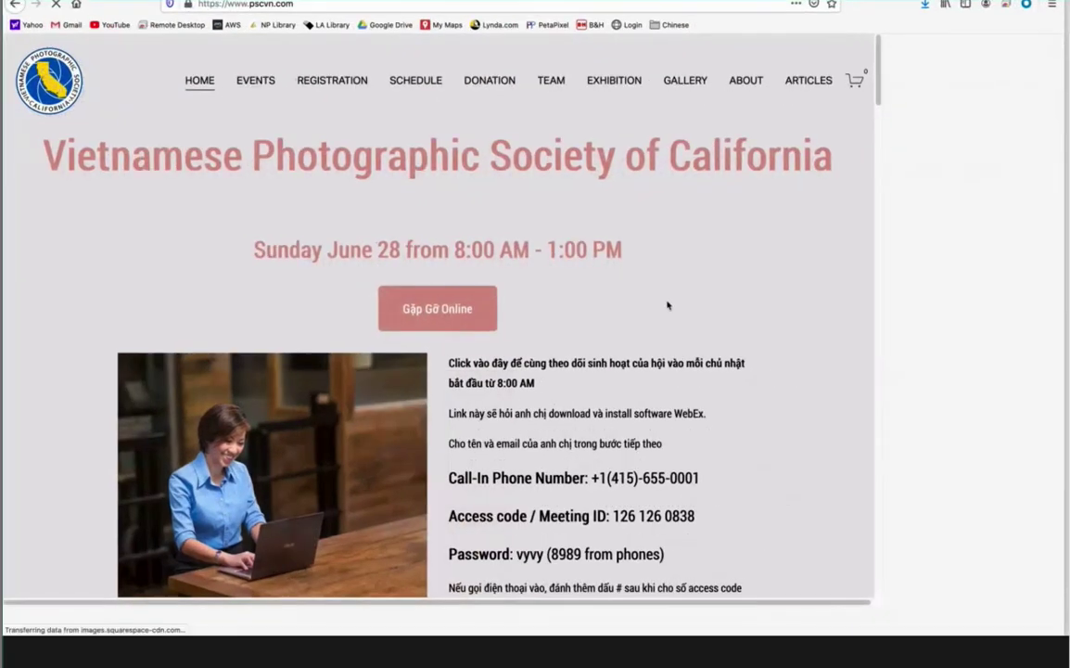
Play the PSCVN Class 2 - Night Photography video on the homepage
{"action": "scroll", "coordinate": [557, 324], "scroll_direction": "down", "scroll_amount": 5}
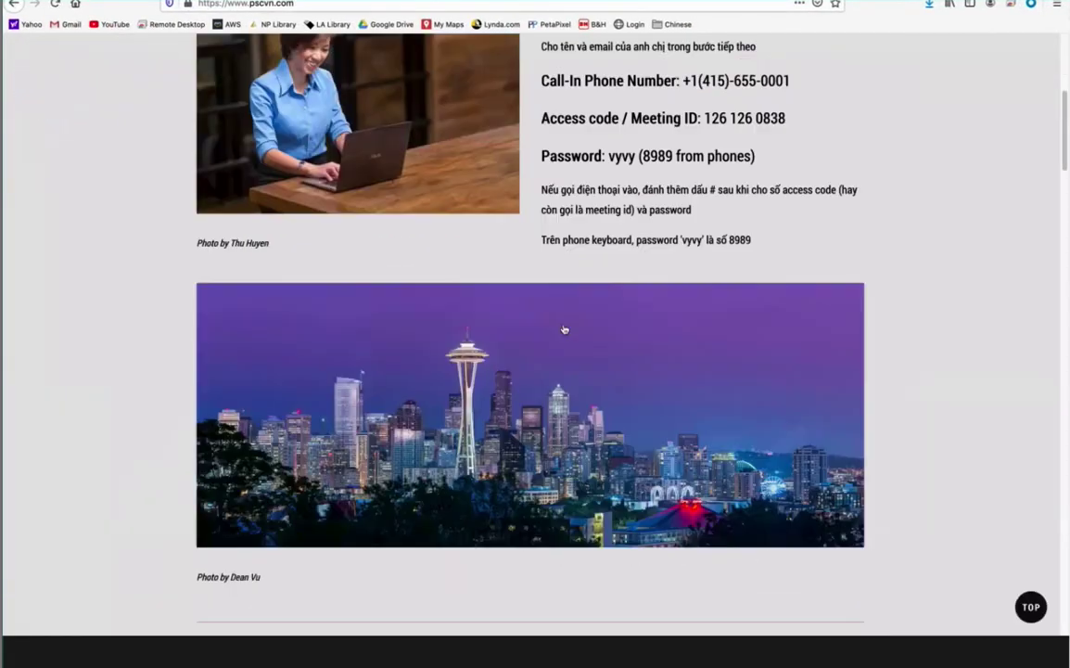
{"action": "scroll", "coordinate": [564, 329], "scroll_direction": "down", "scroll_amount": 3}
{"action": "scroll", "coordinate": [564, 331], "scroll_direction": "down", "scroll_amount": 4}
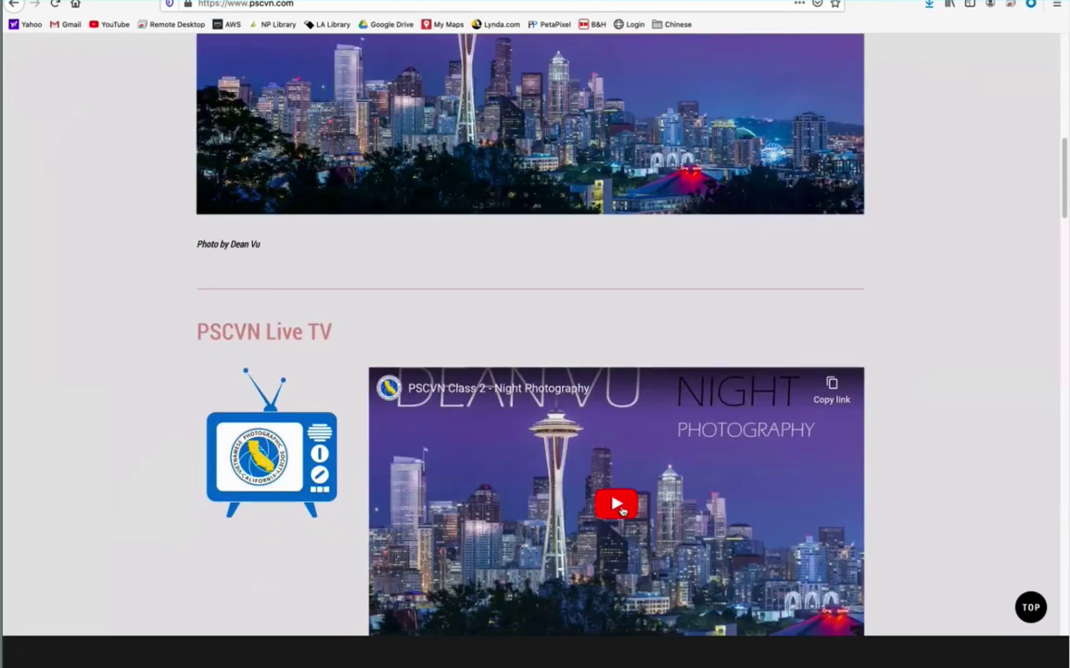
{"action": "left_click", "coordinate": [617, 506]}
{"action": "scroll", "coordinate": [519, 464], "scroll_direction": "down", "scroll_amount": 2}
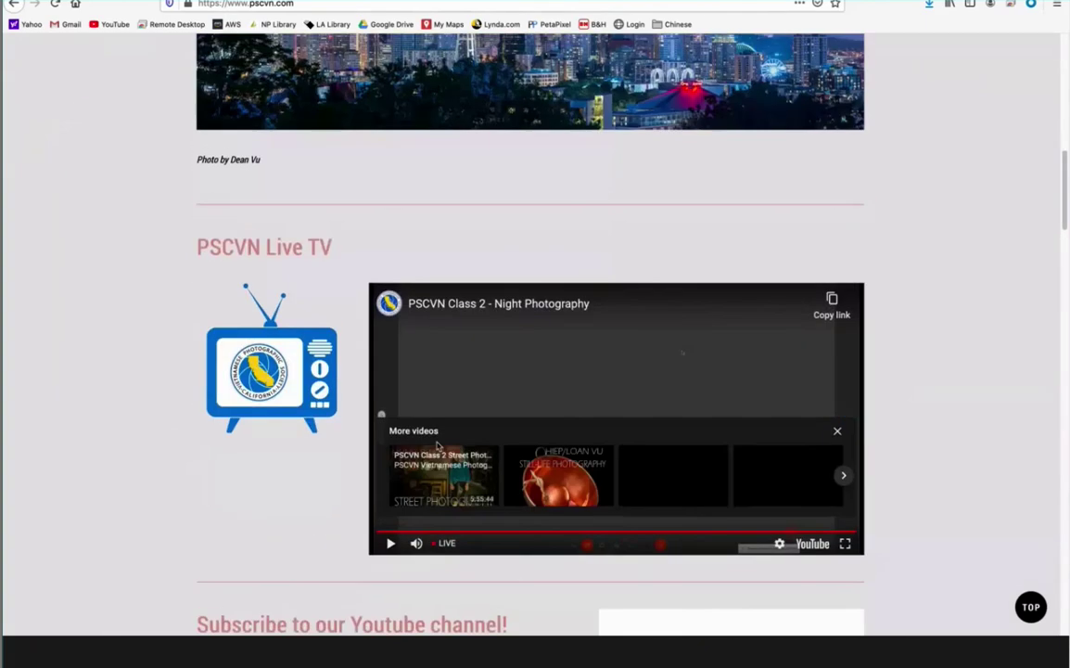
{"action": "scroll", "coordinate": [441, 441], "scroll_direction": "up", "scroll_amount": 2}
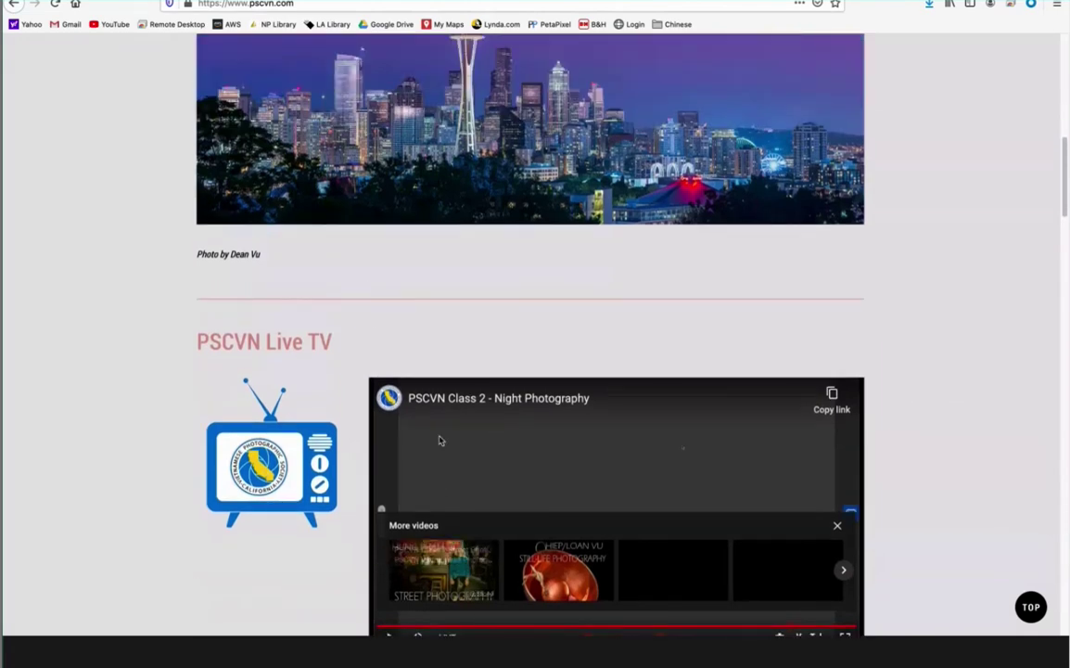
{"action": "scroll", "coordinate": [464, 371], "scroll_direction": "up", "scroll_amount": 10}
{"action": "scroll", "coordinate": [389, 185], "scroll_direction": "up", "scroll_amount": 3}
Open the club's Events page and browse the June 2020 calendar
{"action": "left_click", "coordinate": [324, 84]}
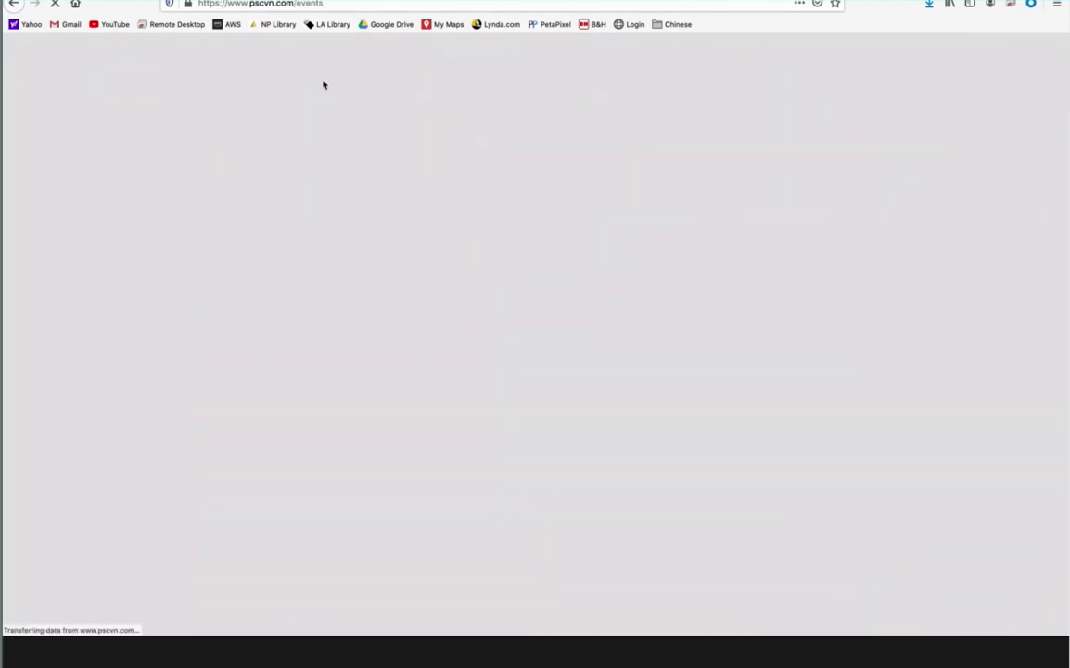
{"action": "scroll", "coordinate": [456, 320], "scroll_direction": "down", "scroll_amount": 2}
{"action": "scroll", "coordinate": [457, 330], "scroll_direction": "down", "scroll_amount": 3}
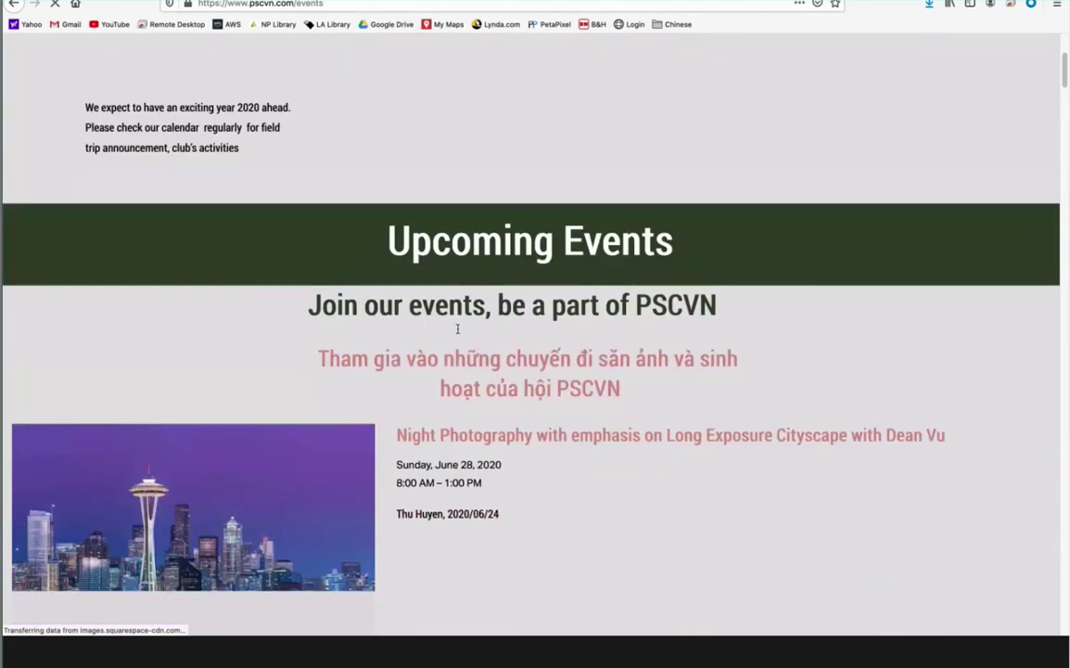
{"action": "scroll", "coordinate": [458, 328], "scroll_direction": "down", "scroll_amount": 4}
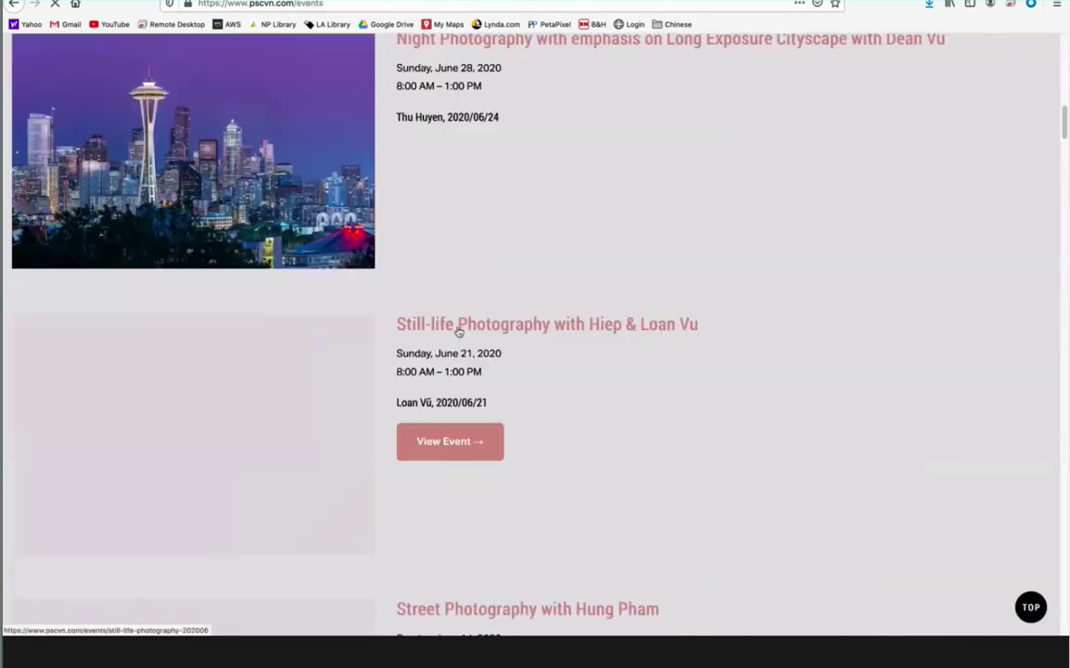
{"action": "scroll", "coordinate": [458, 329], "scroll_direction": "up", "scroll_amount": 1}
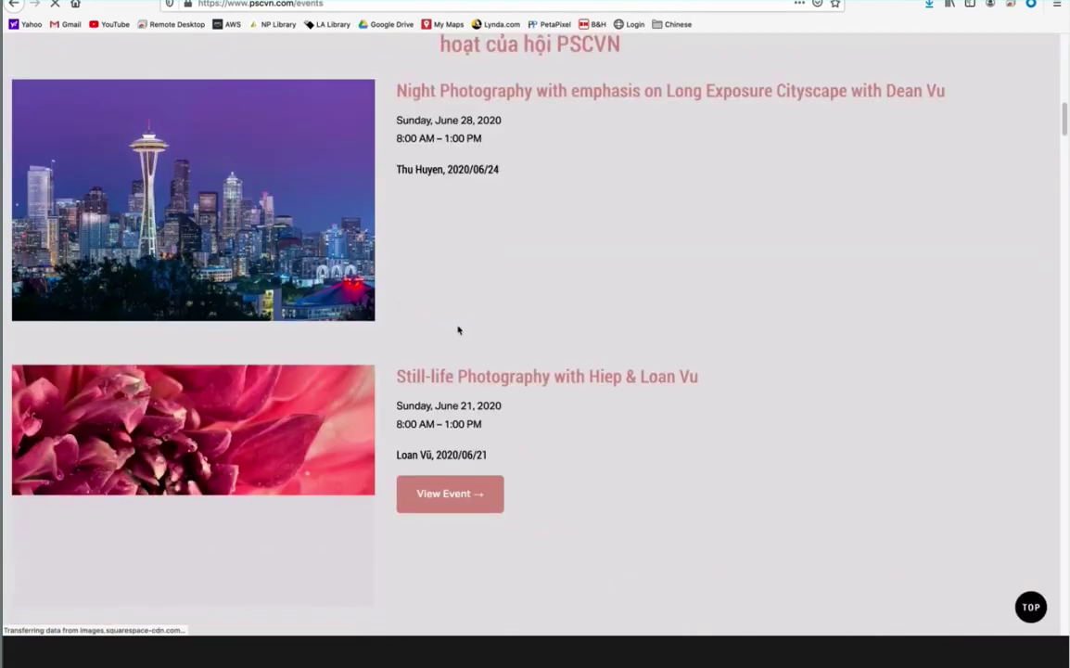
{"action": "scroll", "coordinate": [457, 329], "scroll_direction": "up", "scroll_amount": 3}
{"action": "scroll", "coordinate": [458, 278], "scroll_direction": "up", "scroll_amount": 3}
{"action": "scroll", "coordinate": [454, 271], "scroll_direction": "up", "scroll_amount": 1}
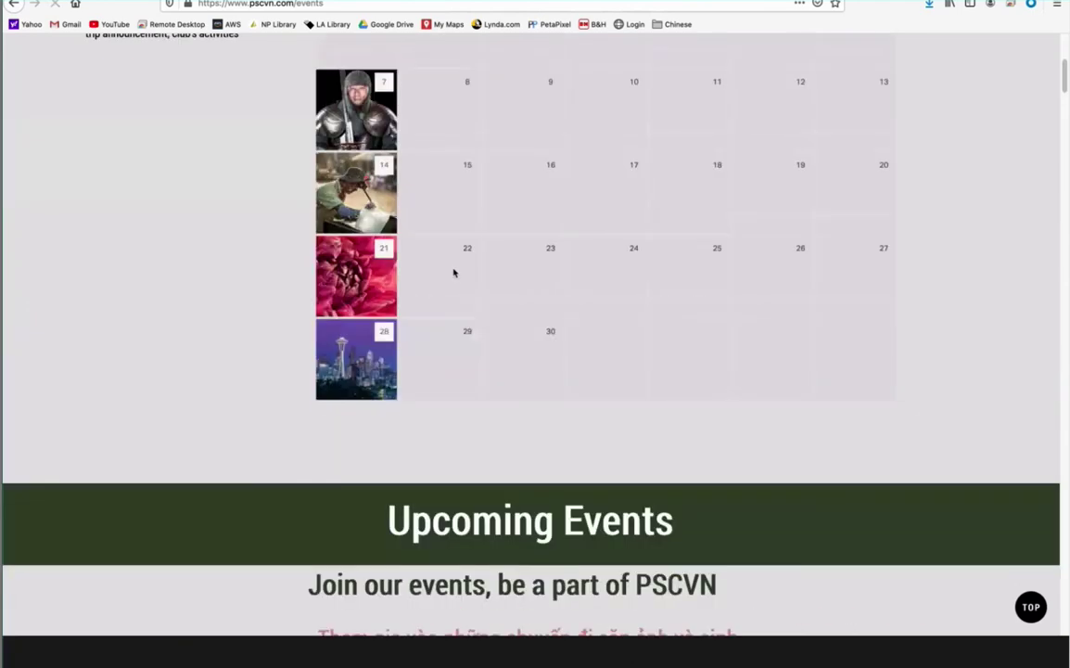
{"action": "scroll", "coordinate": [389, 371], "scroll_direction": "up", "scroll_amount": 1}
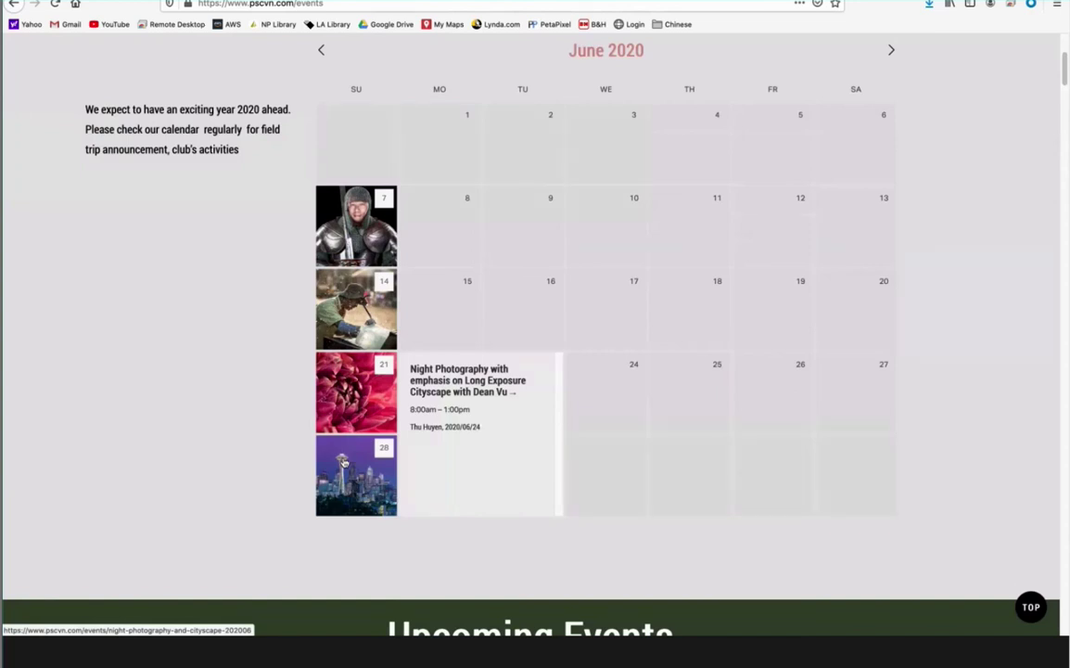
Open the Still-life Photography event for Sunday, June 21, 2020
{"action": "scroll", "coordinate": [352, 352], "scroll_direction": "up", "scroll_amount": 1}
{"action": "scroll", "coordinate": [353, 185], "scroll_direction": "up", "scroll_amount": 2}
{"action": "scroll", "coordinate": [353, 143], "scroll_direction": "up", "scroll_amount": 2}
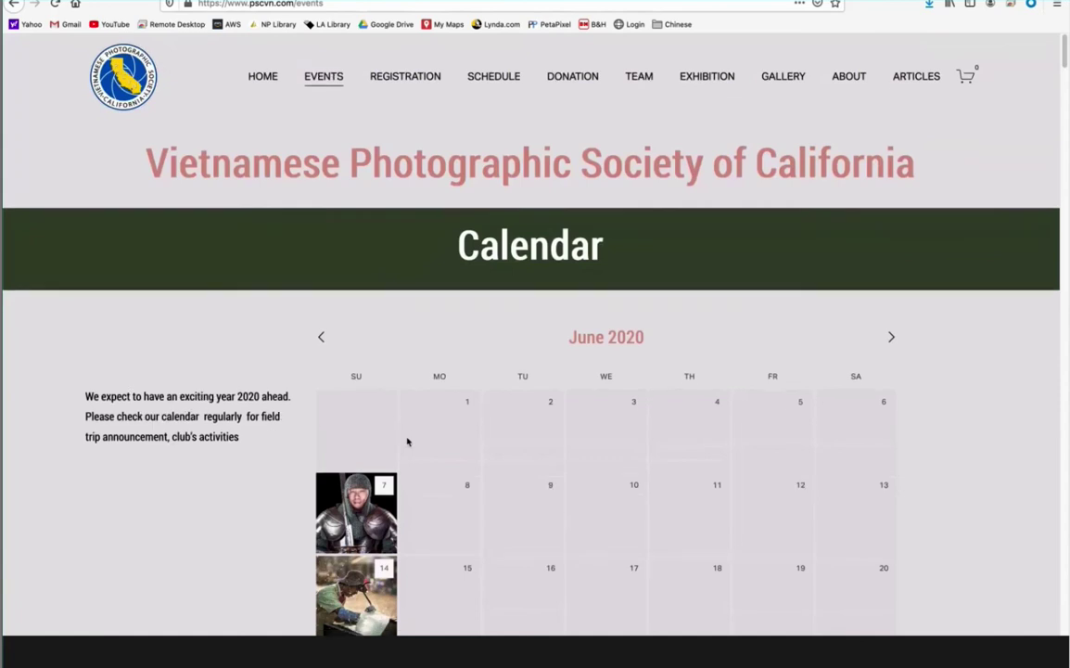
{"action": "scroll", "coordinate": [406, 443], "scroll_direction": "down", "scroll_amount": 1}
{"action": "scroll", "coordinate": [403, 450], "scroll_direction": "down", "scroll_amount": 5}
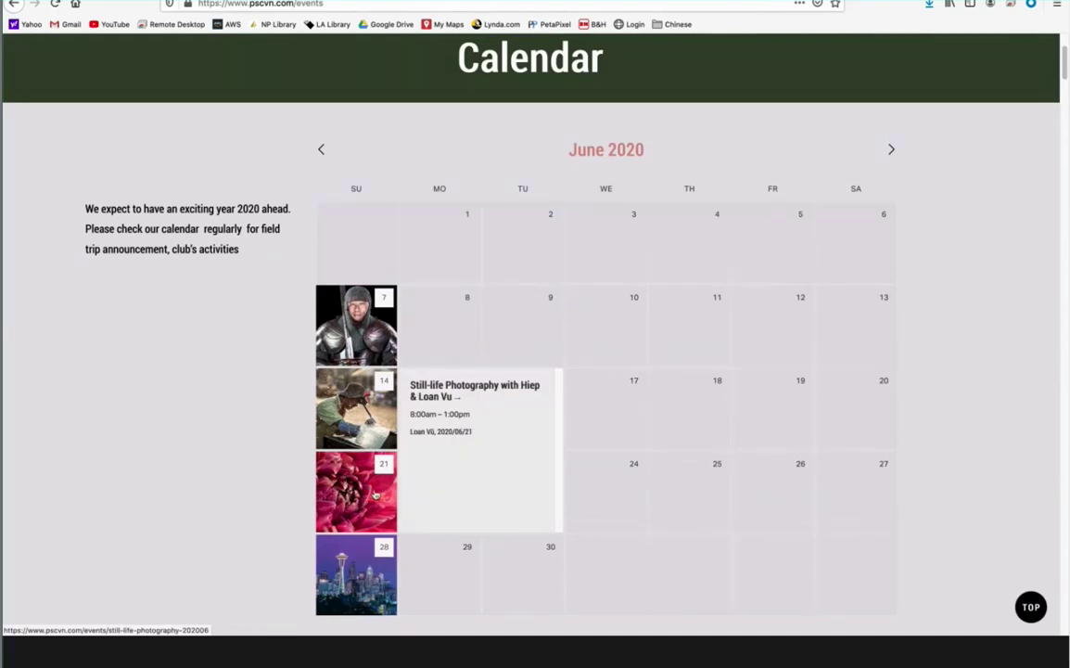
{"action": "left_click", "coordinate": [374, 495]}
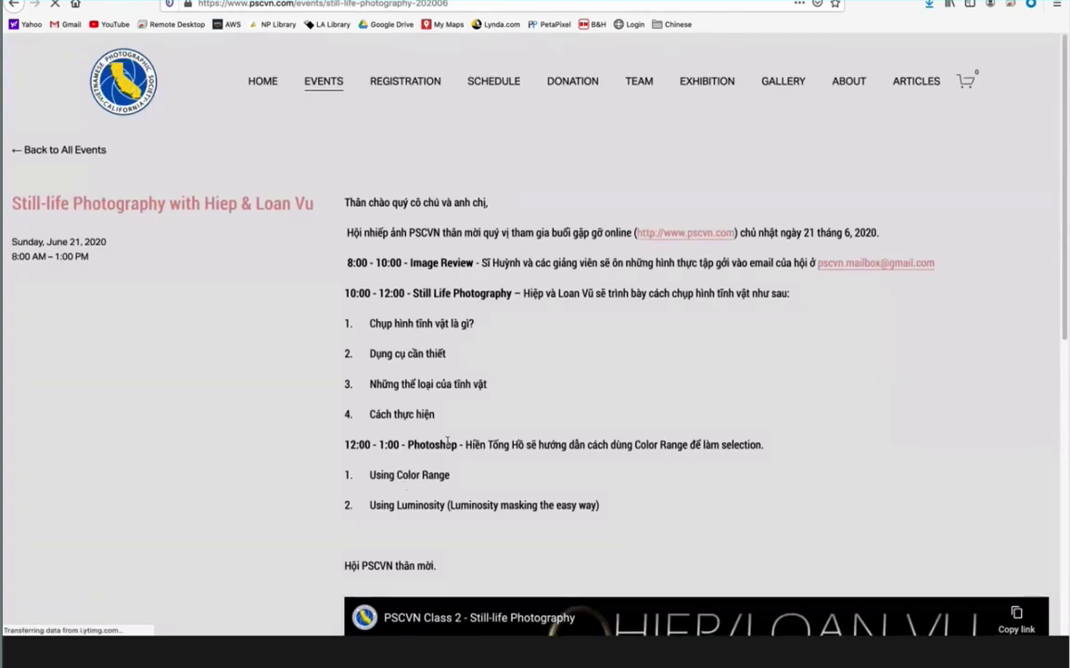
Start then pause the embedded Class 2 - Still-life Photography video and scroll the page
{"action": "scroll", "coordinate": [449, 442], "scroll_direction": "down", "scroll_amount": 5}
{"action": "left_click", "coordinate": [710, 423]}
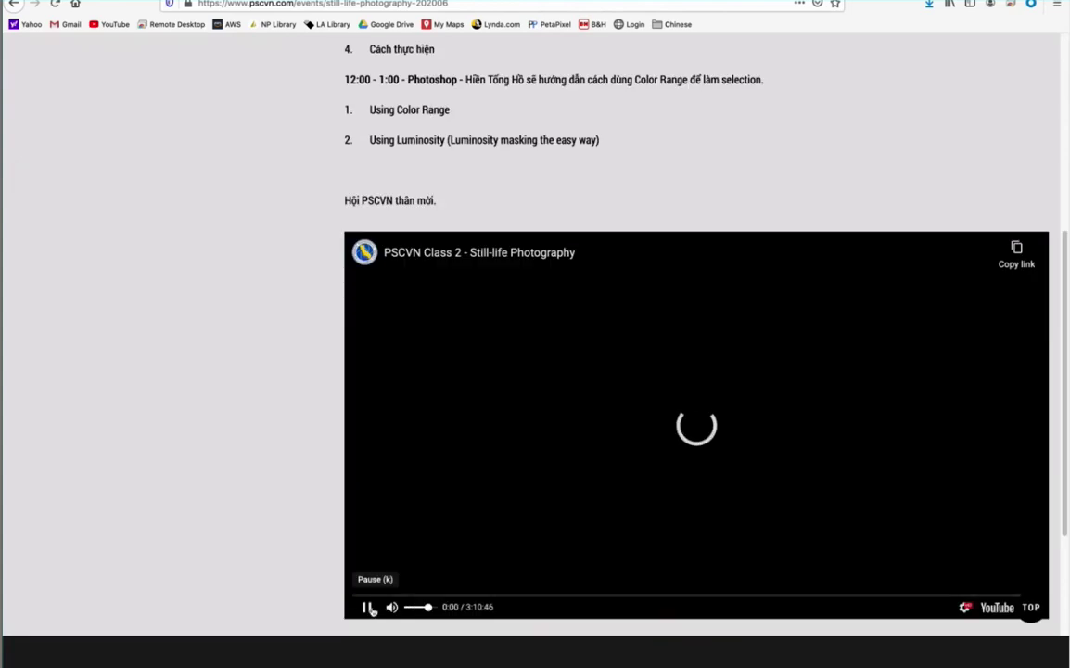
{"action": "mouse_move", "coordinate": [368, 607]}
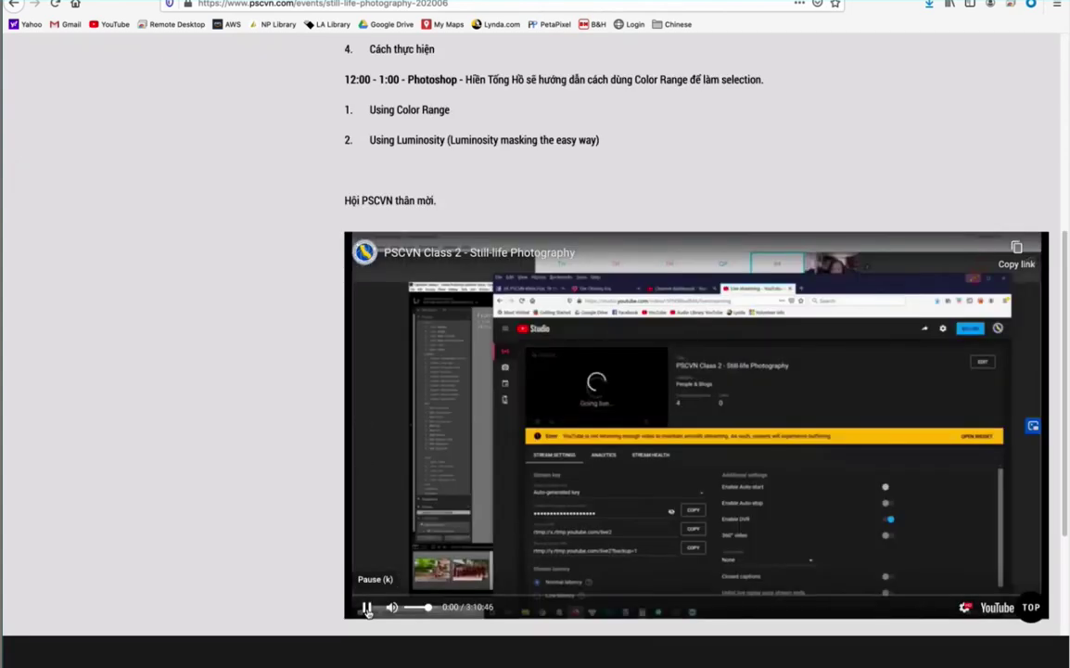
{"action": "left_click", "coordinate": [368, 607]}
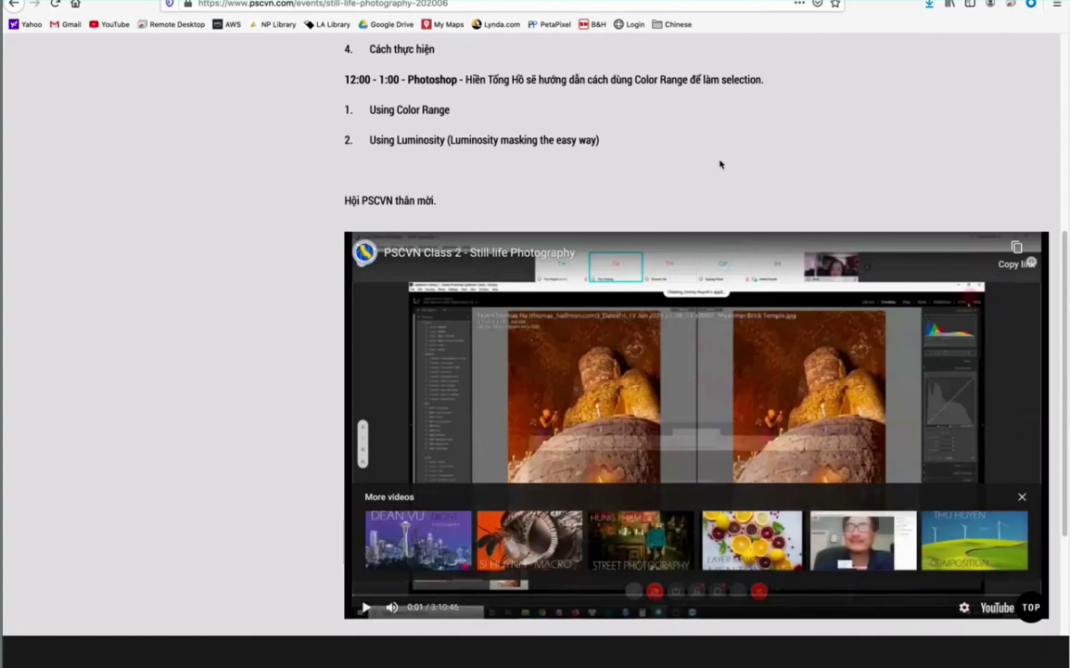
{"action": "scroll", "coordinate": [720, 165], "scroll_direction": "up", "scroll_amount": 1}
{"action": "scroll", "coordinate": [720, 165], "scroll_direction": "up", "scroll_amount": 5}
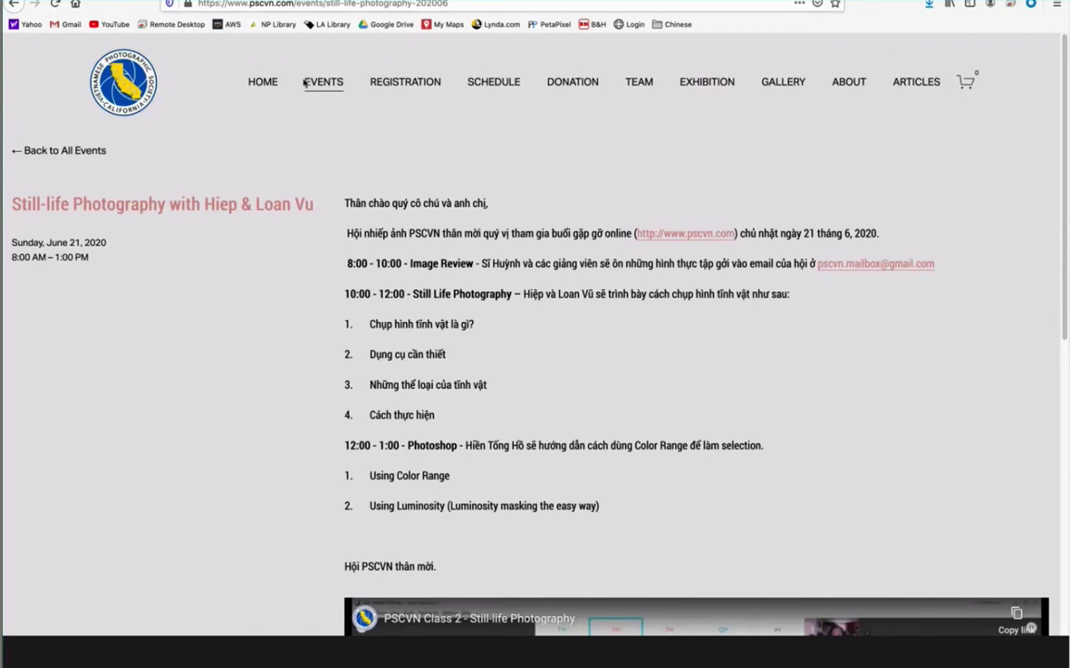
{"action": "scroll", "coordinate": [777, 412], "scroll_direction": "down", "scroll_amount": 1}
{"action": "scroll", "coordinate": [775, 425], "scroll_direction": "down", "scroll_amount": 4}
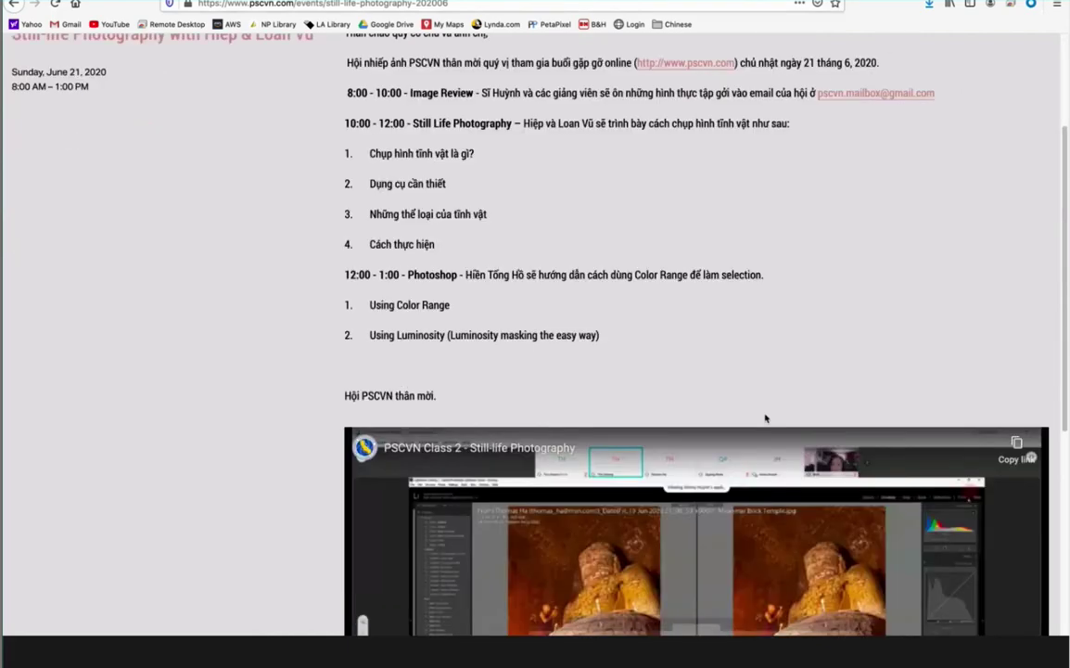
{"action": "scroll", "coordinate": [764, 418], "scroll_direction": "down", "scroll_amount": 5}
{"action": "scroll", "coordinate": [761, 416], "scroll_direction": "down", "scroll_amount": 1}
{"action": "scroll", "coordinate": [441, 463], "scroll_direction": "down", "scroll_amount": 2}
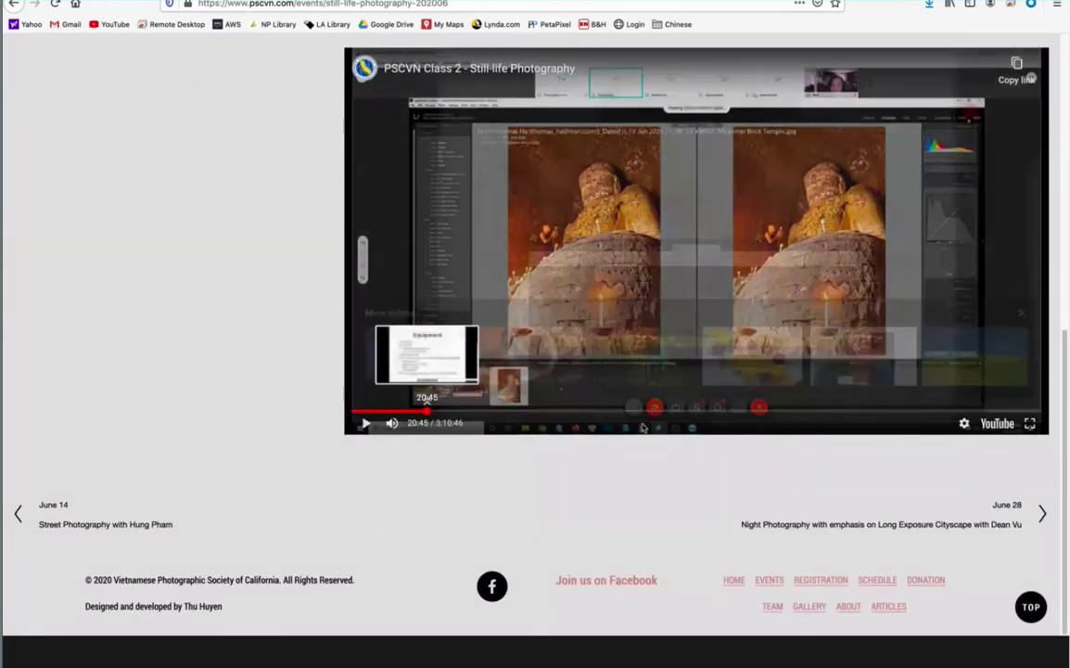
Jump the Still-life class video to 2:06:00, then return to the page top
{"action": "left_click_drag", "start_coordinate": [408, 411], "coordinate": [811, 411]}
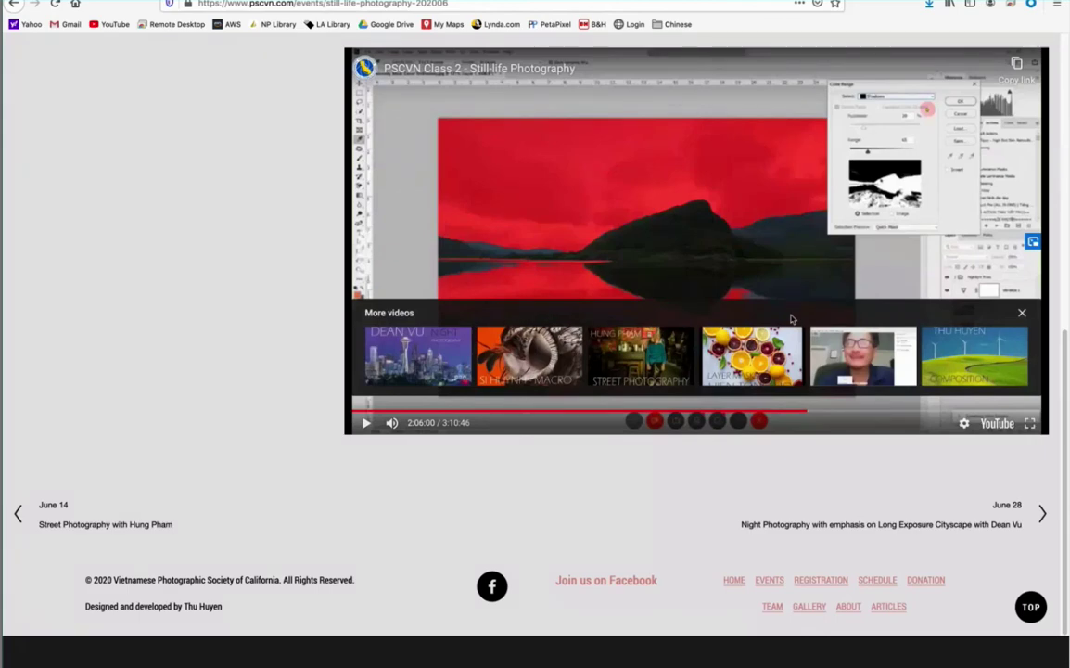
{"action": "scroll", "coordinate": [788, 324], "scroll_direction": "up", "scroll_amount": 3}
{"action": "scroll", "coordinate": [780, 335], "scroll_direction": "up", "scroll_amount": 3}
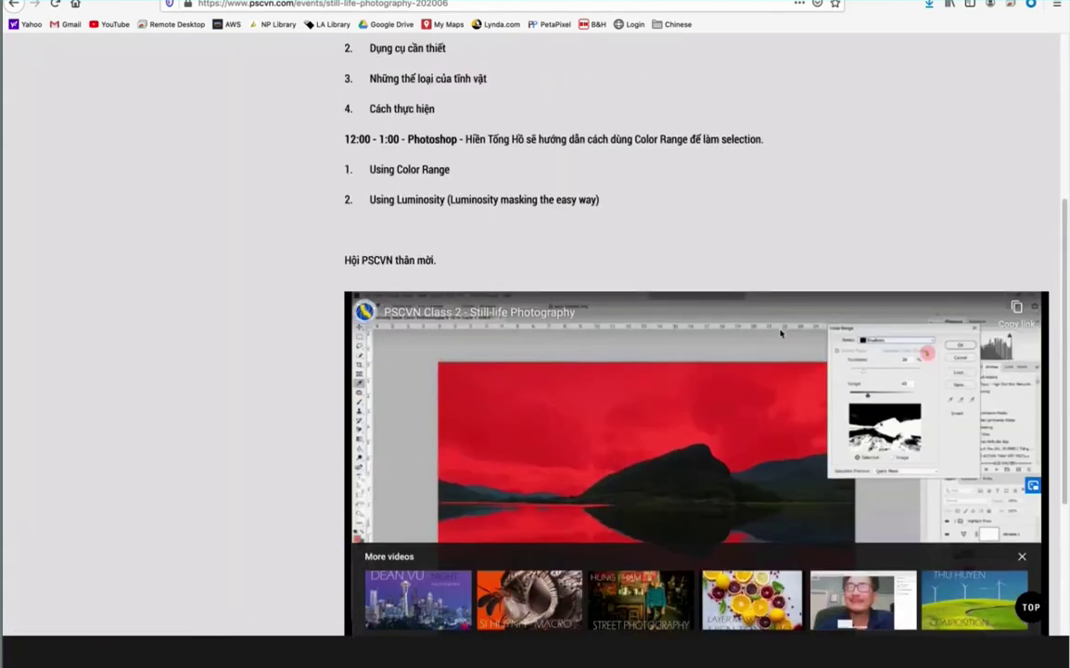
{"action": "scroll", "coordinate": [781, 331], "scroll_direction": "up", "scroll_amount": 2}
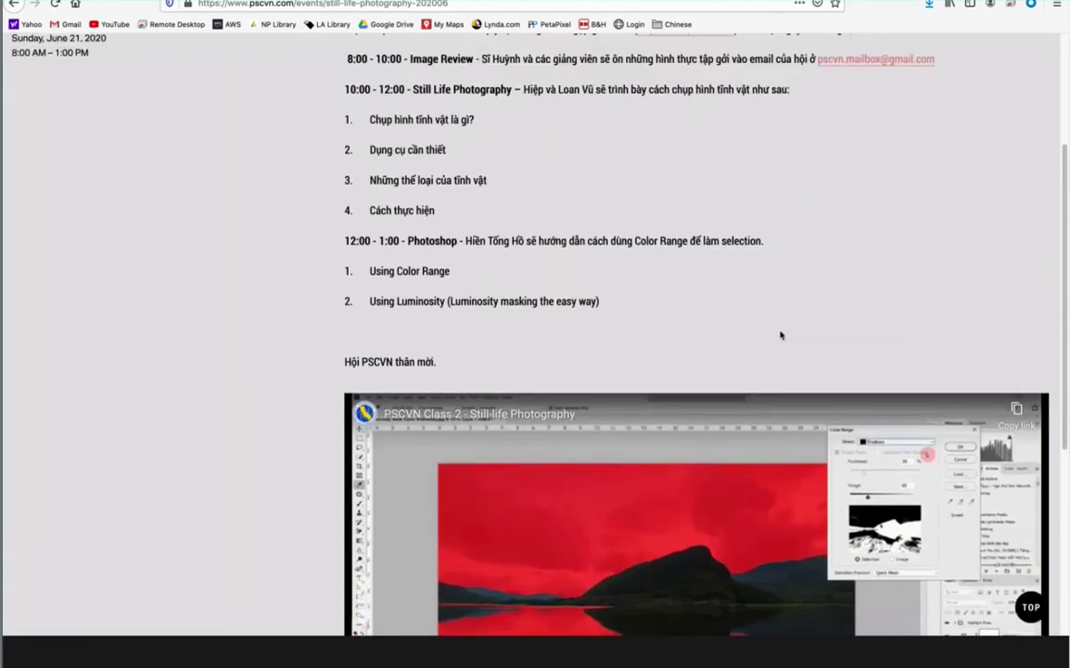
{"action": "scroll", "coordinate": [780, 334], "scroll_direction": "up", "scroll_amount": 1}
{"action": "scroll", "coordinate": [781, 278], "scroll_direction": "up", "scroll_amount": 3}
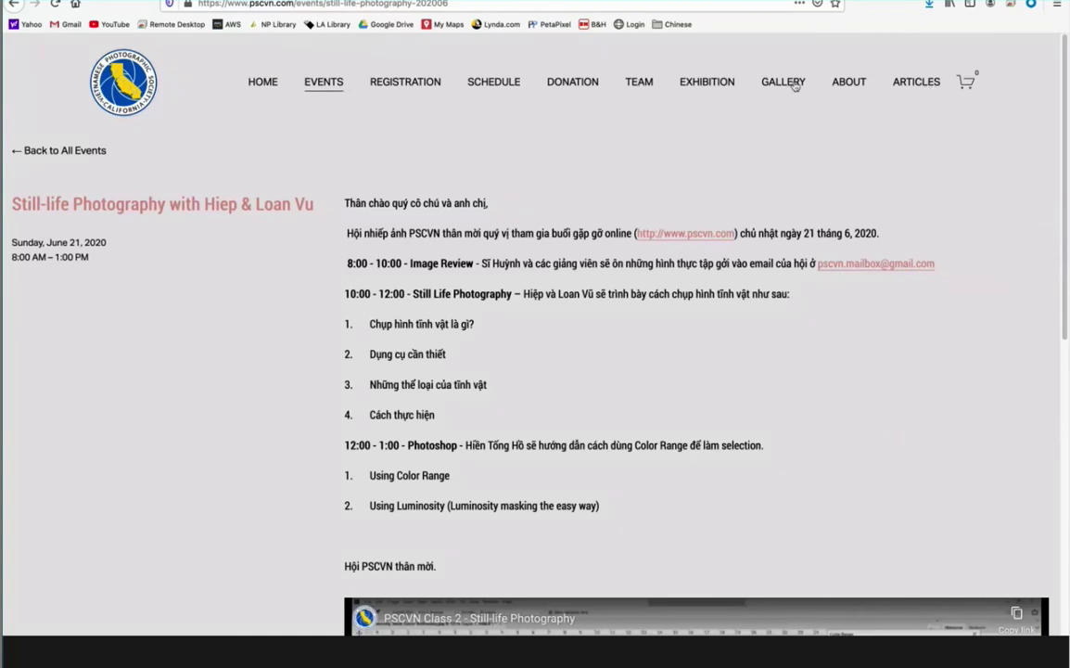
Open the PSCVN Articles page and browse posts like Class Opening Day and Exhibition April 2019
{"action": "left_click", "coordinate": [915, 88]}
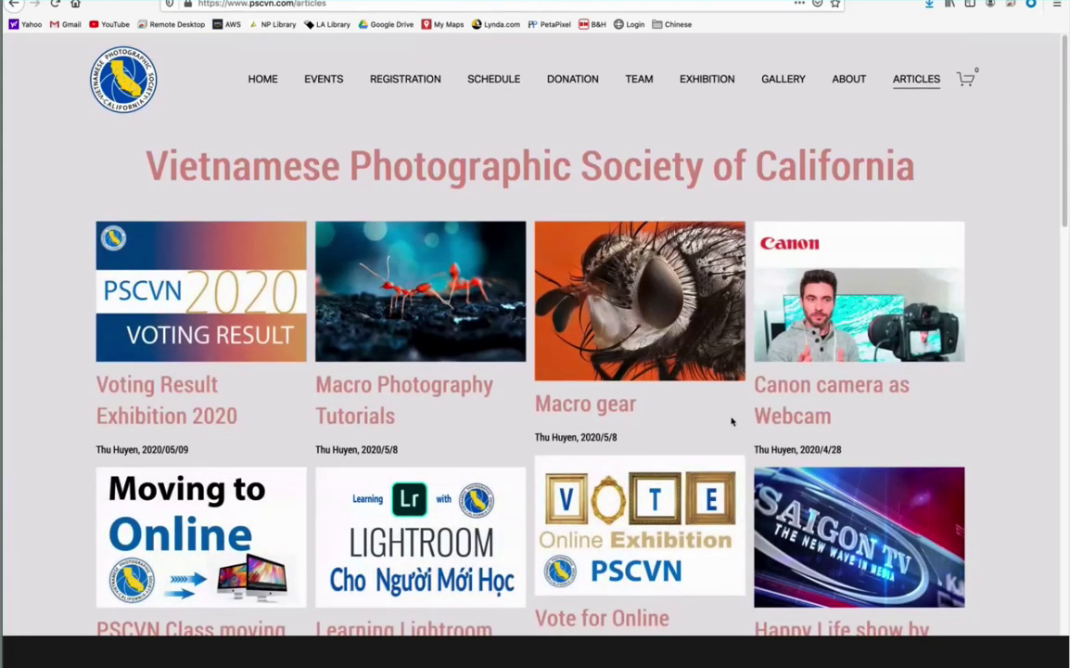
{"action": "scroll", "coordinate": [731, 421], "scroll_direction": "down", "scroll_amount": 1}
{"action": "scroll", "coordinate": [723, 421], "scroll_direction": "down", "scroll_amount": 2}
{"action": "scroll", "coordinate": [714, 422], "scroll_direction": "down", "scroll_amount": 2}
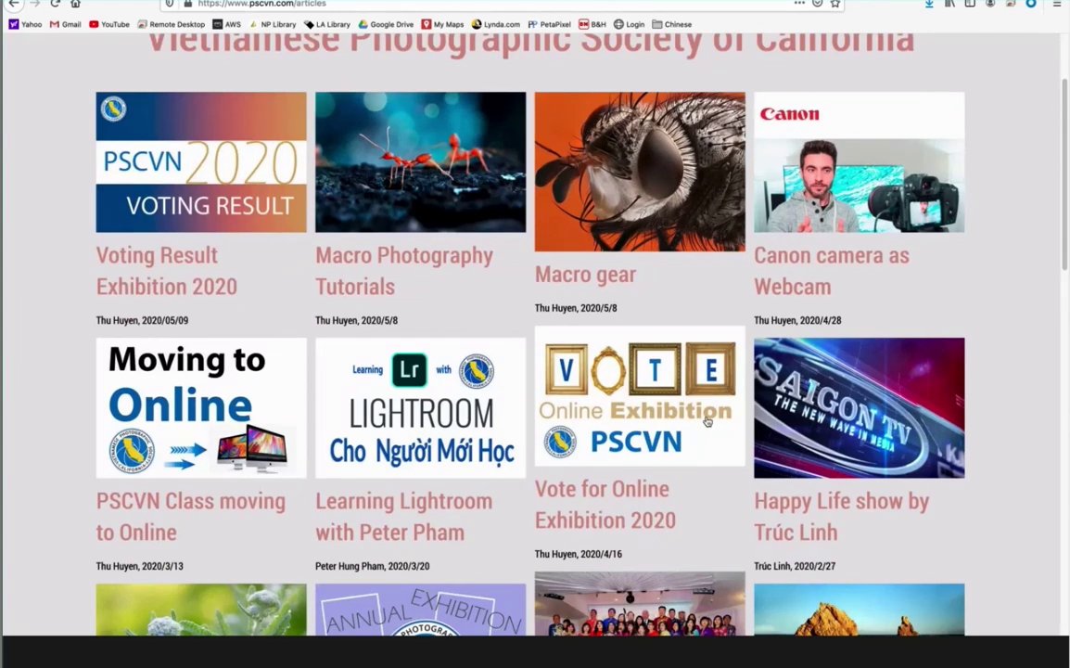
{"action": "scroll", "coordinate": [414, 471], "scroll_direction": "down", "scroll_amount": 6}
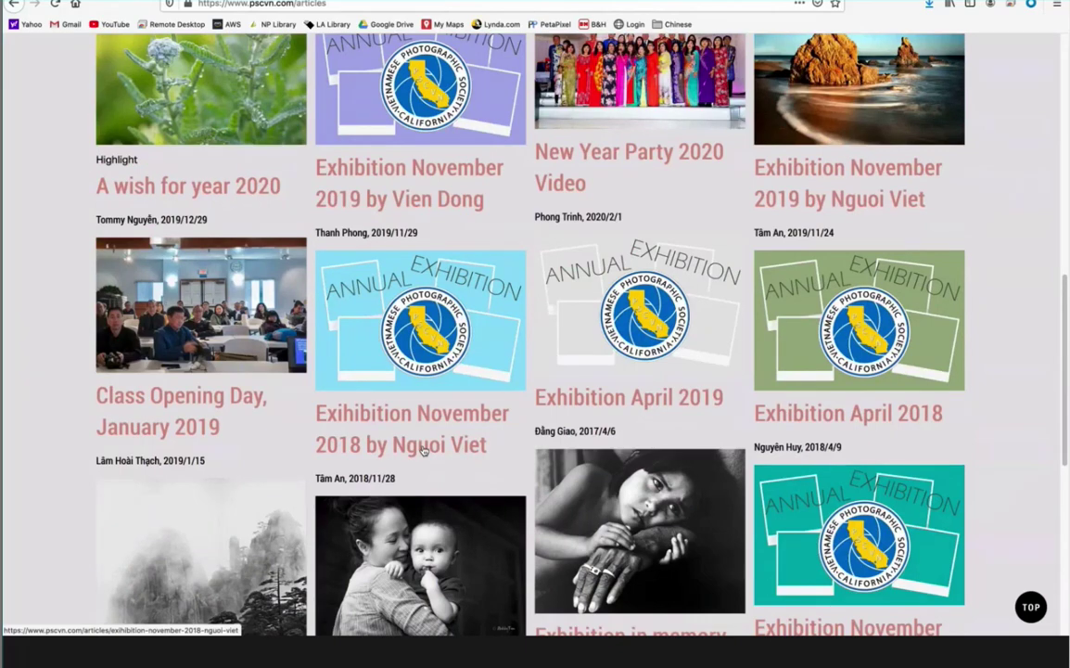
{"action": "left_click", "coordinate": [422, 449]}
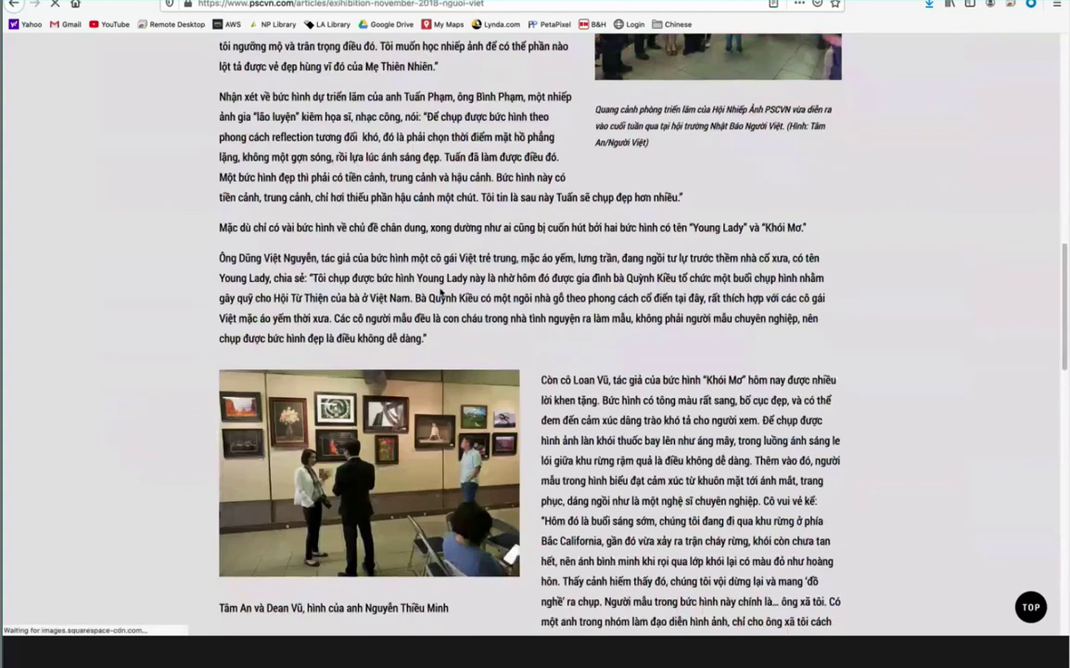
{"action": "scroll", "coordinate": [441, 293], "scroll_direction": "down", "scroll_amount": 1}
{"action": "scroll", "coordinate": [442, 293], "scroll_direction": "down", "scroll_amount": 10}
{"action": "scroll", "coordinate": [436, 302], "scroll_direction": "down", "scroll_amount": 1}
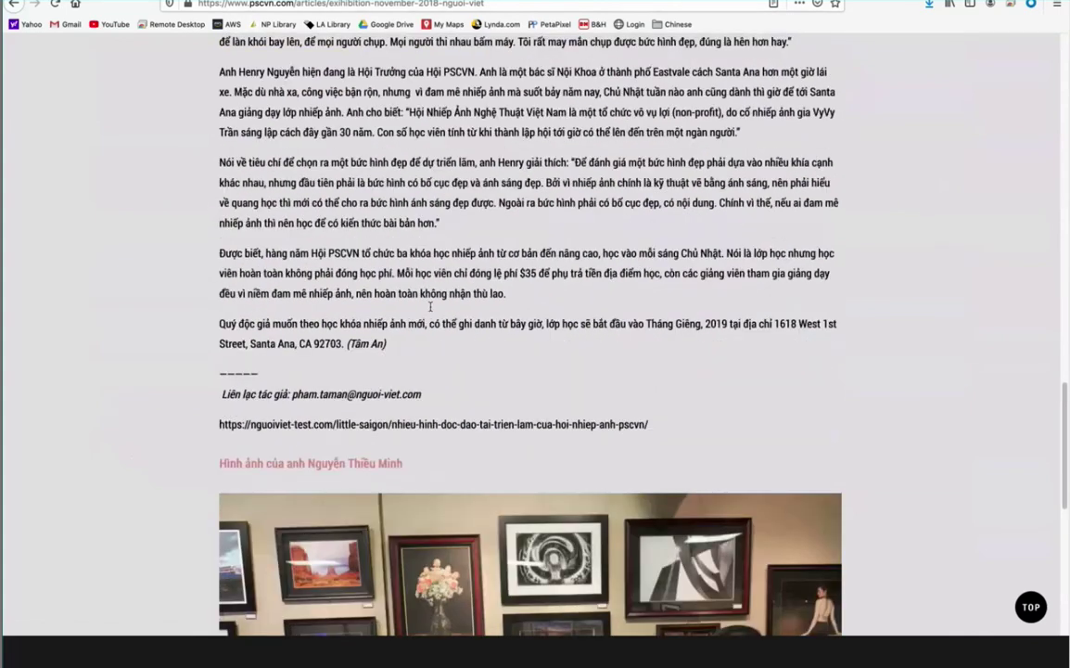
{"action": "scroll", "coordinate": [430, 309], "scroll_direction": "down", "scroll_amount": 7}
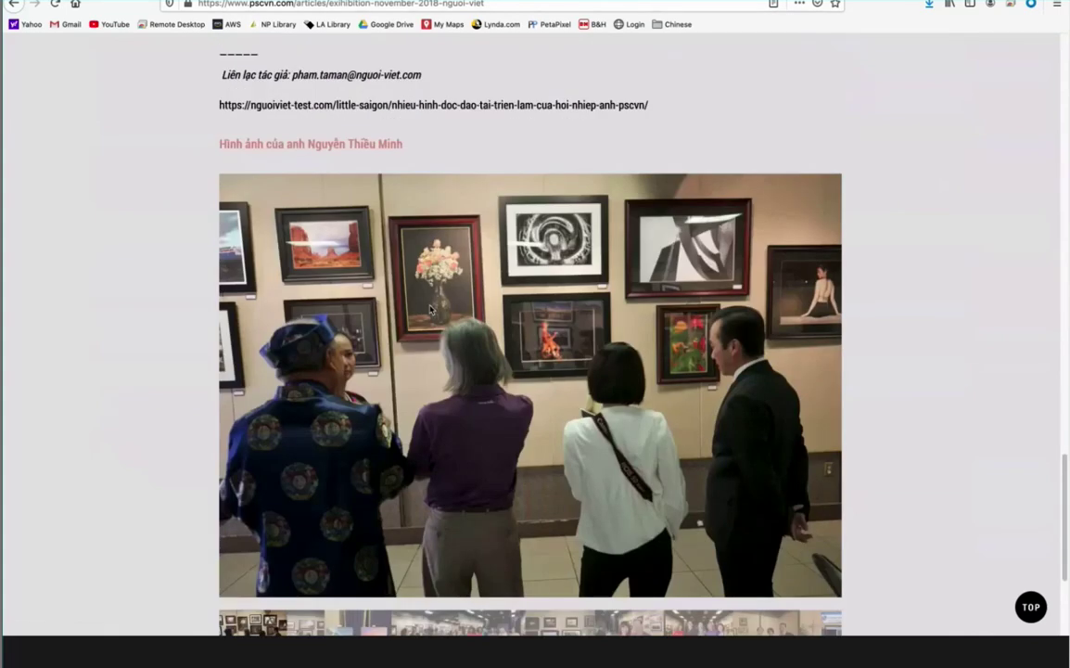
{"action": "scroll", "coordinate": [429, 309], "scroll_direction": "down", "scroll_amount": 5}
{"action": "scroll", "coordinate": [425, 299], "scroll_direction": "up", "scroll_amount": 15}
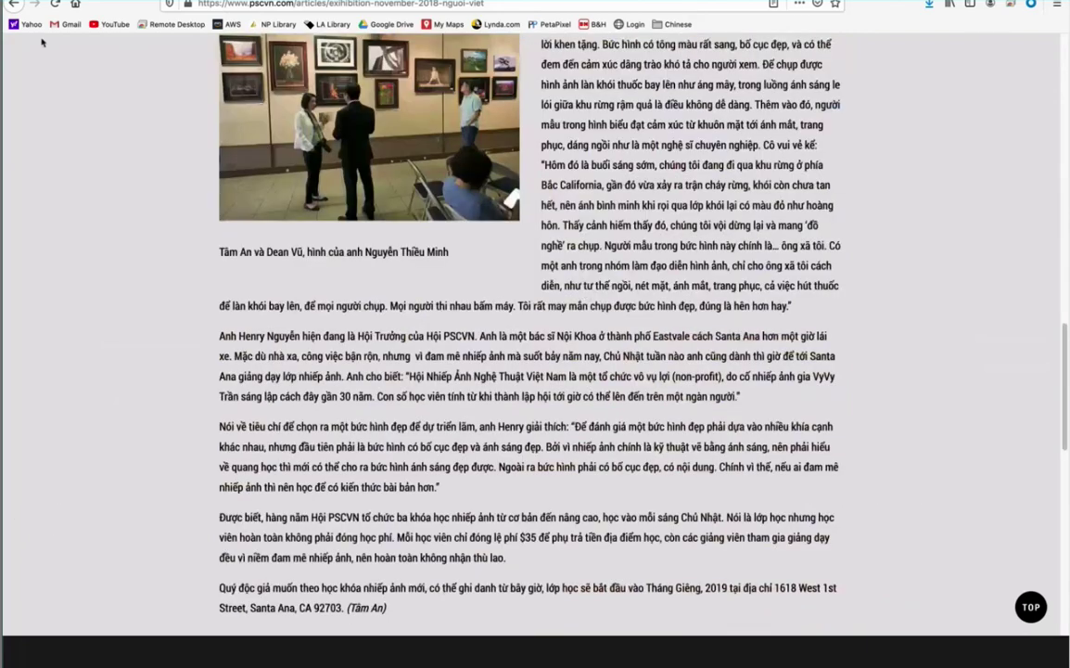
{"action": "left_click", "coordinate": [14, 3]}
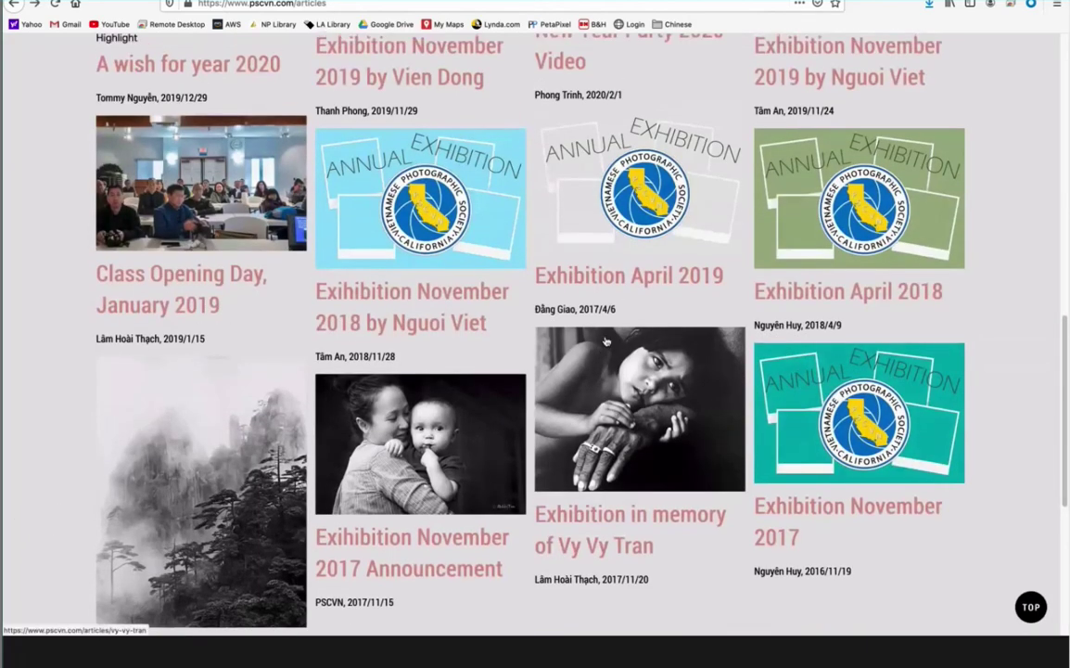
{"action": "scroll", "coordinate": [612, 333], "scroll_direction": "down", "scroll_amount": 3}
Read through the Exhibition November 2017 article, then go back to the Articles grid
{"action": "left_click", "coordinate": [616, 363]}
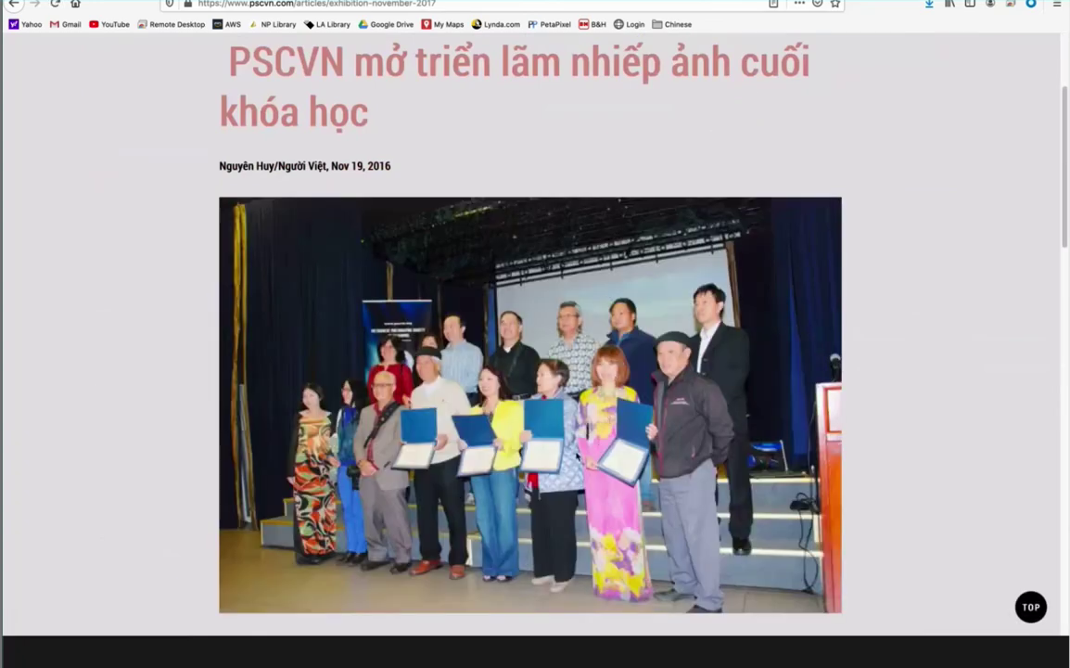
{"action": "scroll", "coordinate": [543, 451], "scroll_direction": "down", "scroll_amount": 1}
{"action": "scroll", "coordinate": [542, 452], "scroll_direction": "down", "scroll_amount": 1}
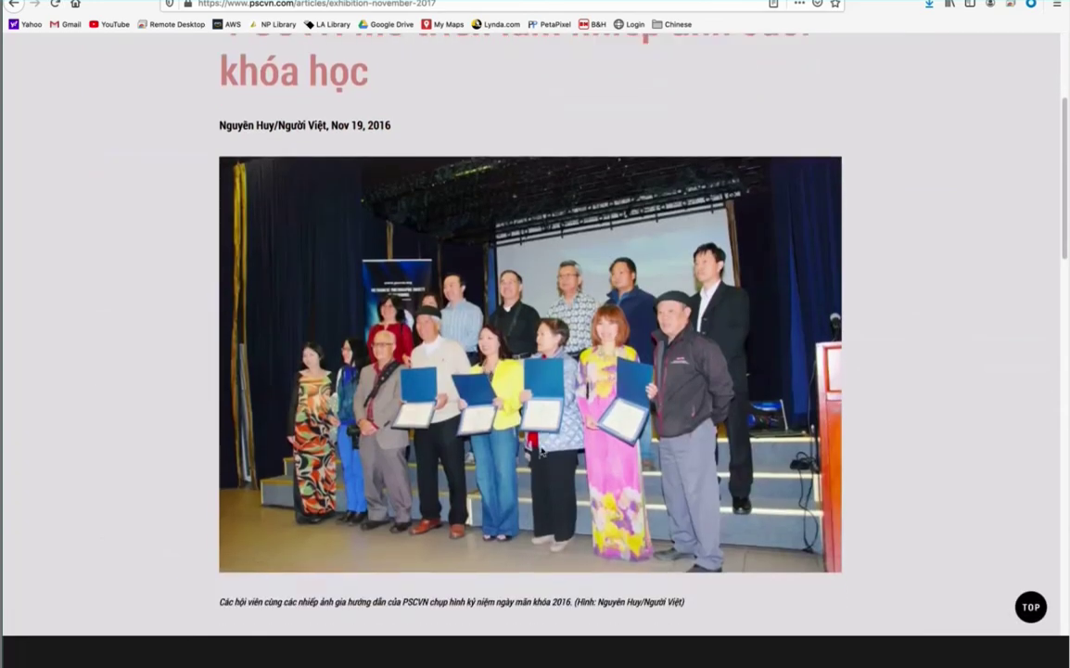
{"action": "scroll", "coordinate": [543, 452], "scroll_direction": "down", "scroll_amount": 5}
{"action": "scroll", "coordinate": [540, 450], "scroll_direction": "down", "scroll_amount": 4}
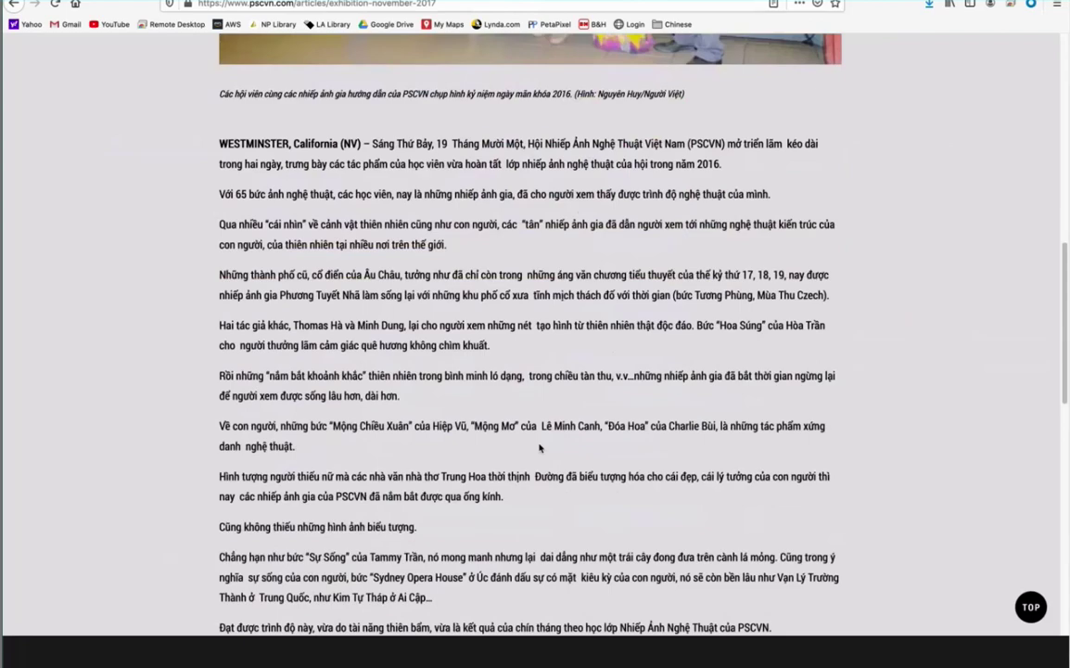
{"action": "scroll", "coordinate": [539, 448], "scroll_direction": "down", "scroll_amount": 4}
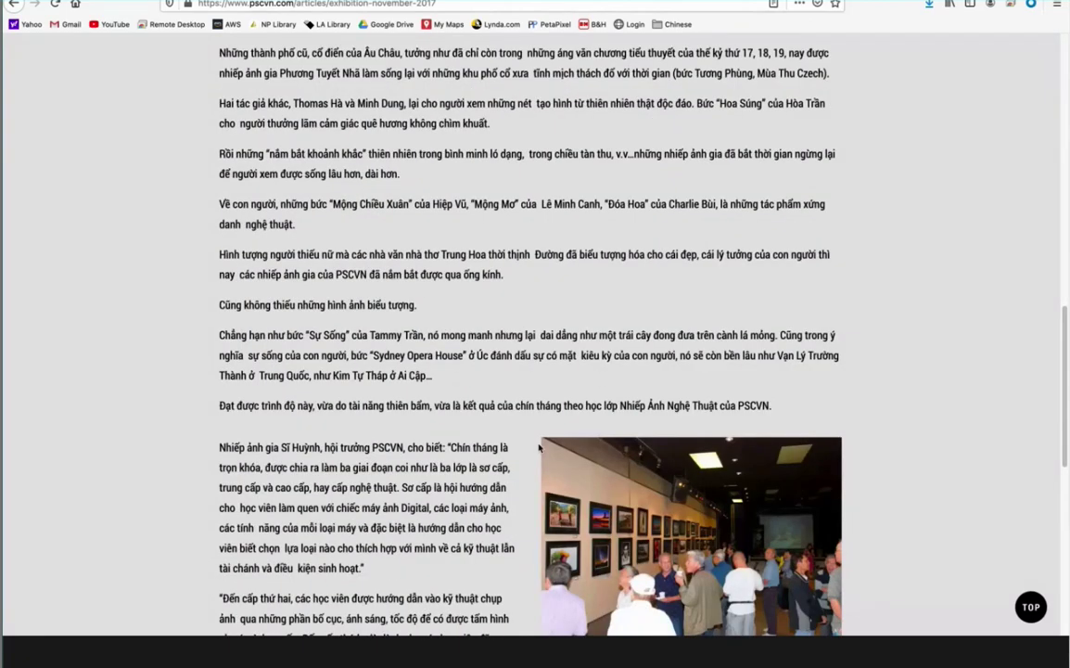
{"action": "scroll", "coordinate": [539, 448], "scroll_direction": "down", "scroll_amount": 12}
{"action": "scroll", "coordinate": [536, 446], "scroll_direction": "up", "scroll_amount": 5}
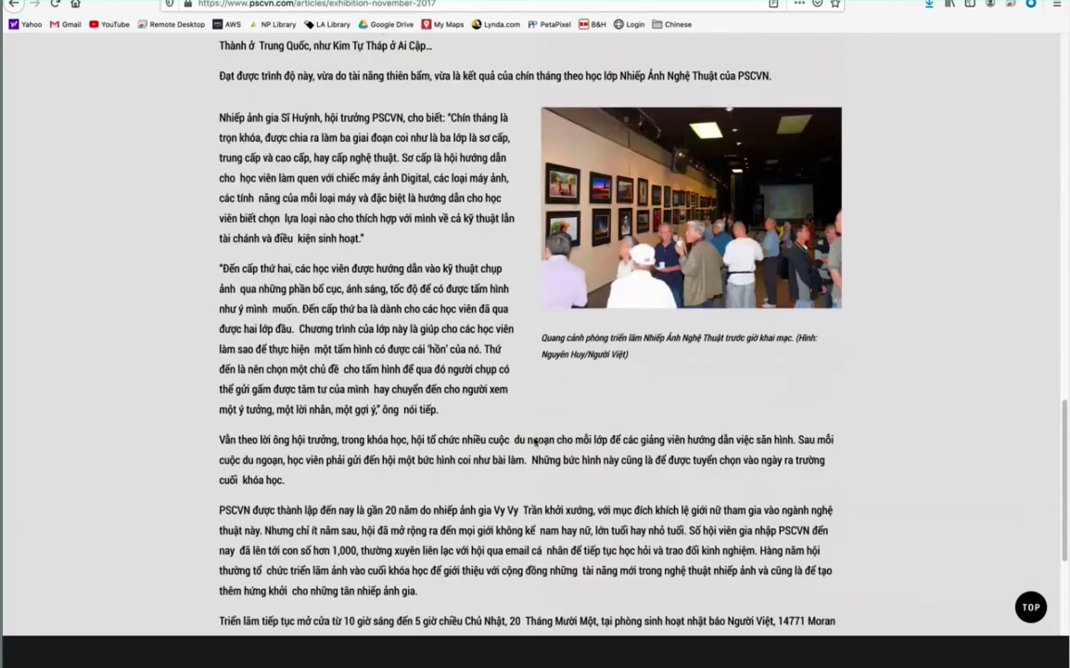
{"action": "scroll", "coordinate": [536, 442], "scroll_direction": "up", "scroll_amount": 10}
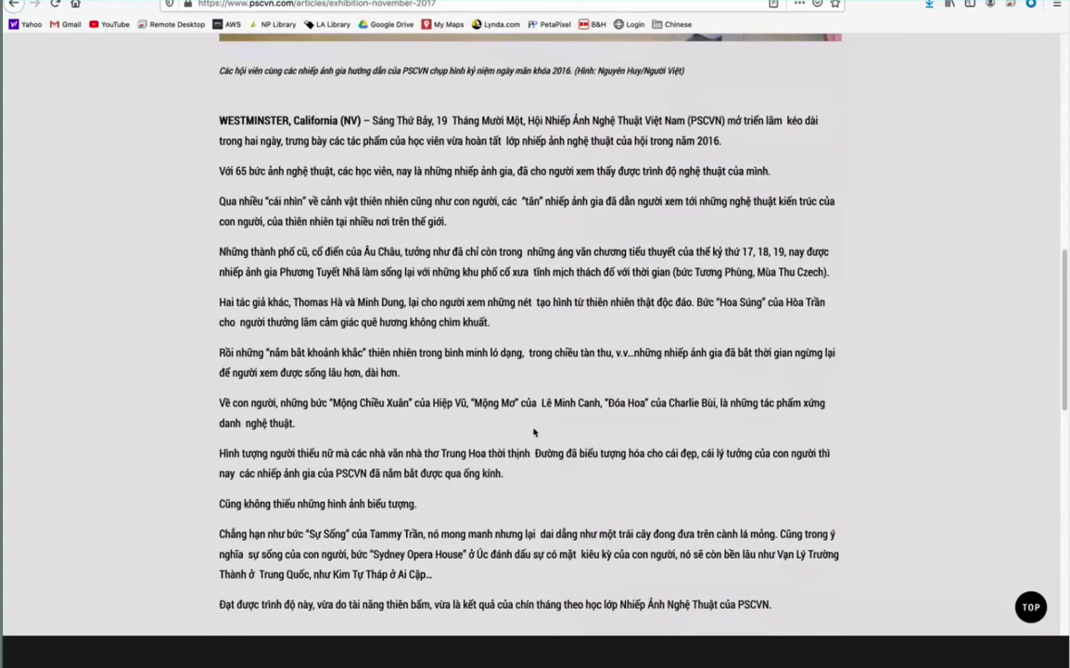
{"action": "scroll", "coordinate": [533, 431], "scroll_direction": "up", "scroll_amount": 20}
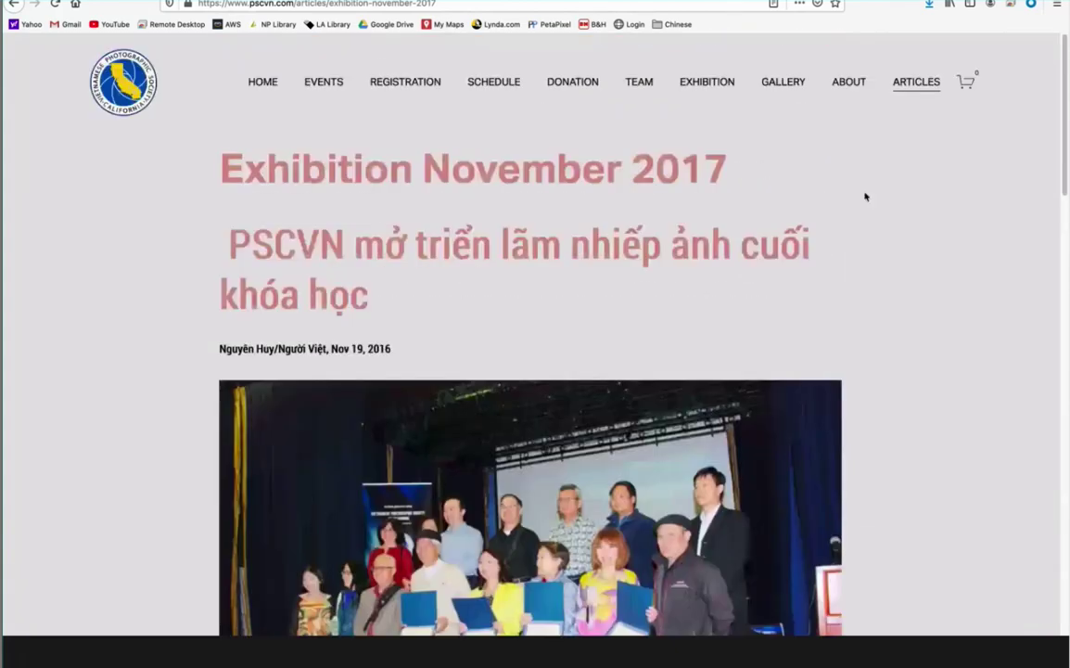
{"action": "key", "text": "alt+Left"}
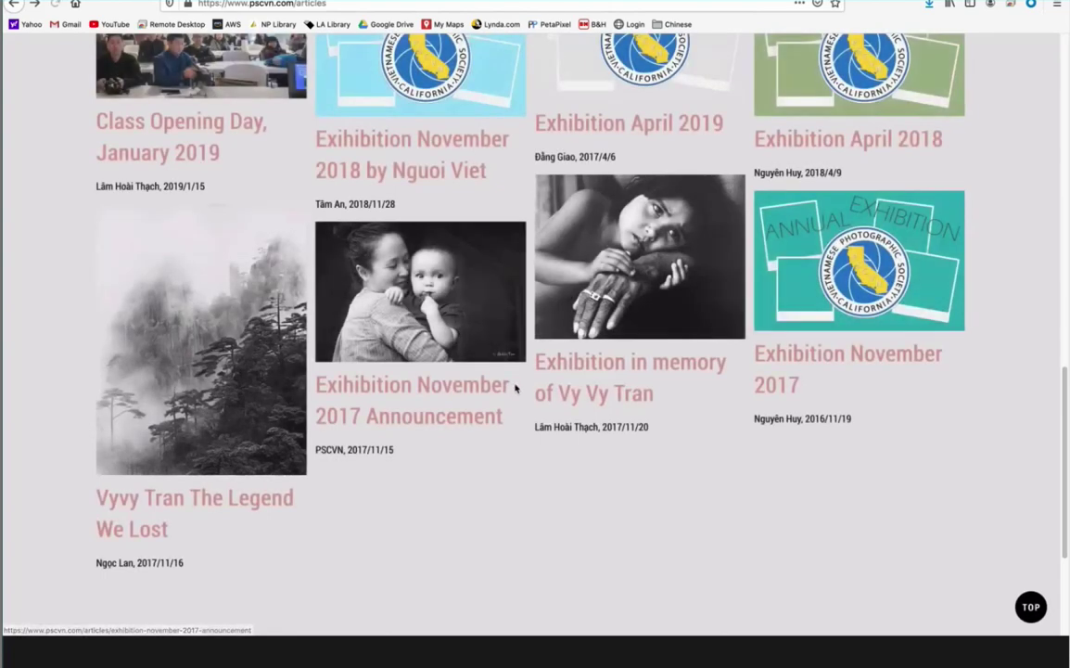
Load the older posts in the PSCVN article list
{"action": "scroll", "coordinate": [509, 379], "scroll_direction": "down", "scroll_amount": 3}
{"action": "left_click", "coordinate": [881, 464]}
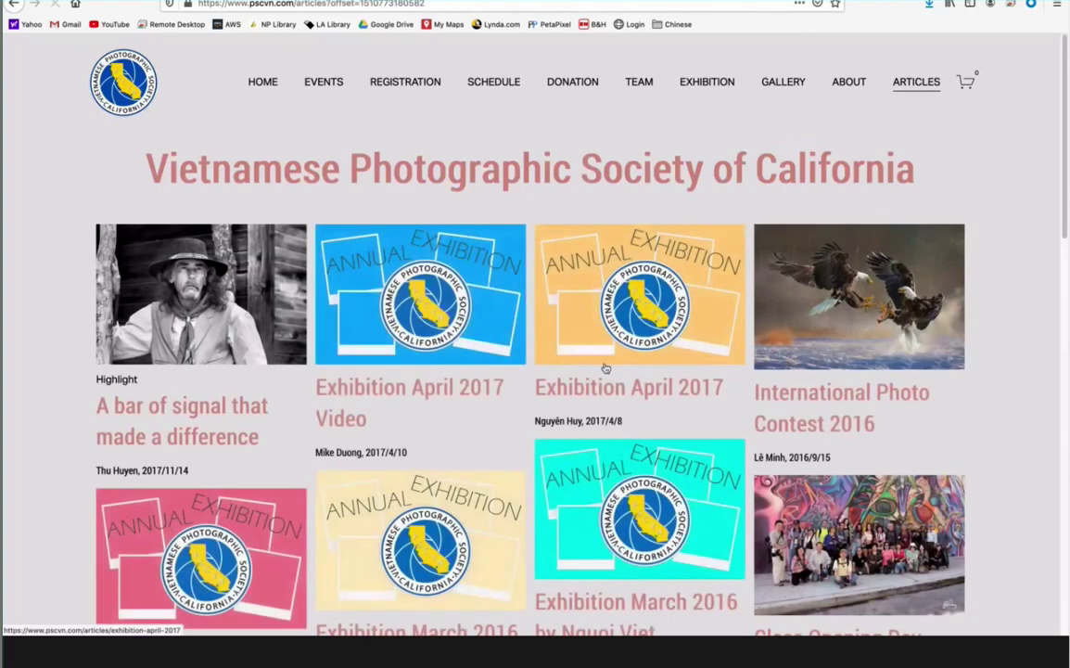
{"action": "scroll", "coordinate": [714, 367], "scroll_direction": "down", "scroll_amount": 3}
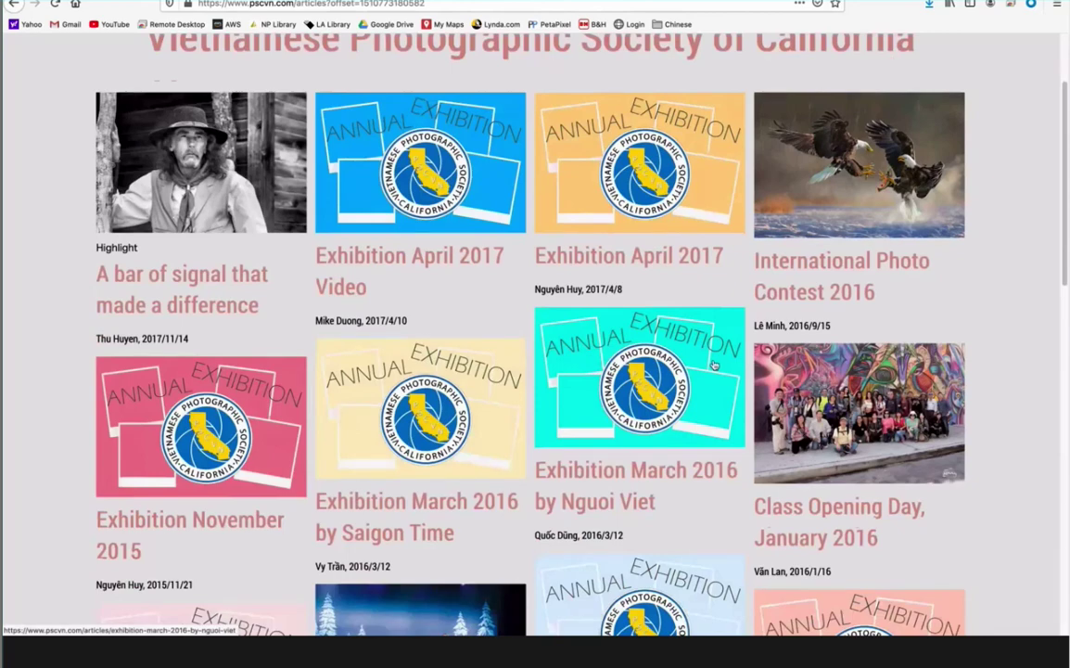
{"action": "scroll", "coordinate": [714, 366], "scroll_direction": "down", "scroll_amount": 2}
Read through the Exhibition March 2016 by Nguoi Viet article, then return to the older-posts list
{"action": "left_click", "coordinate": [573, 395]}
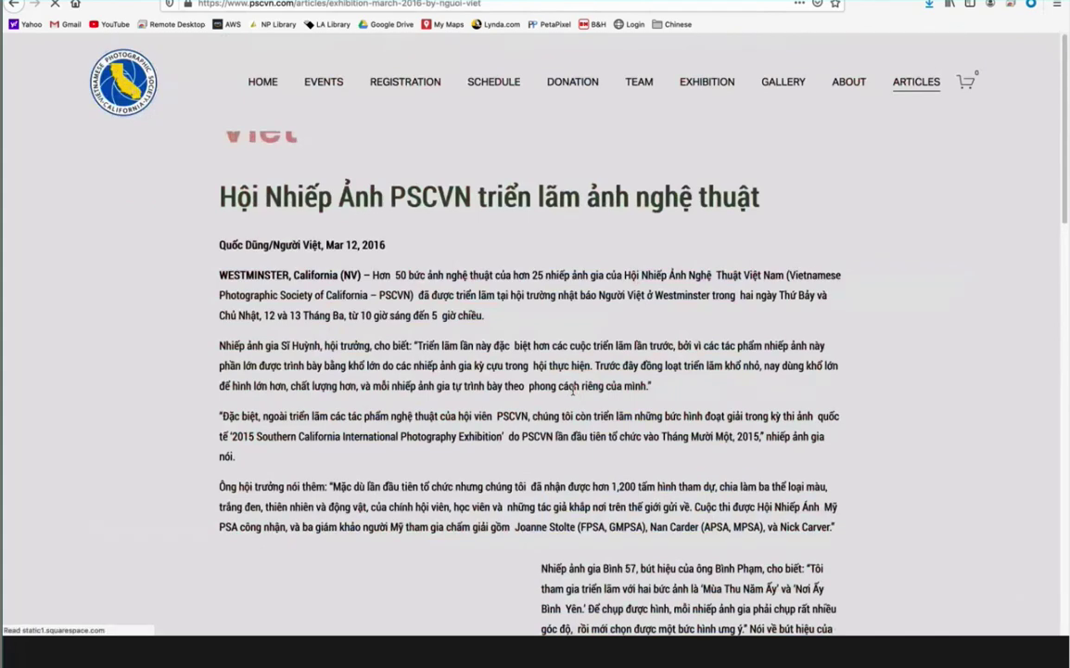
{"action": "scroll", "coordinate": [573, 393], "scroll_direction": "down", "scroll_amount": 10}
{"action": "scroll", "coordinate": [556, 397], "scroll_direction": "down", "scroll_amount": 3}
{"action": "scroll", "coordinate": [556, 397], "scroll_direction": "down", "scroll_amount": 5}
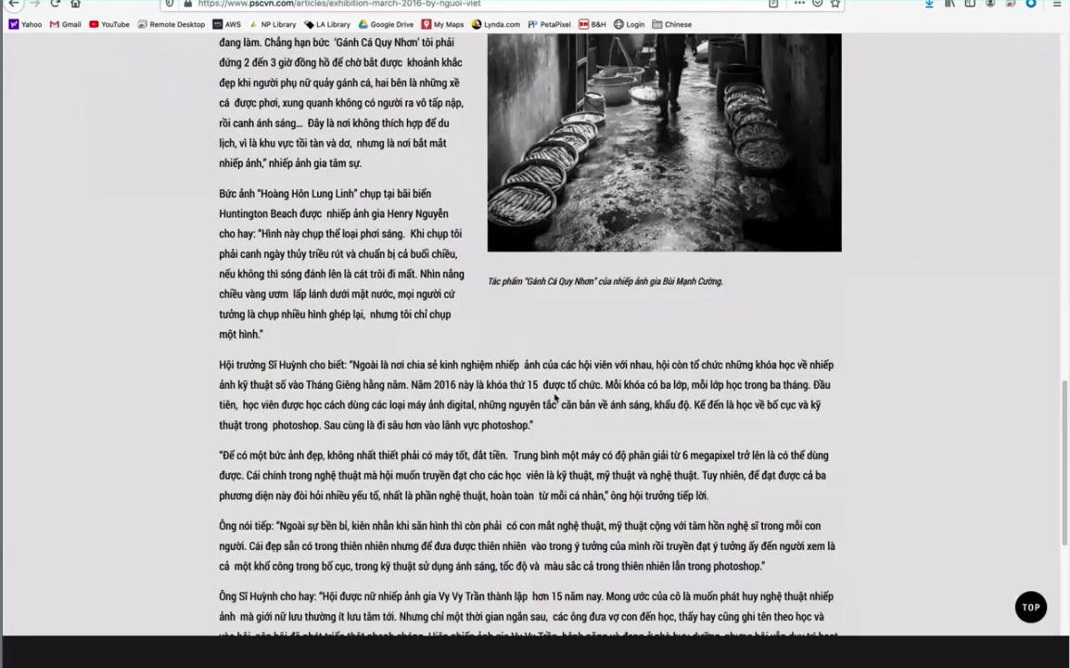
{"action": "scroll", "coordinate": [557, 397], "scroll_direction": "down", "scroll_amount": 2}
{"action": "key", "text": "alt+Left"}
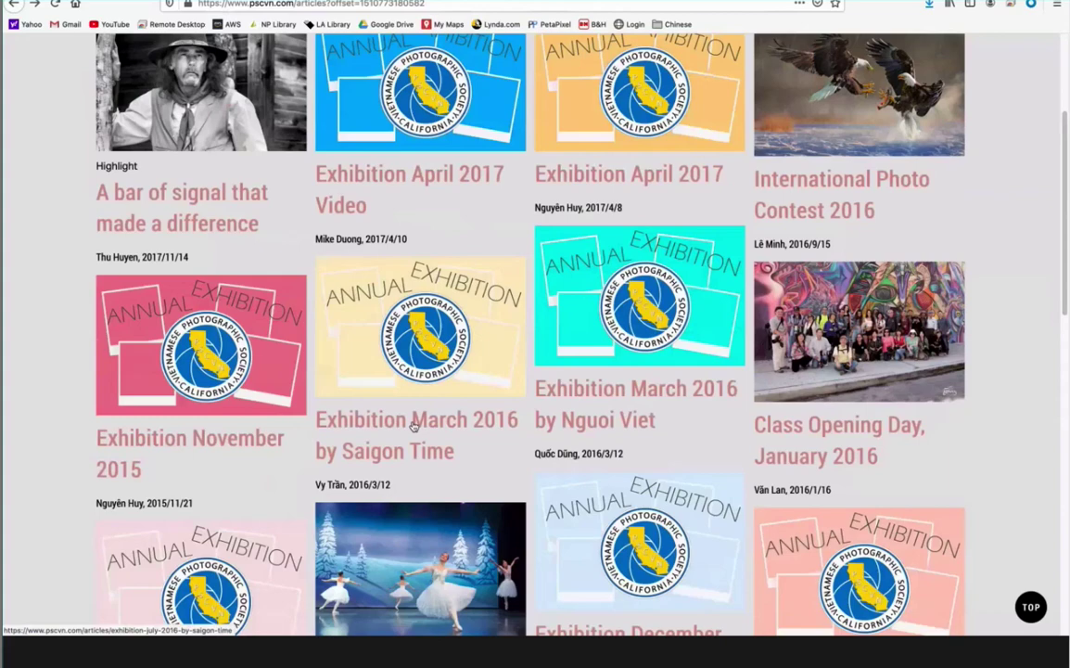
Read the Exhibition March 2016 by Saigon Time article, then go back to the older-posts list
{"action": "left_click", "coordinate": [414, 425]}
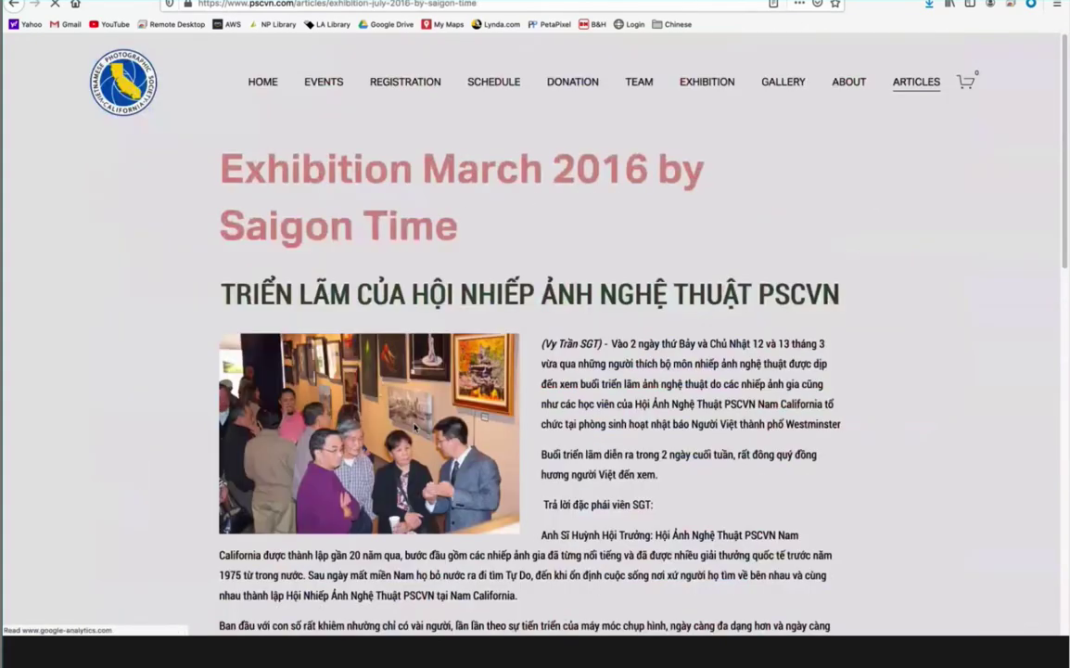
{"action": "scroll", "coordinate": [414, 429], "scroll_direction": "down", "scroll_amount": 5}
{"action": "scroll", "coordinate": [413, 424], "scroll_direction": "down", "scroll_amount": 3}
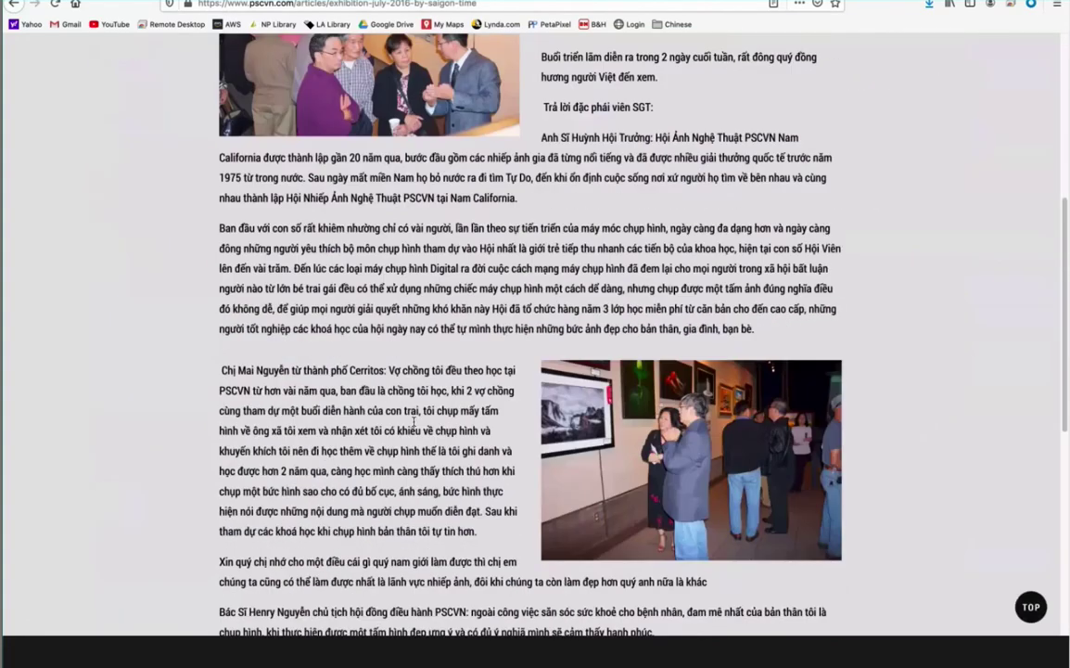
{"action": "scroll", "coordinate": [414, 422], "scroll_direction": "down", "scroll_amount": 3}
{"action": "scroll", "coordinate": [413, 424], "scroll_direction": "down", "scroll_amount": 6}
{"action": "scroll", "coordinate": [413, 424], "scroll_direction": "down", "scroll_amount": 1}
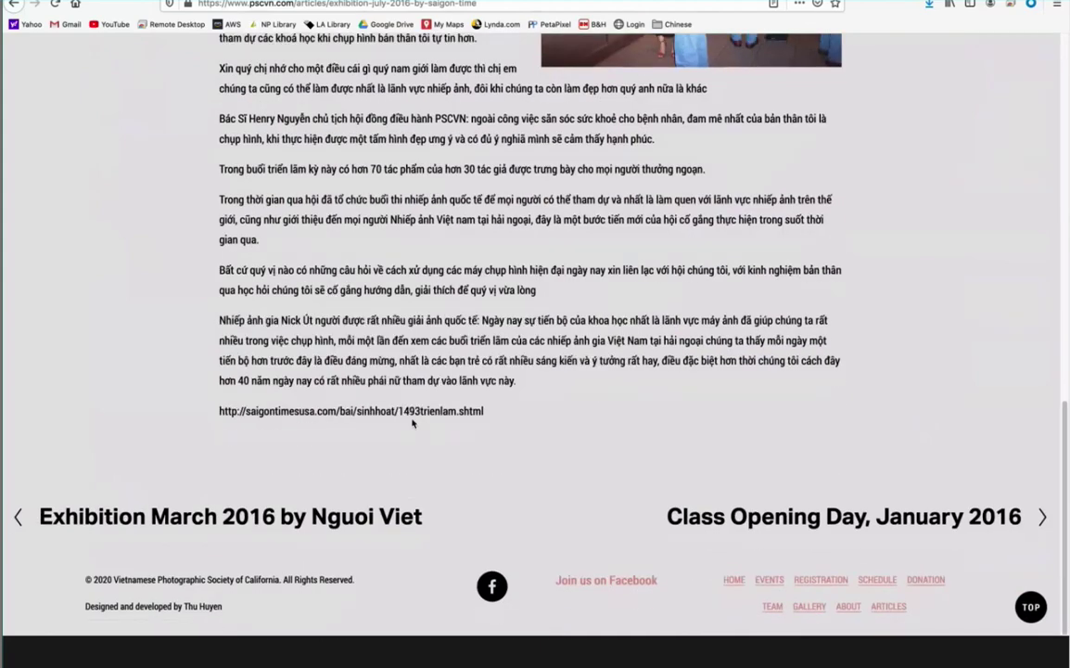
{"action": "scroll", "coordinate": [414, 424], "scroll_direction": "up", "scroll_amount": 6}
{"action": "scroll", "coordinate": [410, 417], "scroll_direction": "up", "scroll_amount": 4}
{"action": "scroll", "coordinate": [406, 412], "scroll_direction": "up", "scroll_amount": 2}
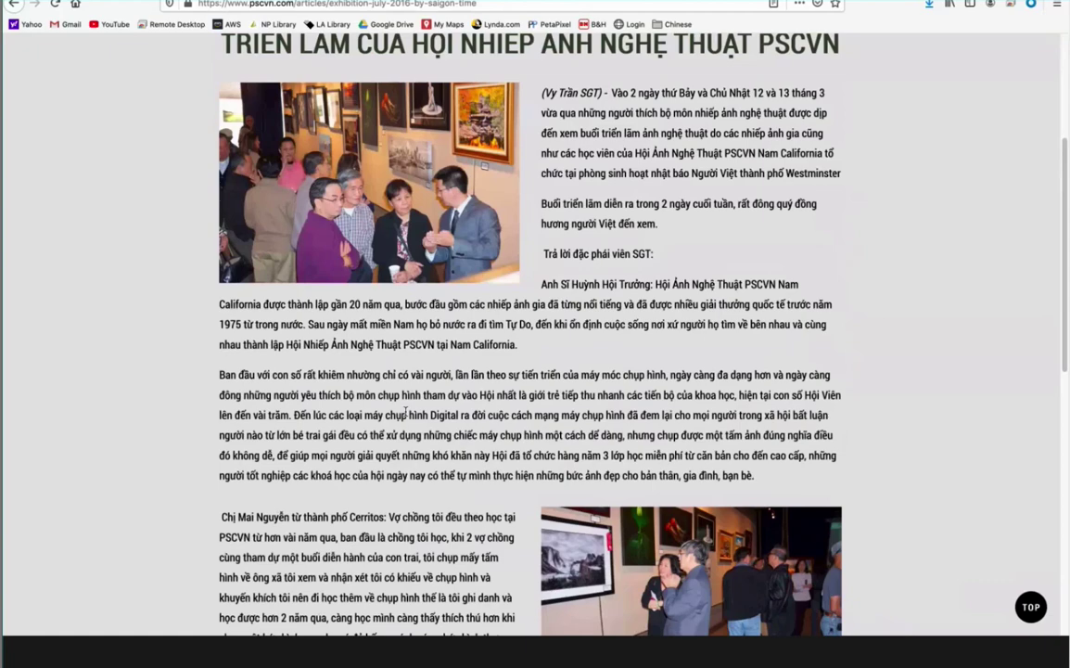
{"action": "scroll", "coordinate": [405, 412], "scroll_direction": "down", "scroll_amount": 3}
{"action": "scroll", "coordinate": [366, 369], "scroll_direction": "down", "scroll_amount": 1}
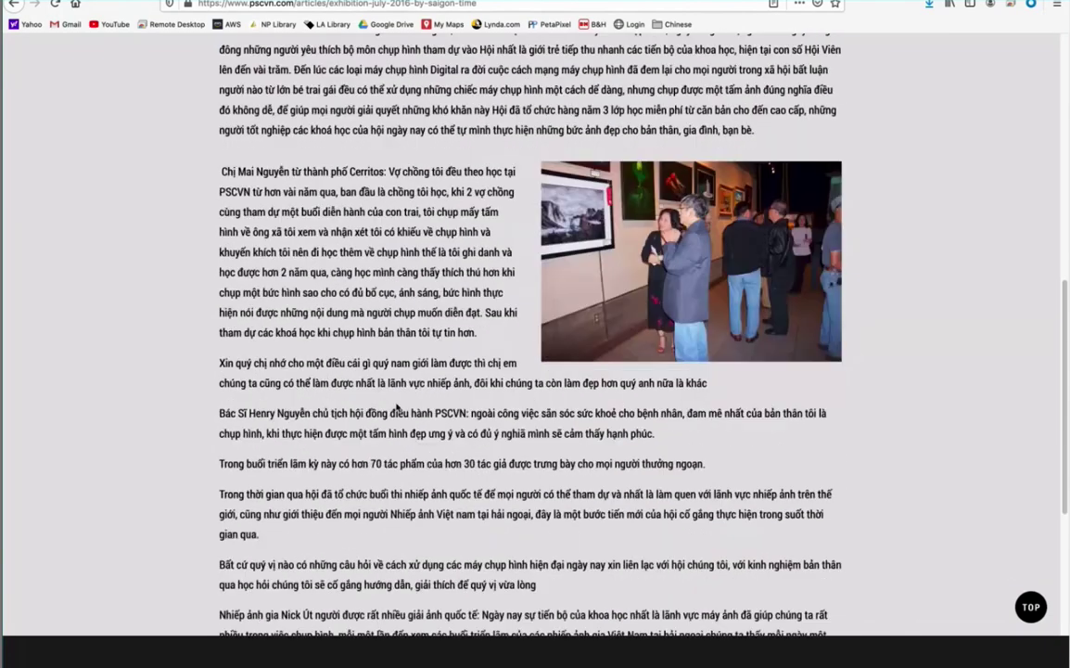
{"action": "scroll", "coordinate": [369, 375], "scroll_direction": "up", "scroll_amount": 1}
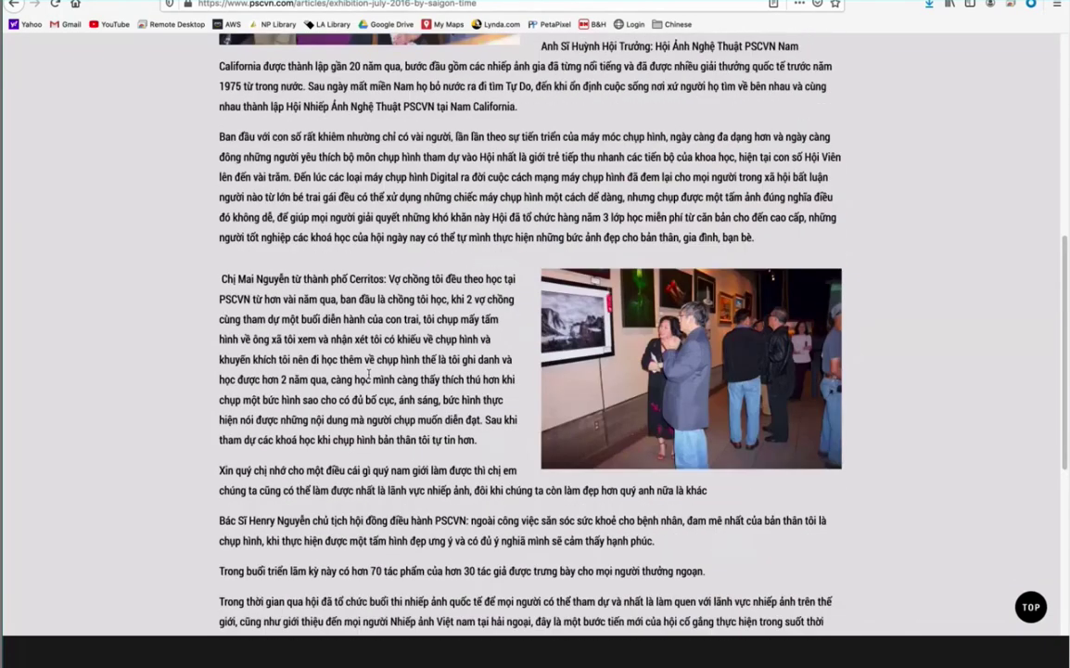
{"action": "scroll", "coordinate": [368, 375], "scroll_direction": "up", "scroll_amount": 1}
{"action": "key", "text": "alt+Left"}
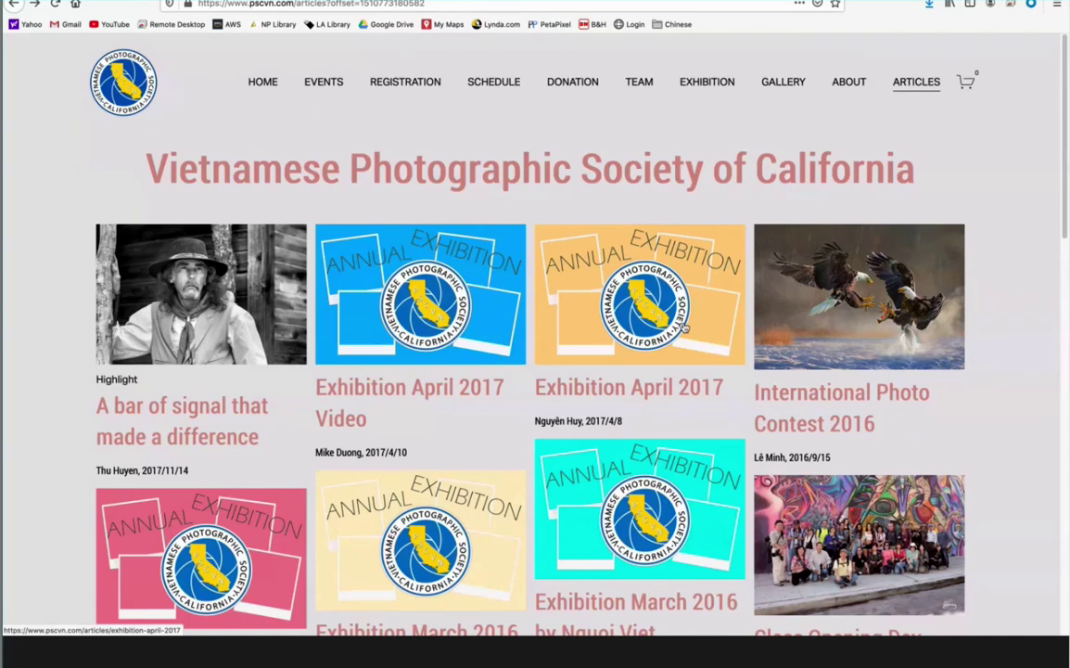
Scroll the Exhibition November 2015 article, then go to the pscvn.com home page
{"action": "scroll", "coordinate": [440, 416], "scroll_direction": "down", "scroll_amount": 2}
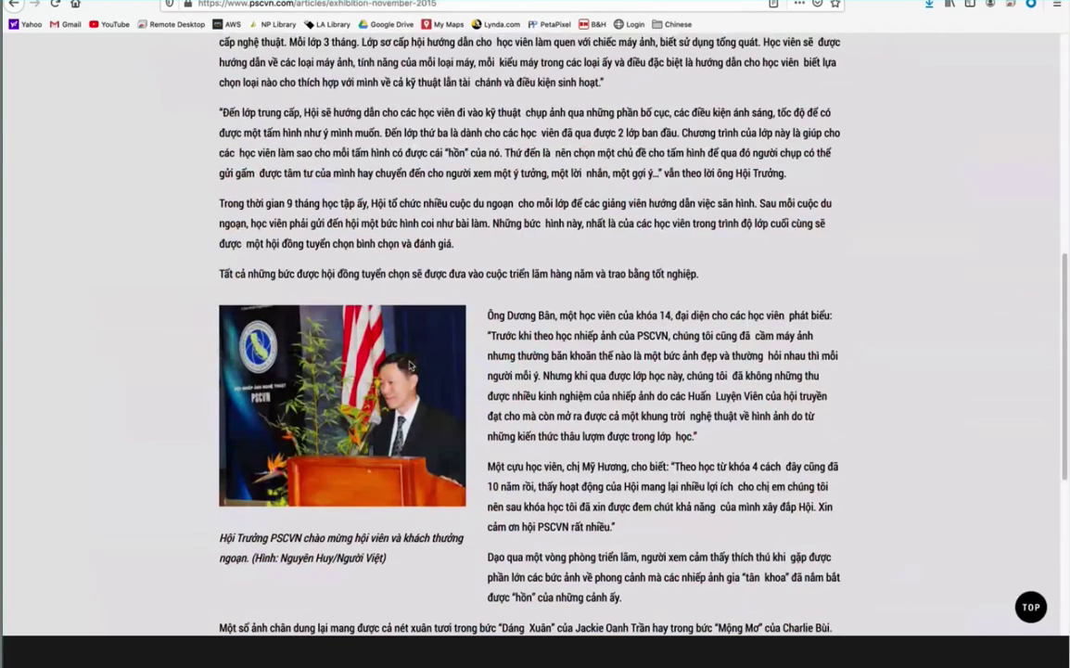
{"action": "scroll", "coordinate": [410, 365], "scroll_direction": "up", "scroll_amount": 5}
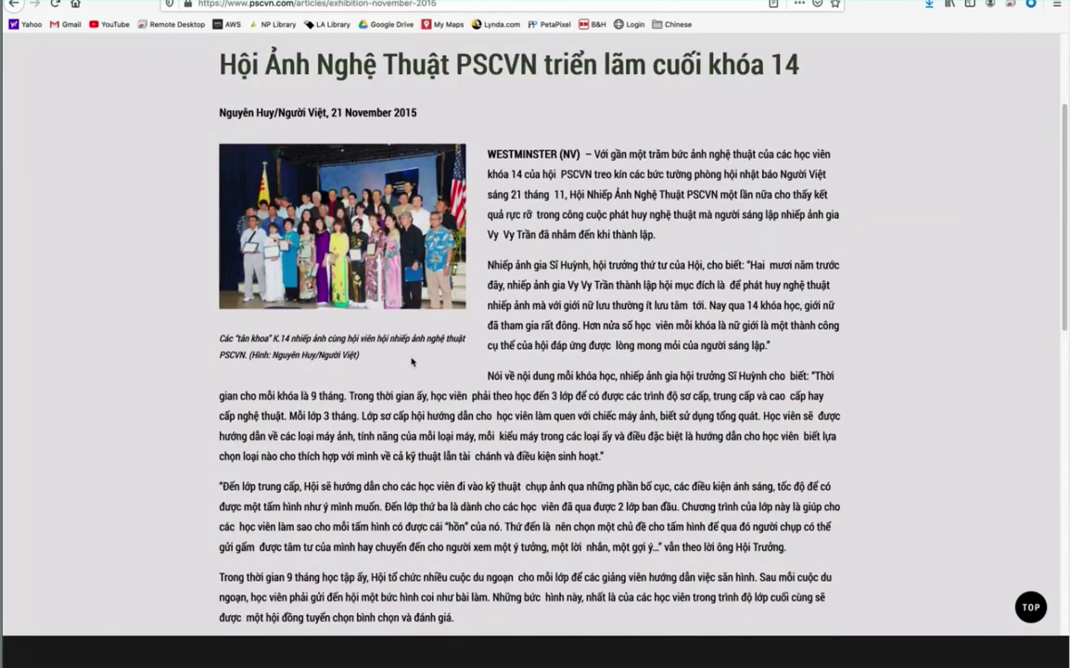
{"action": "scroll", "coordinate": [785, 175], "scroll_direction": "up", "scroll_amount": 3}
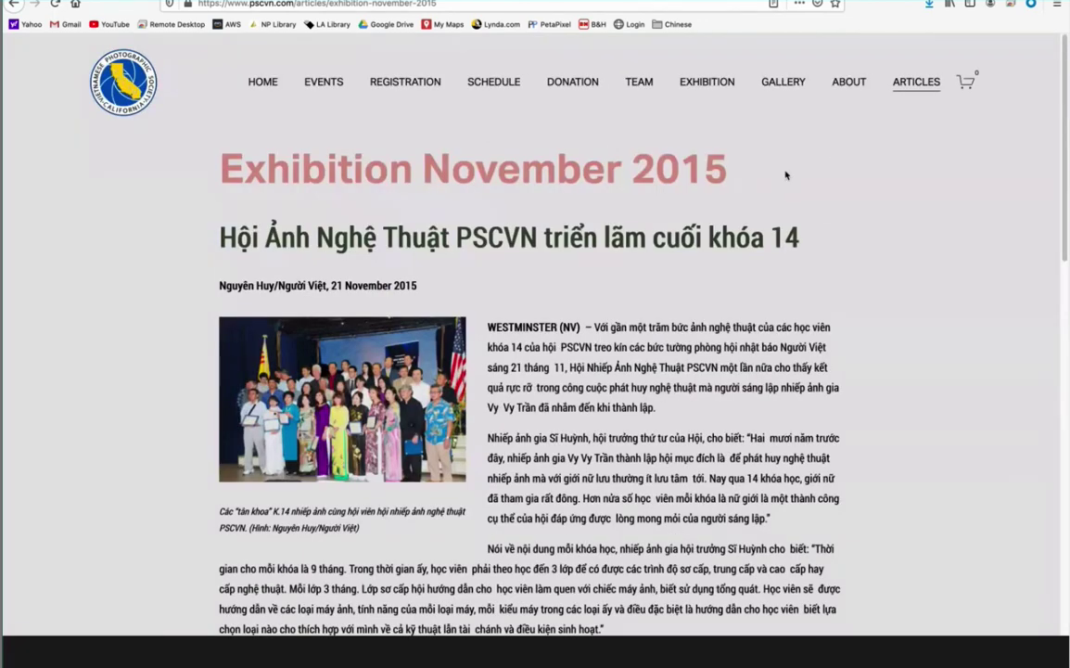
{"action": "key", "text": "alt+Left"}
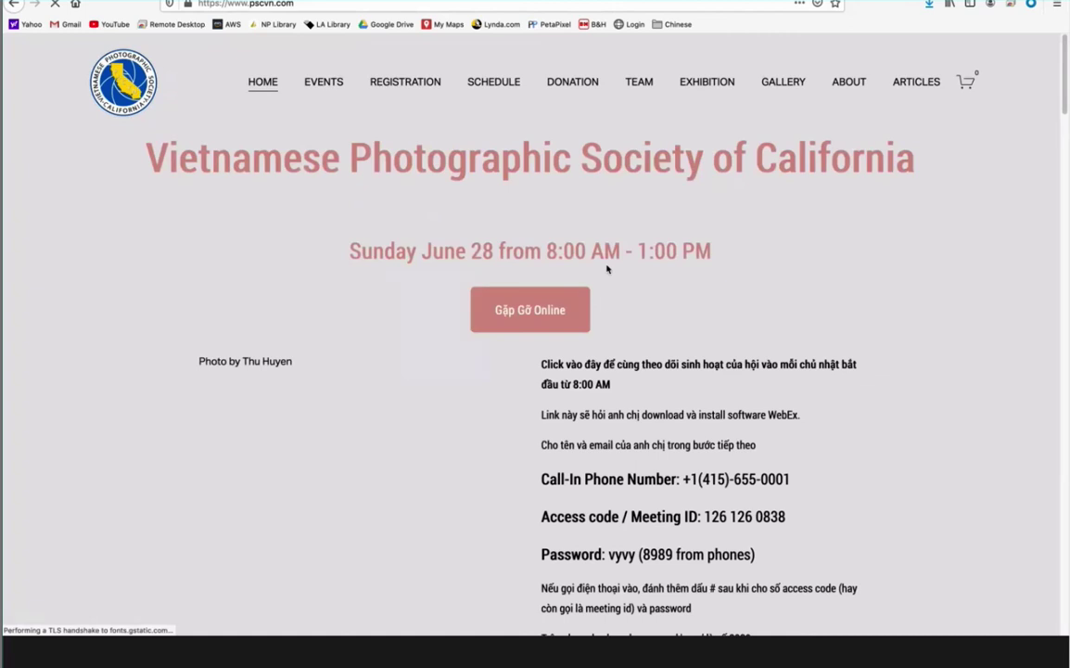